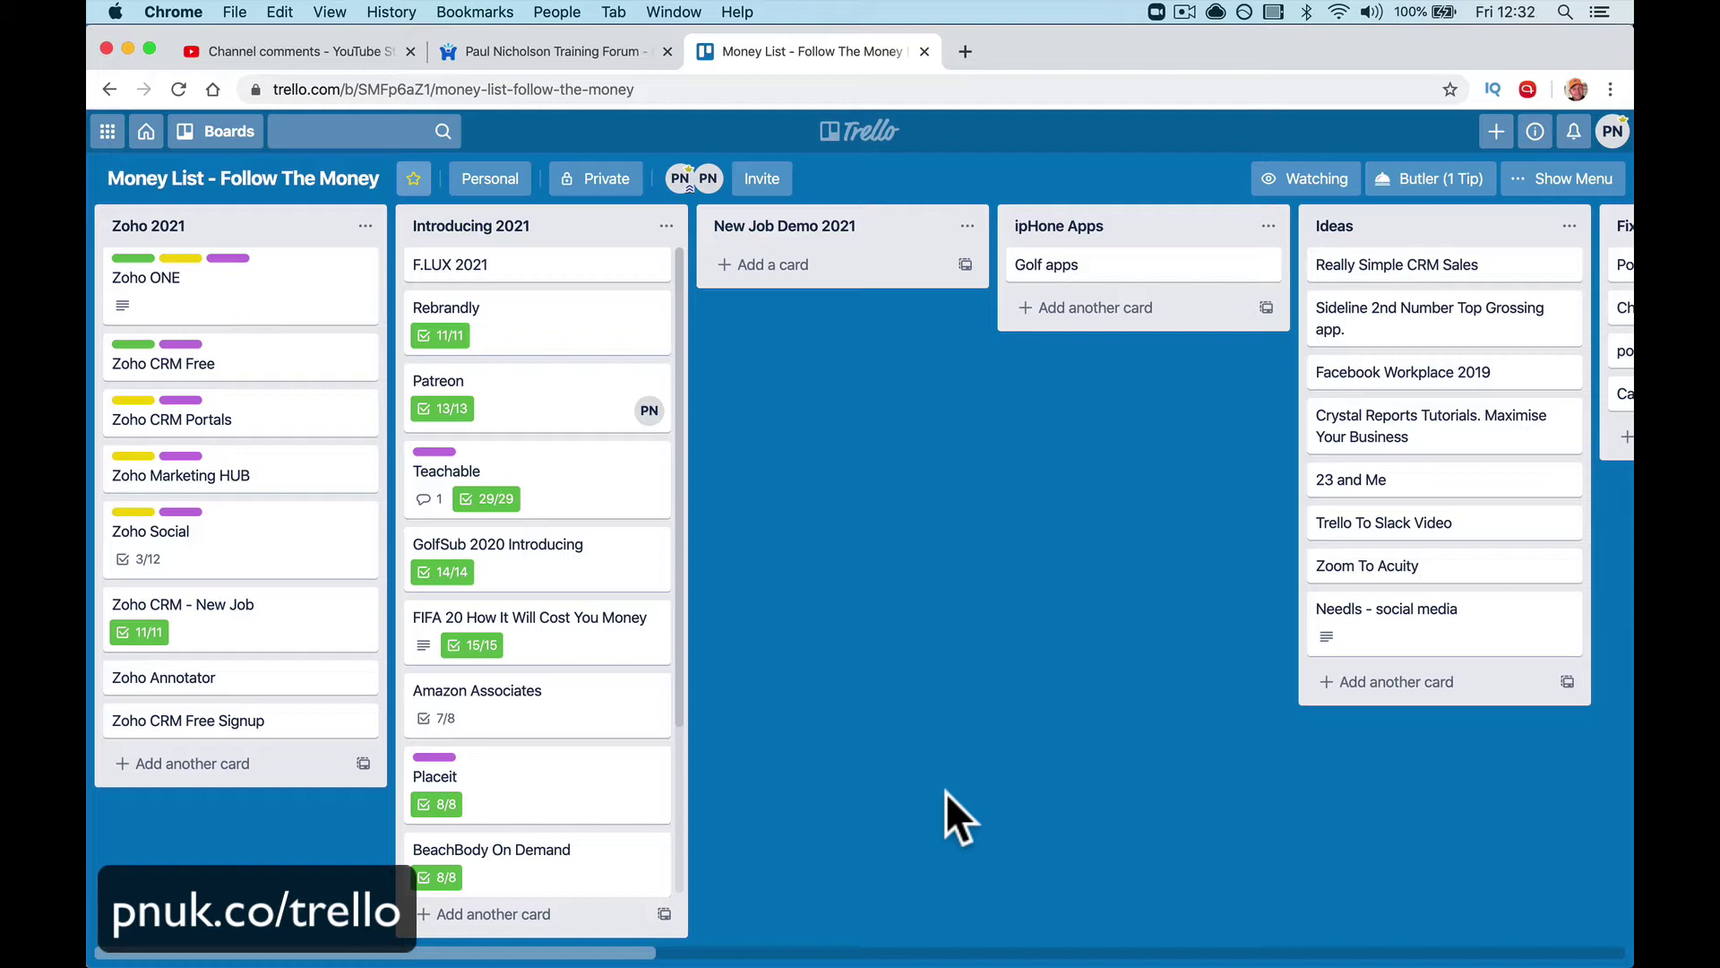
# Step: Close the browser tab with the Money List board and reopen the board in a new tab
pyautogui.hscroll(15, 944, 792)
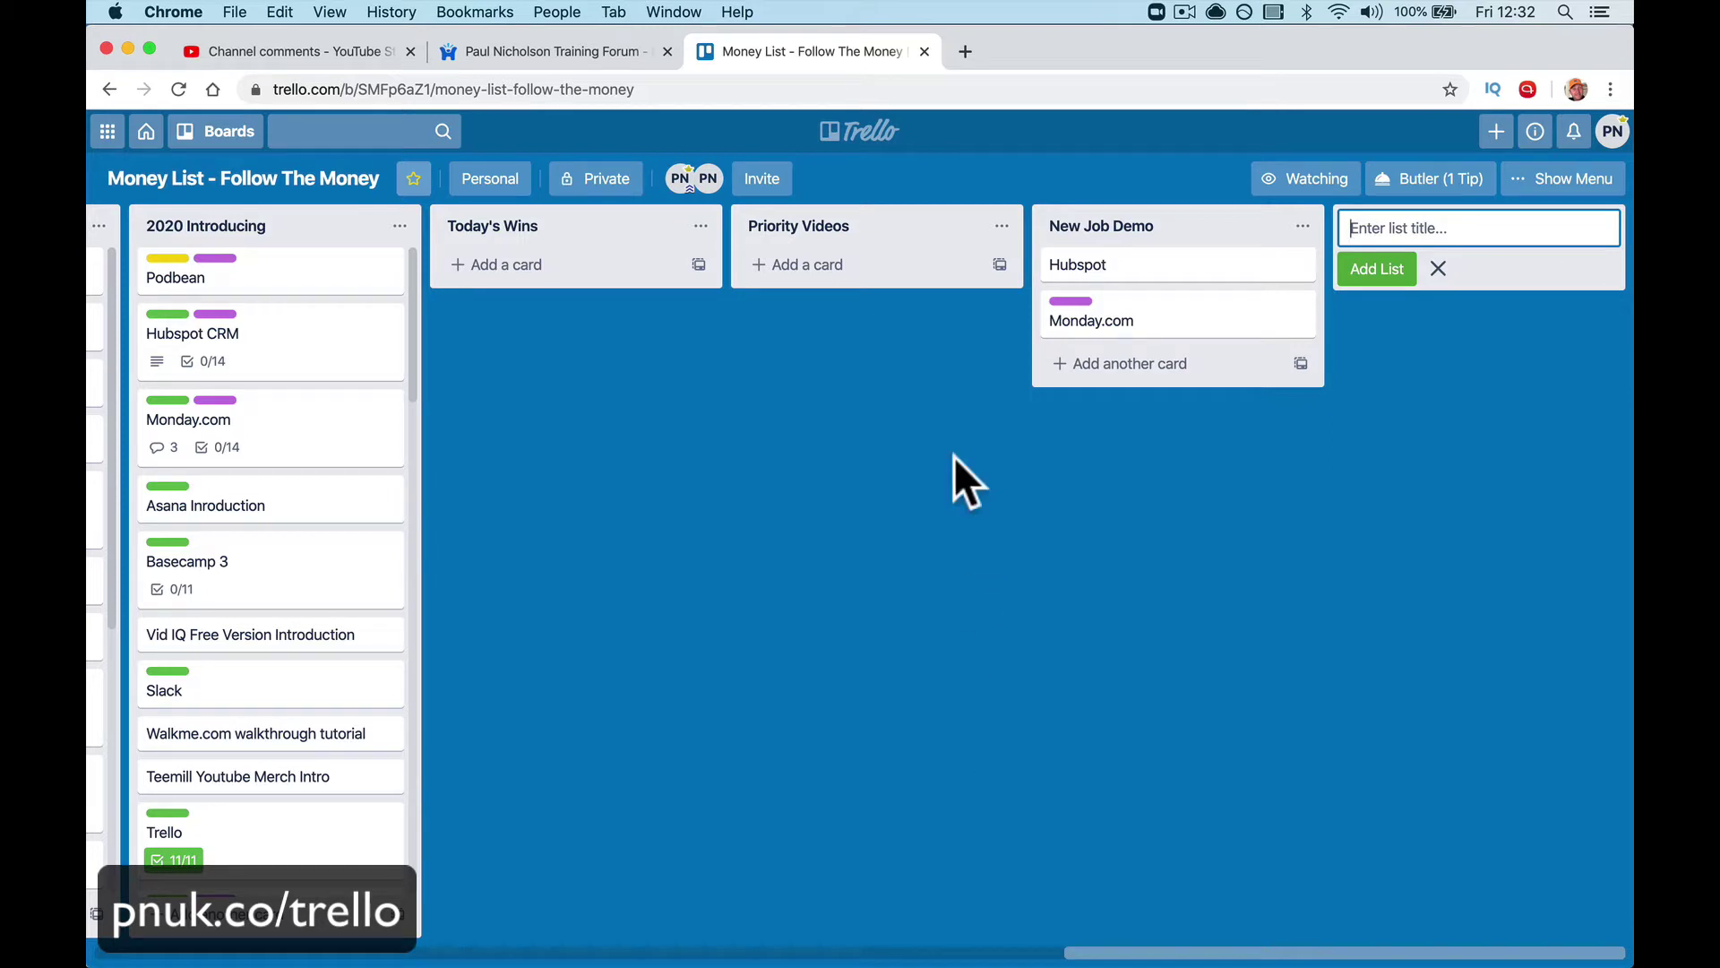
pyautogui.click(924, 51)
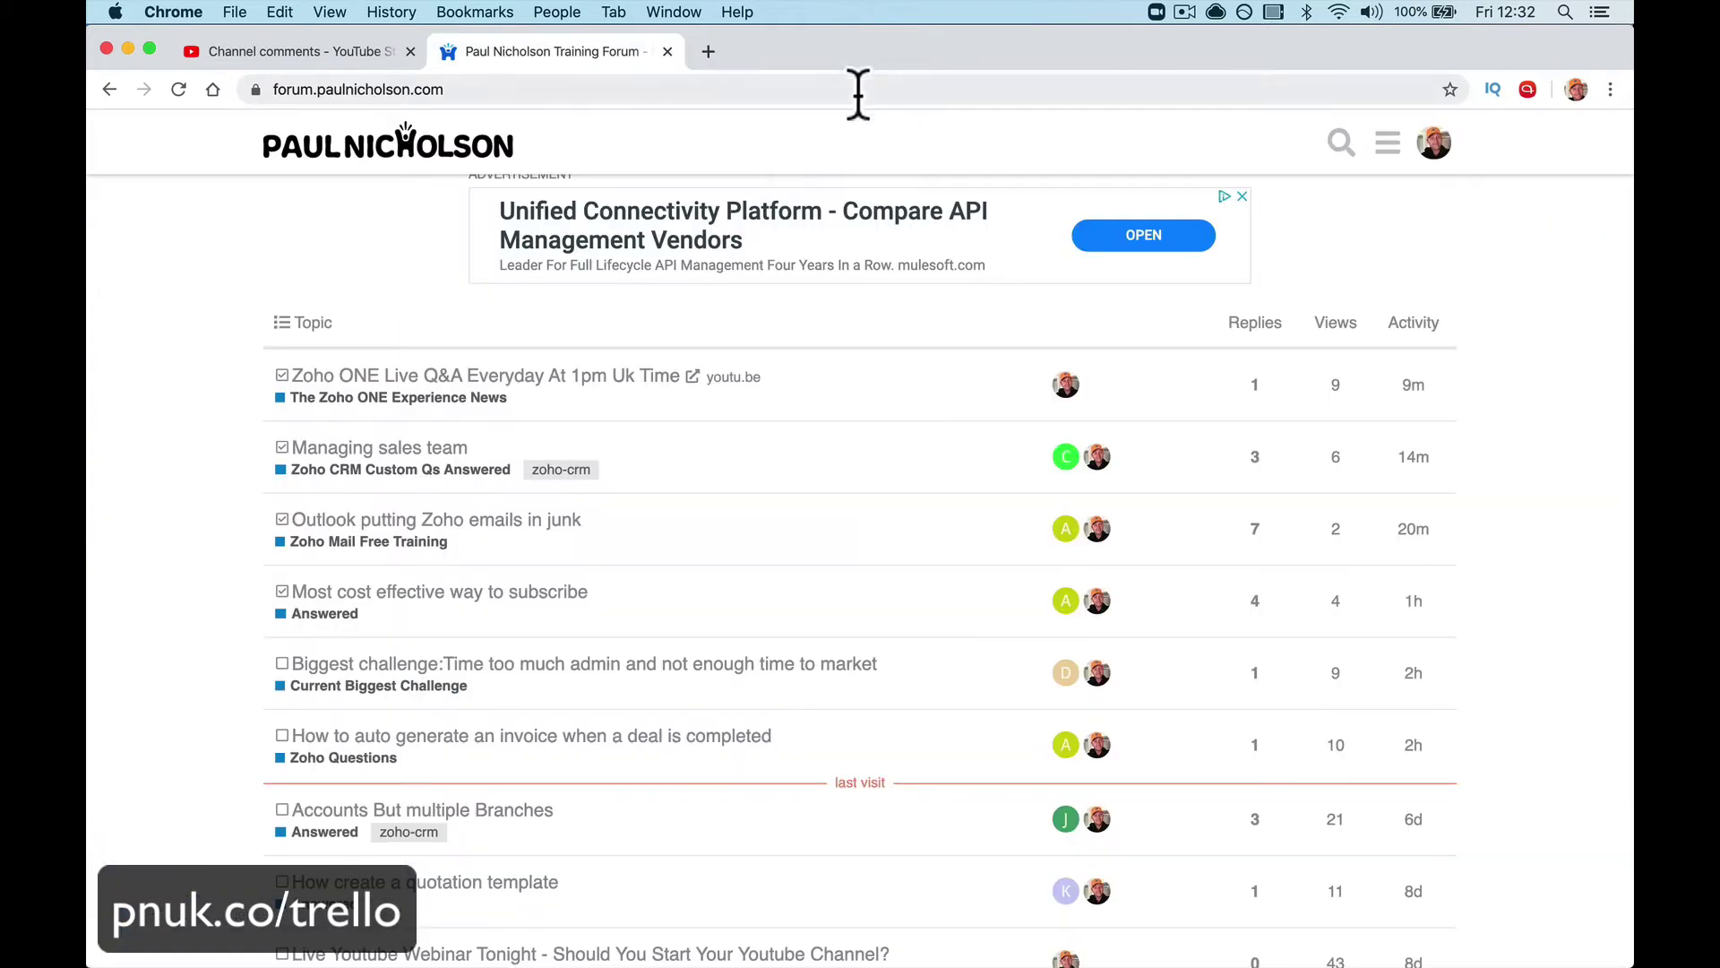
pyautogui.click(716, 59)
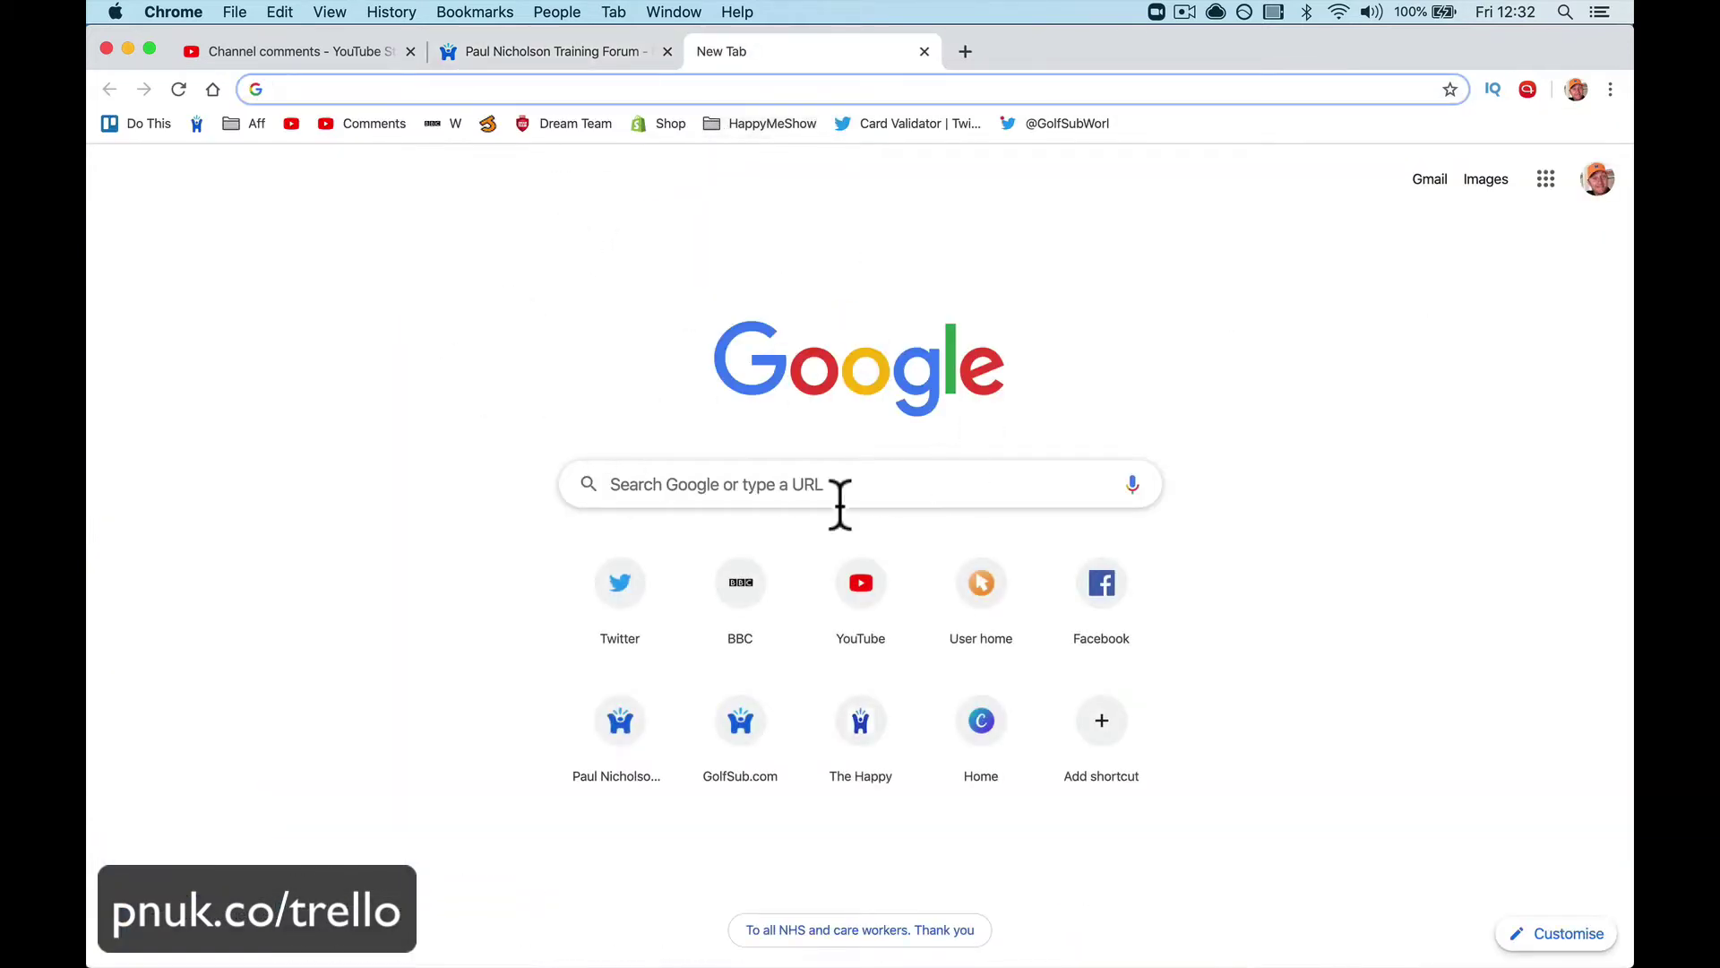
pyautogui.click(212, 88)
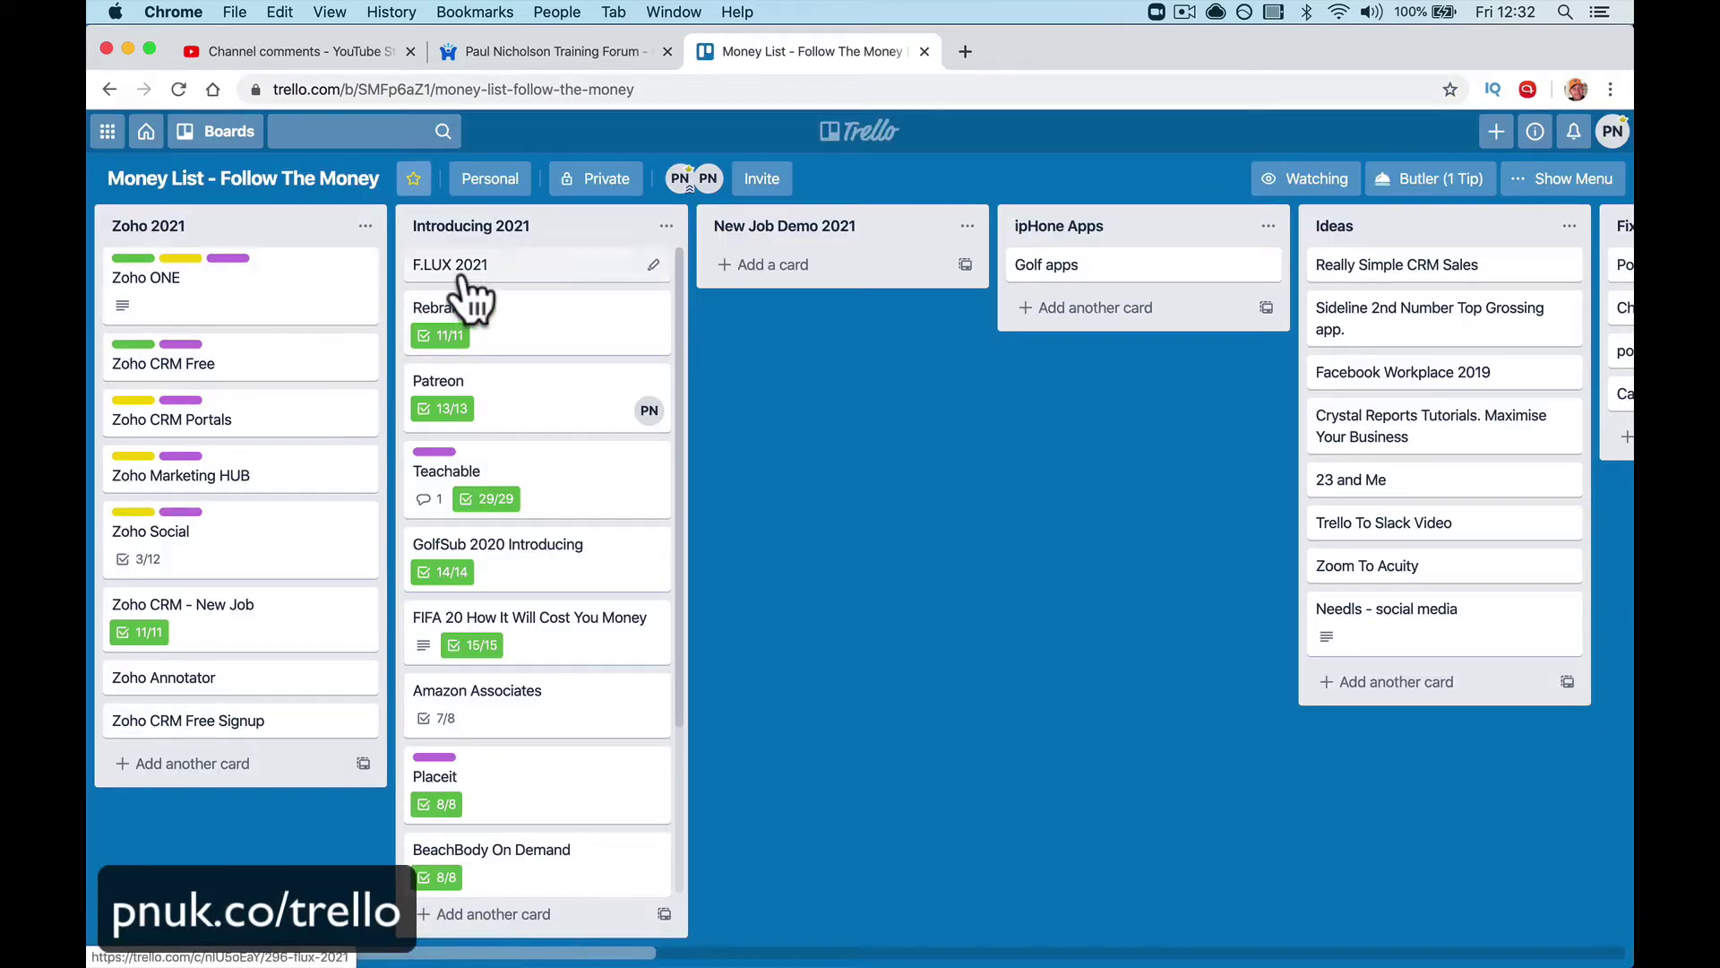
# Step: Look through all the lists on the Money List board, from Zoho 2021 across to New Job Demo and back
pyautogui.hscroll(10, 461, 291)
pyautogui.hscroll(4, 459, 268)
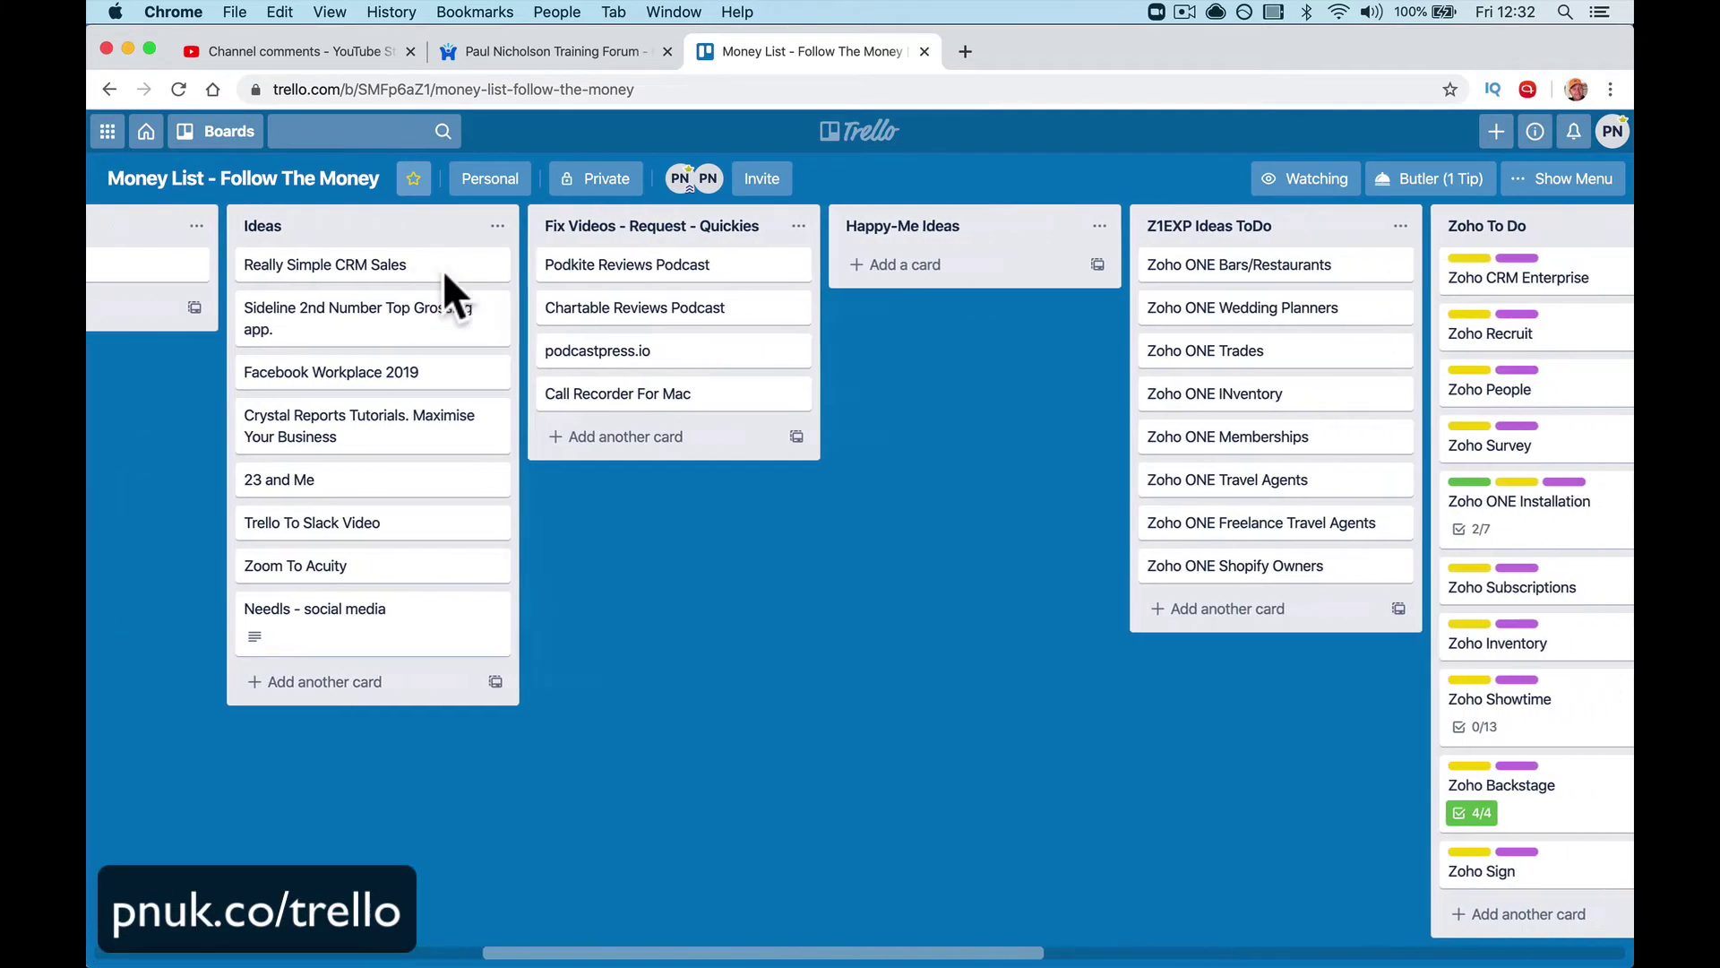
pyautogui.hscroll(12, 595, 699)
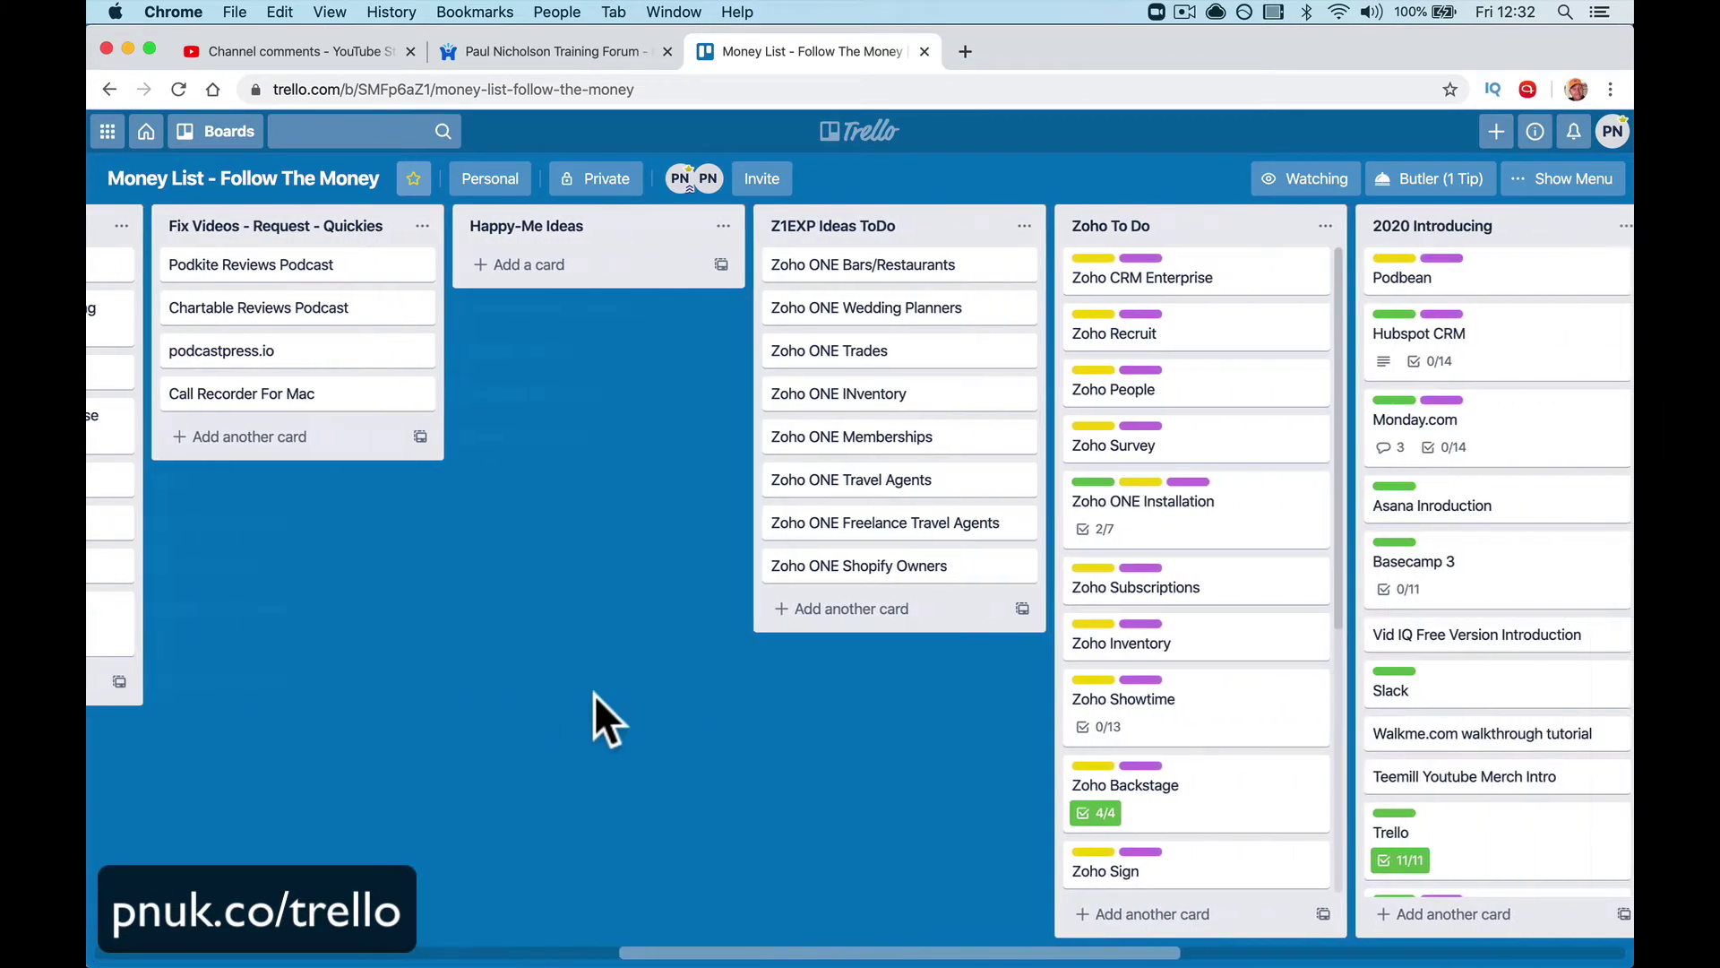
pyautogui.hscroll(6, 1122, 600)
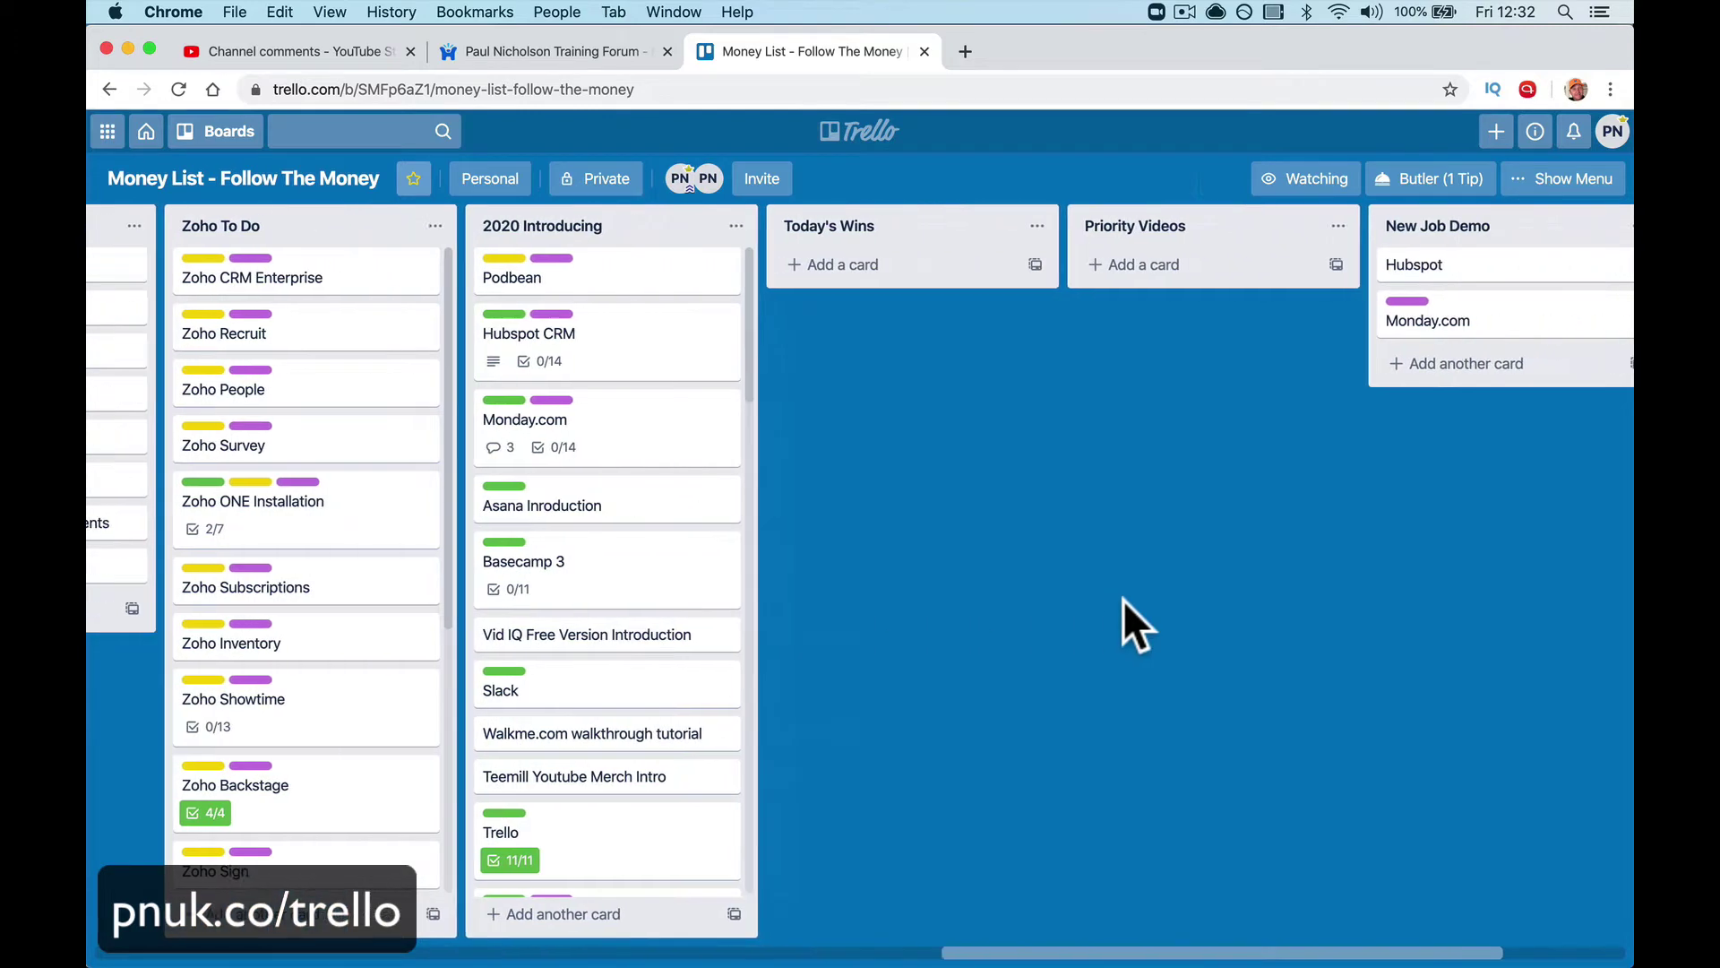
pyautogui.hscroll(-6, 1122, 600)
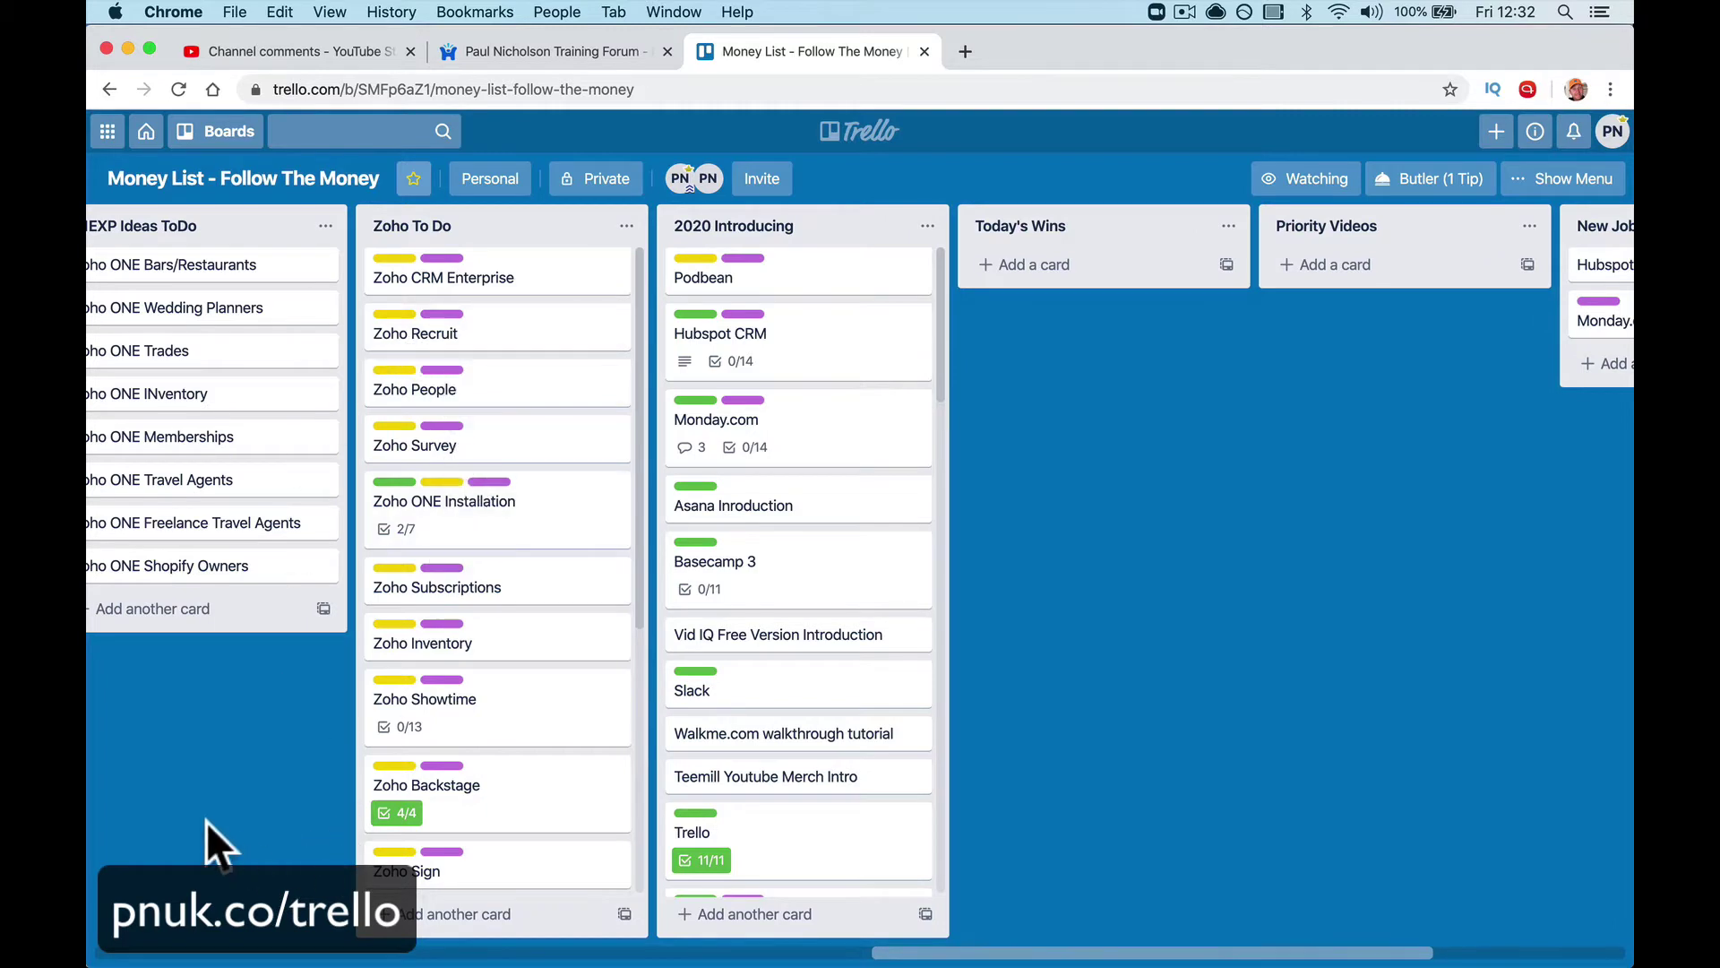
pyautogui.hscroll(-15, 206, 821)
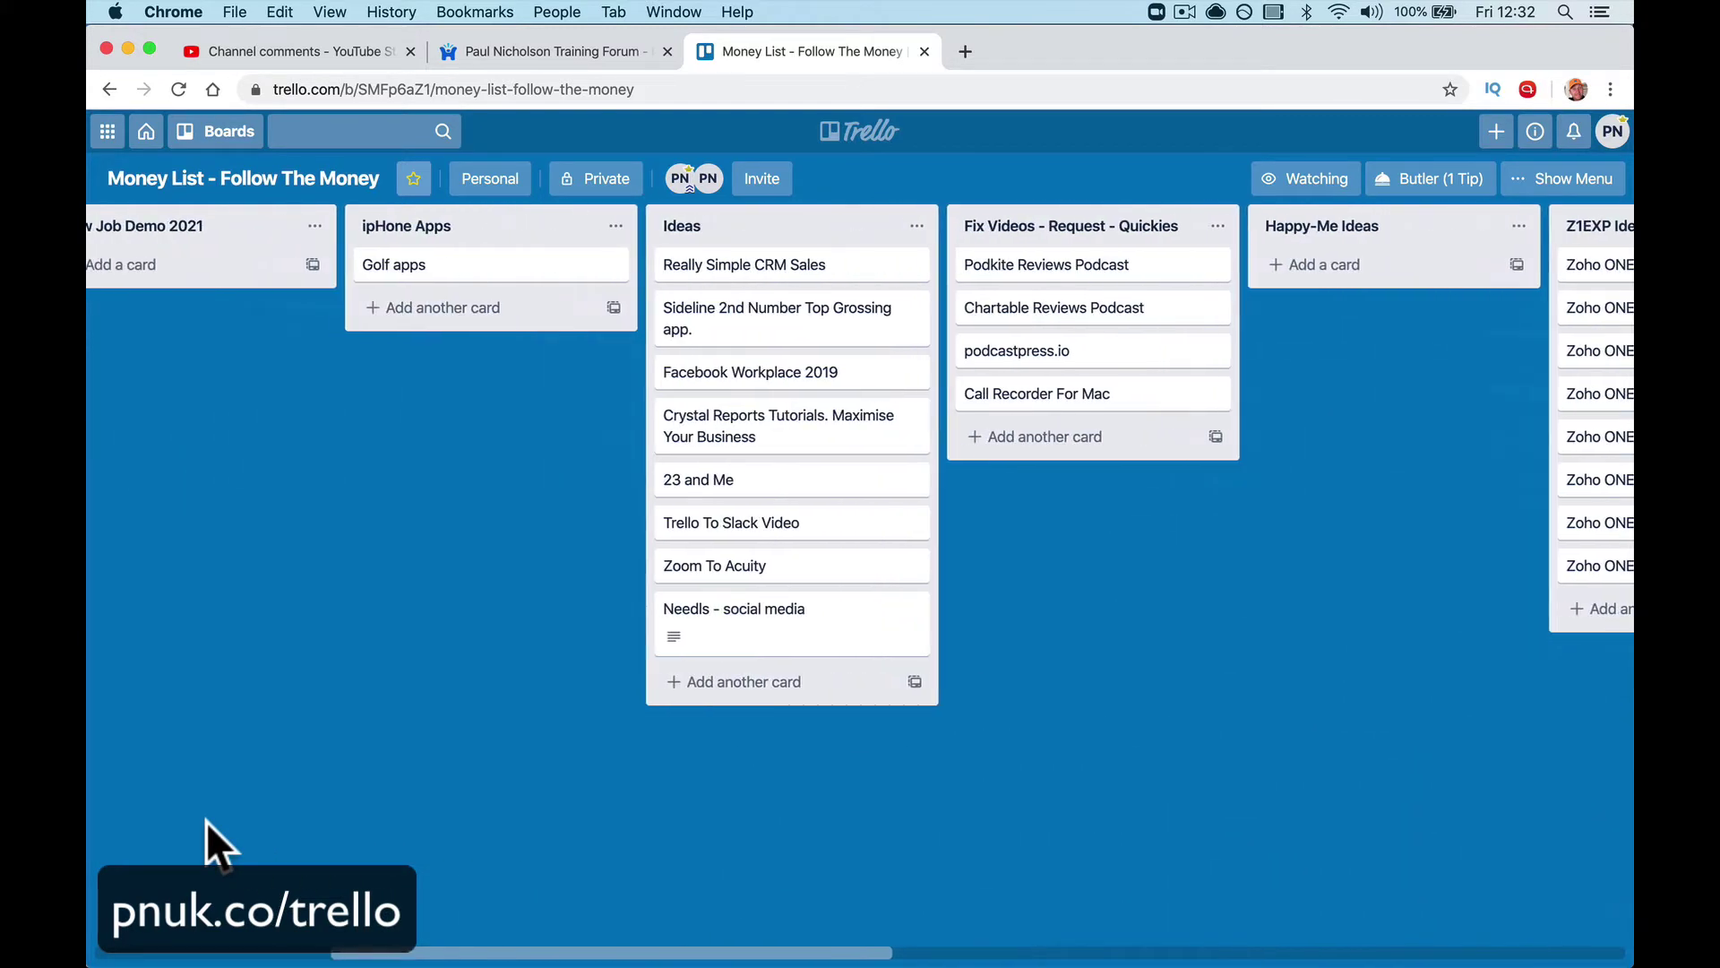
pyautogui.hscroll(-10, 206, 820)
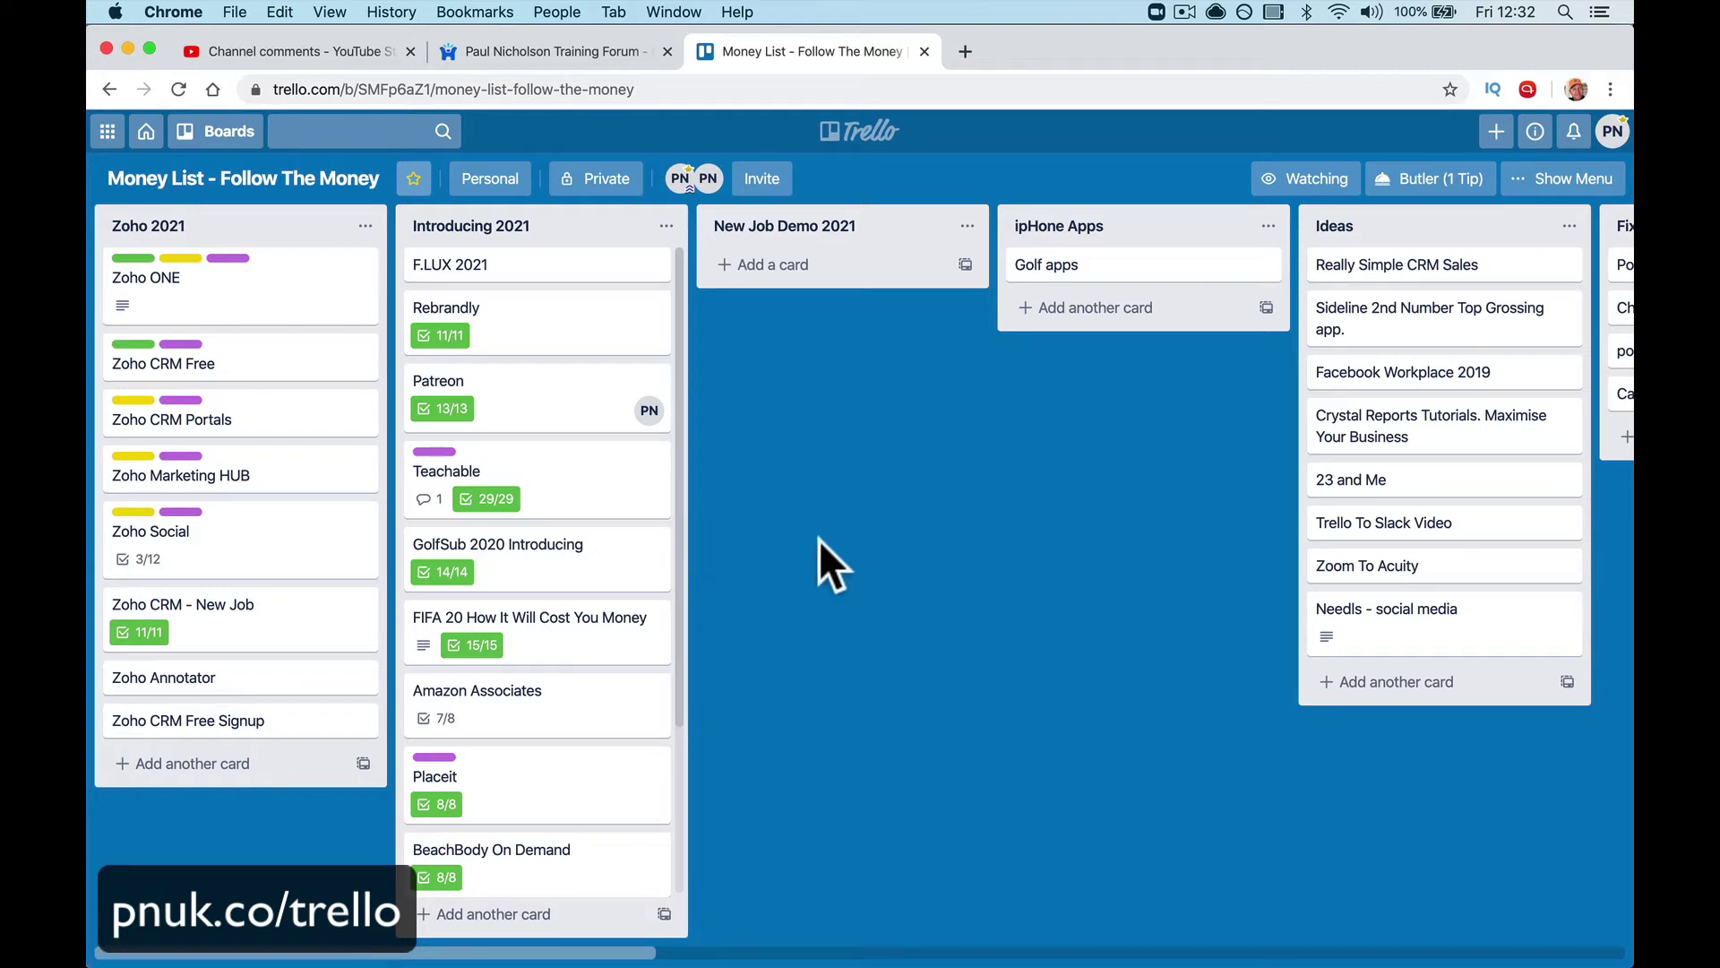
# Step: Move the Trello card to the top of the 2020 Introducing list
pyautogui.hscroll(20, 819, 539)
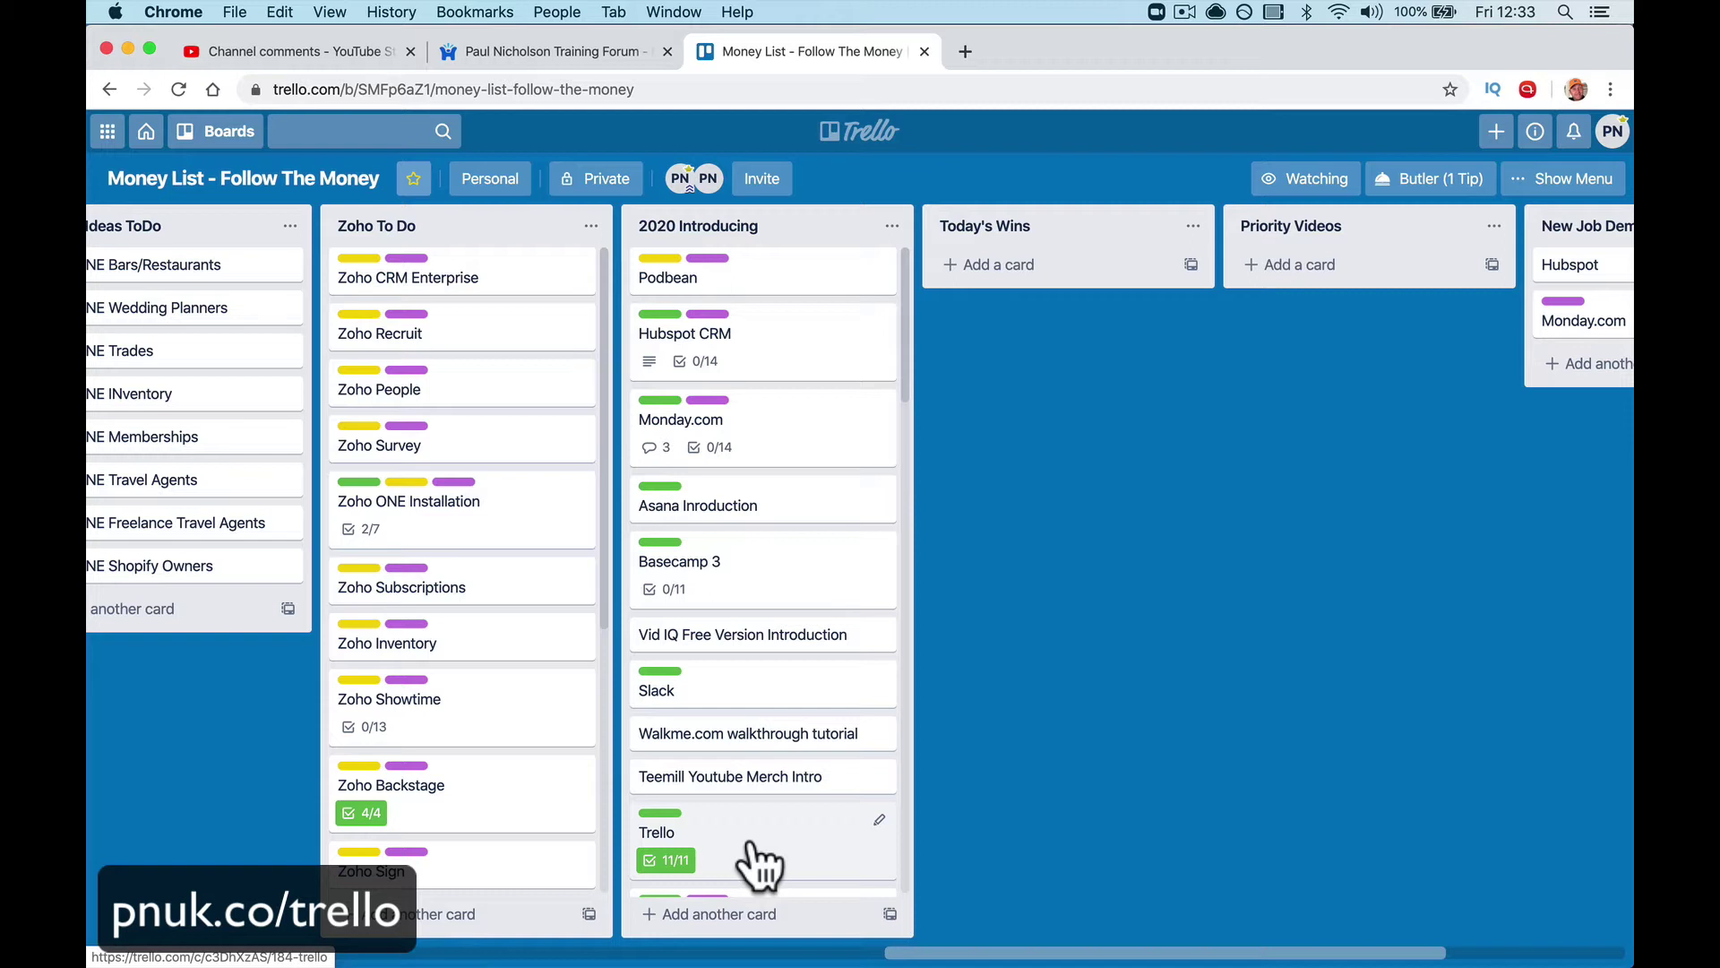
pyautogui.moveTo(757, 864); pyautogui.dragTo(761, 274)
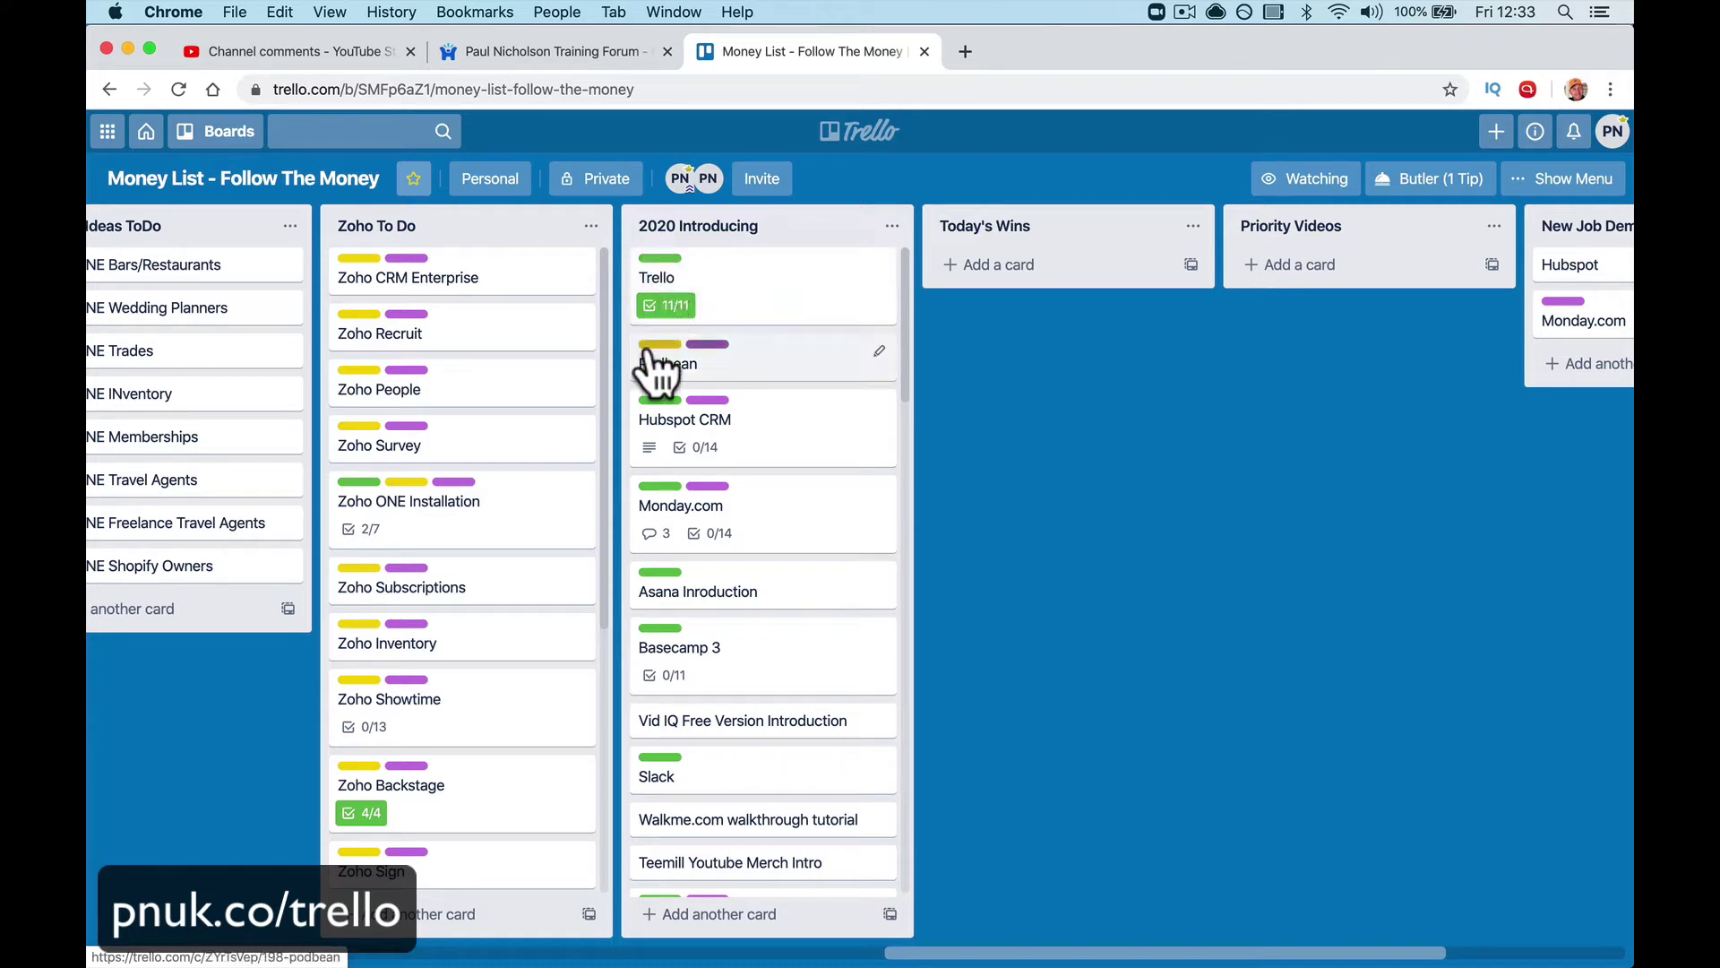
# Step: Open the Trello card, review its checklist and the available labels, and close it again
pyautogui.click(761, 278)
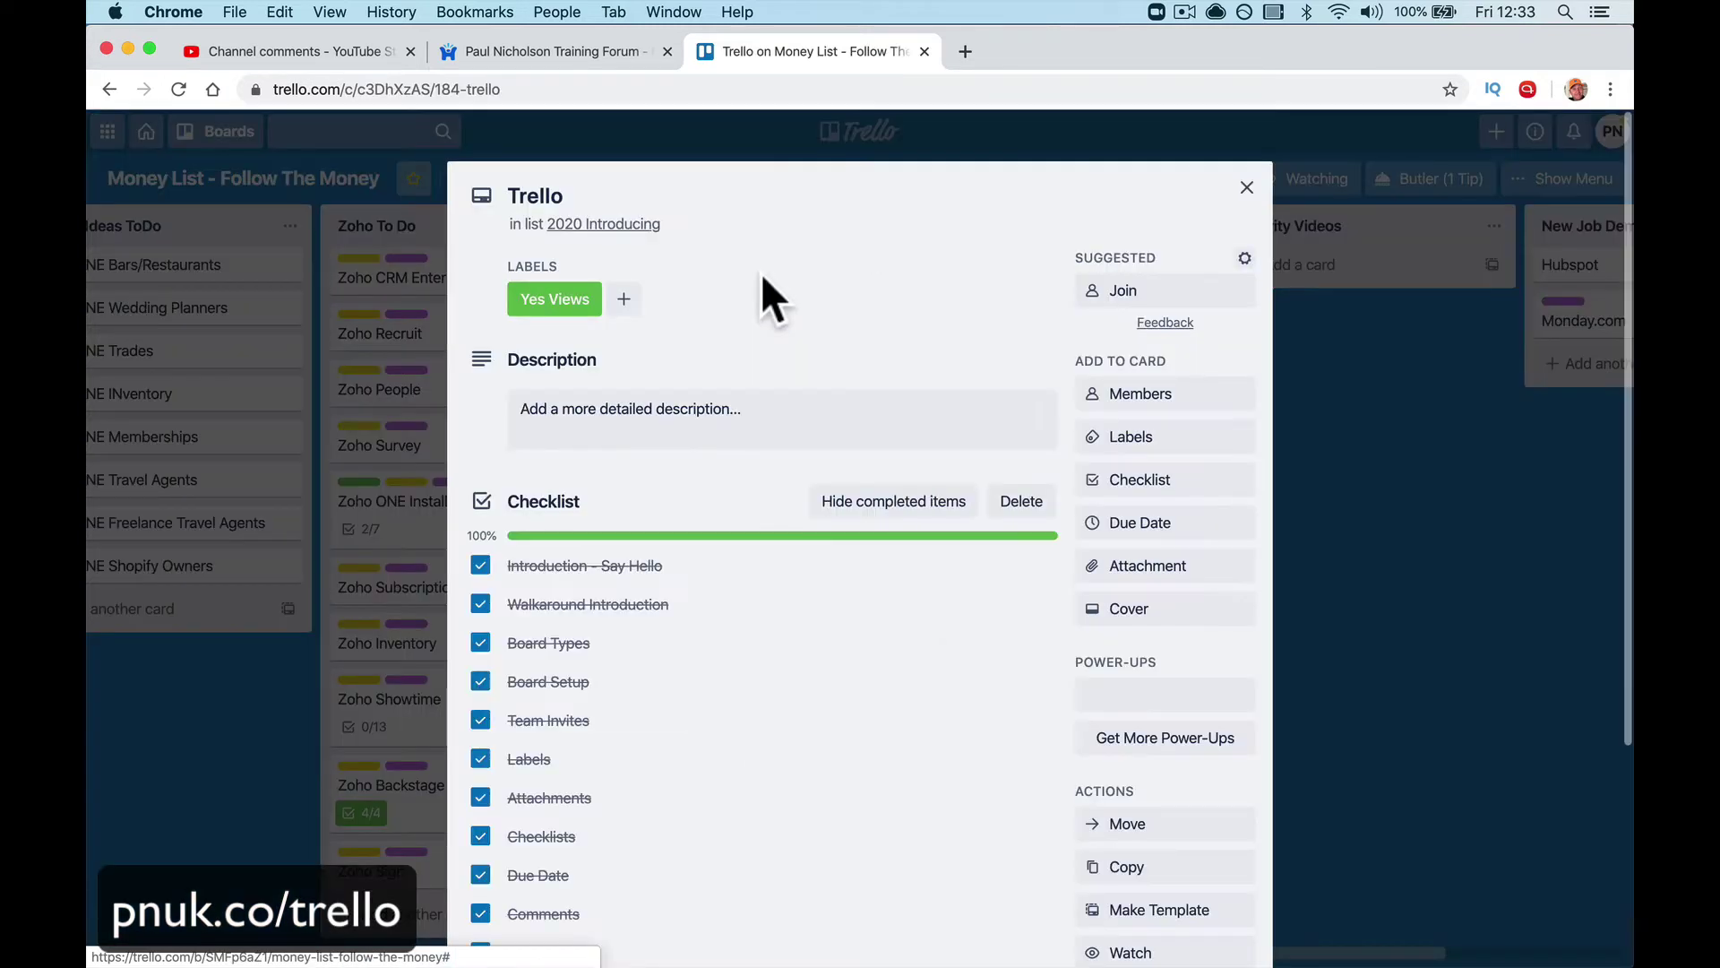
pyautogui.click(1161, 437)
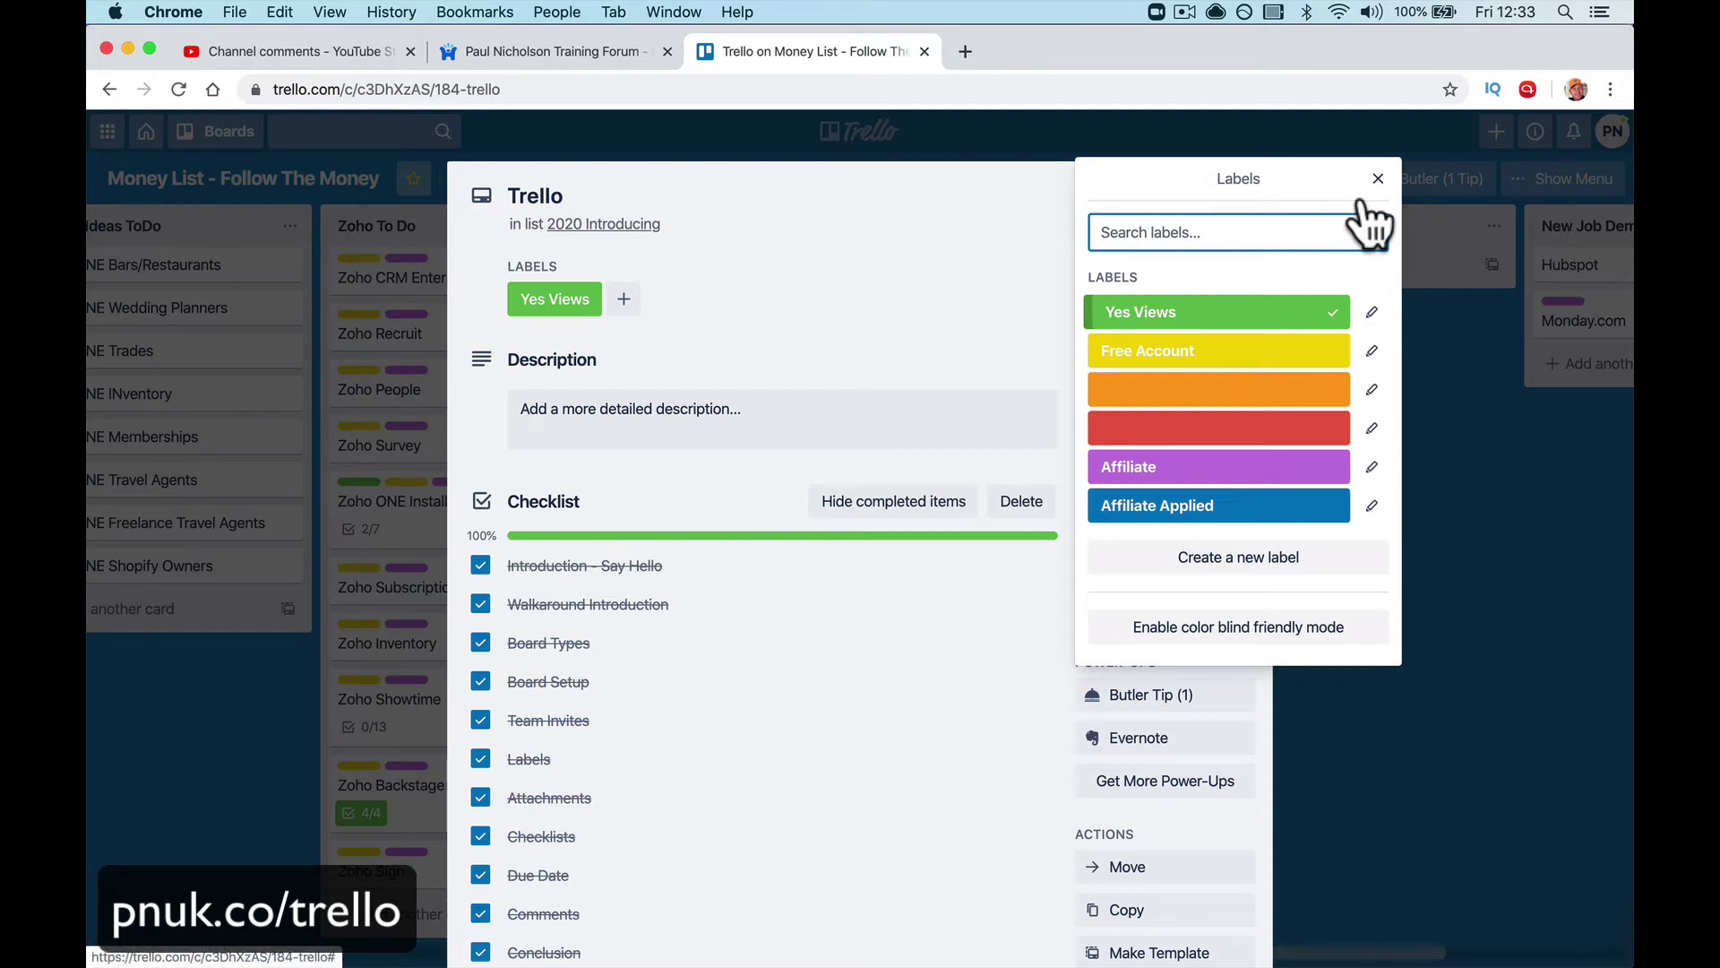
pyautogui.click(1378, 178)
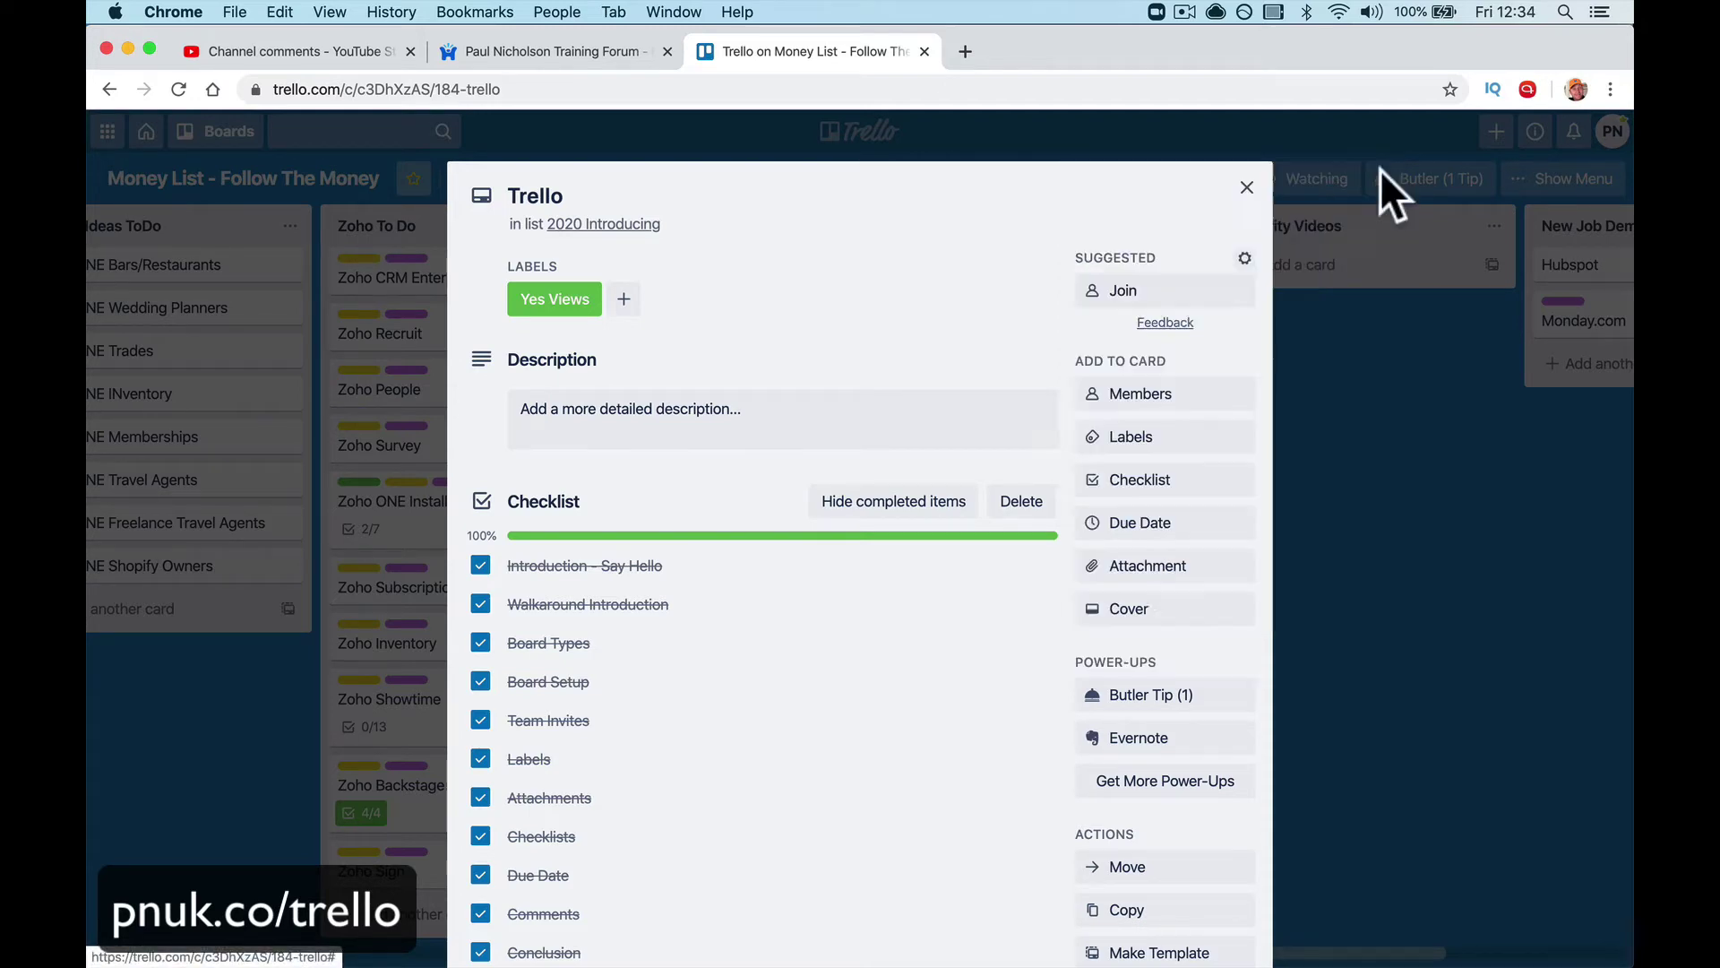
pyautogui.click(1288, 178)
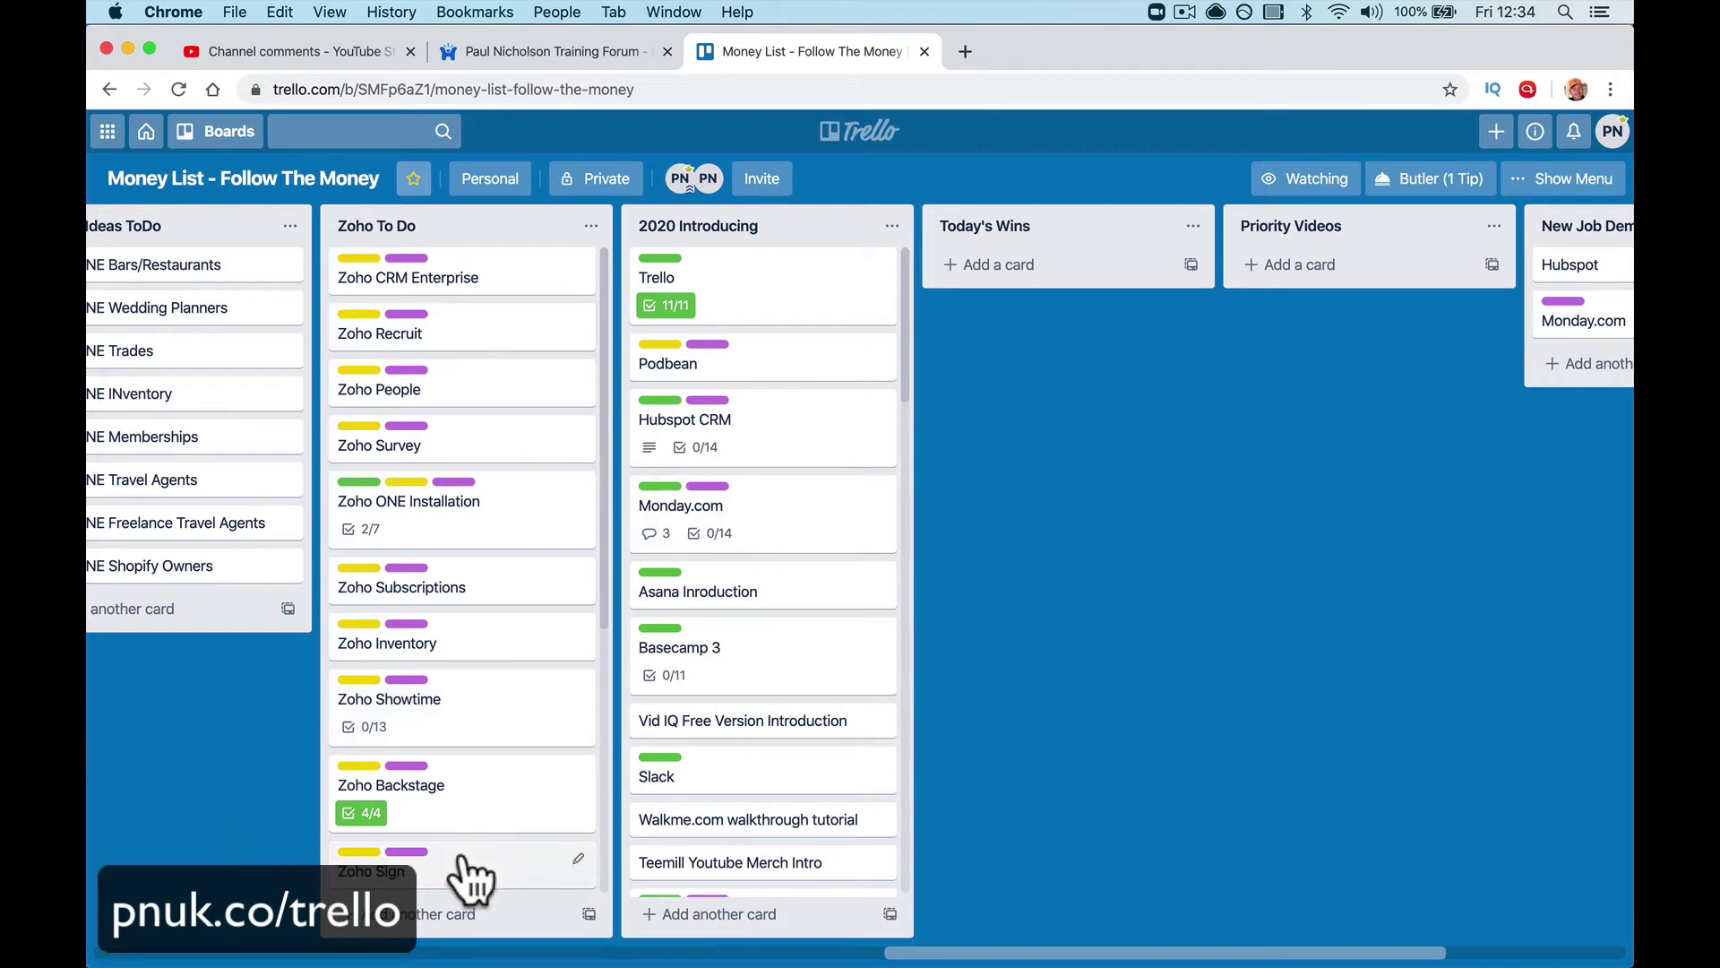
# Step: Examine the cards in the 2020 Introducing list and compare them with the Ideas and Zoho To Do lists
pyautogui.scroll(-15, 689, 717)
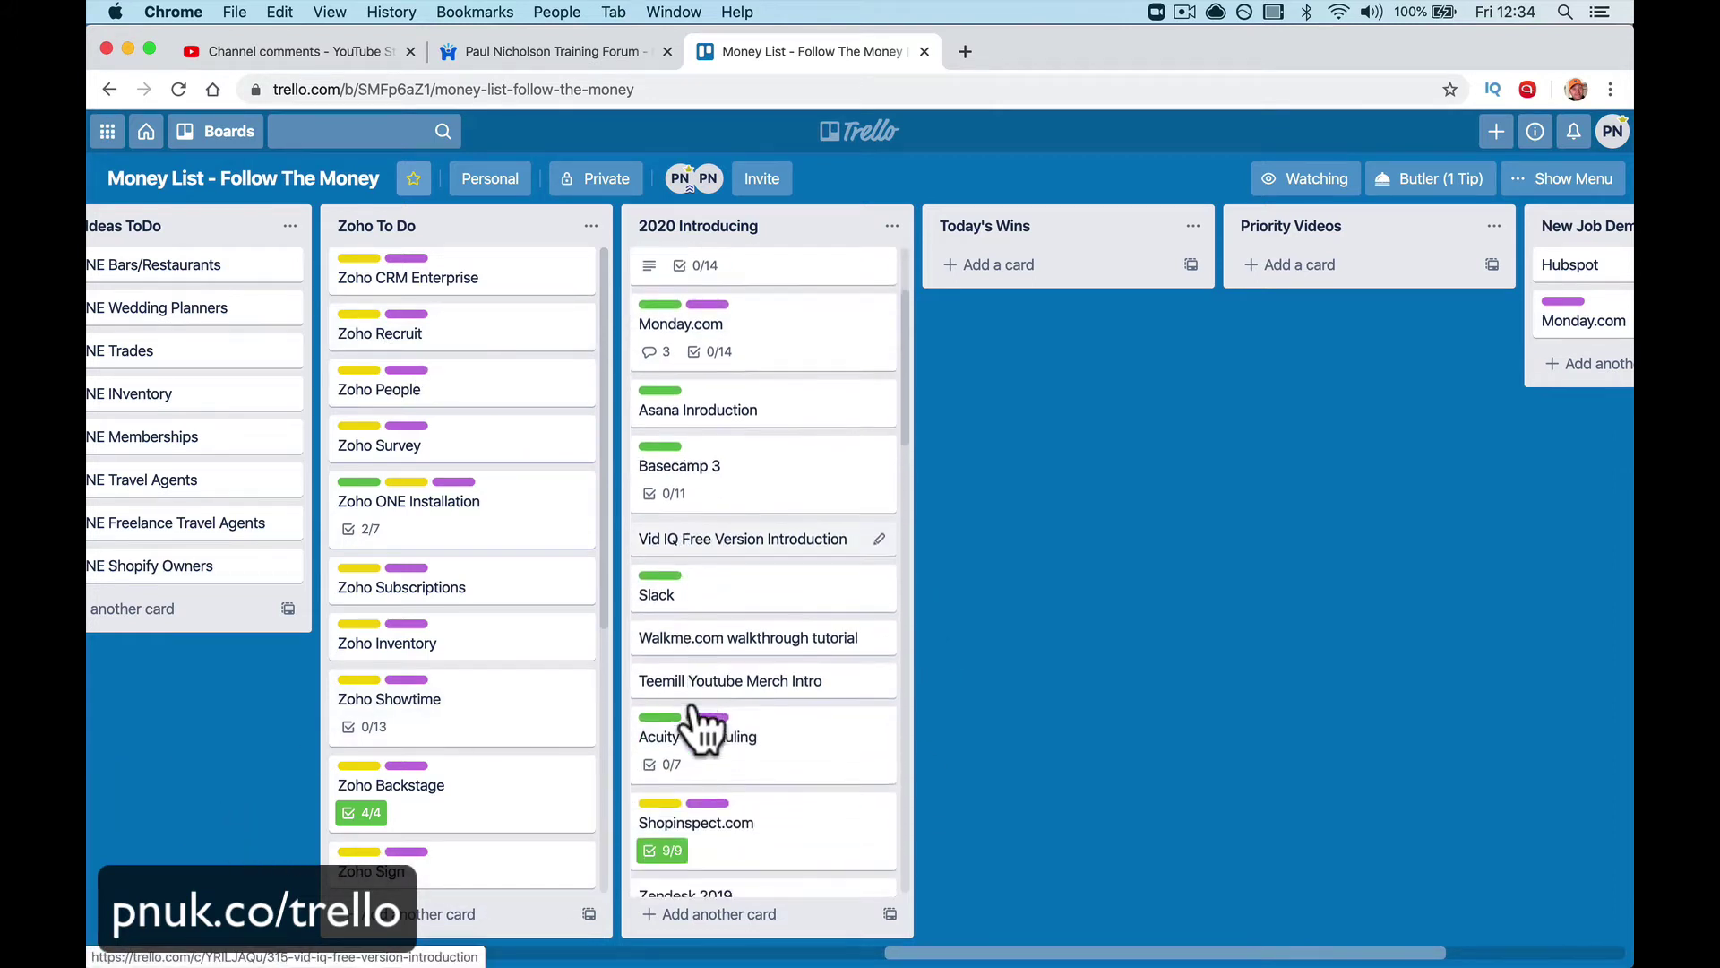
pyautogui.scroll(5, 702, 723)
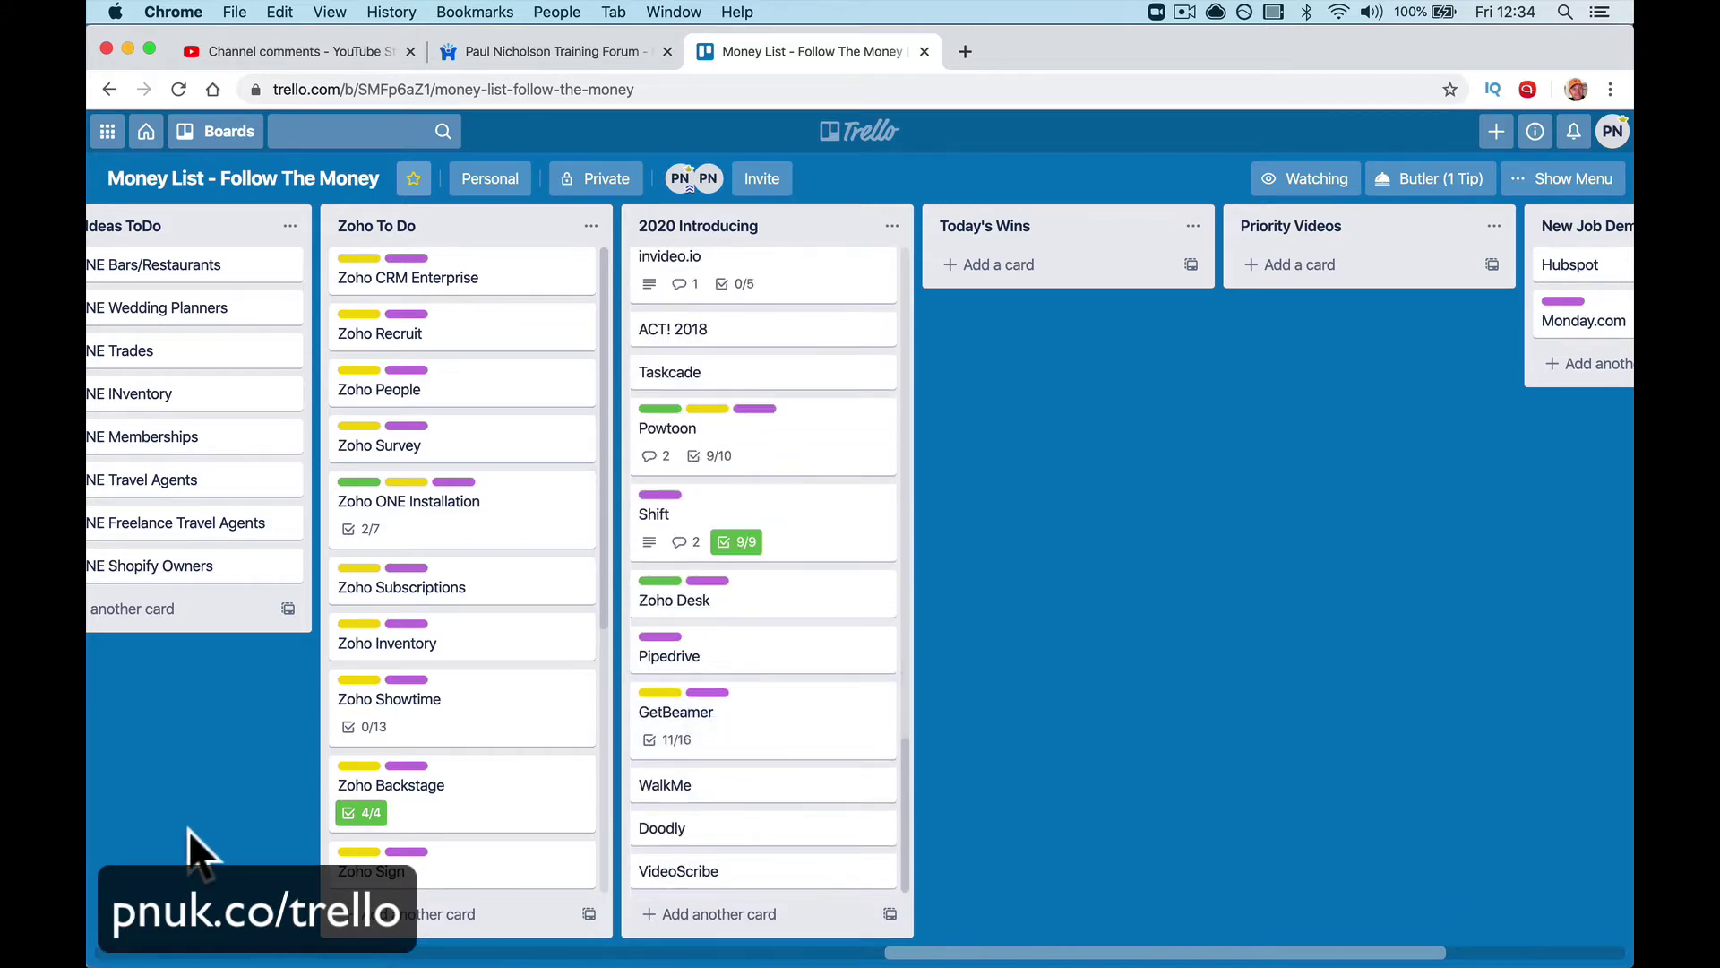
pyautogui.hscroll(-5, 192, 851)
pyautogui.hscroll(-10, 192, 842)
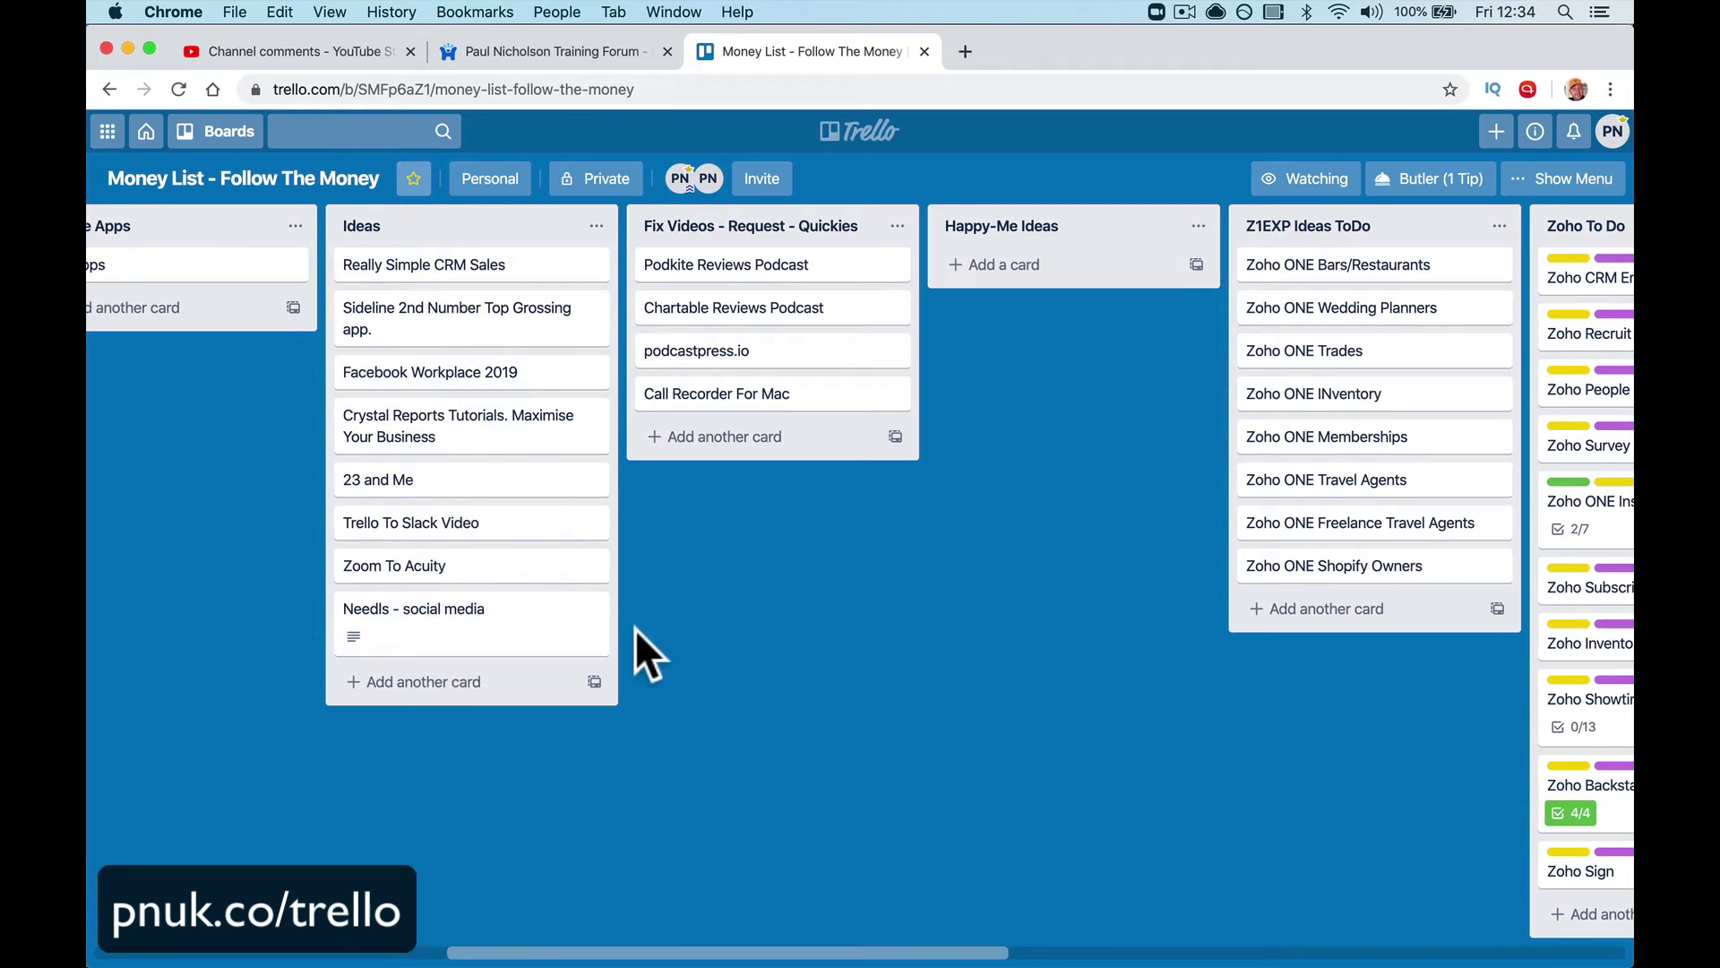
pyautogui.hscroll(10, 634, 653)
pyautogui.scroll(15, 1095, 434)
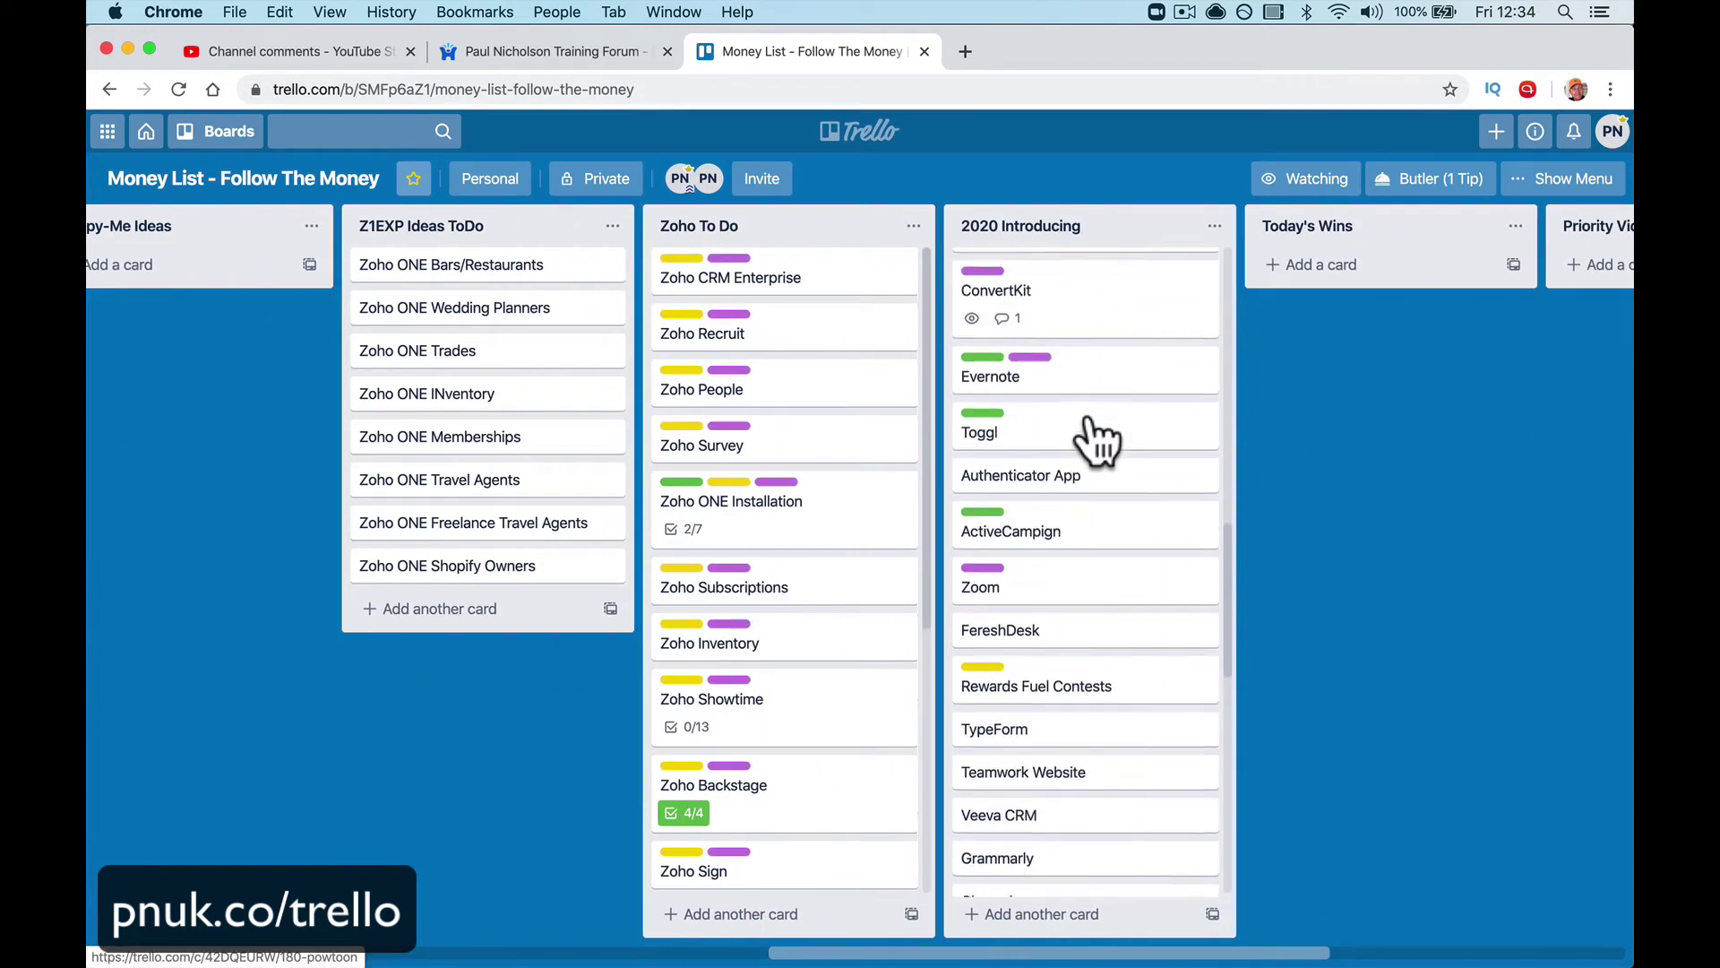
pyautogui.hscroll(-10, 327, 645)
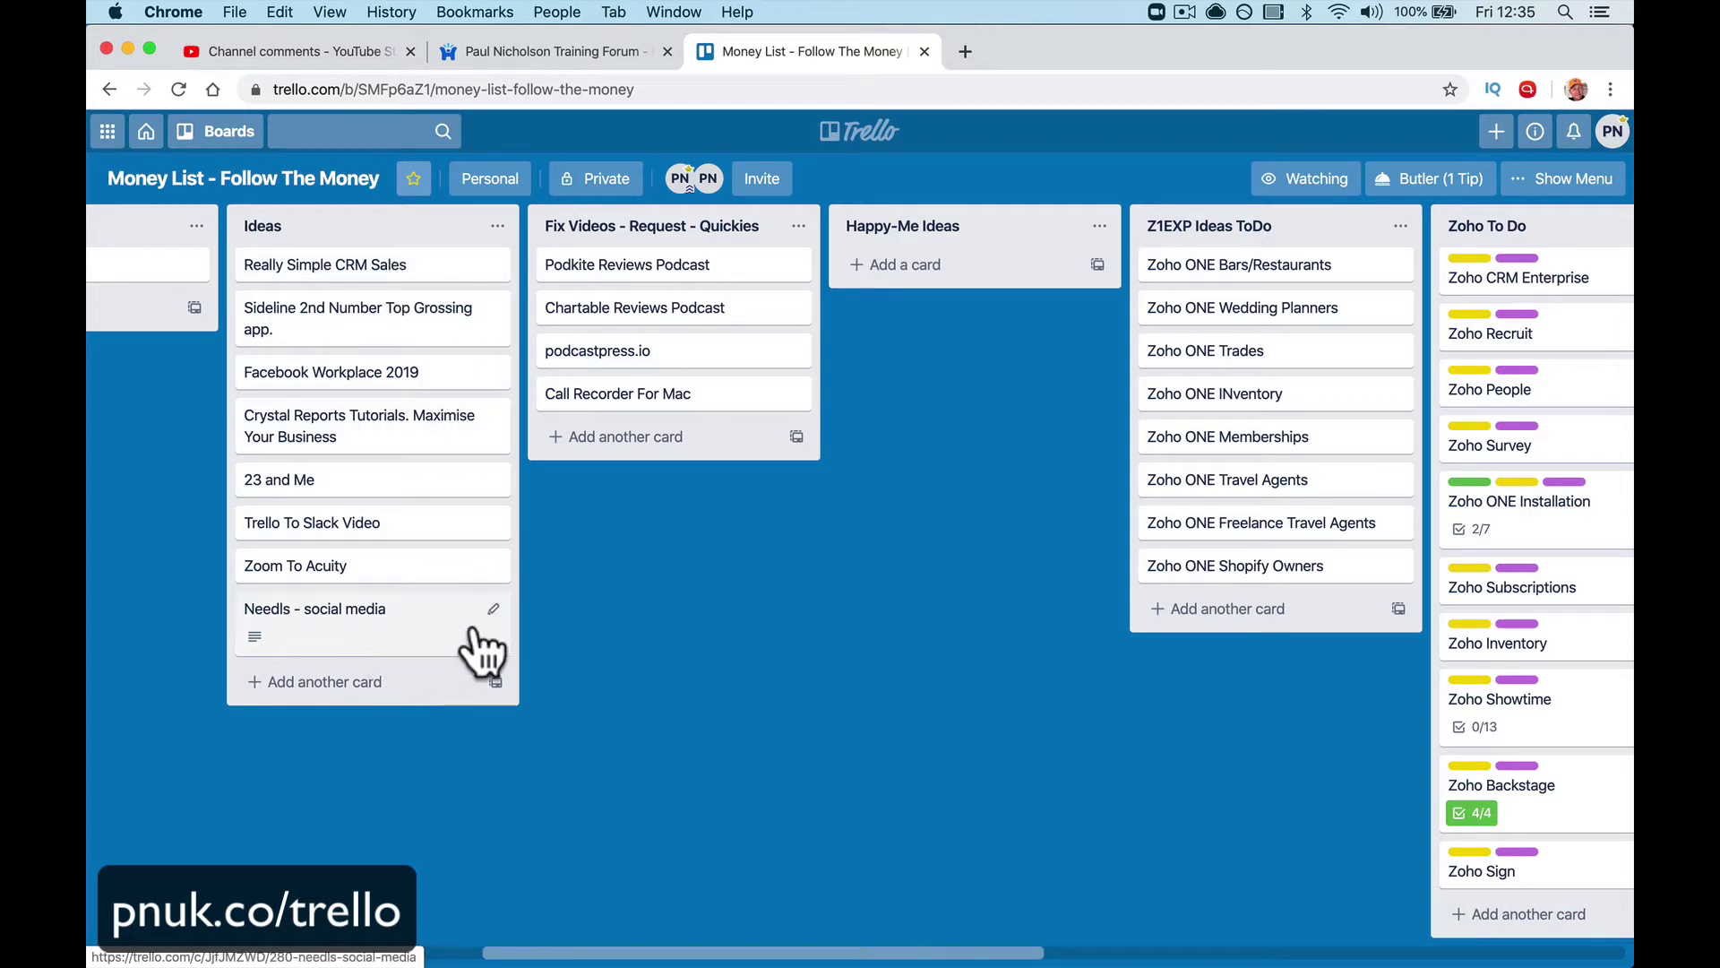
pyautogui.hscroll(10, 624, 726)
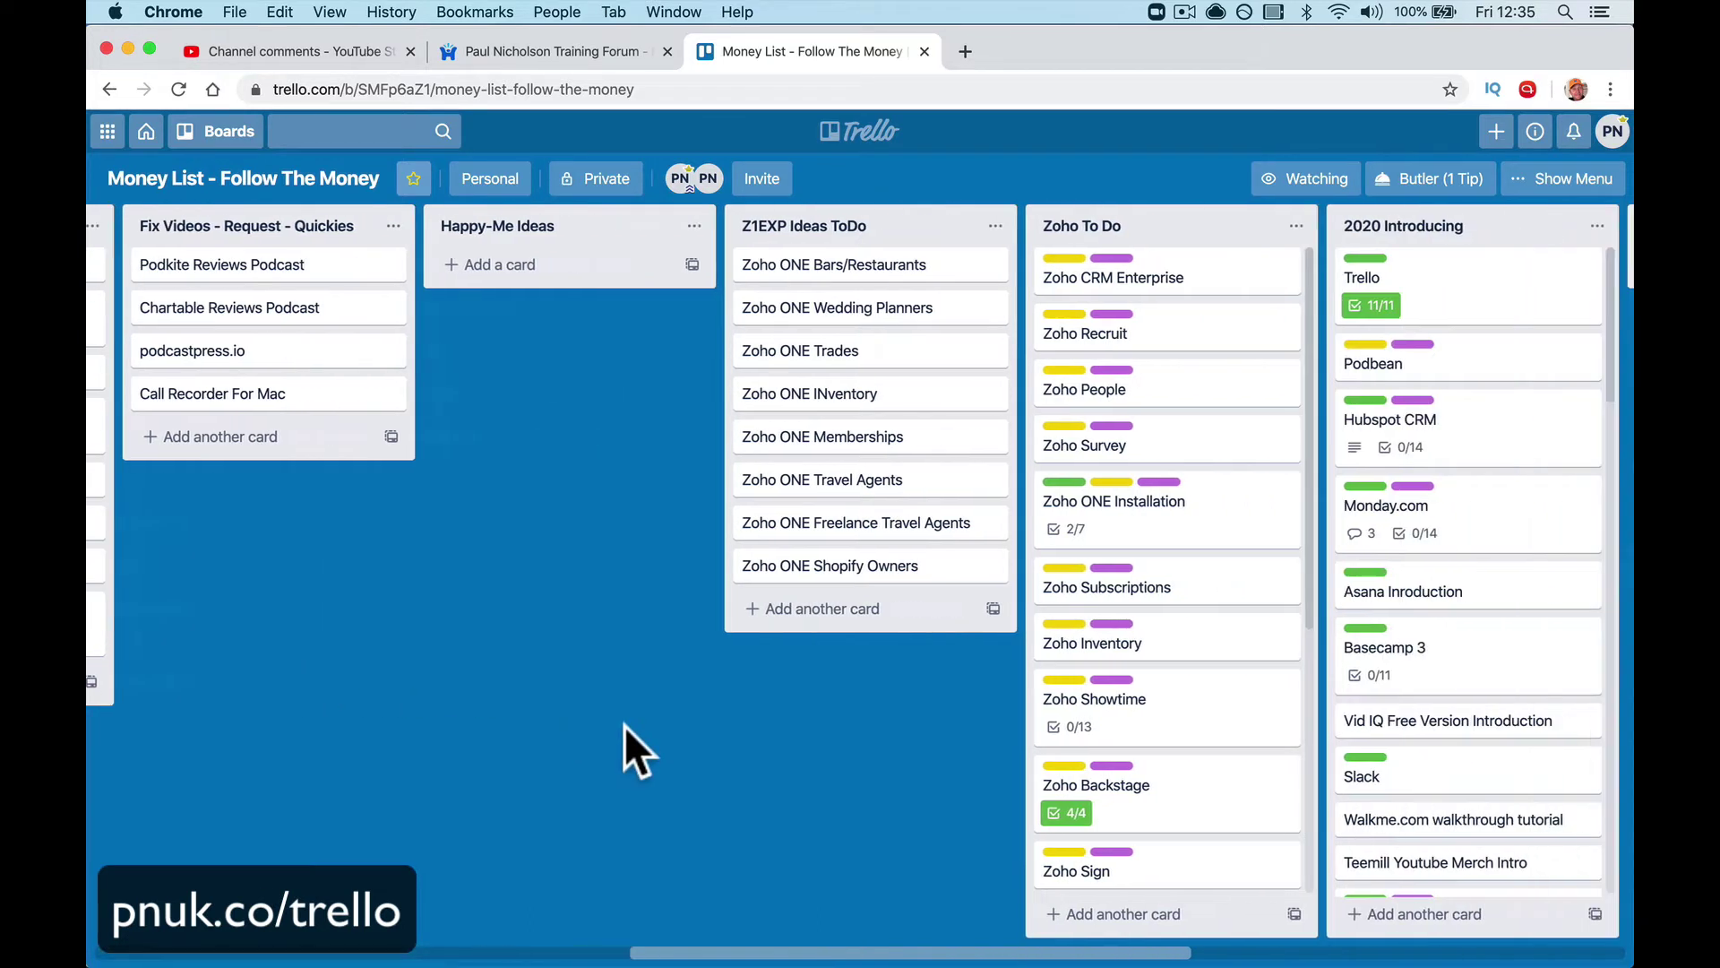
pyautogui.hscroll(-10, 626, 730)
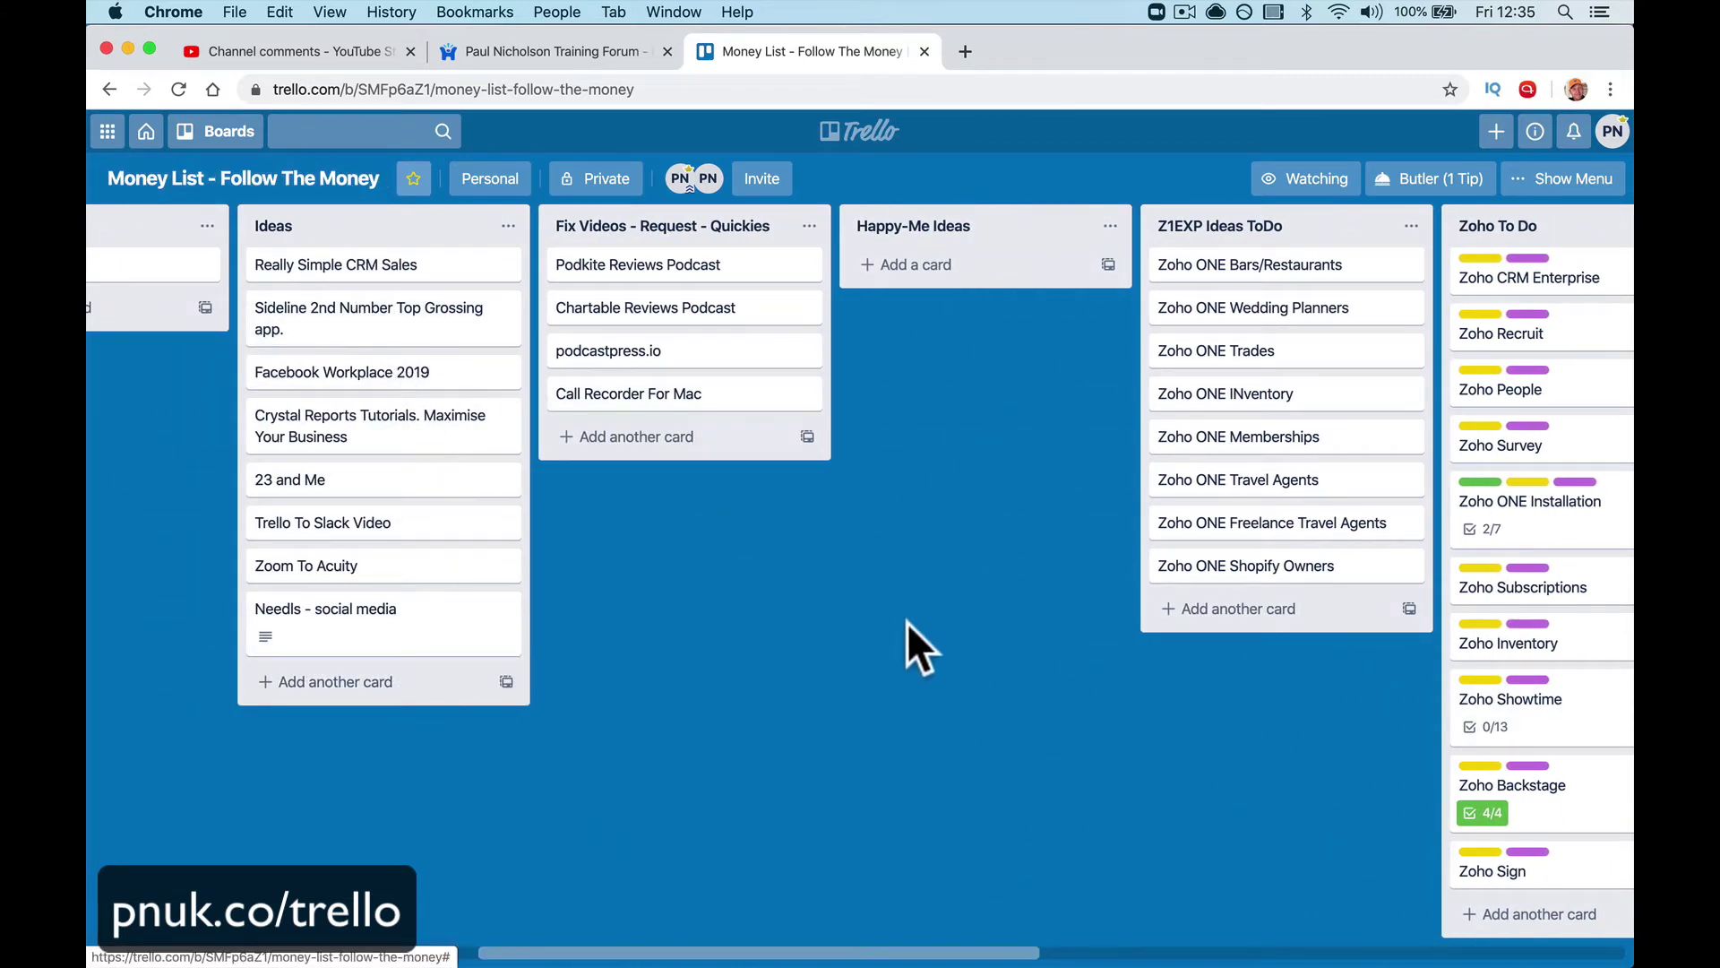
# Step: Carry the Really Simple CRM Sales card across the board and back to the bottom of the Ideas list
pyautogui.moveTo(426, 289); pyautogui.dragTo(1445, 412)
pyautogui.moveTo(1389, 455); pyautogui.dragTo(492, 660)
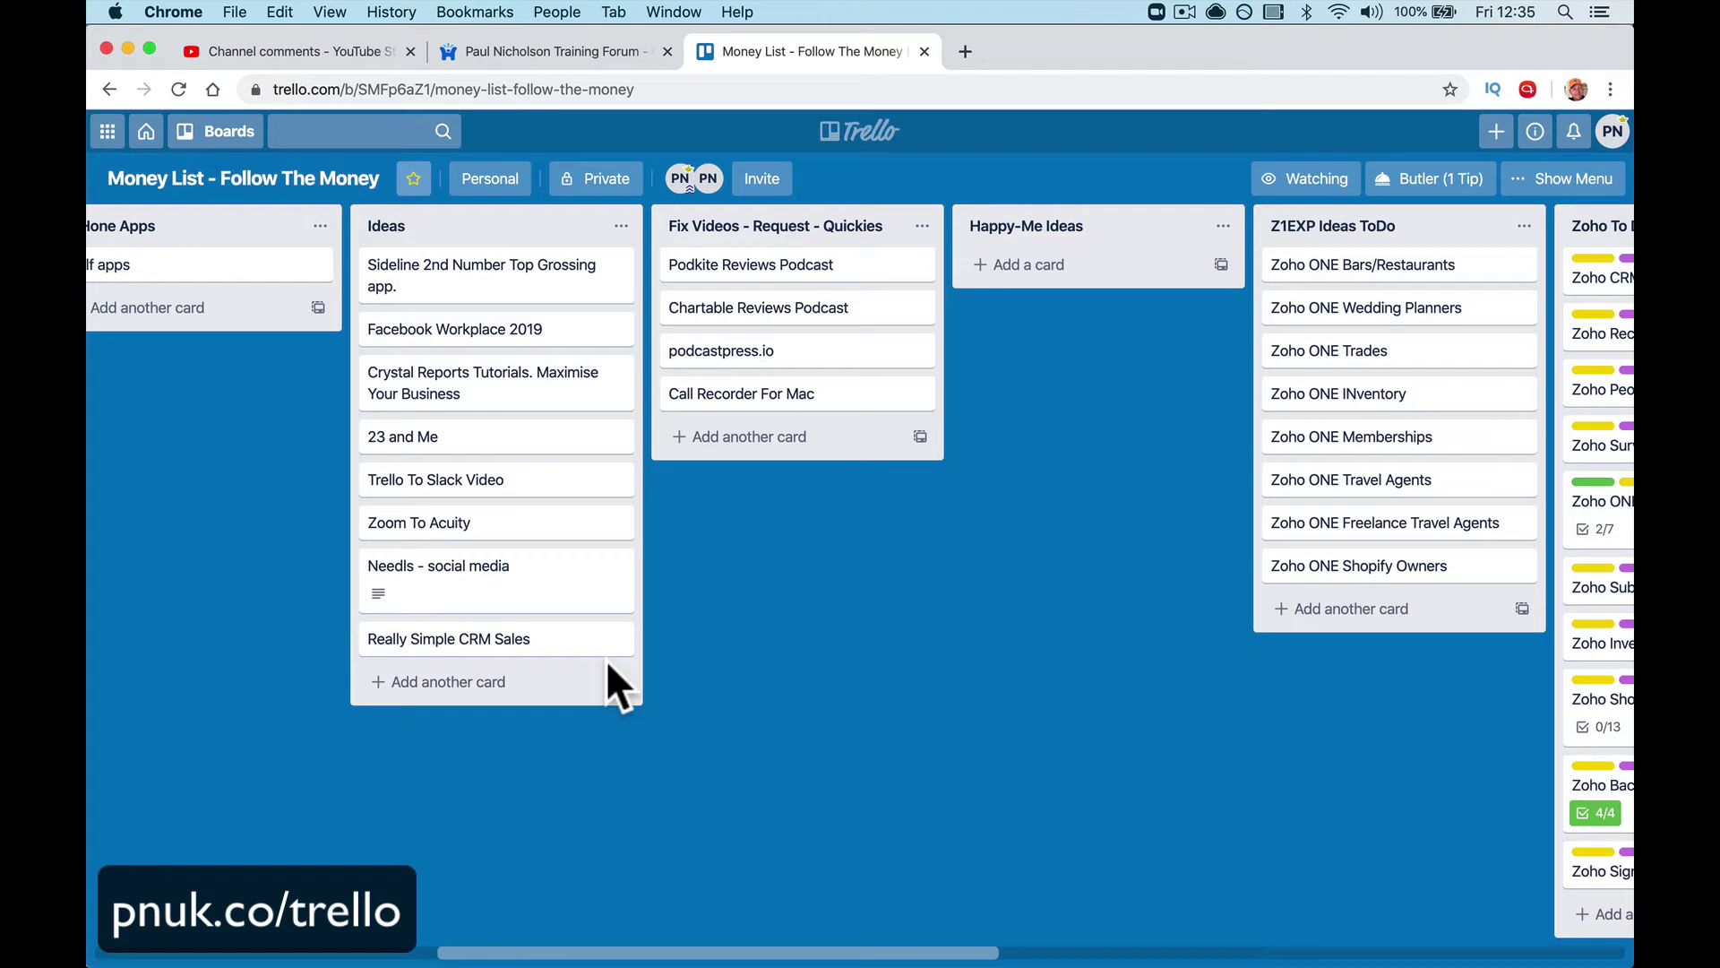
# Step: Add a "Zoom Live Youtube and Ecamm Live Youtube" card to the Ideas list and move it below Asana Inroduction in 2020 Introducing
pyautogui.click(554, 690)
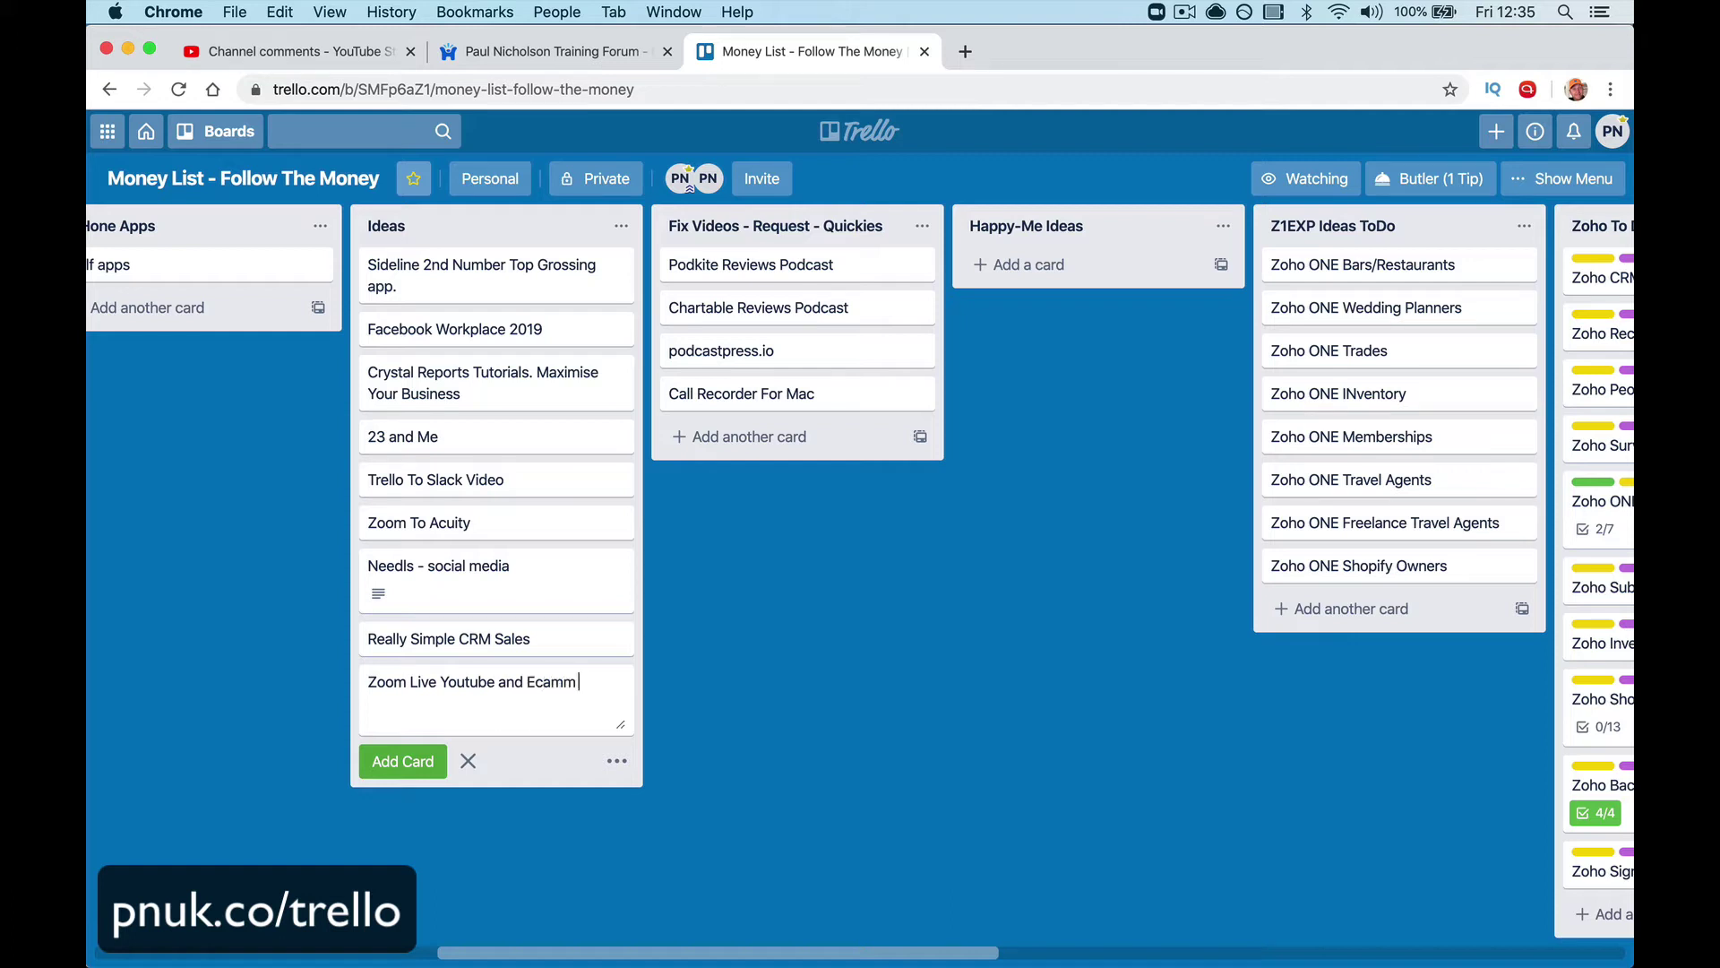
pyautogui.write('outube')
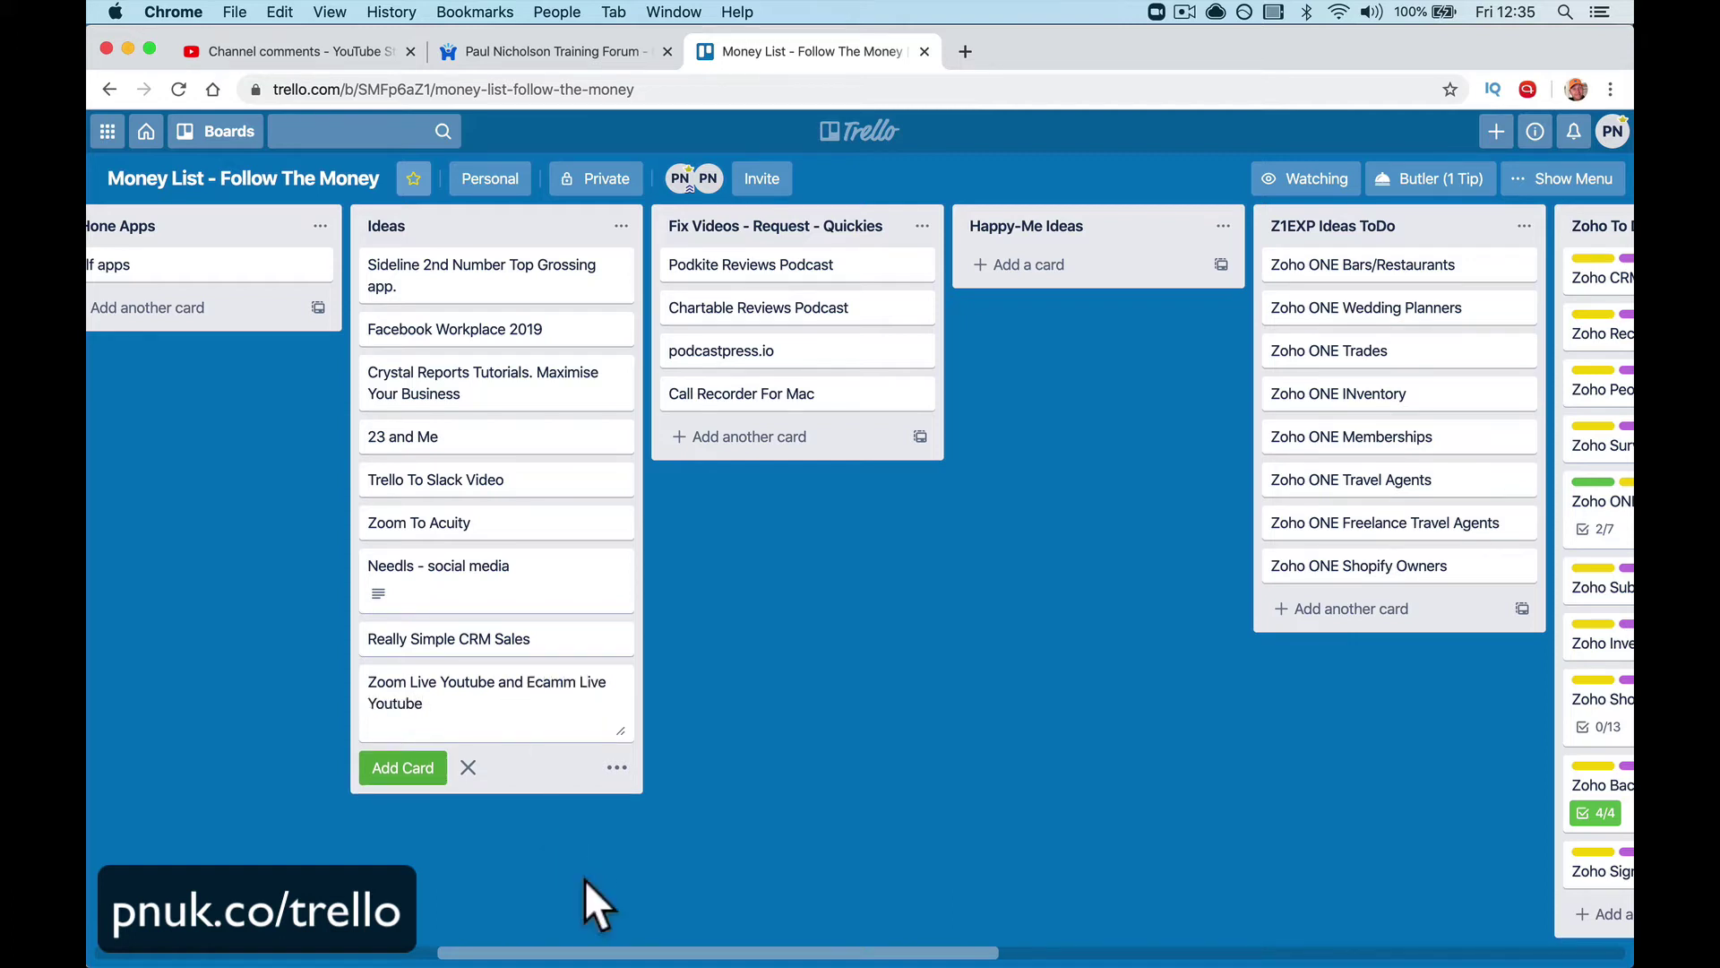
pyautogui.click(585, 879)
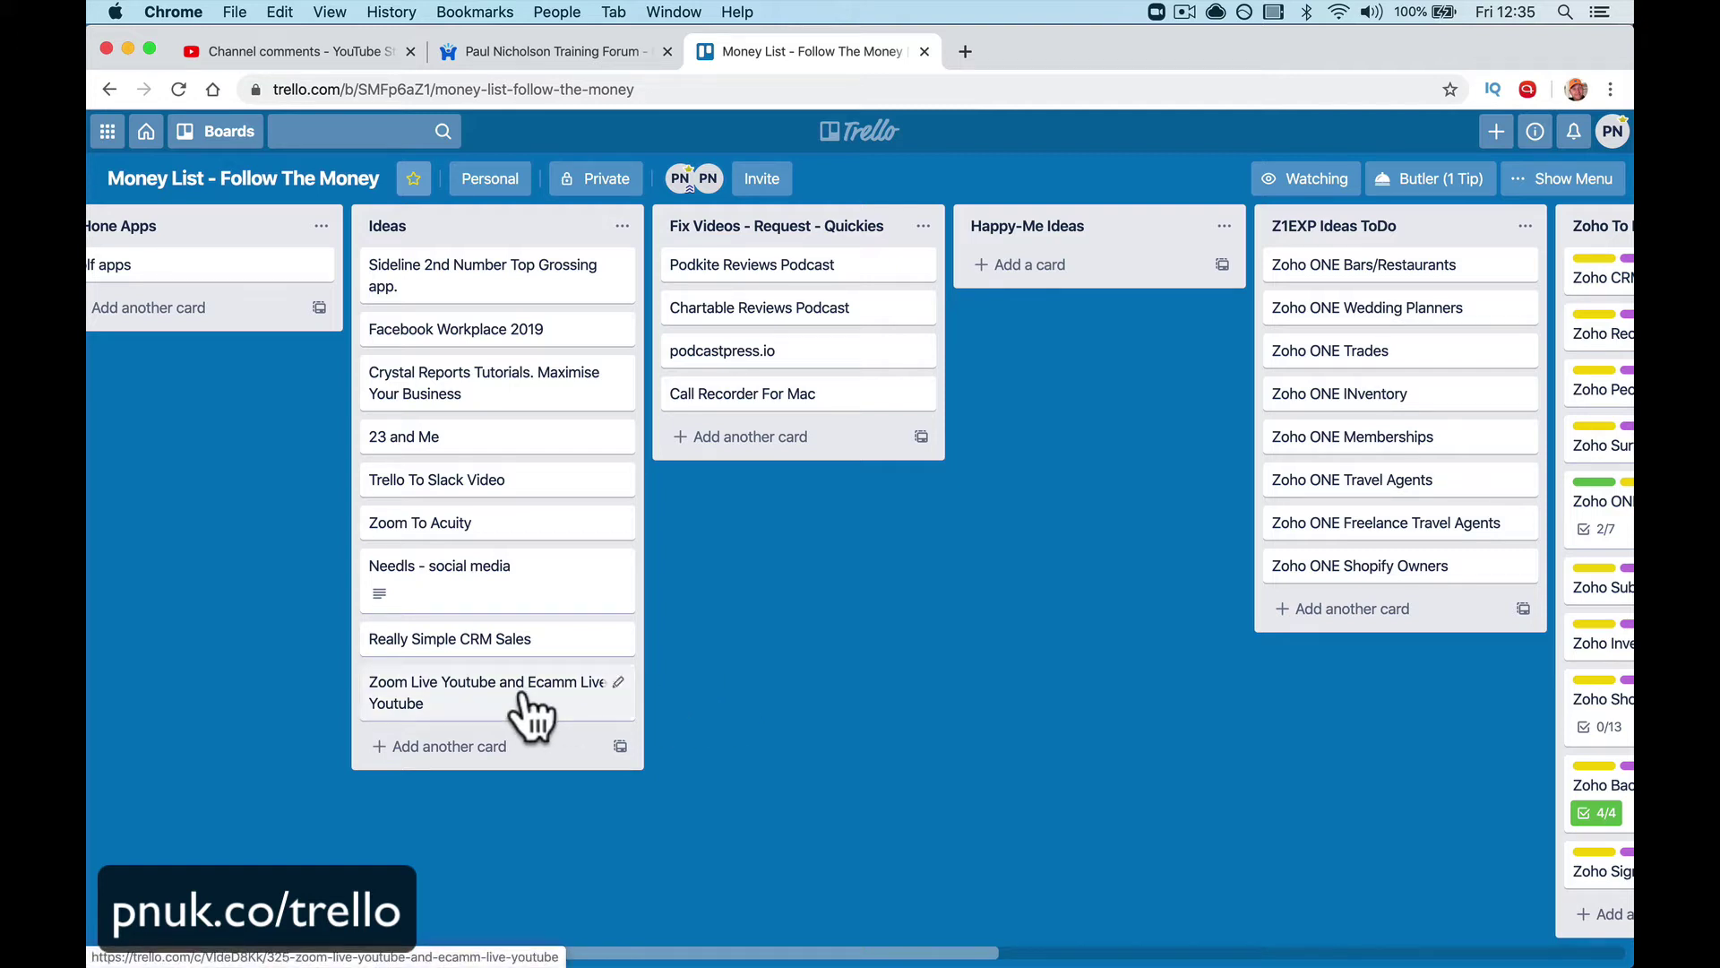
pyautogui.moveTo(527, 725); pyautogui.dragTo(1158, 670)
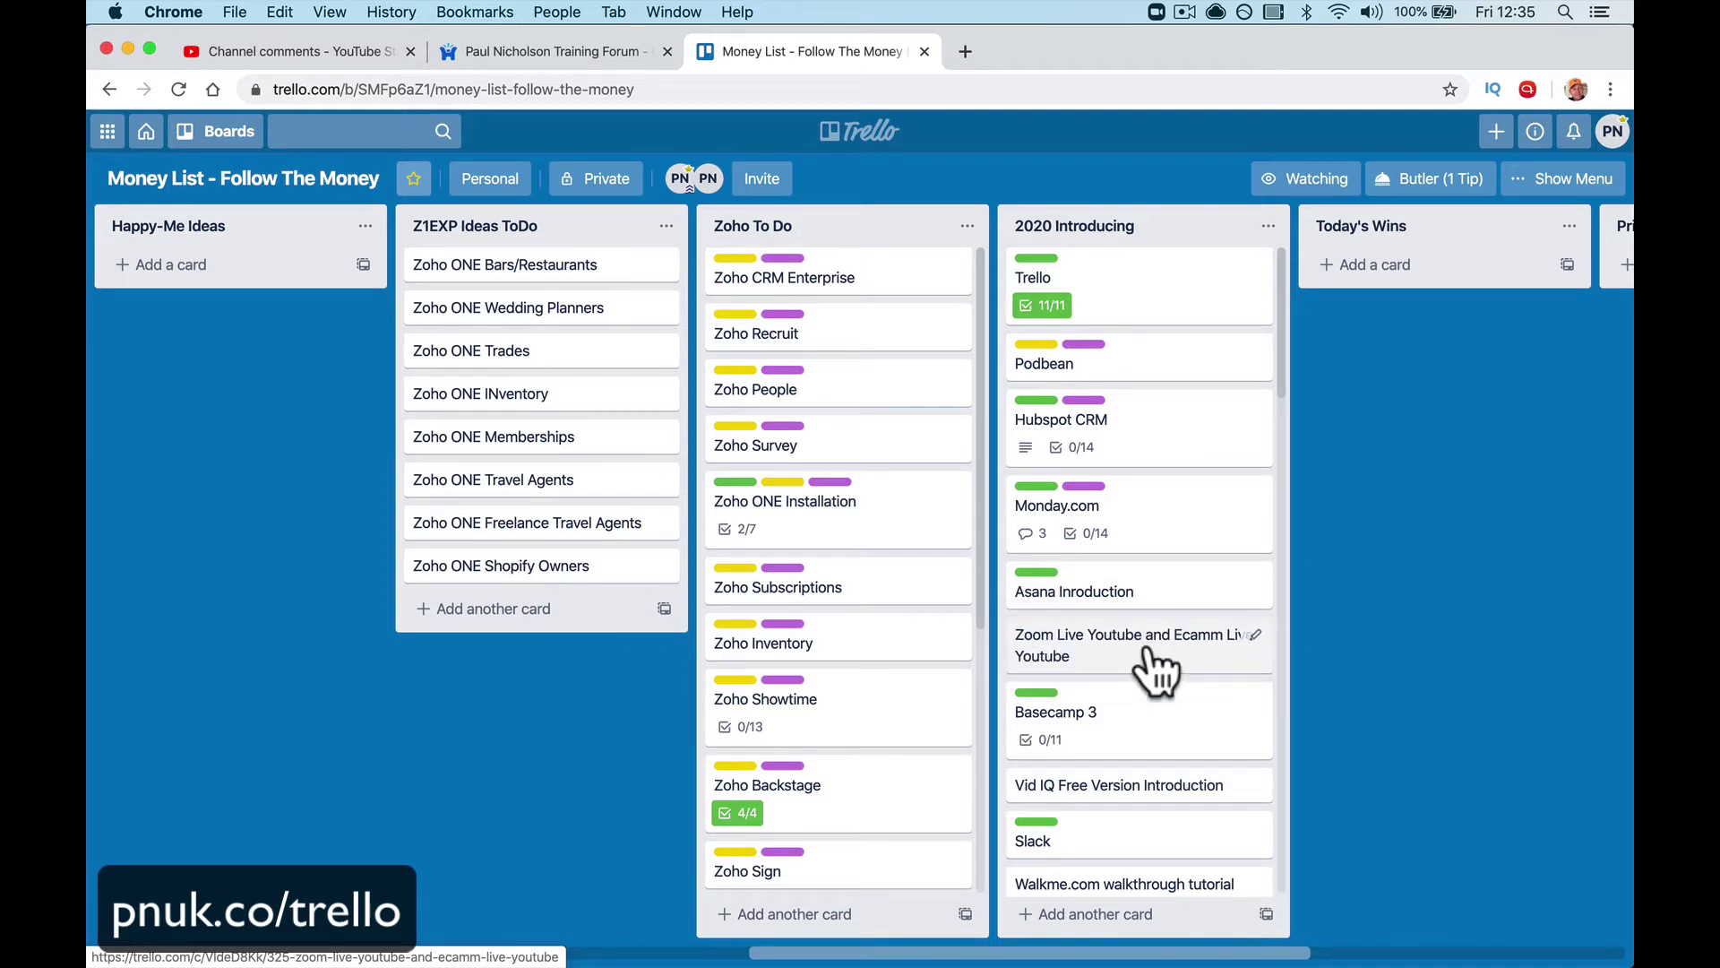
# Step: Assign the Yes Views and Affiliate Applied labels to the Zoom Live Youtube card and move it below Basecamp 3
pyautogui.click(1156, 668)
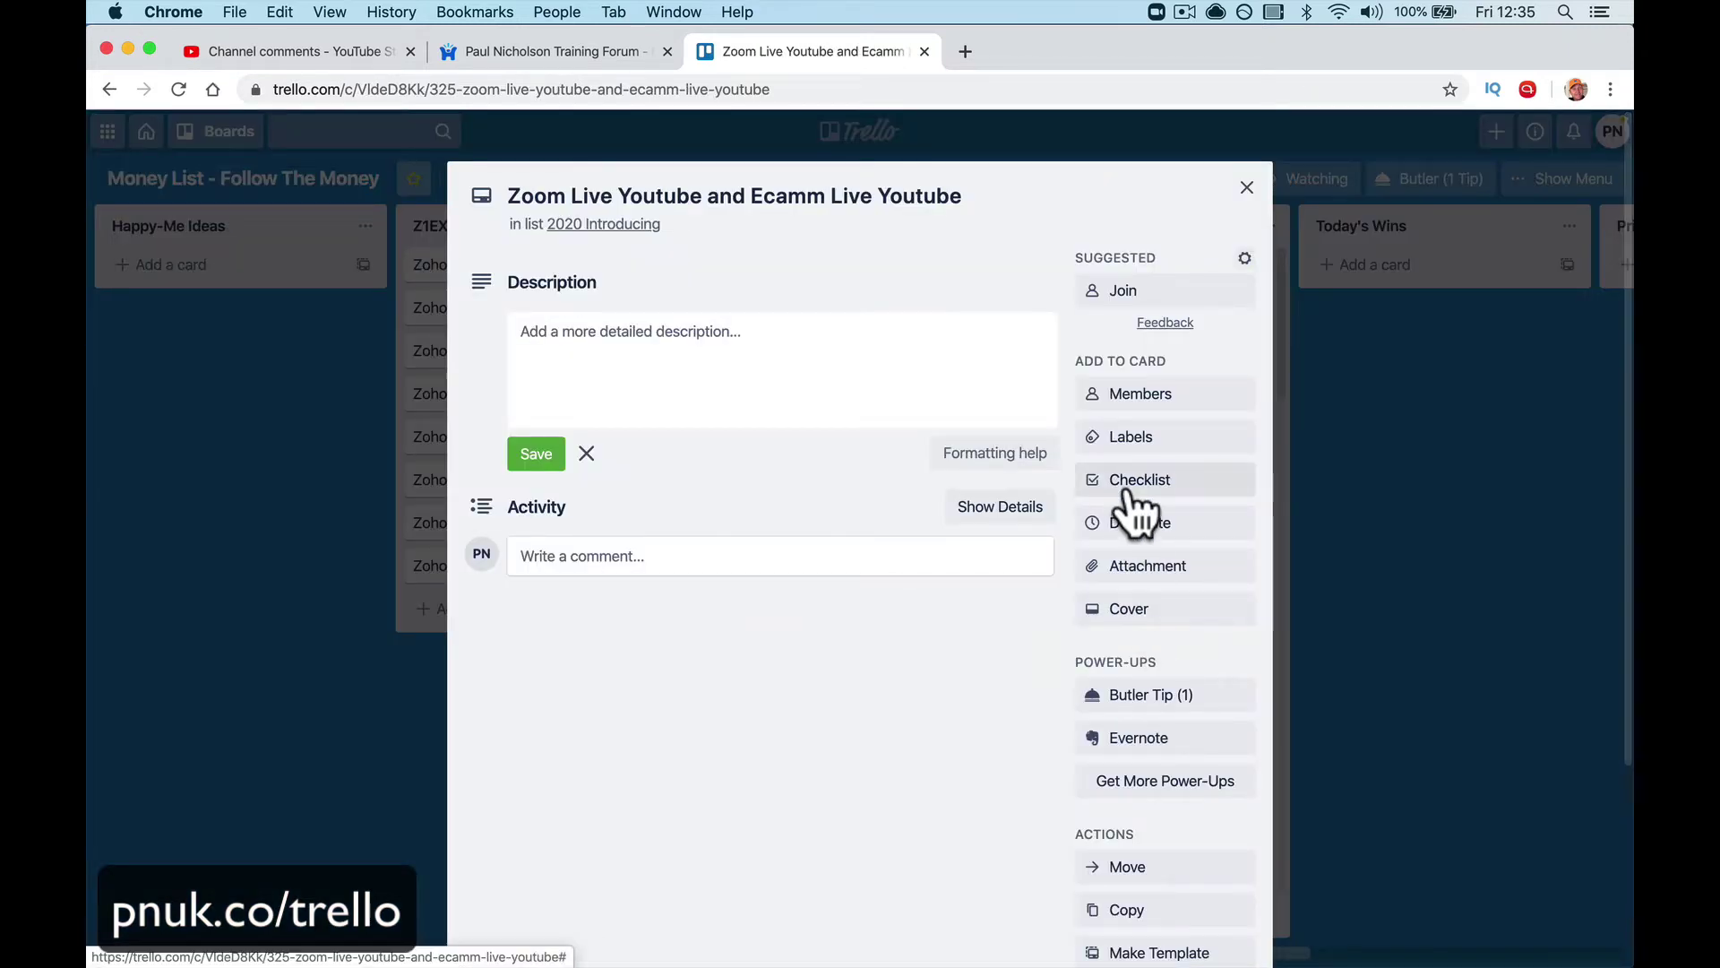
pyautogui.click(1156, 439)
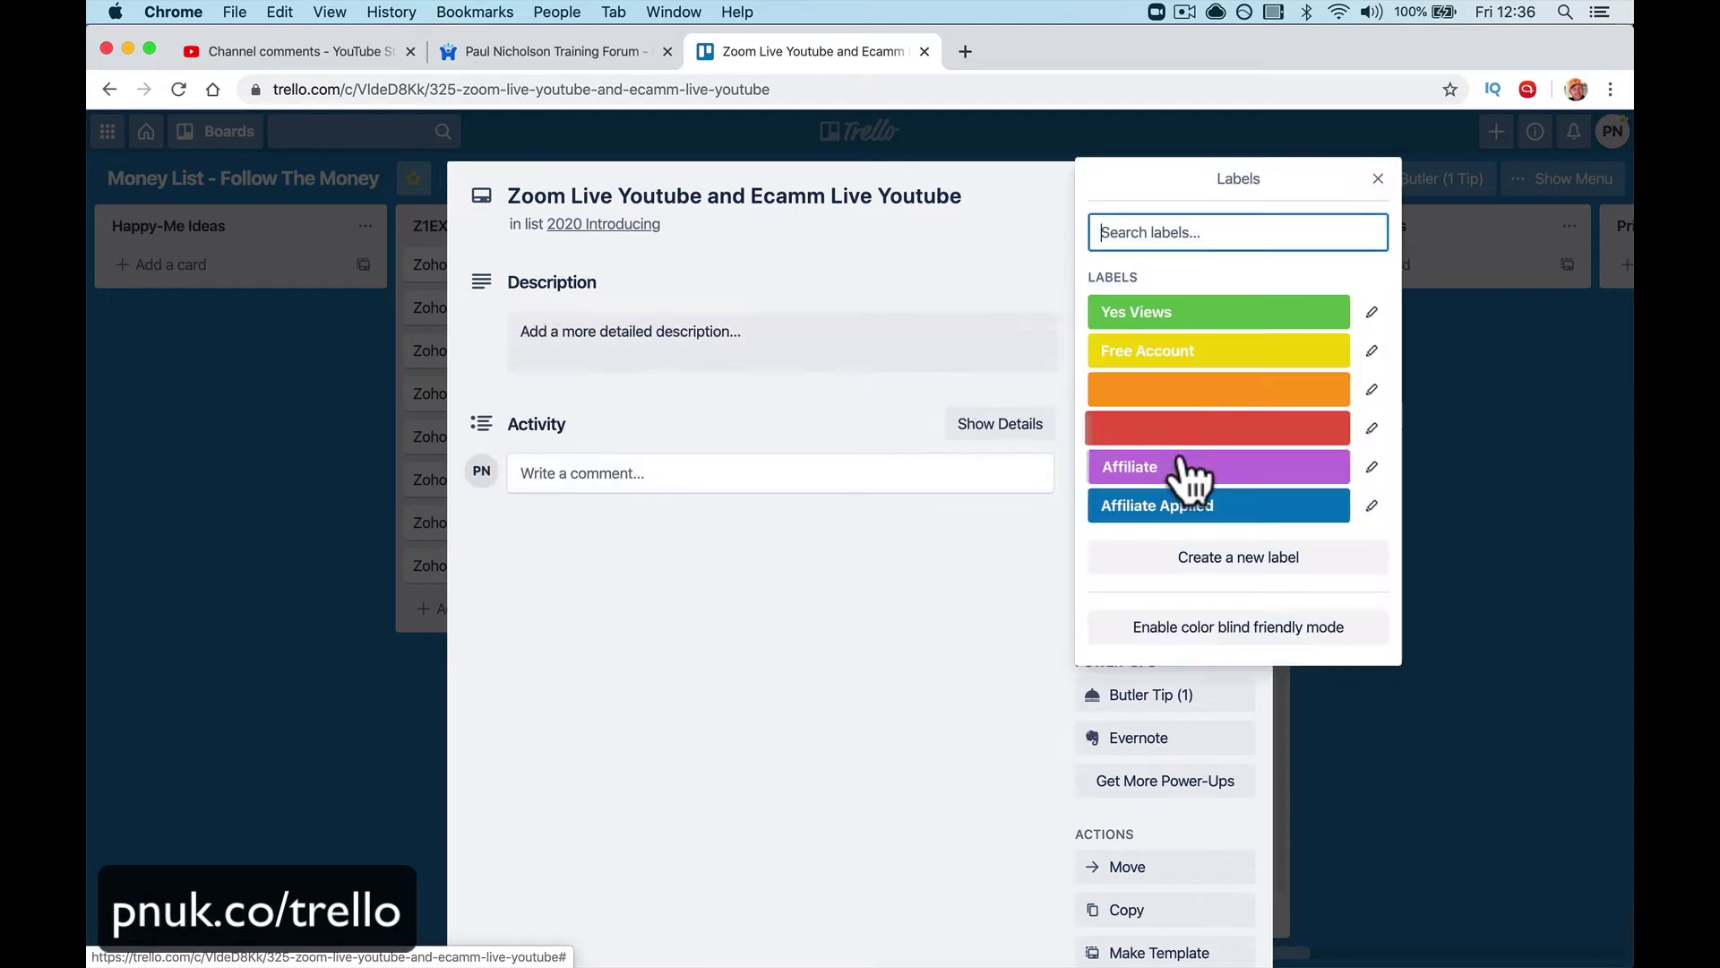
pyautogui.click(1175, 318)
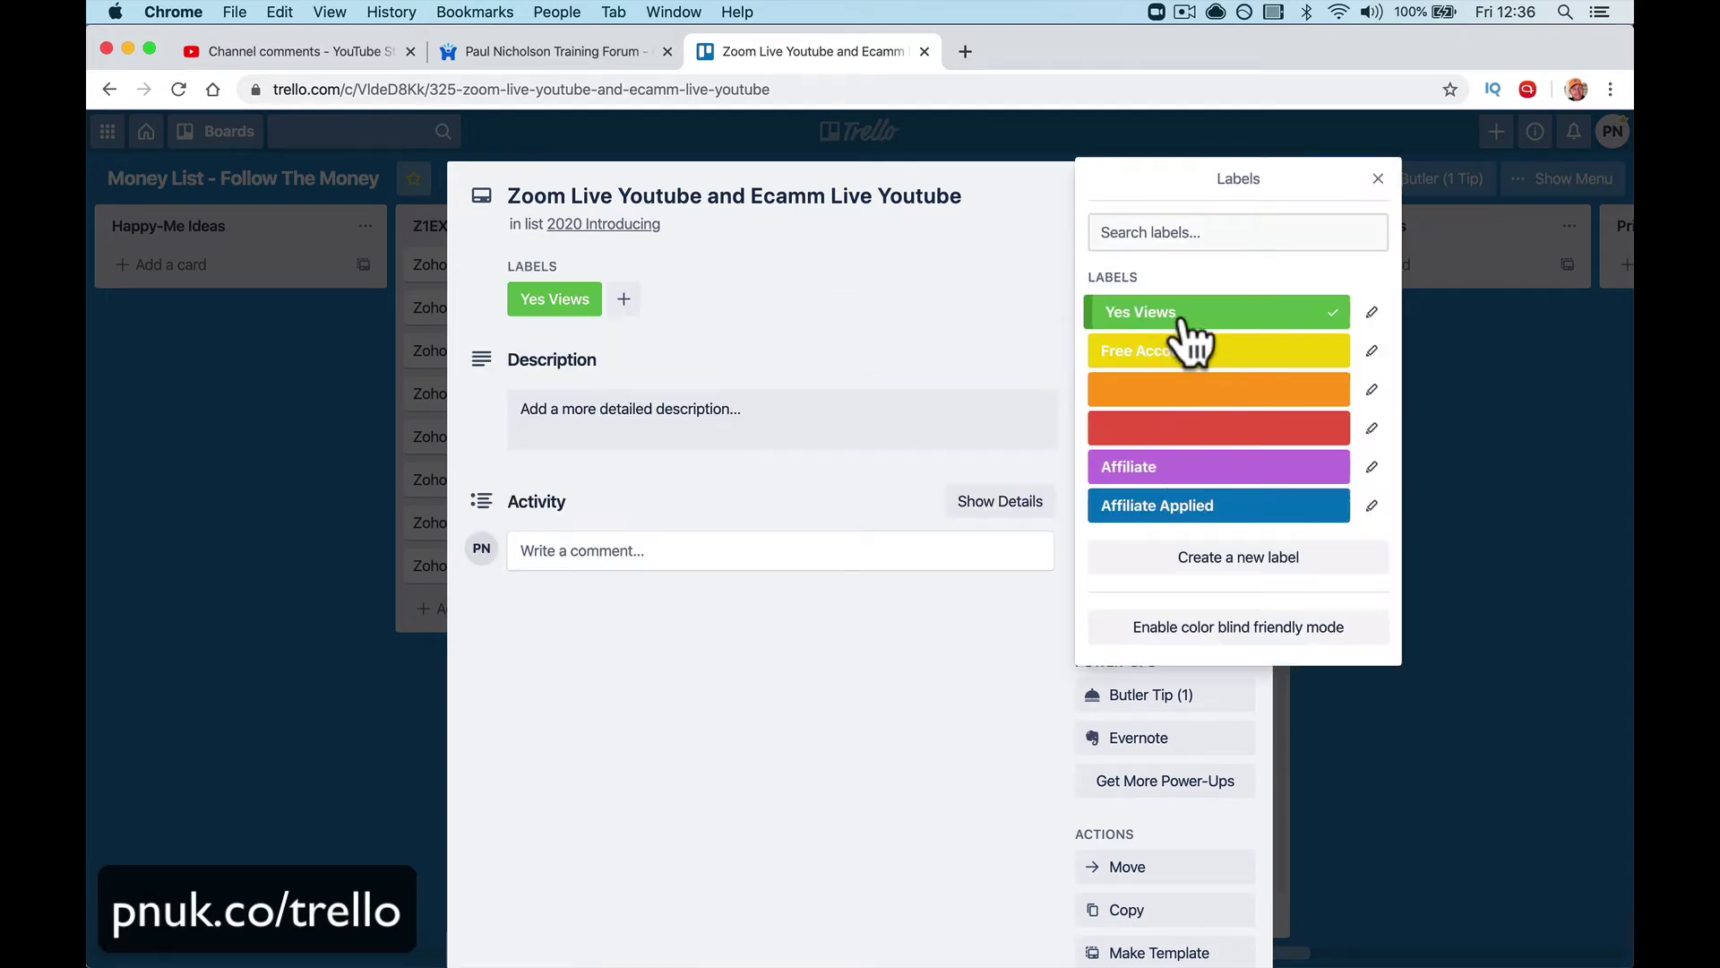
pyautogui.click(1201, 511)
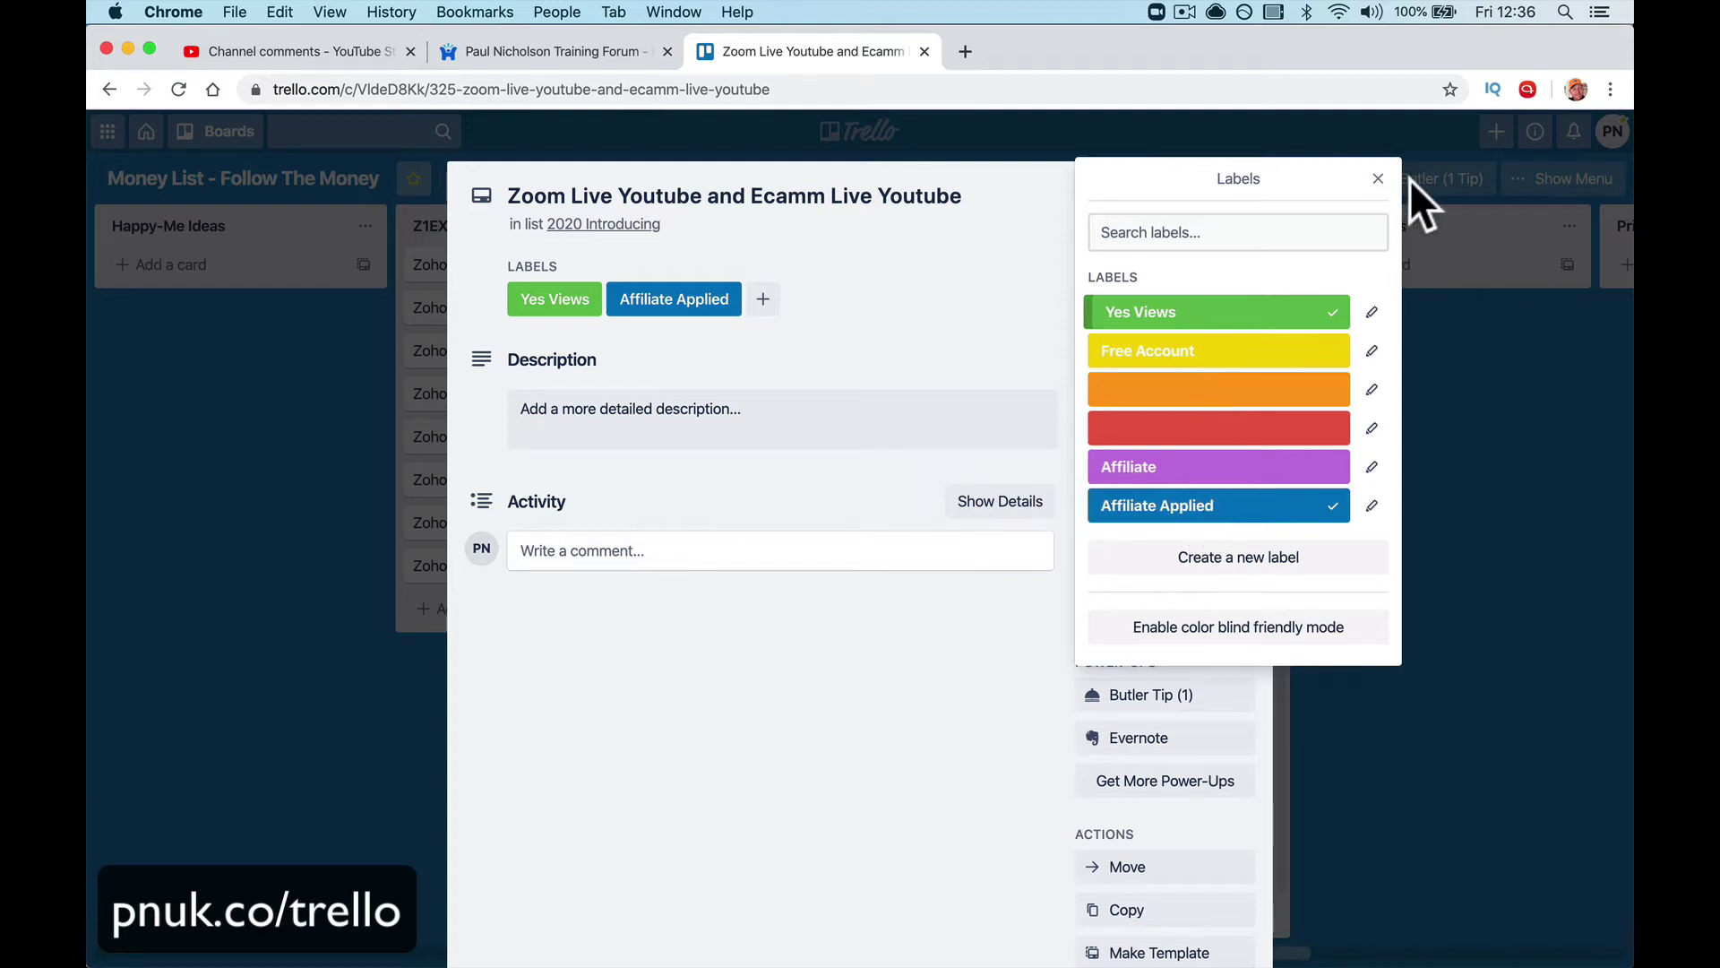
pyautogui.click(1376, 182)
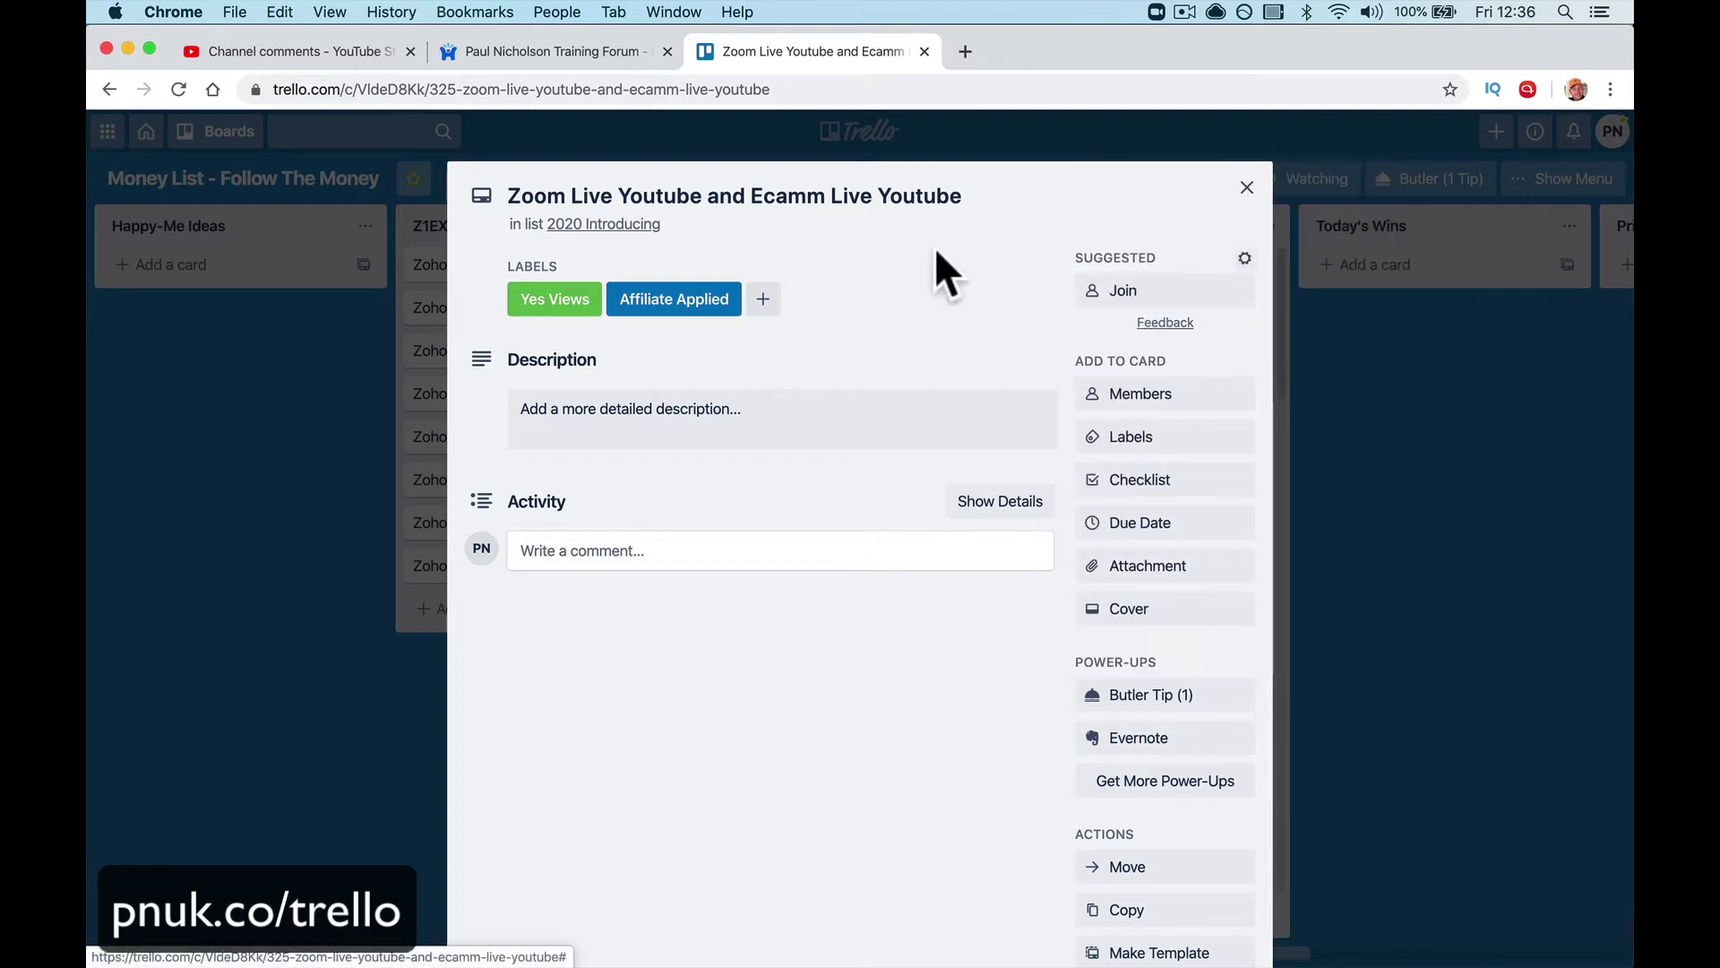
pyautogui.click(1248, 188)
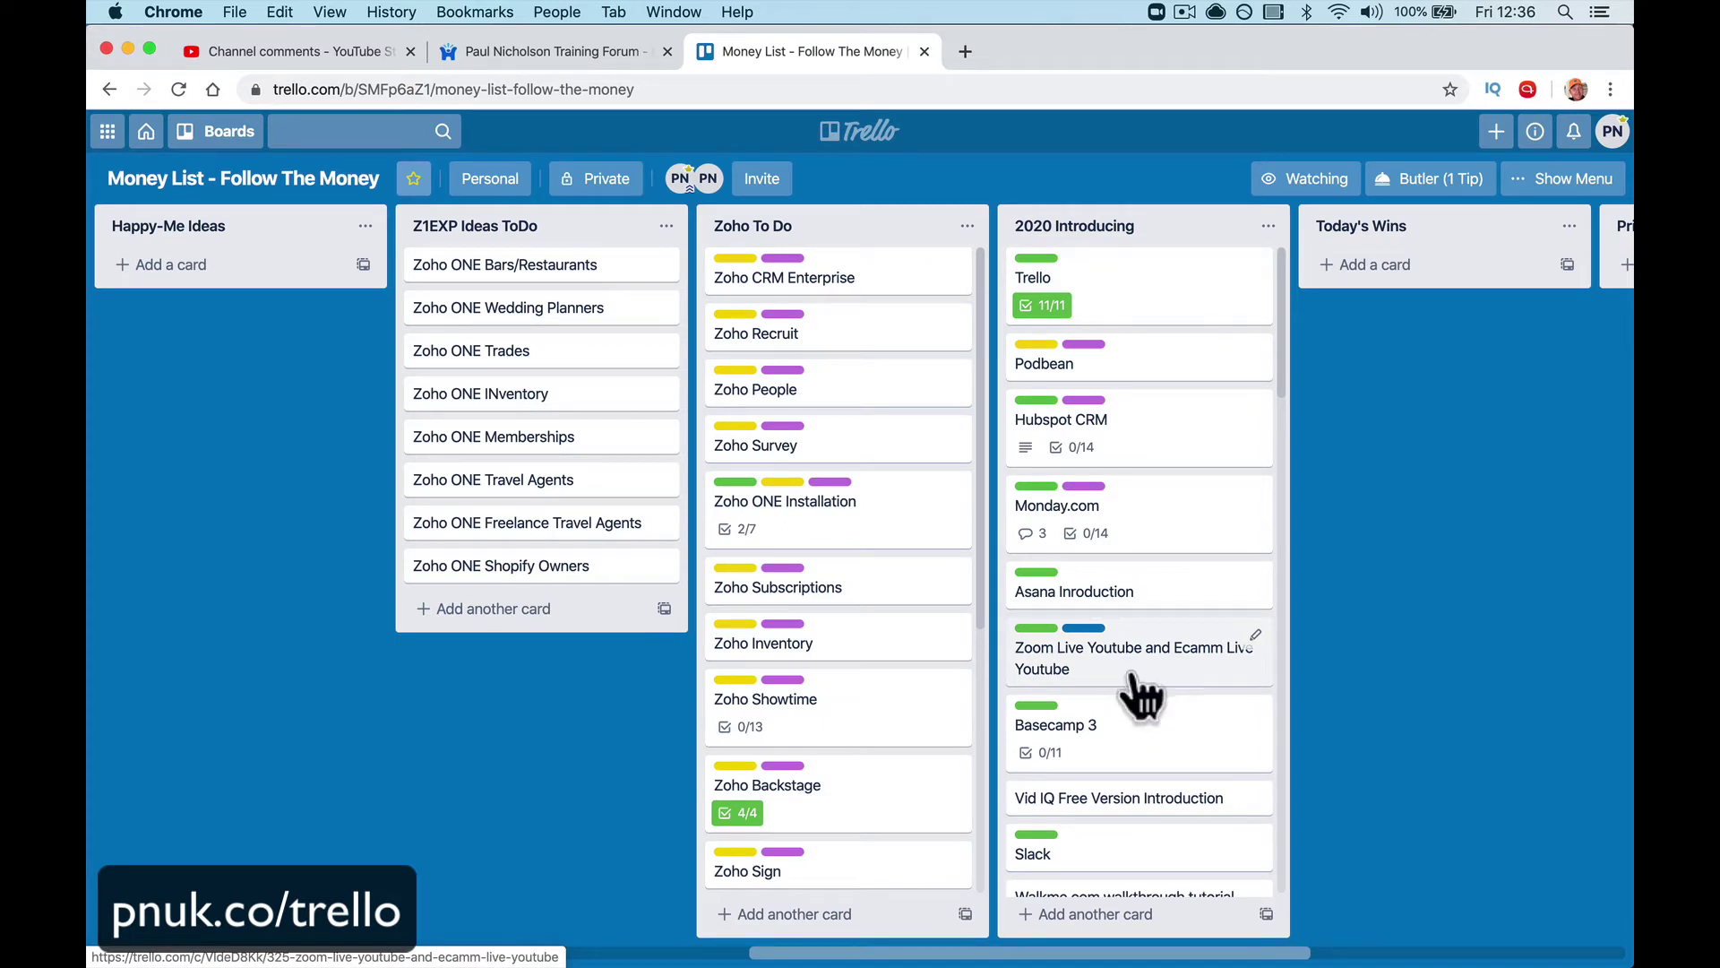
pyautogui.moveTo(1142, 694); pyautogui.dragTo(1145, 766)
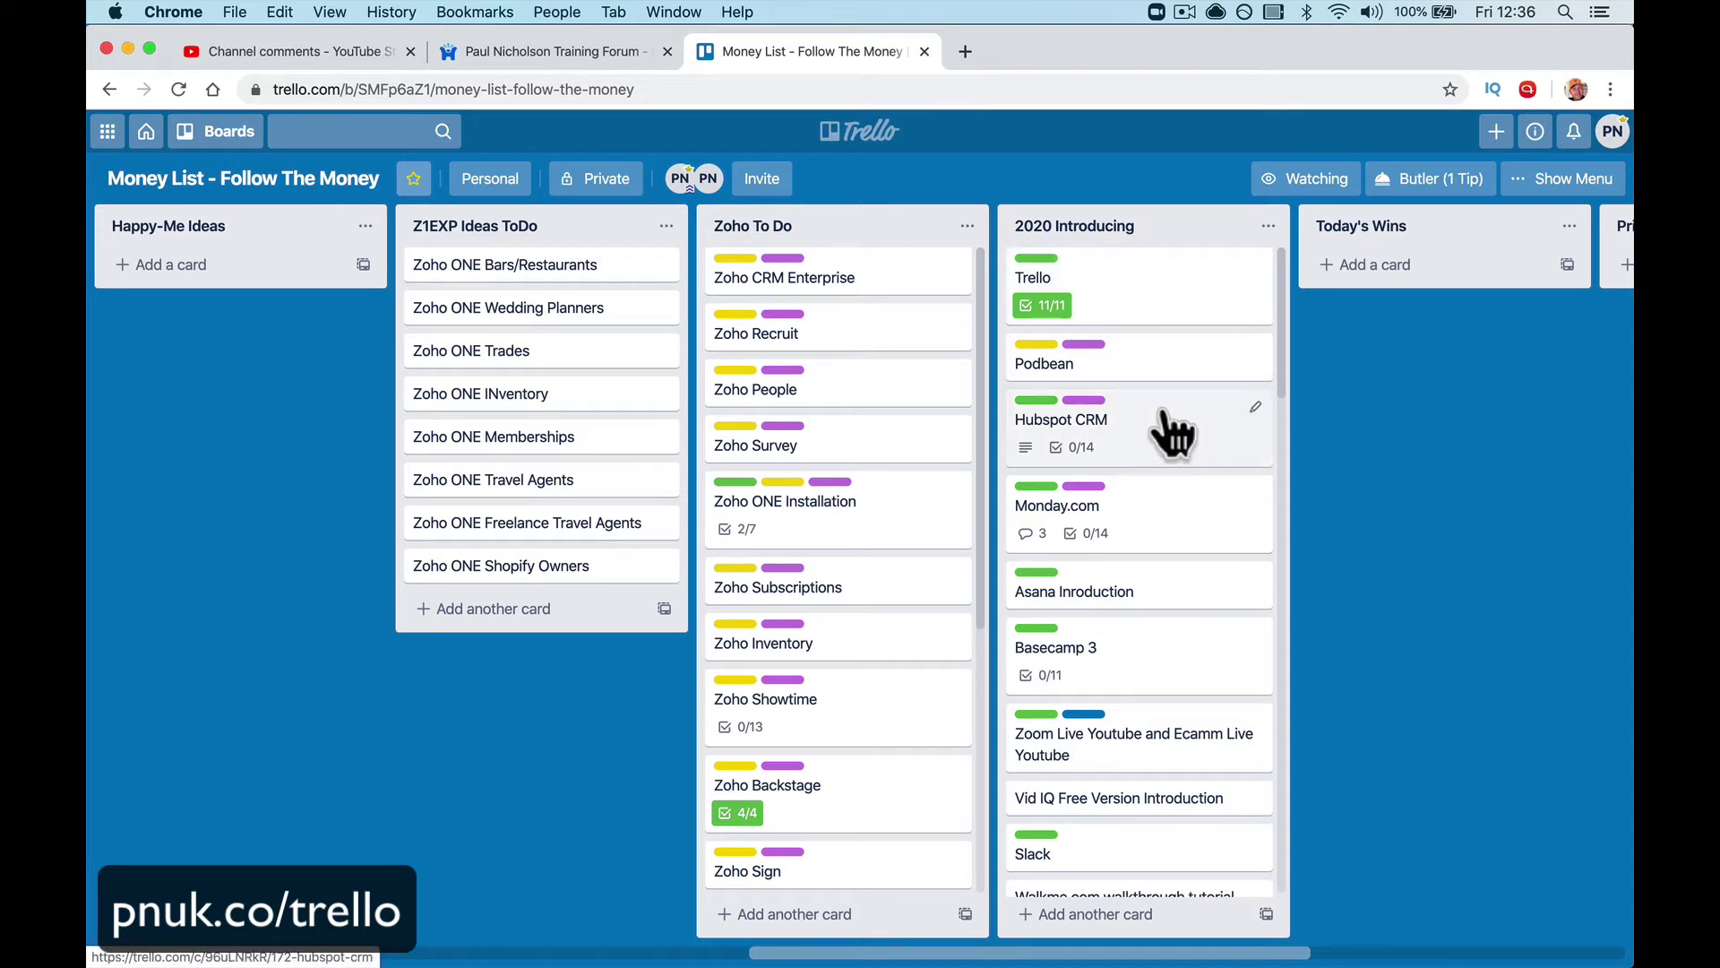
# Step: Move the Hubspot CRM card from 2020 Introducing to Today's Wins, and open your own YouTube channel page in a new browser tab
pyautogui.moveTo(1171, 430); pyautogui.dragTo(1380, 273)
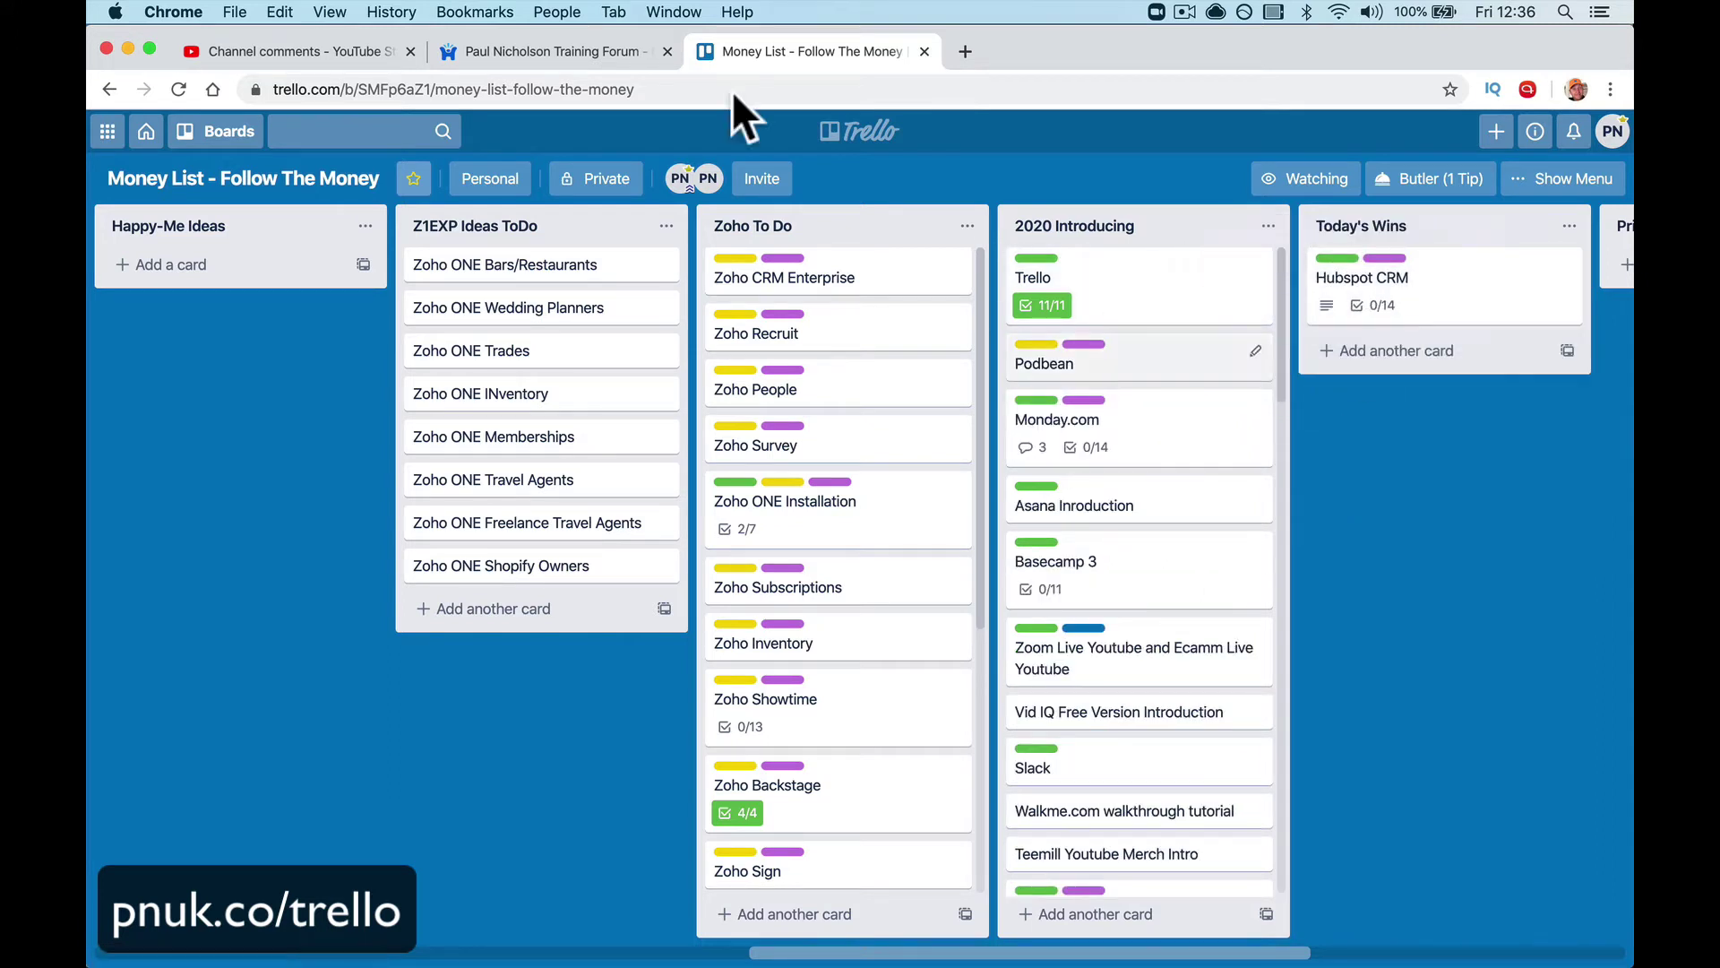
pyautogui.click(965, 51)
pyautogui.write('youtube.com')
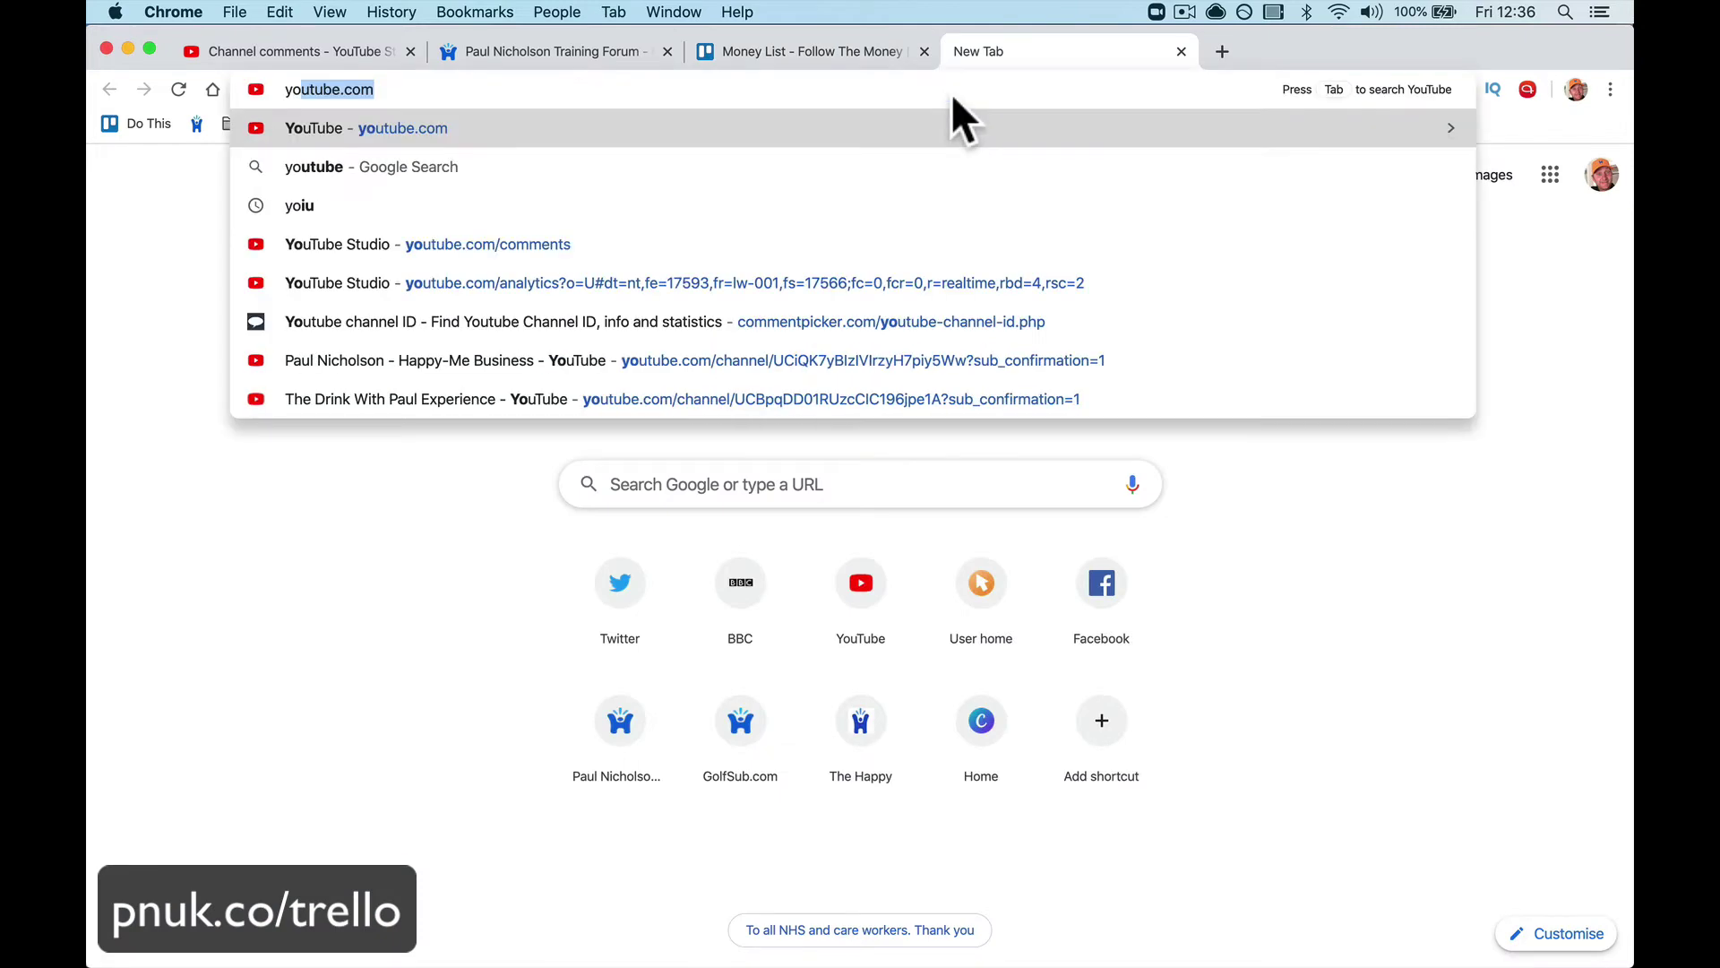
pyautogui.press('Return')
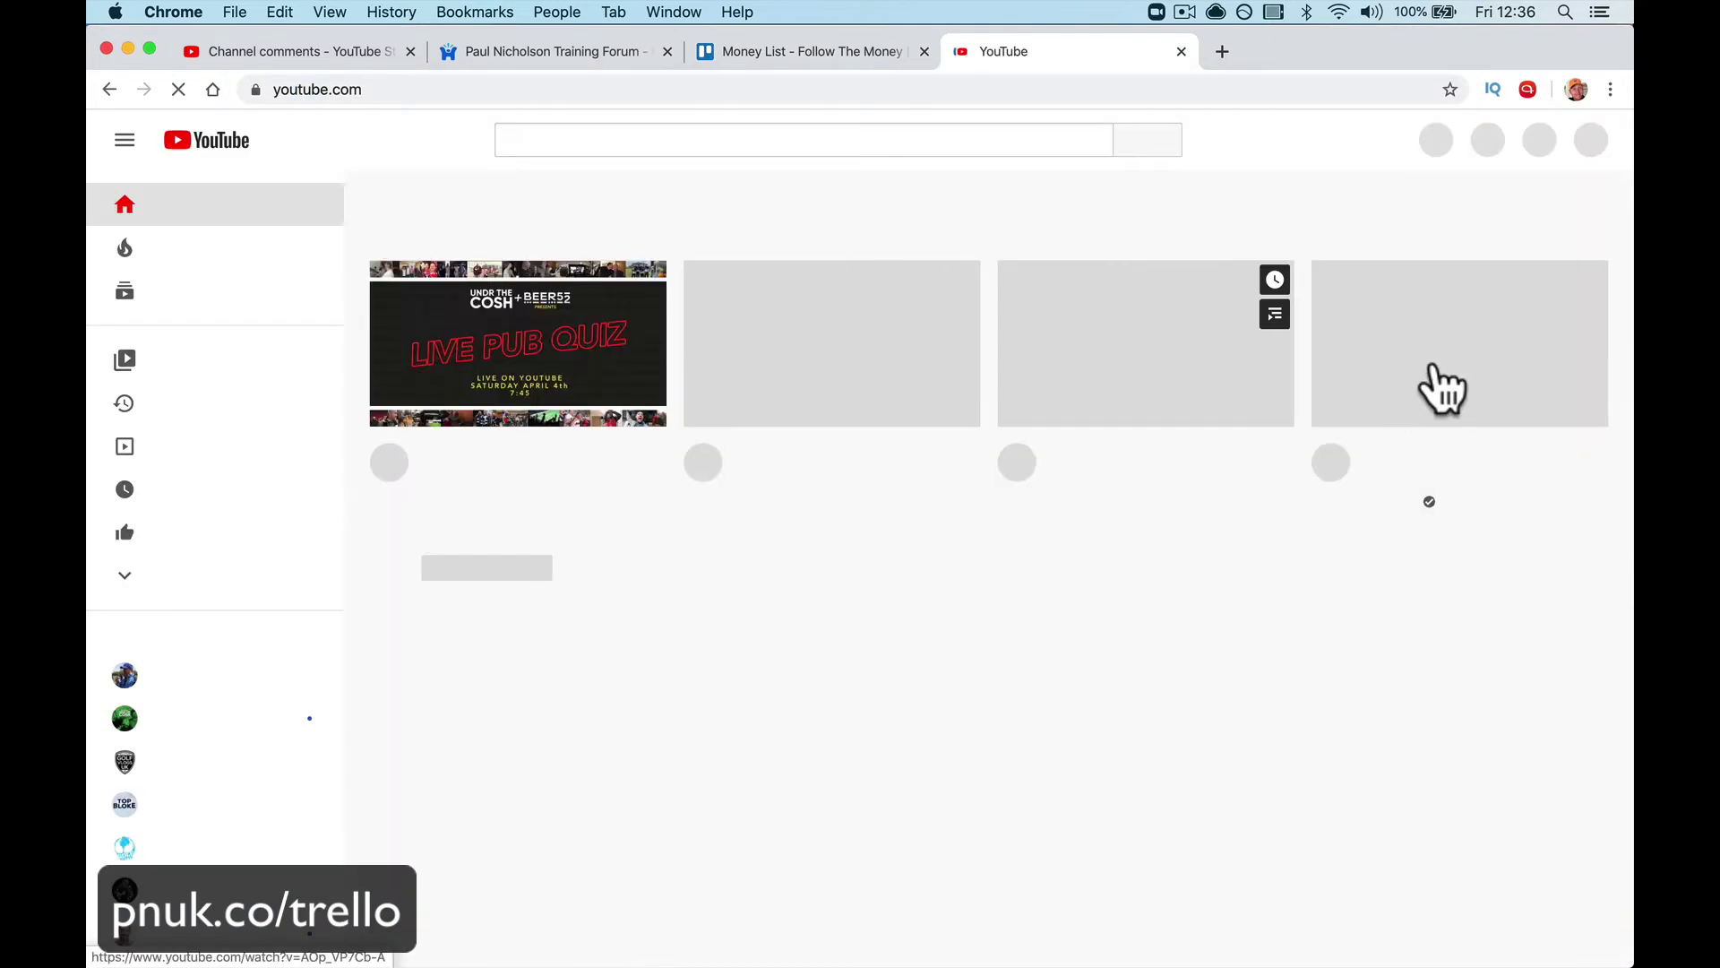
pyautogui.click(1586, 154)
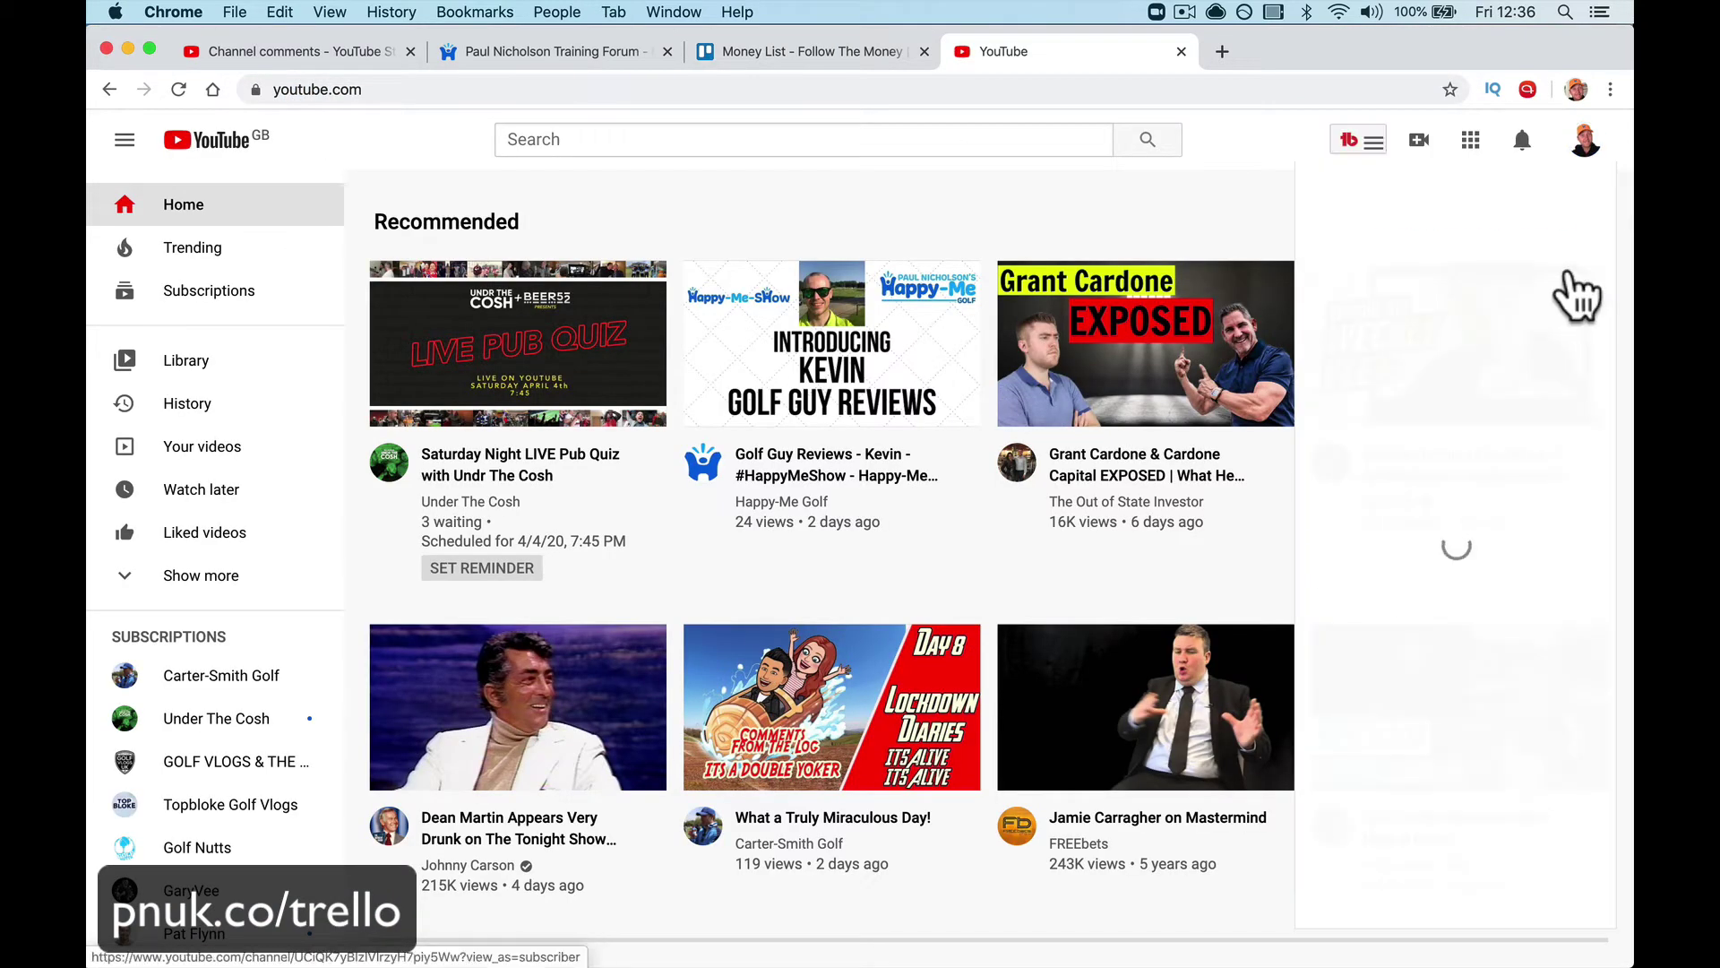
pyautogui.click(1524, 288)
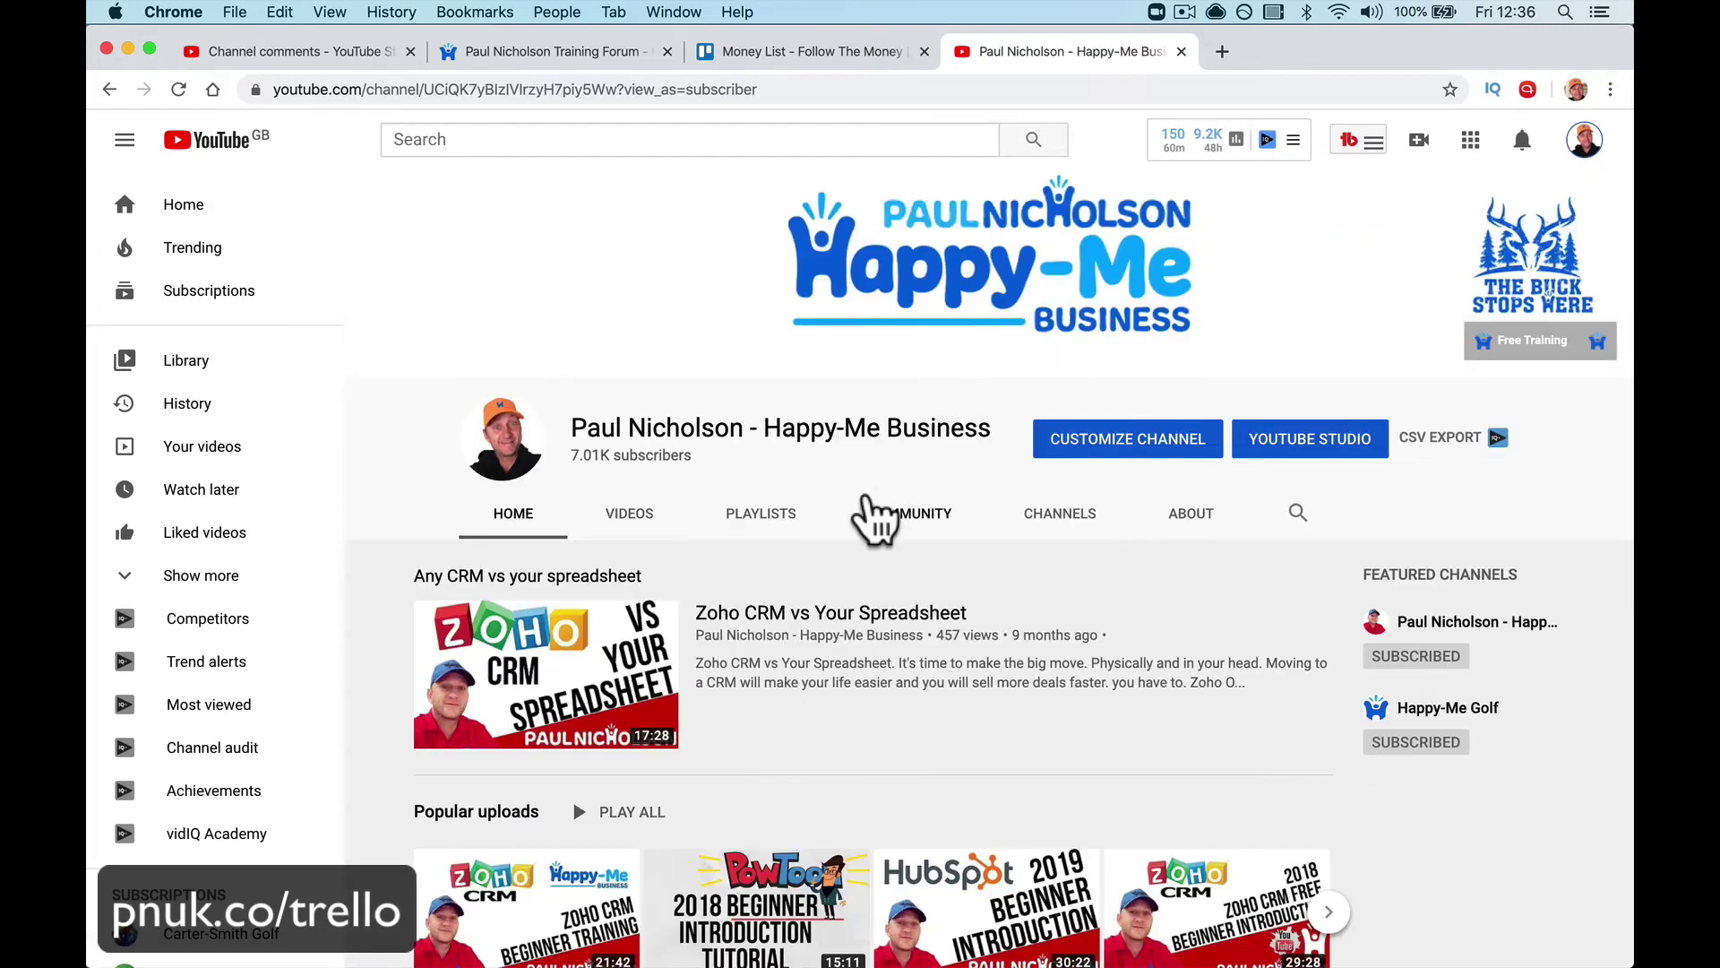
# Step: List the channel's uploaded videos sorted by popularity and examine the most-viewed ones
pyautogui.click(661, 528)
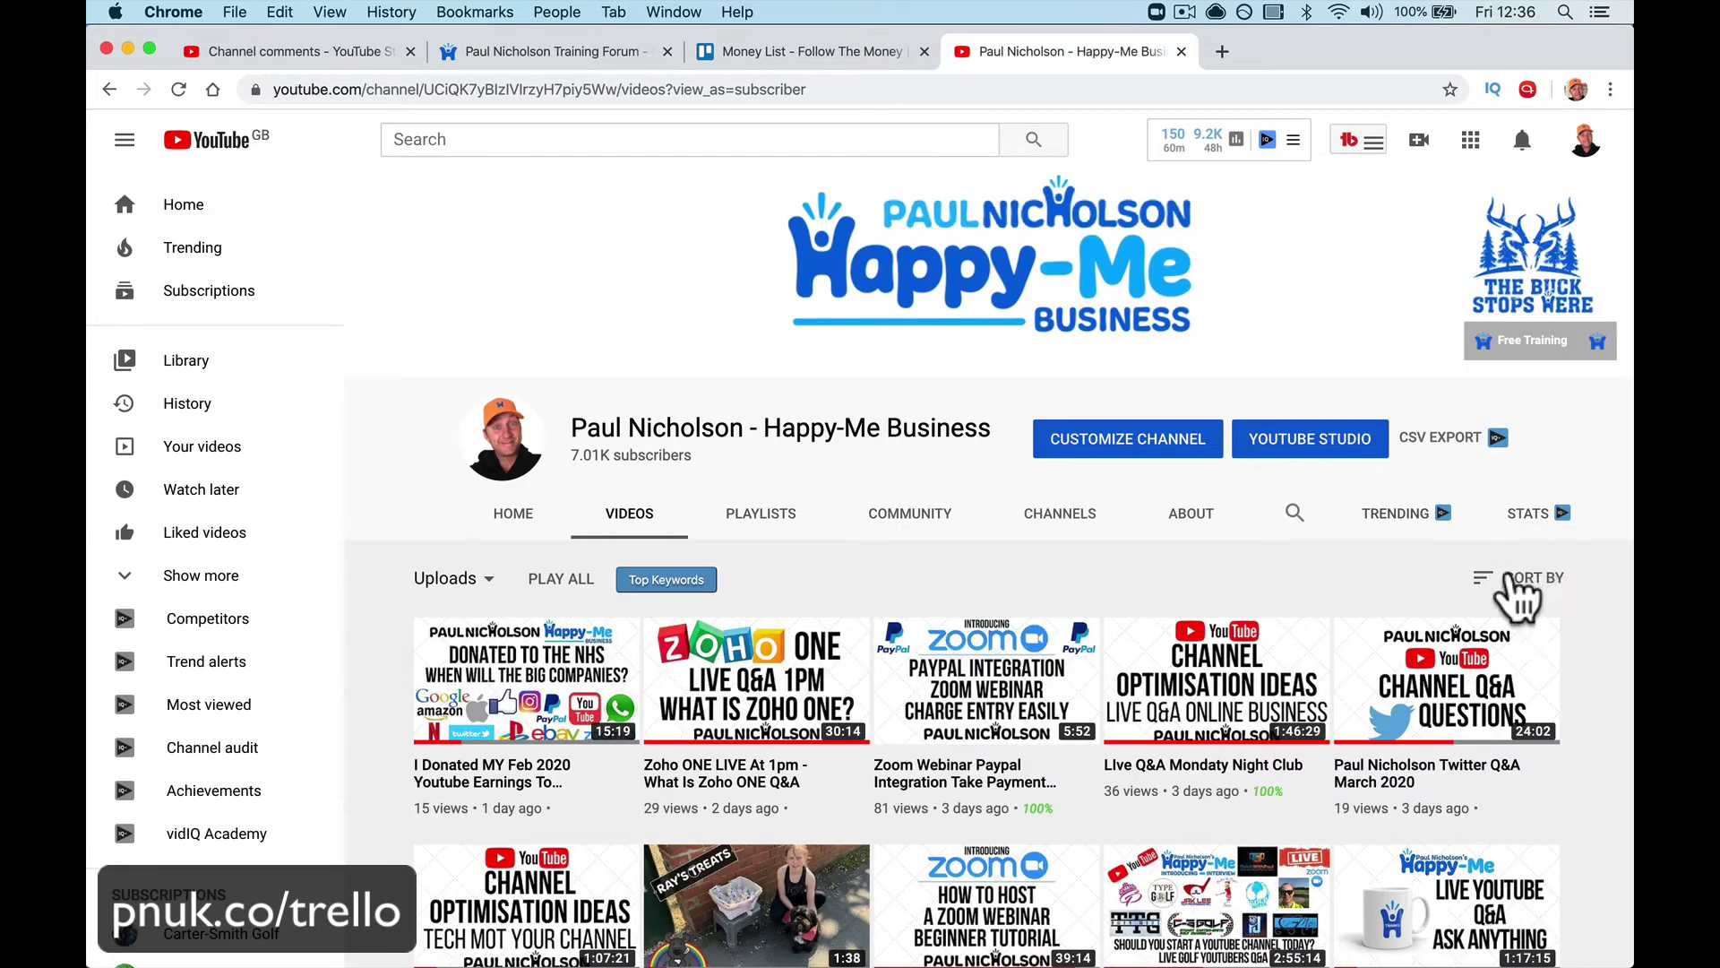
pyautogui.click(1534, 581)
pyautogui.click(1470, 638)
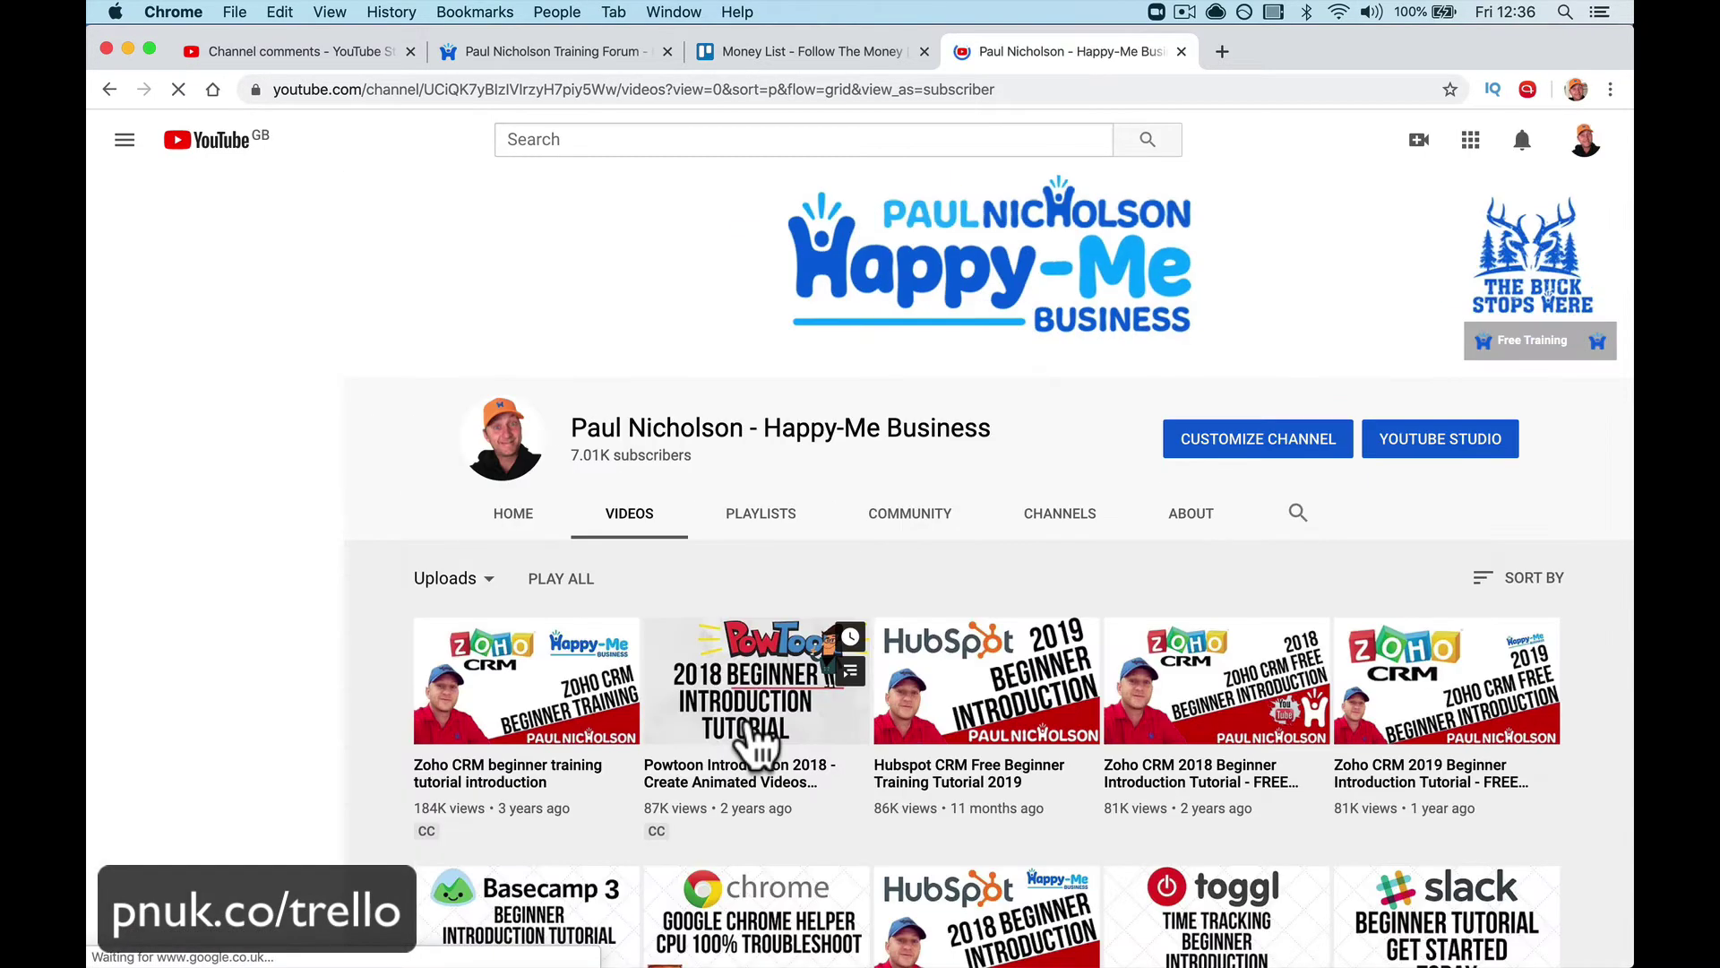
pyautogui.scroll(-3, 981, 762)
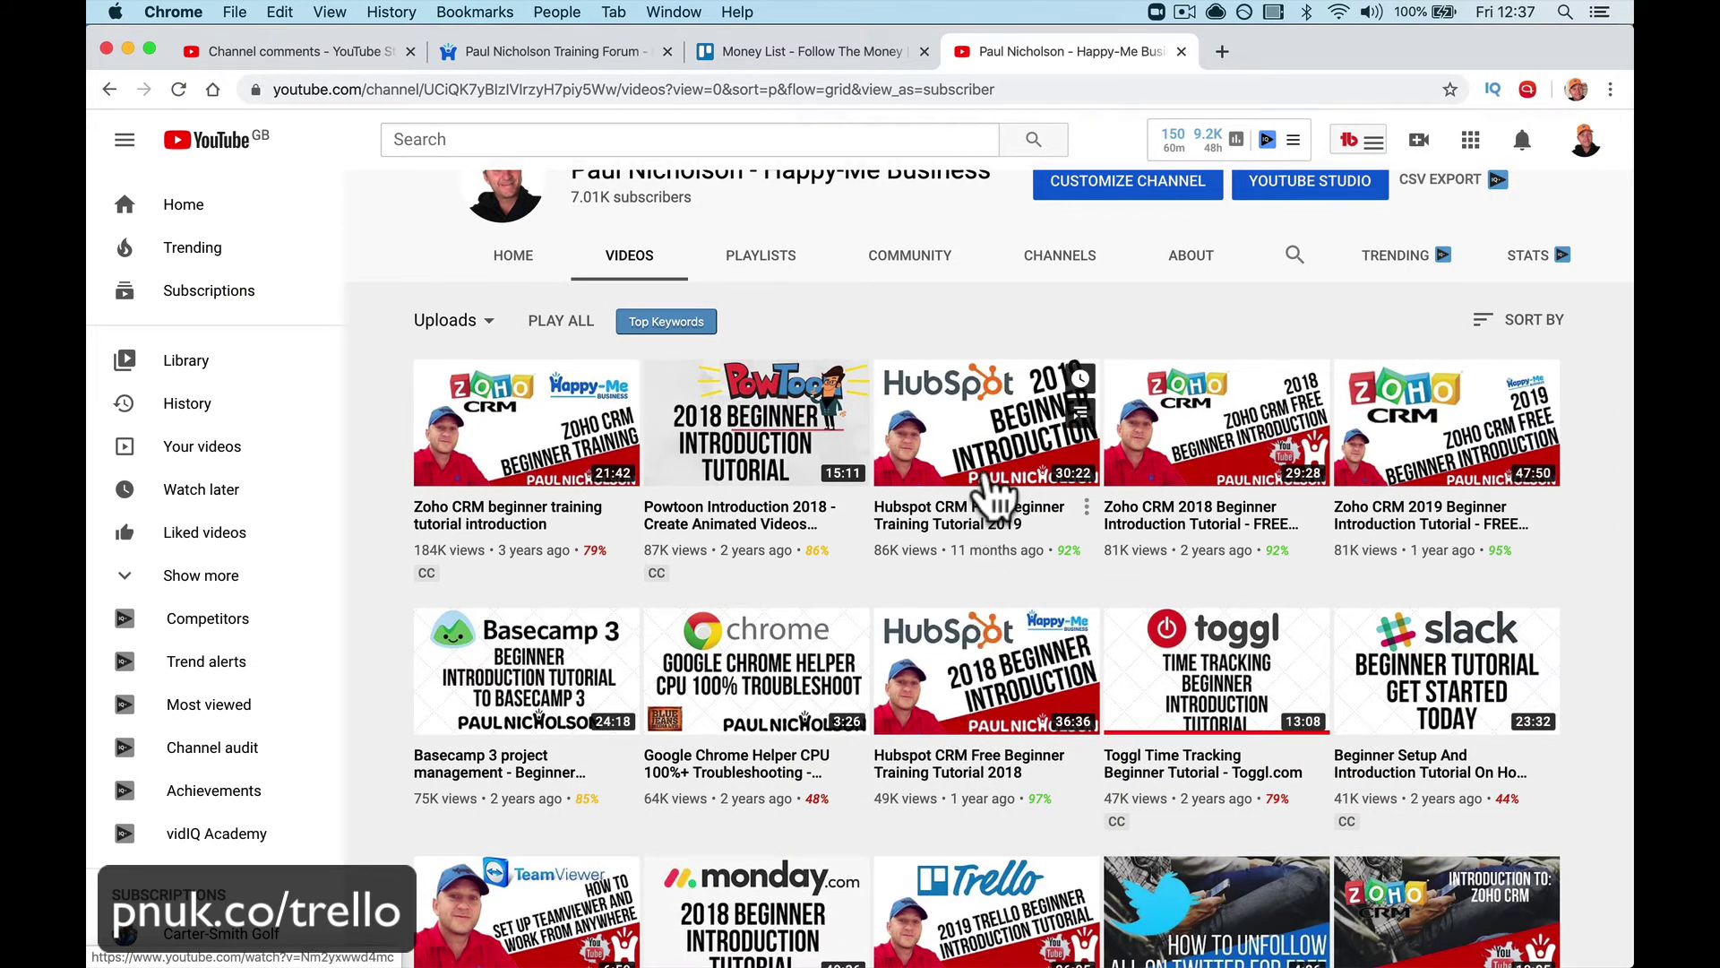
pyautogui.scroll(3, 993, 493)
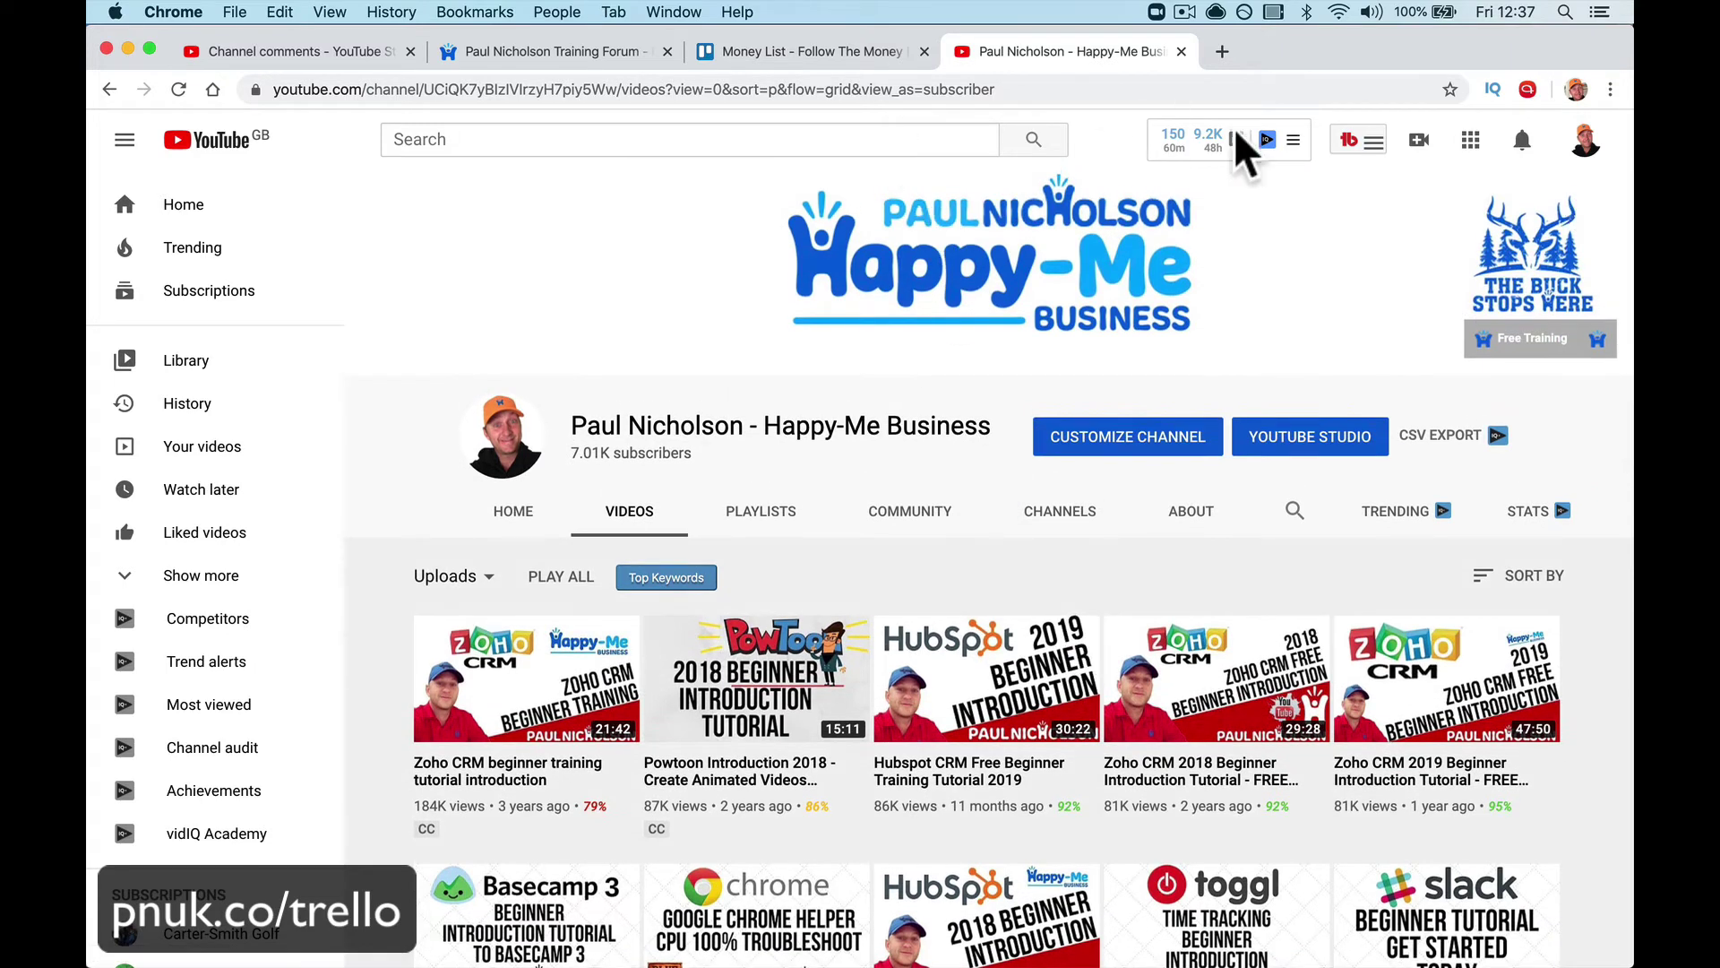
# Step: Switch back to the Trello board and move the Zoom Live Youtube and Ecamm Live Youtube card above Hubspot CRM in Today's Wins
pyautogui.click(1523, 15)
pyautogui.click(842, 49)
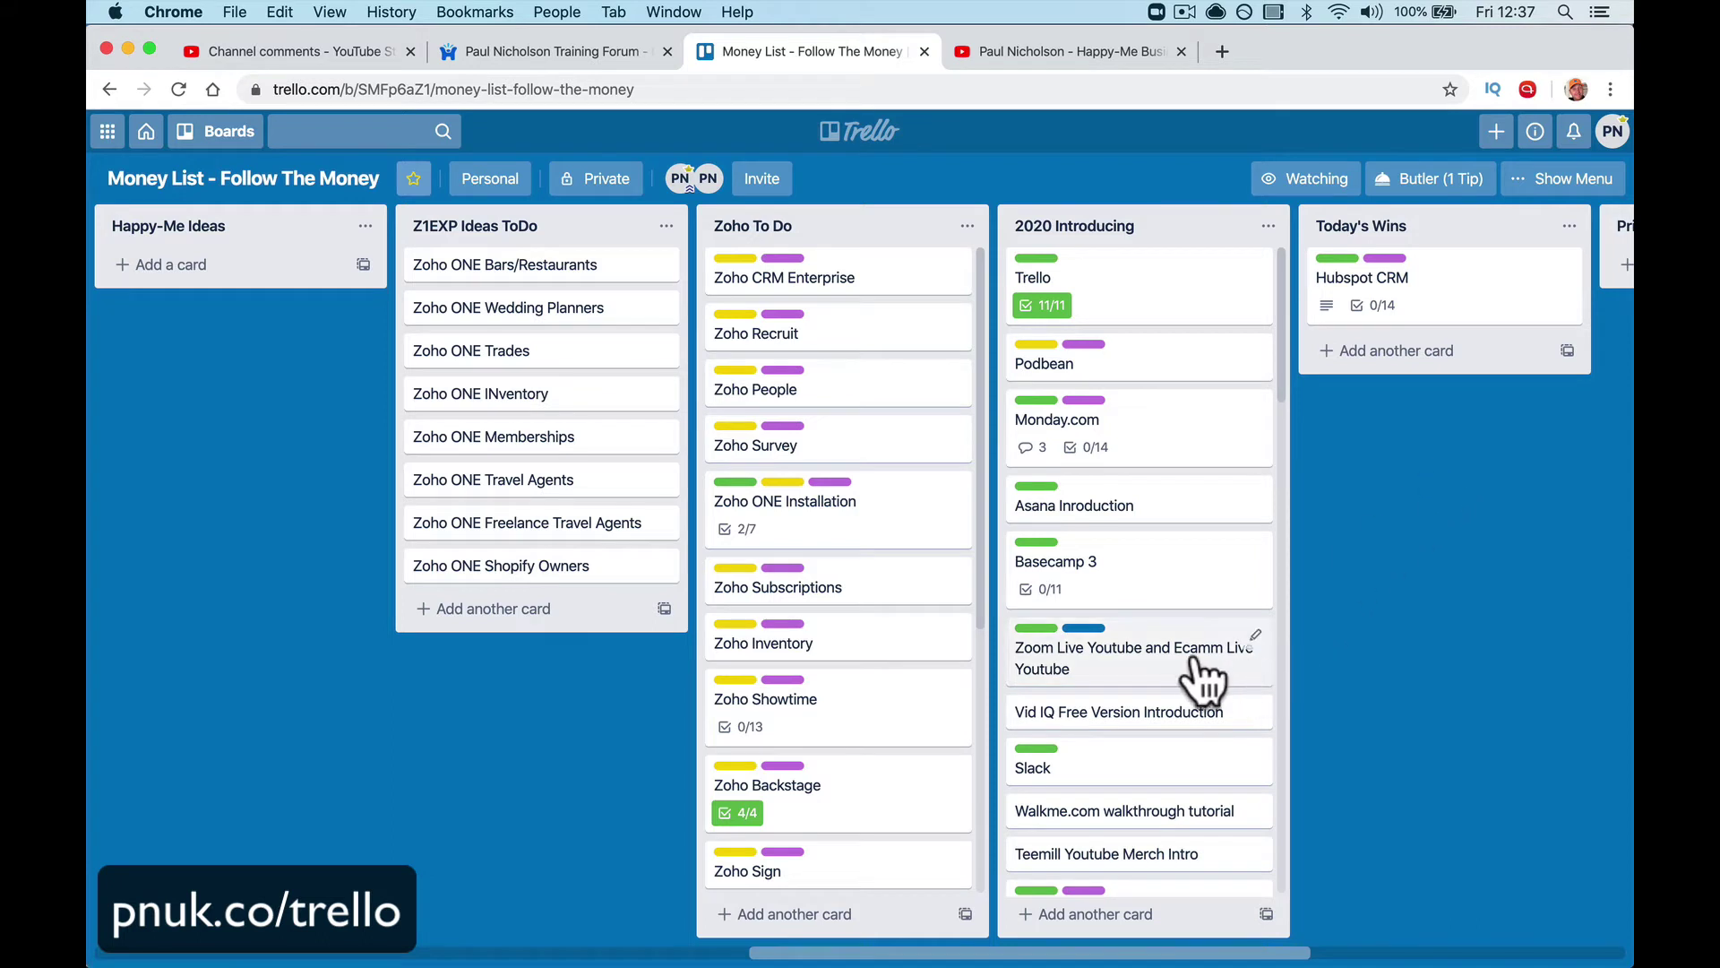
pyautogui.moveTo(1191, 665); pyautogui.dragTo(1401, 296)
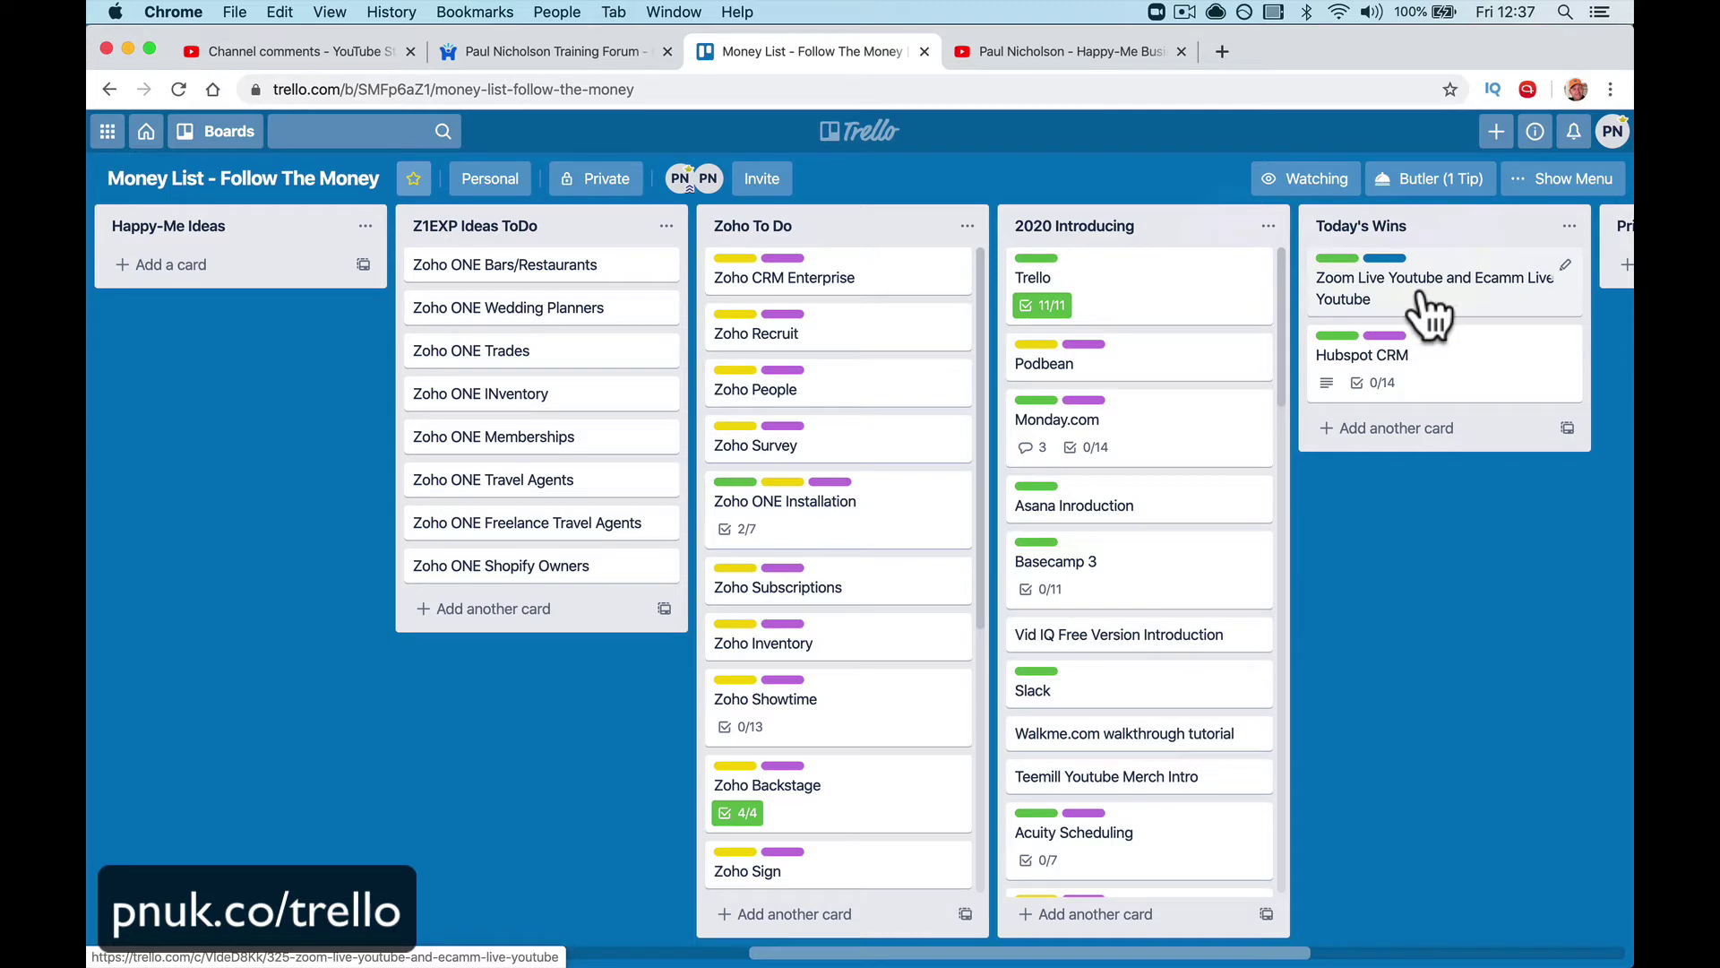
# Step: Check the popular videos on YouTube again, and back in Trello move Hubspot CRM above the Zoom Live Youtube card in Today's Wins
pyautogui.click(1021, 50)
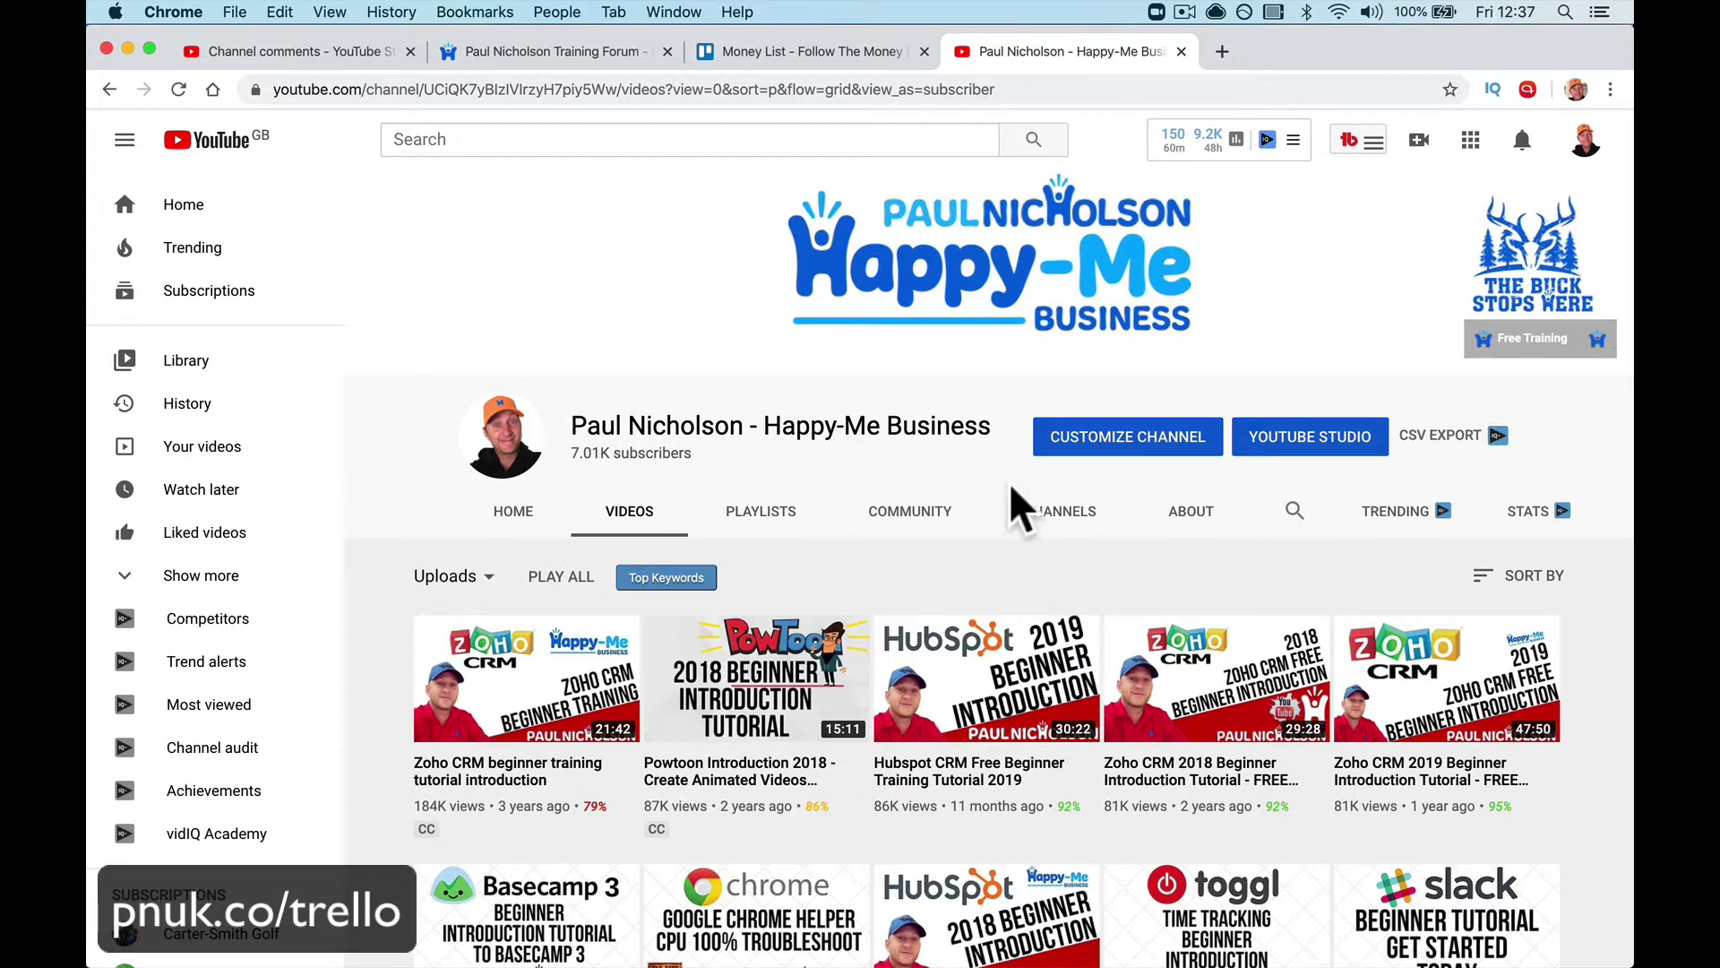
pyautogui.scroll(-3, 1012, 502)
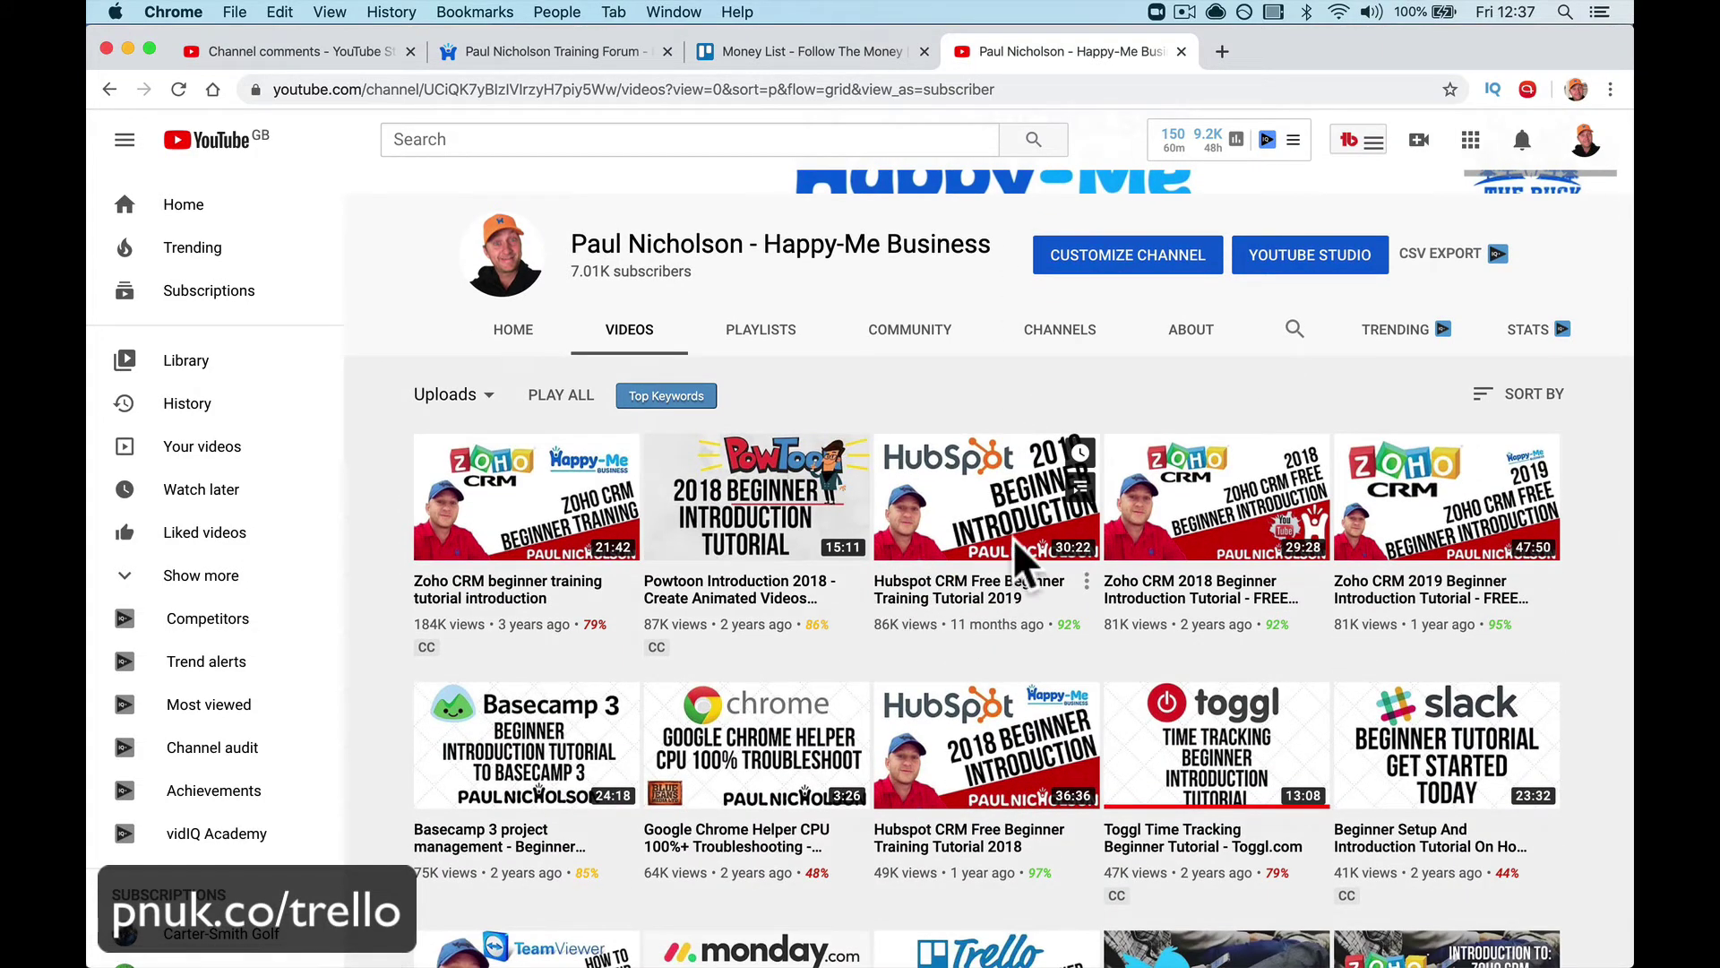
pyautogui.scroll(-3, 975, 660)
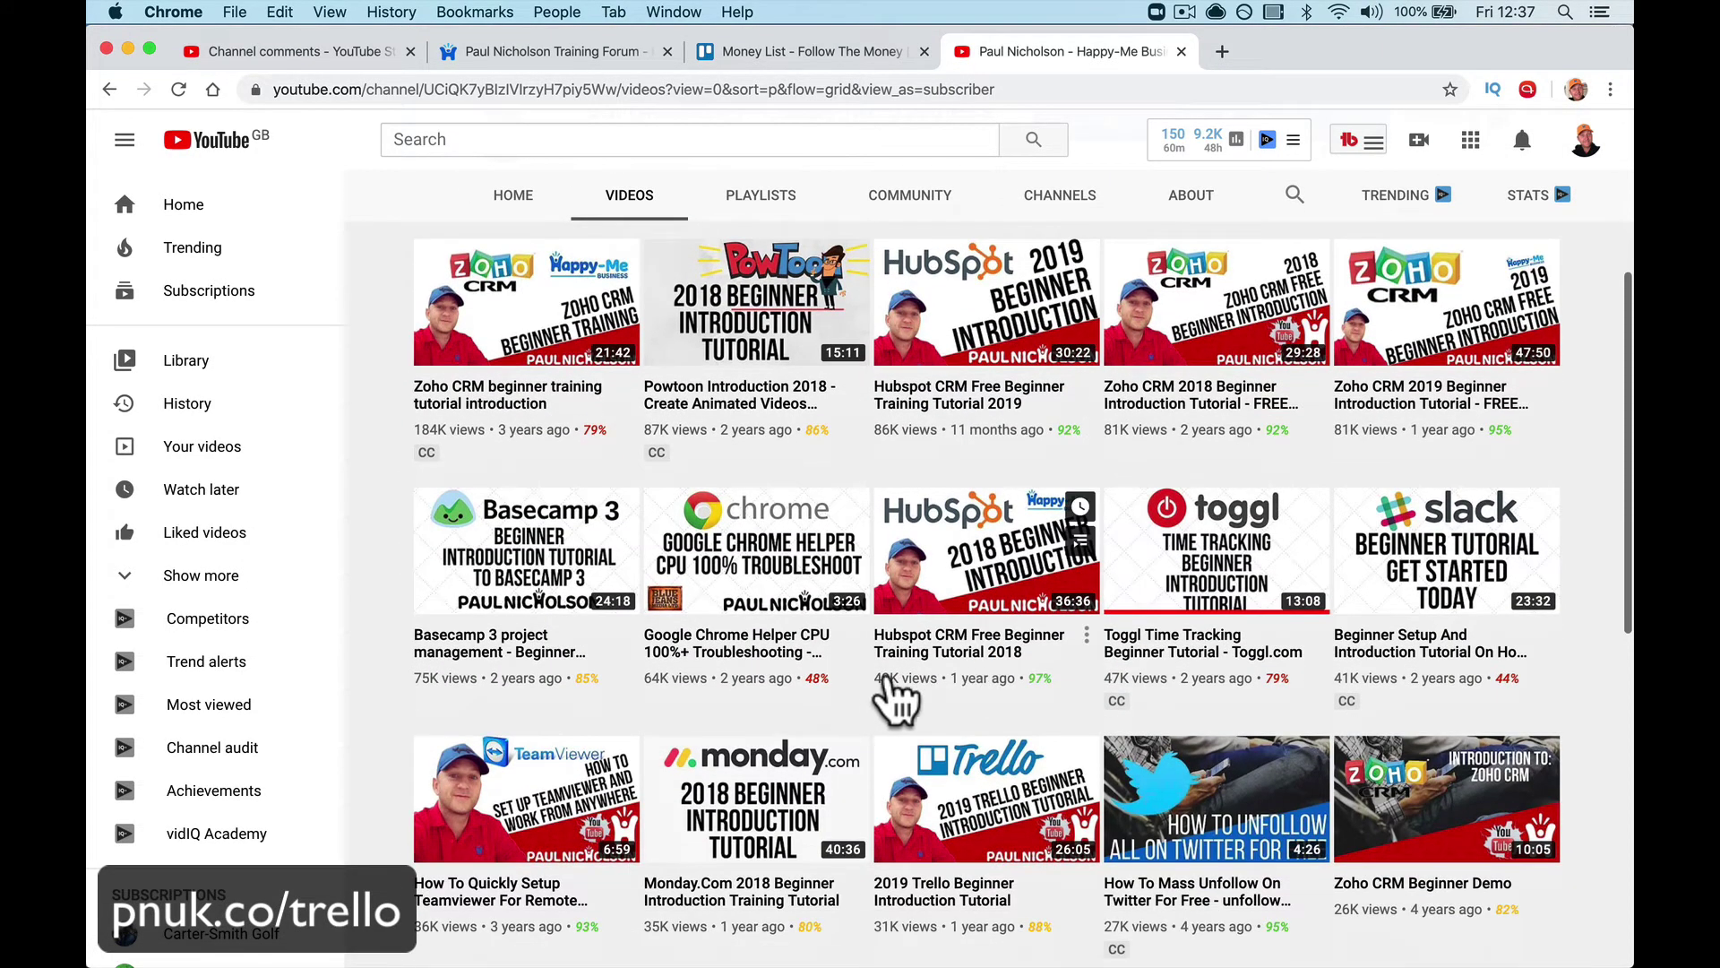
pyautogui.click(788, 51)
pyautogui.moveTo(1470, 345); pyautogui.dragTo(1456, 269)
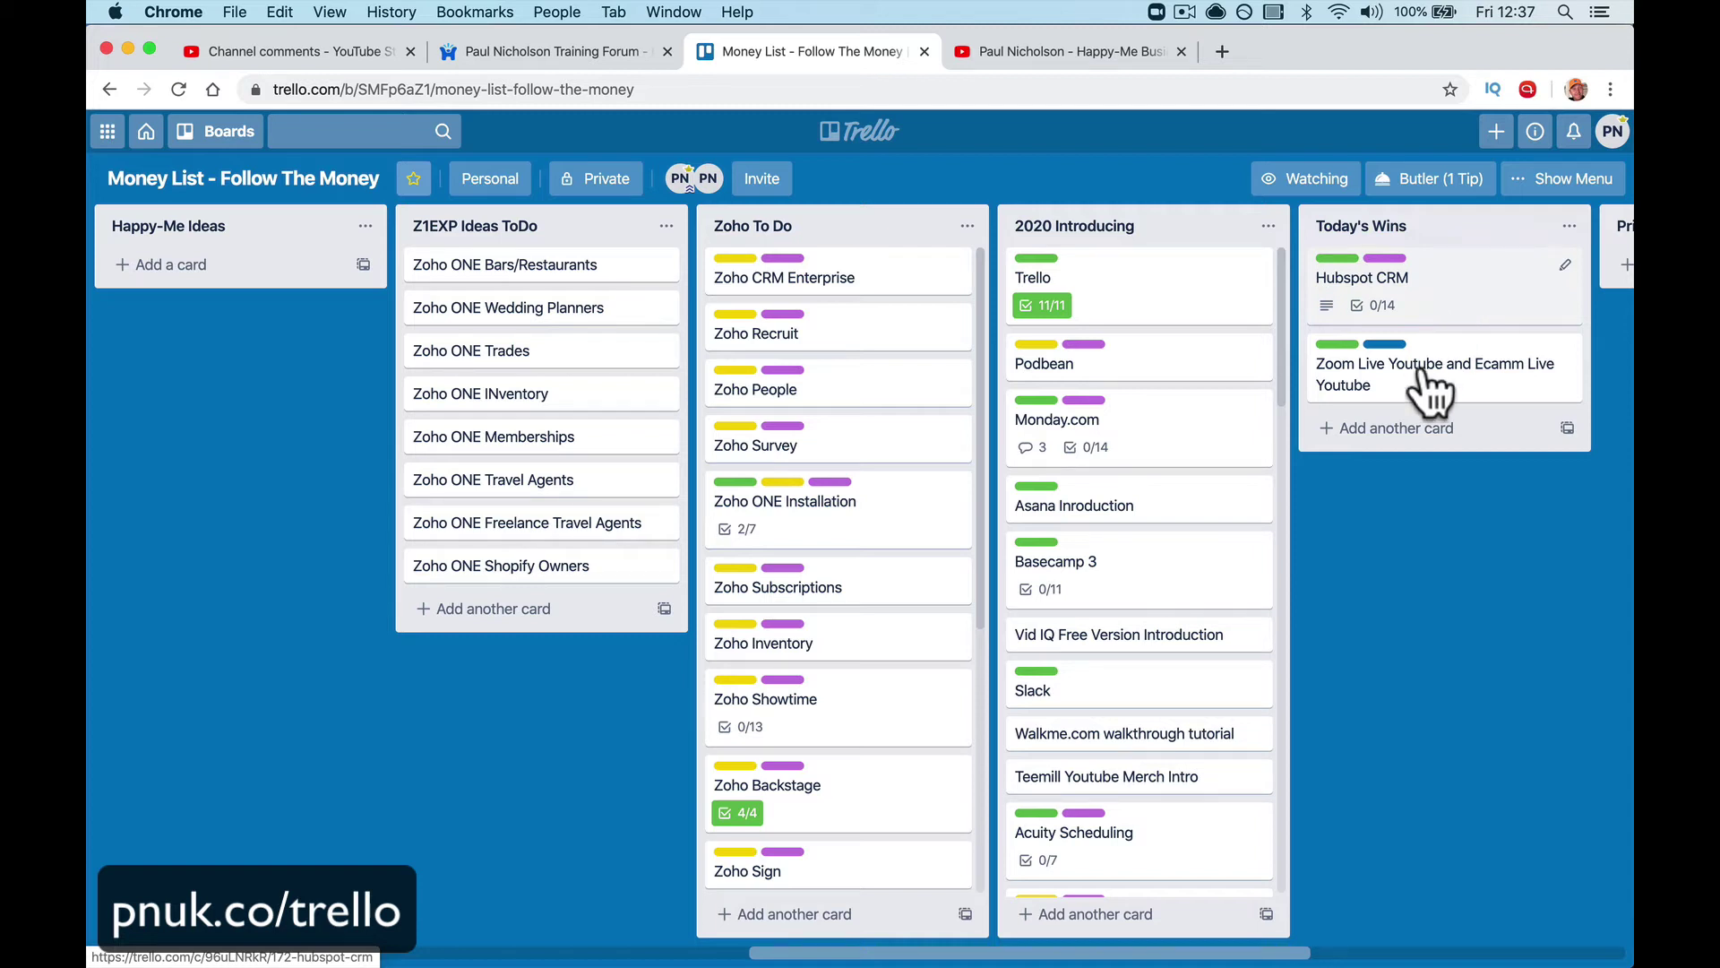
# Step: Look through the Zoho To Do list and move its Zoho Subscriptions card between the two cards in Today's Wins
pyautogui.hscroll(5, 1425, 384)
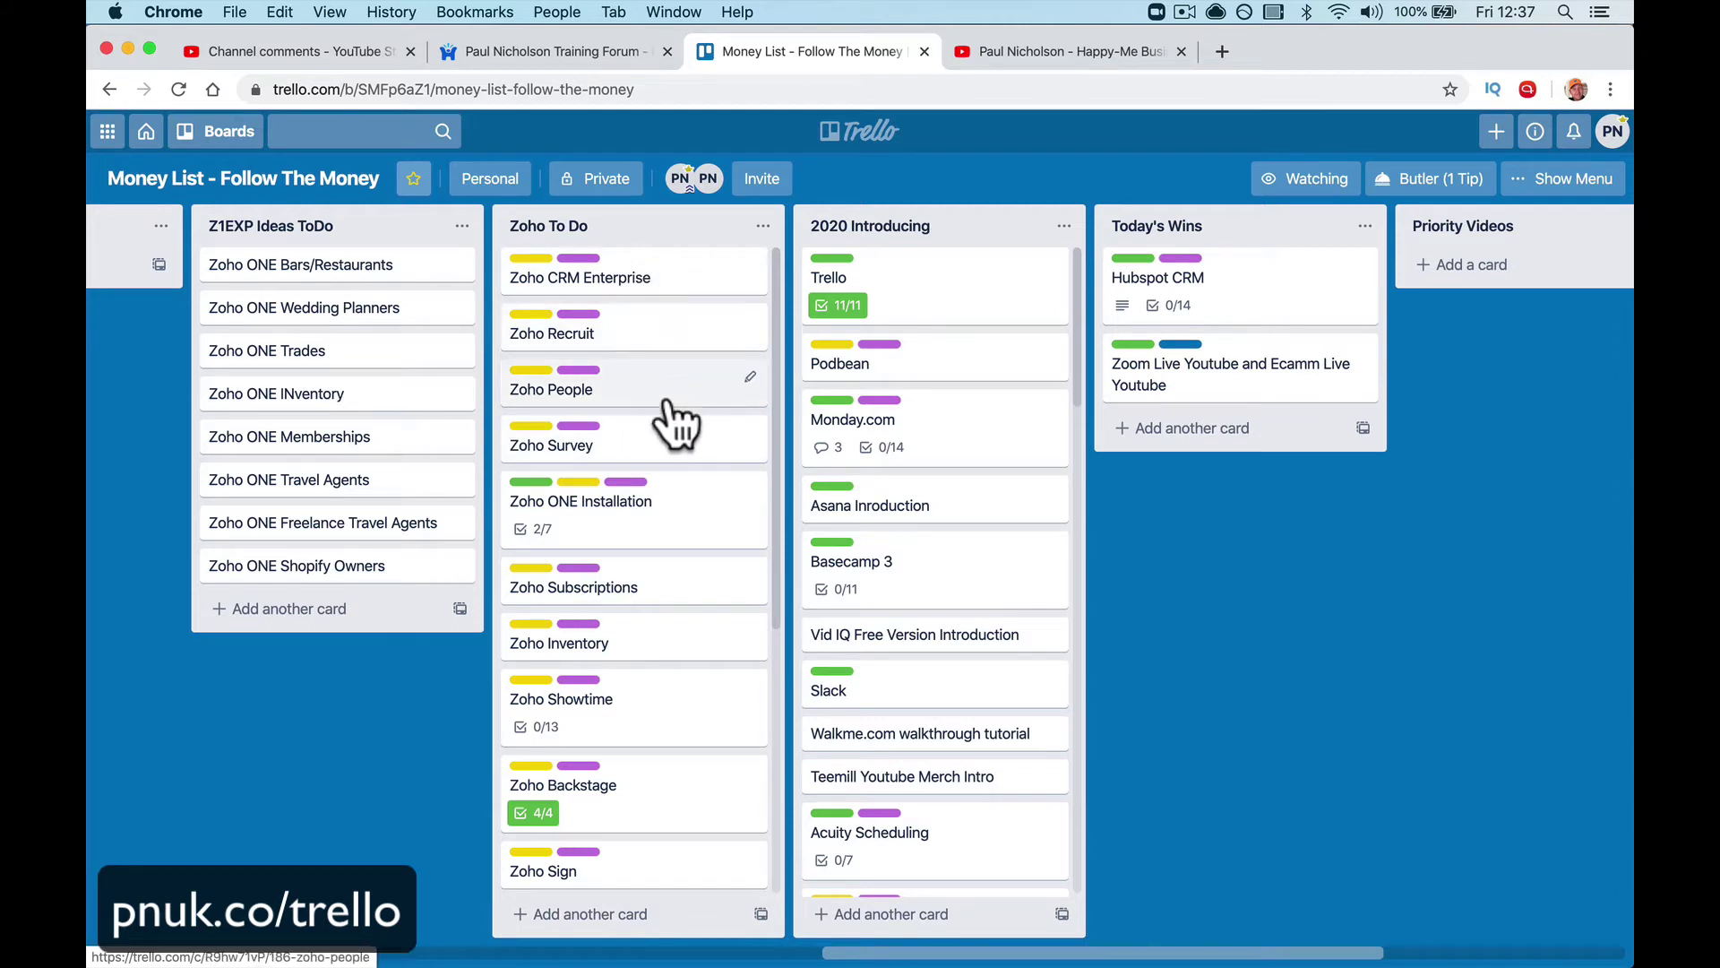
pyautogui.scroll(-5, 663, 672)
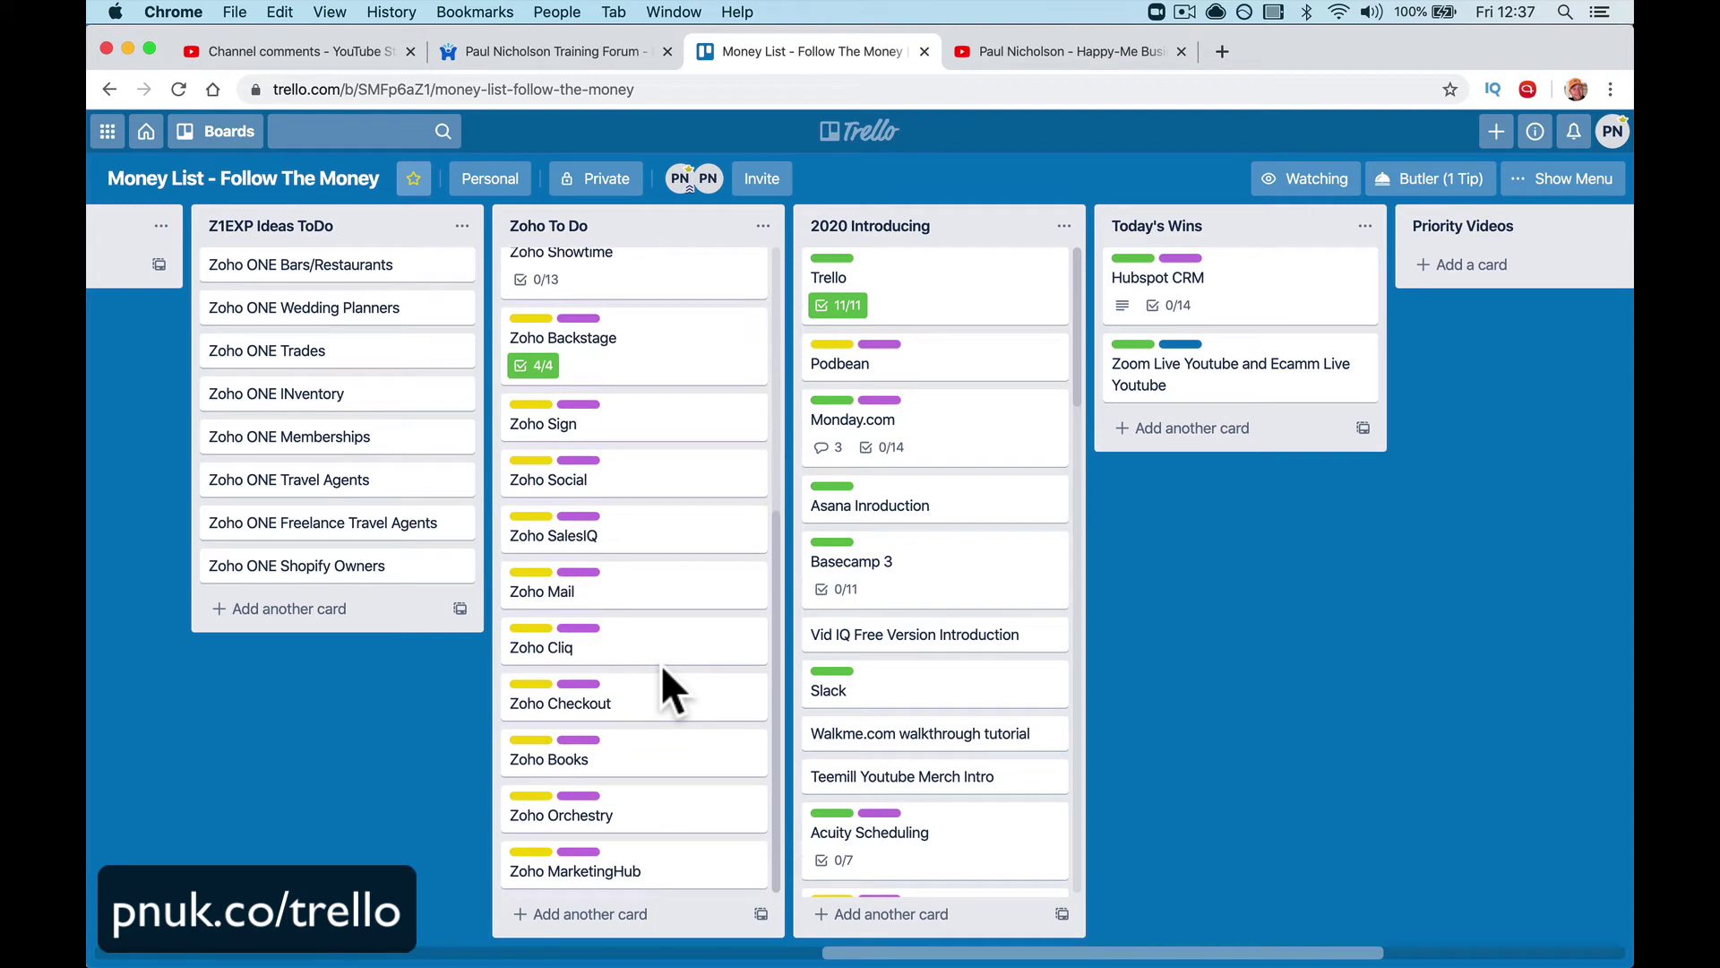
pyautogui.scroll(5, 667, 676)
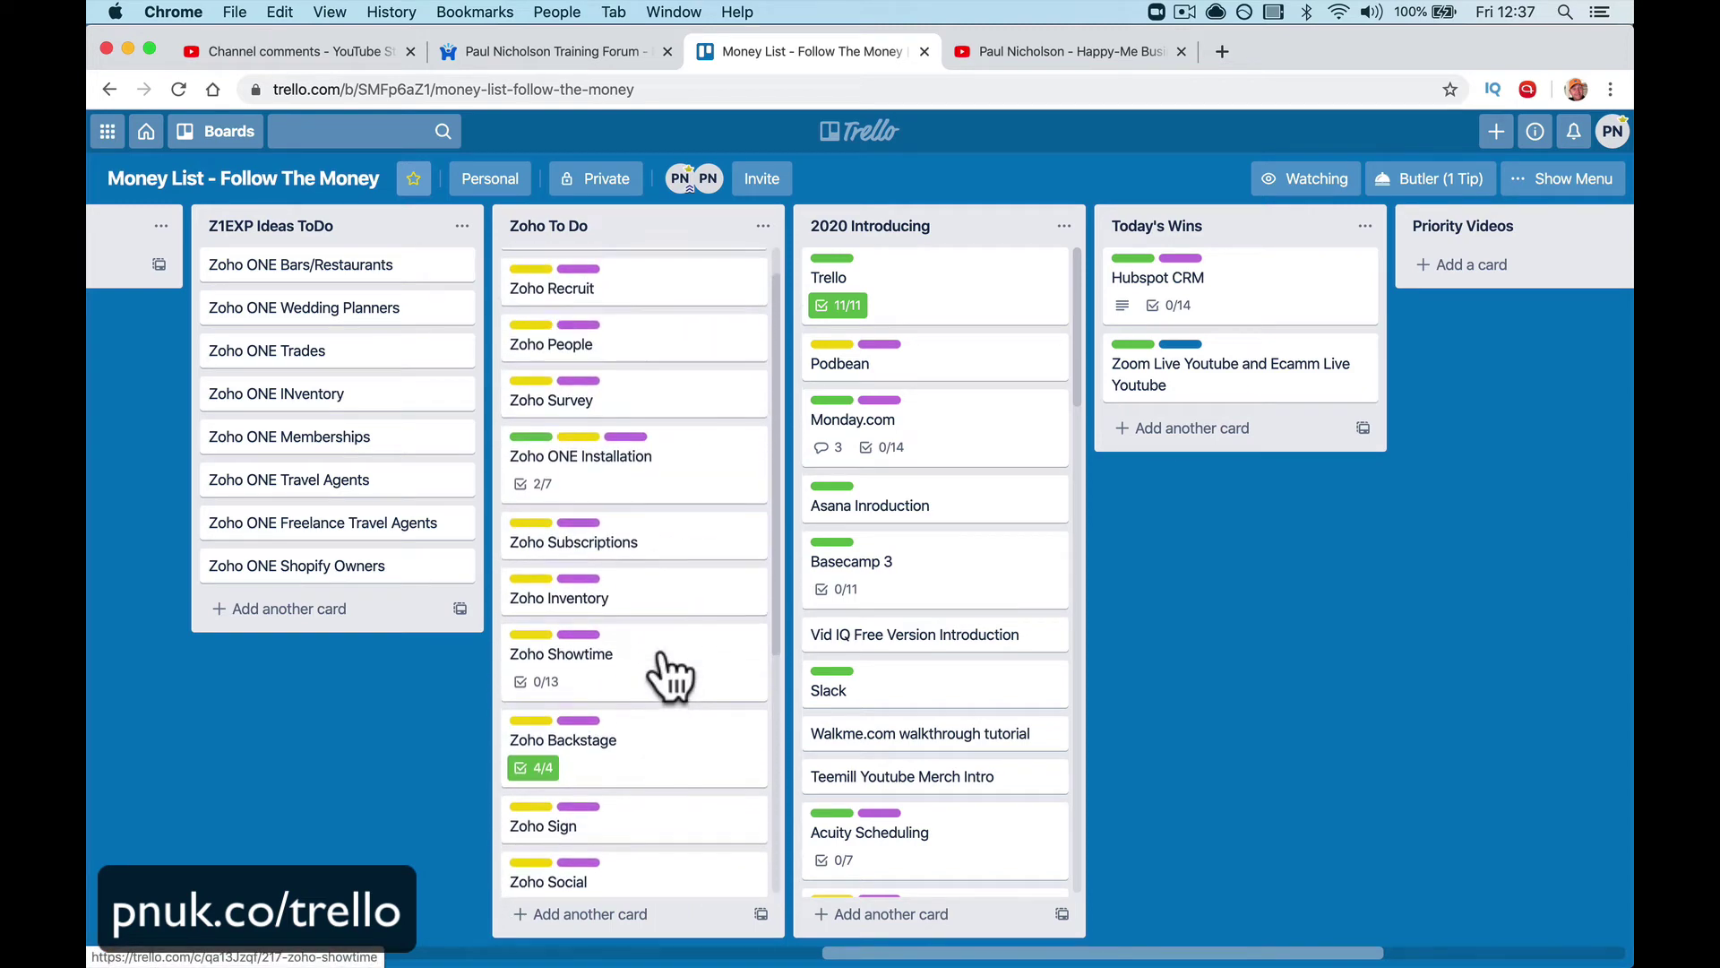
pyautogui.scroll(1, 670, 676)
pyautogui.scroll(-5, 670, 679)
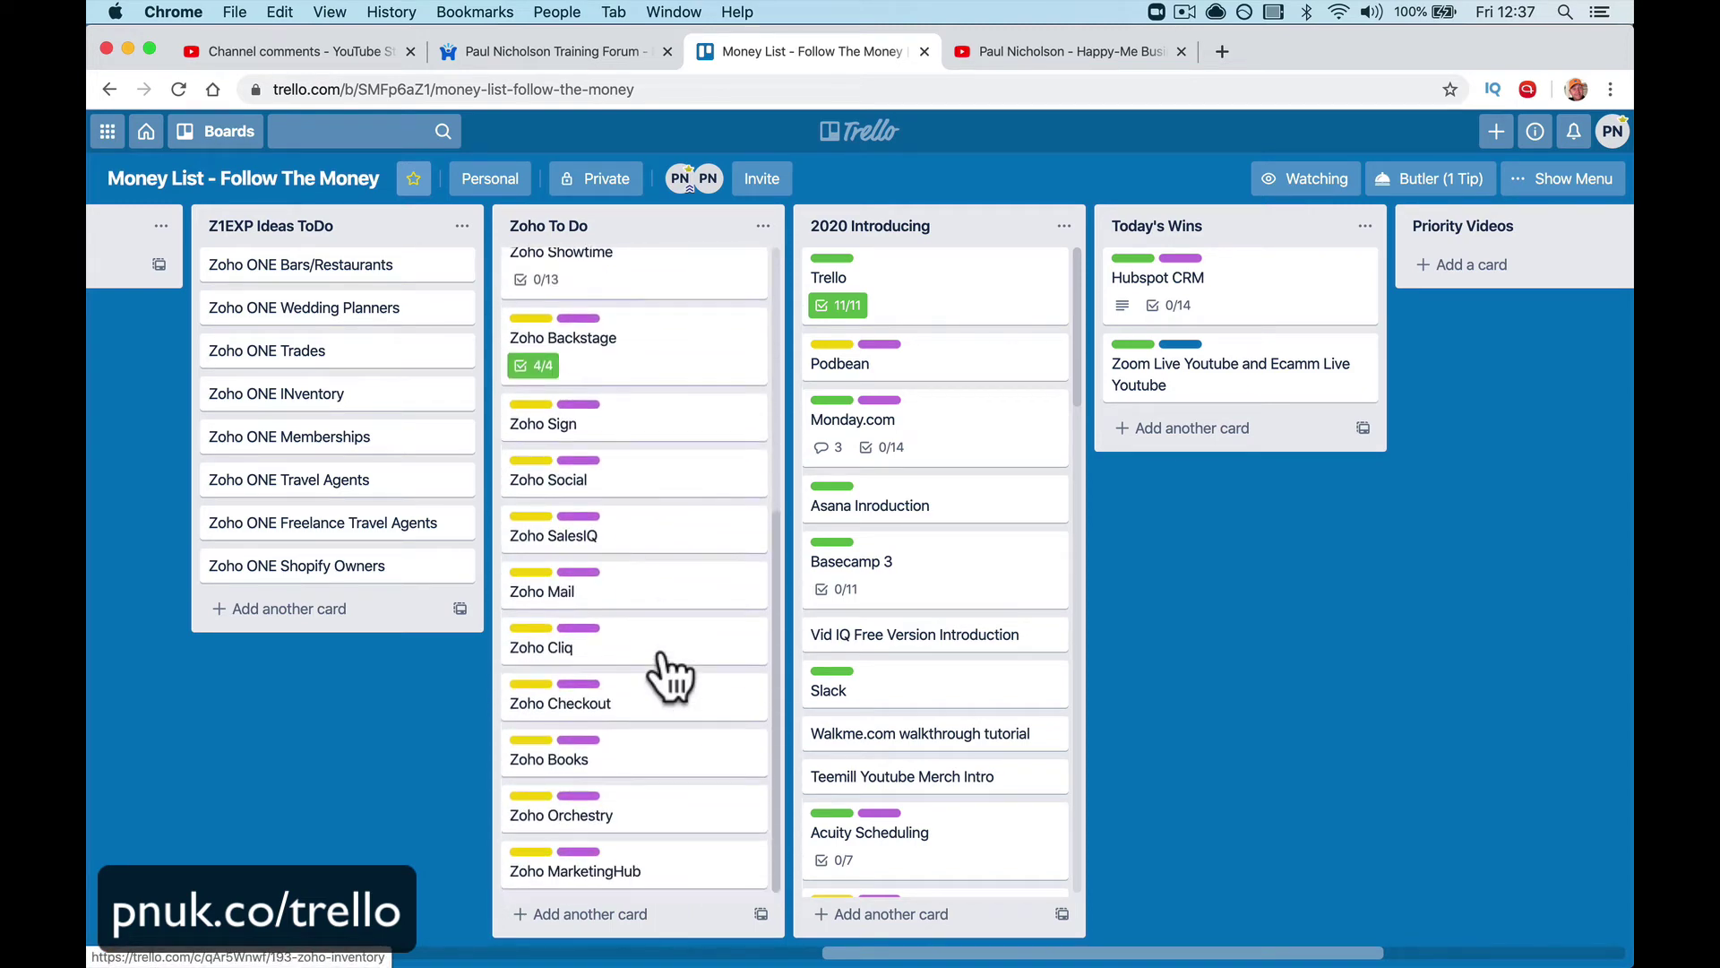
pyautogui.scroll(5, 670, 678)
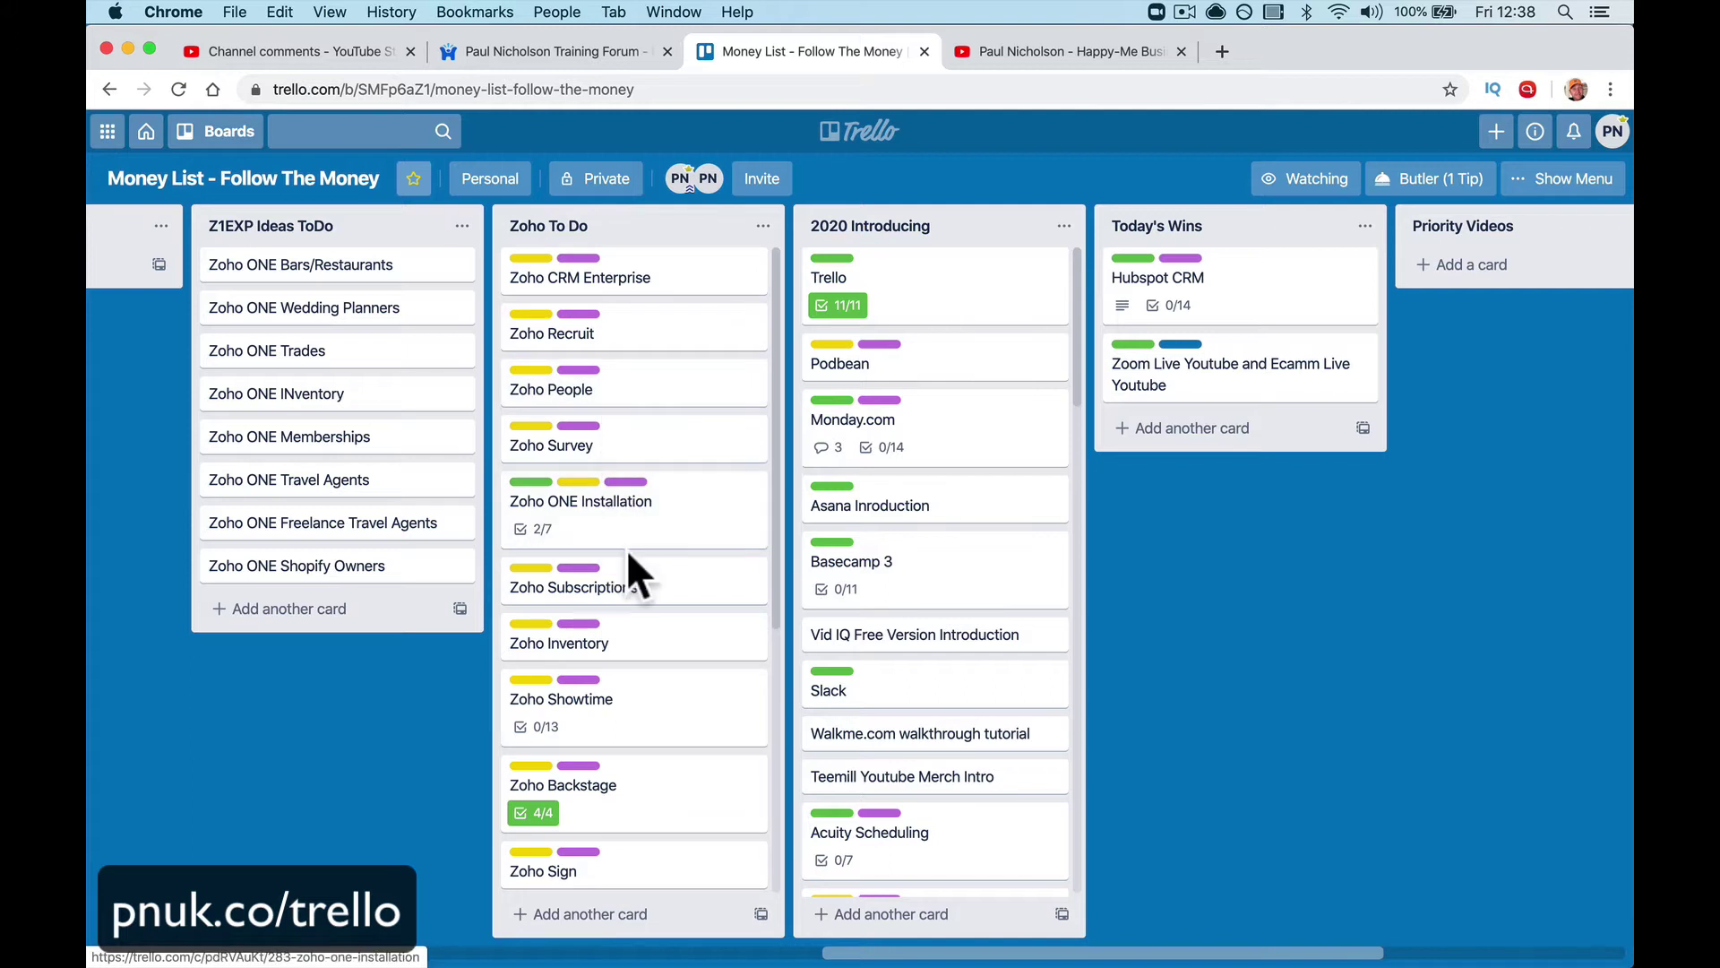
pyautogui.moveTo(638, 598); pyautogui.dragTo(1259, 360)
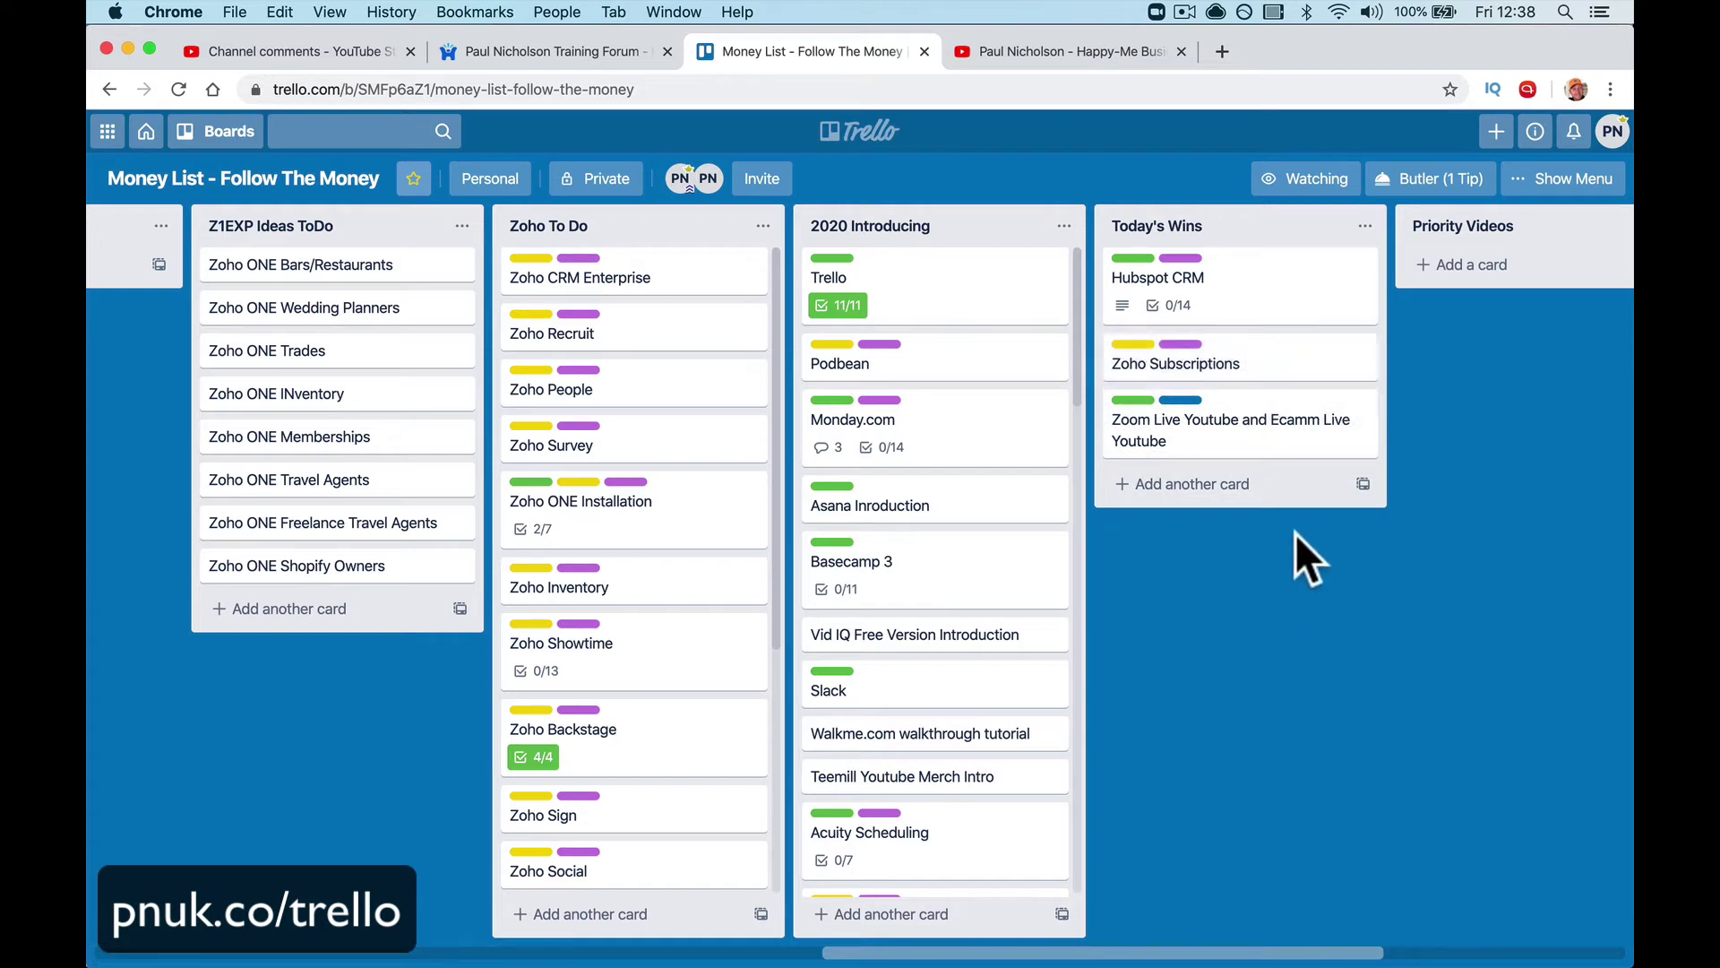
# Step: Open the Hubspot CRM card and add a "Website Lead Generation" checklist item placed just above Conclusions
pyautogui.click(1261, 296)
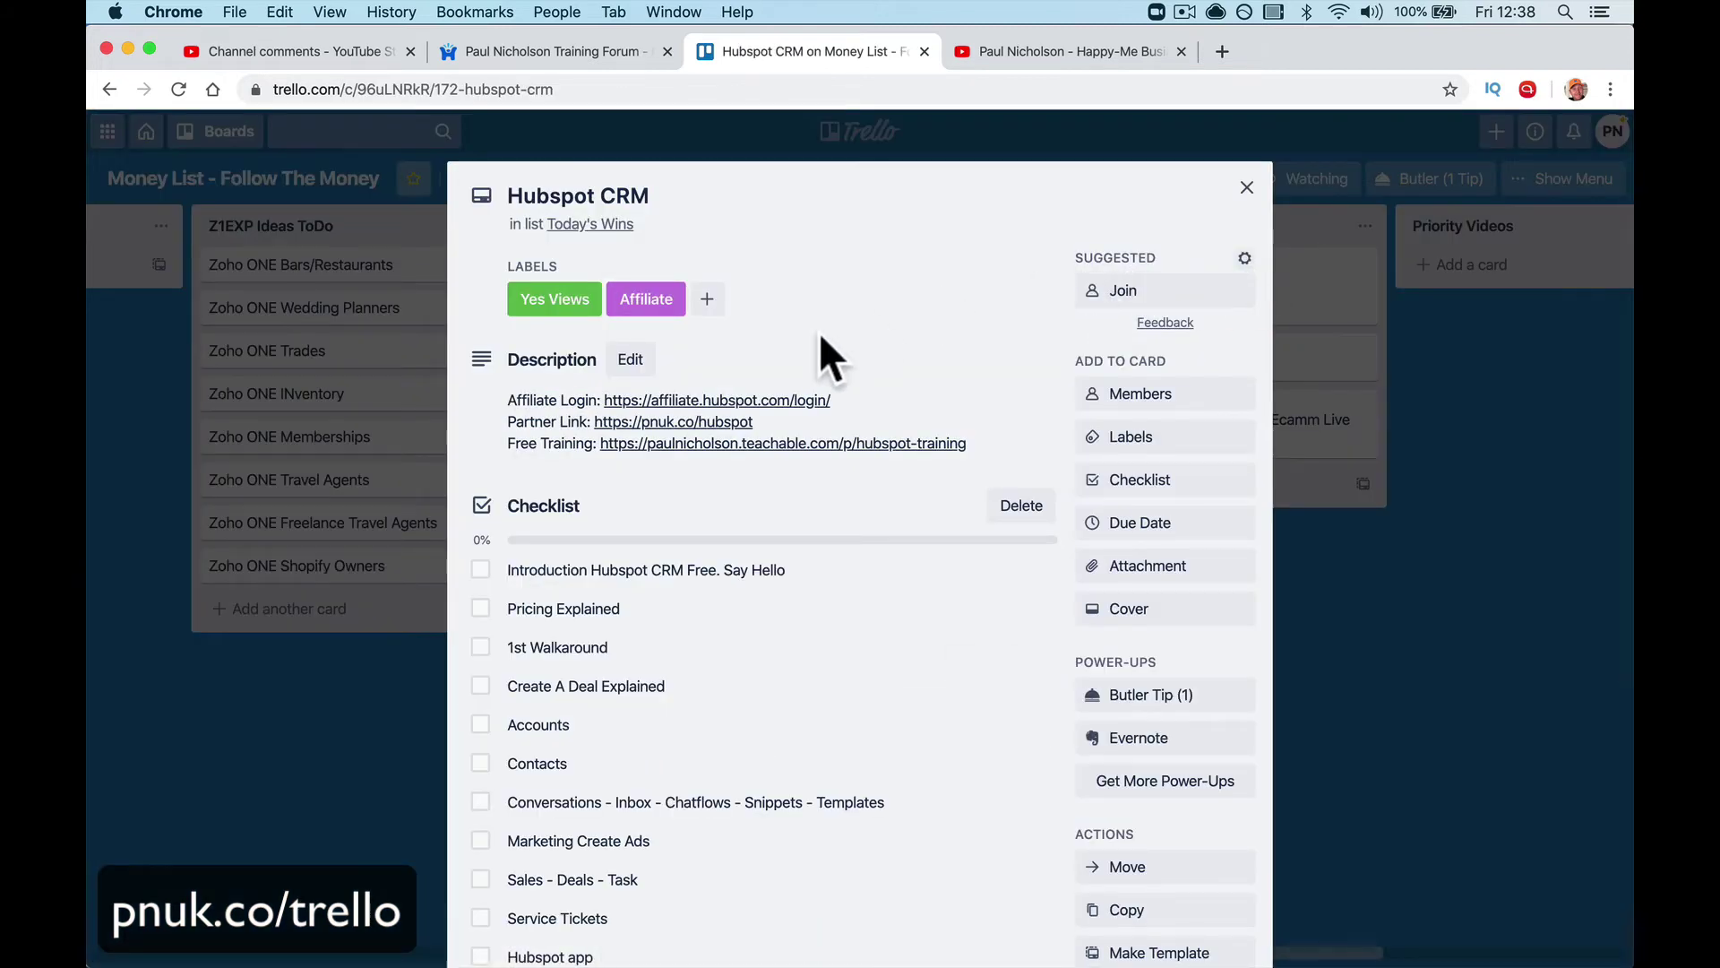
pyautogui.scroll(-3, 749, 618)
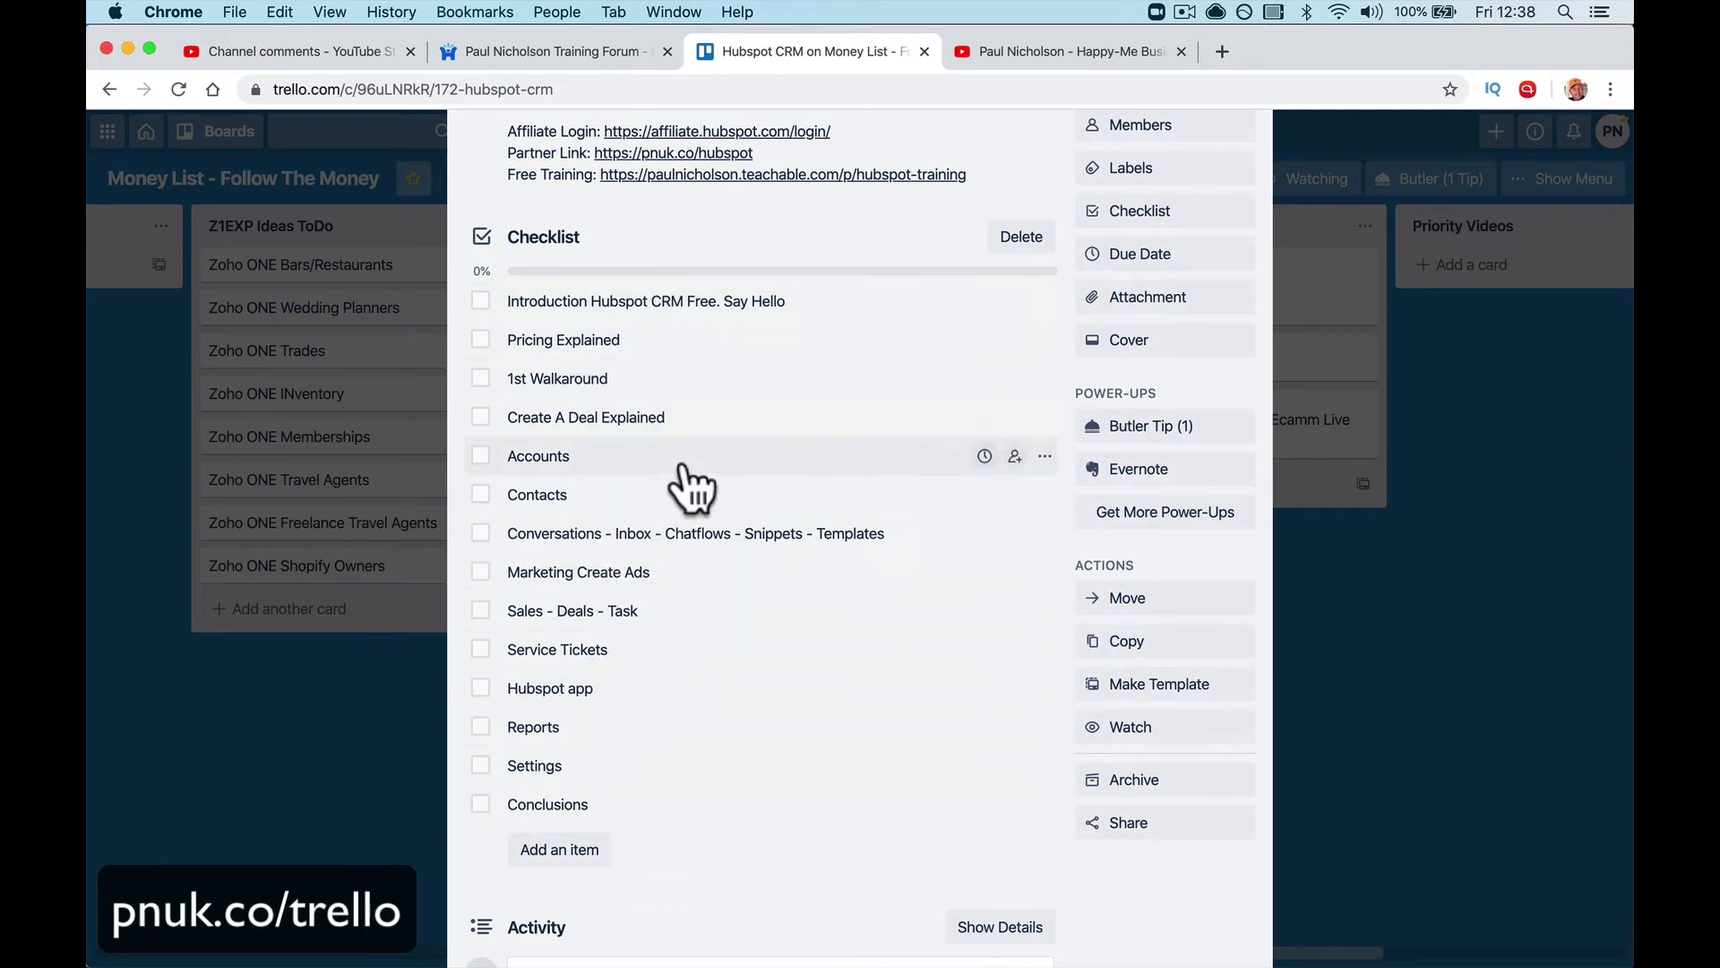
pyautogui.click(581, 849)
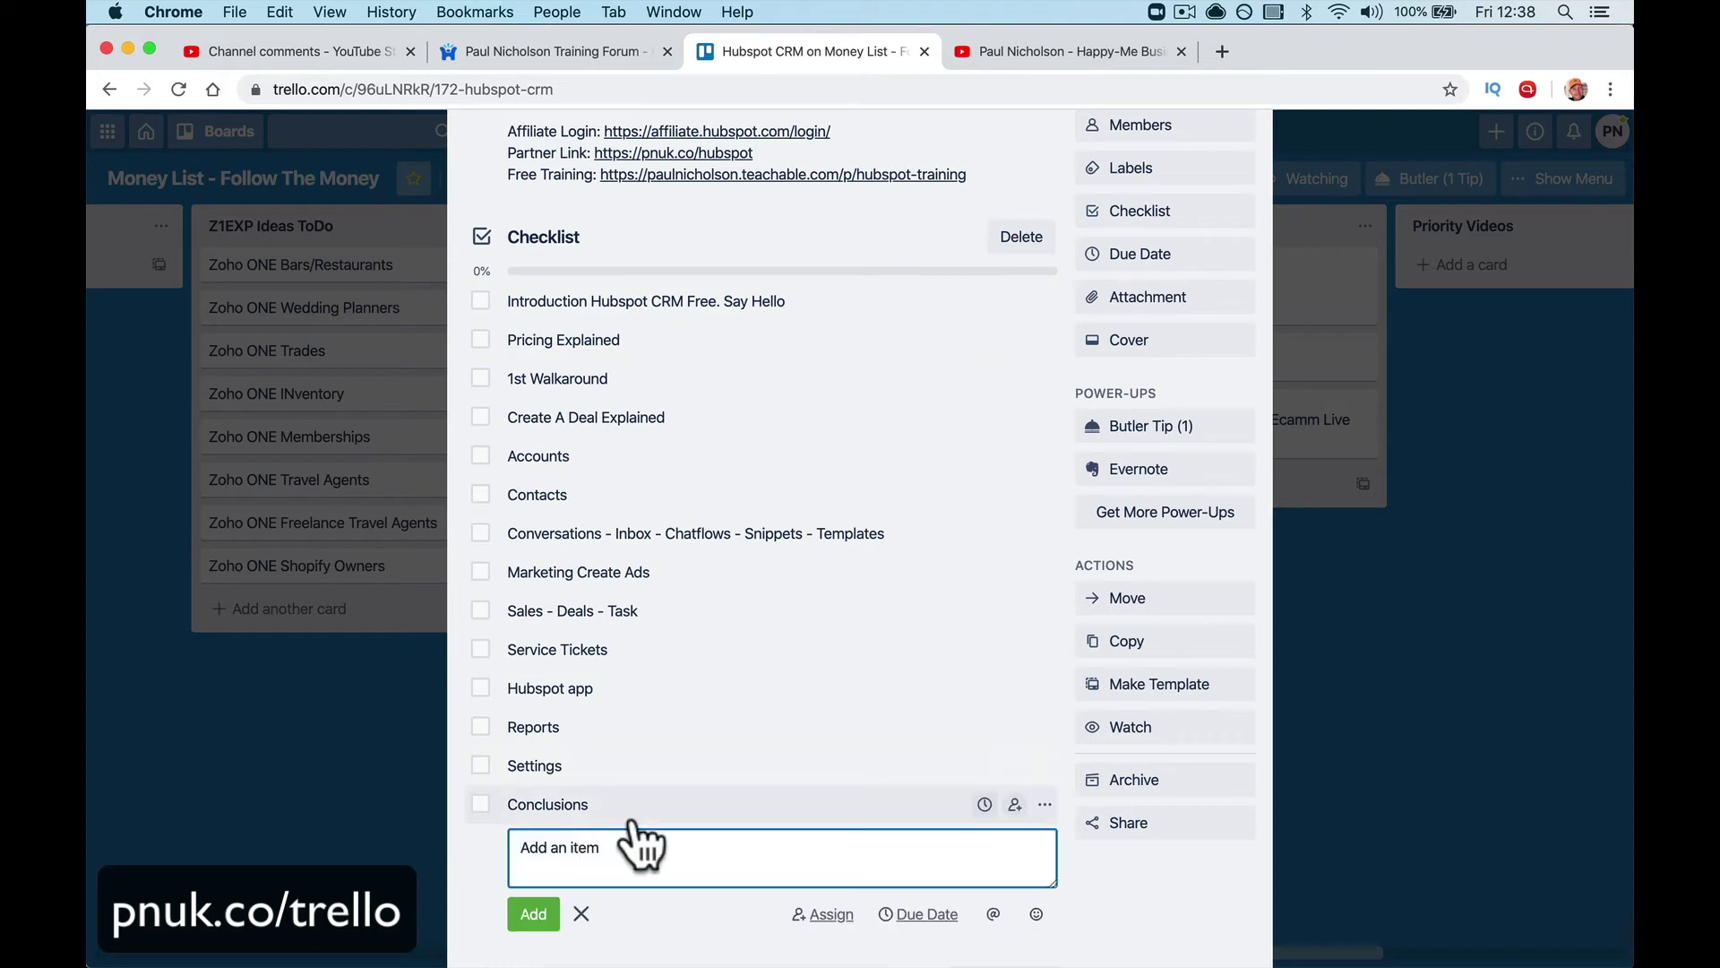
pyautogui.write('We')
pyautogui.write('bsite Lead Generation')
pyautogui.press('Return')
pyautogui.moveTo(670, 858); pyautogui.dragTo(735, 826)
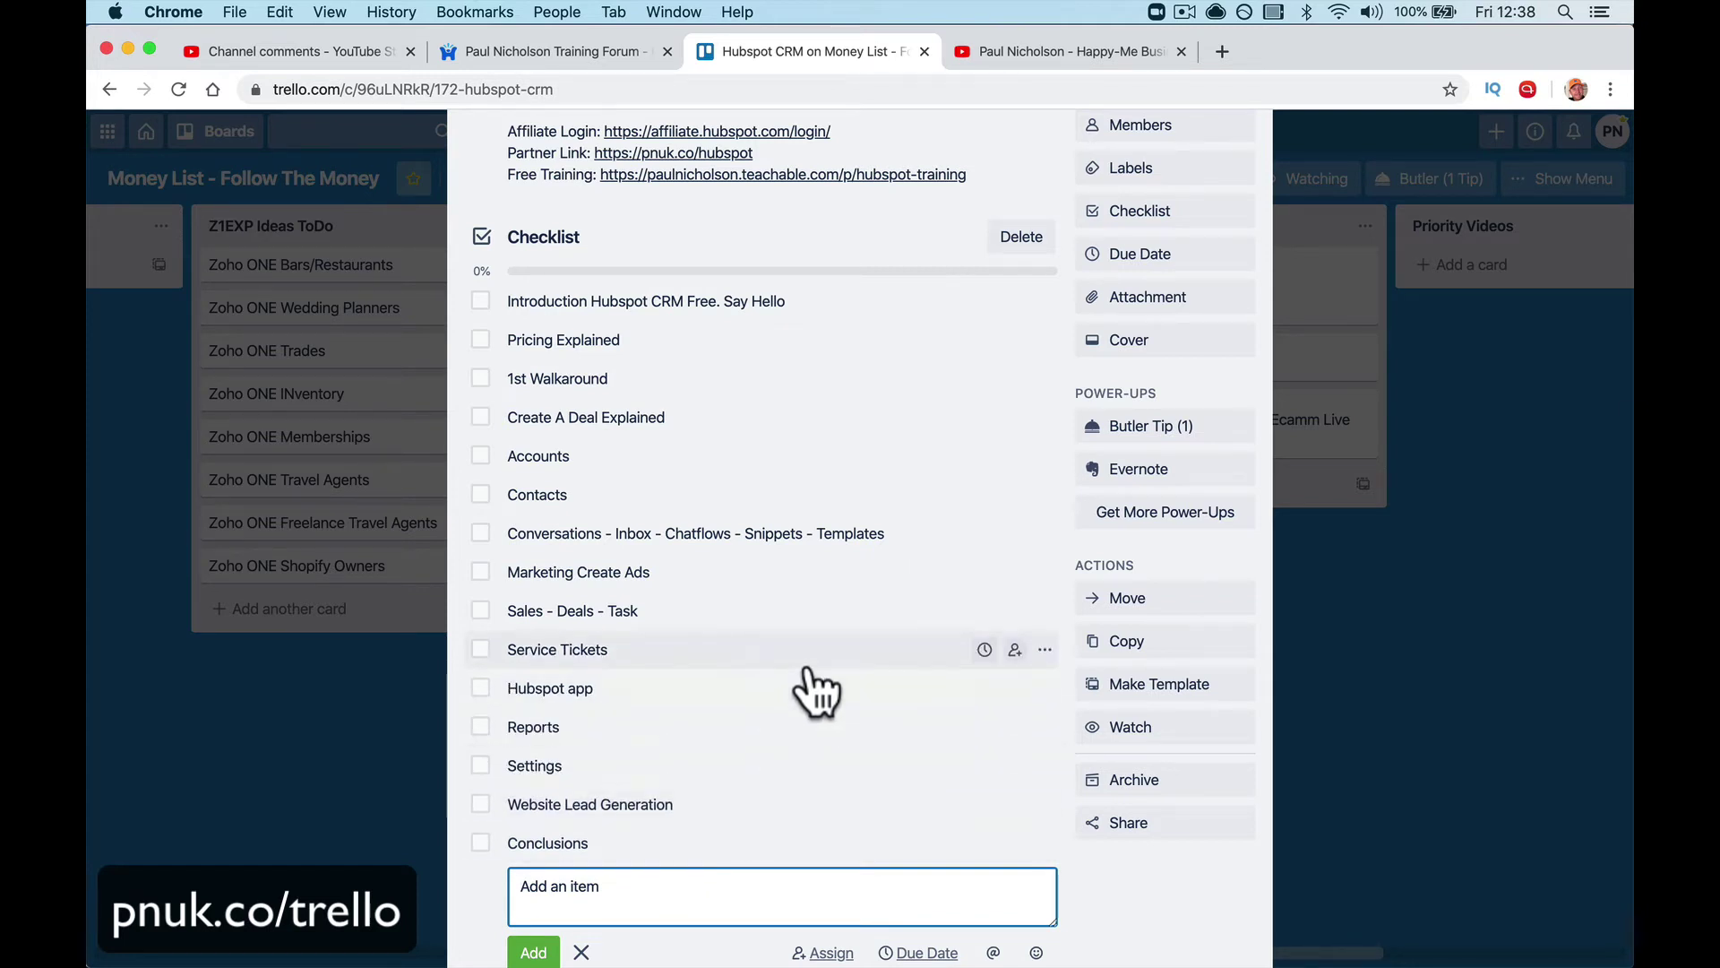
# Step: Switch to YouTube, open the Hubspot CRM Free Beginner Training Tutorial 2019 video, pause it and read the viewer comments
pyautogui.click(995, 55)
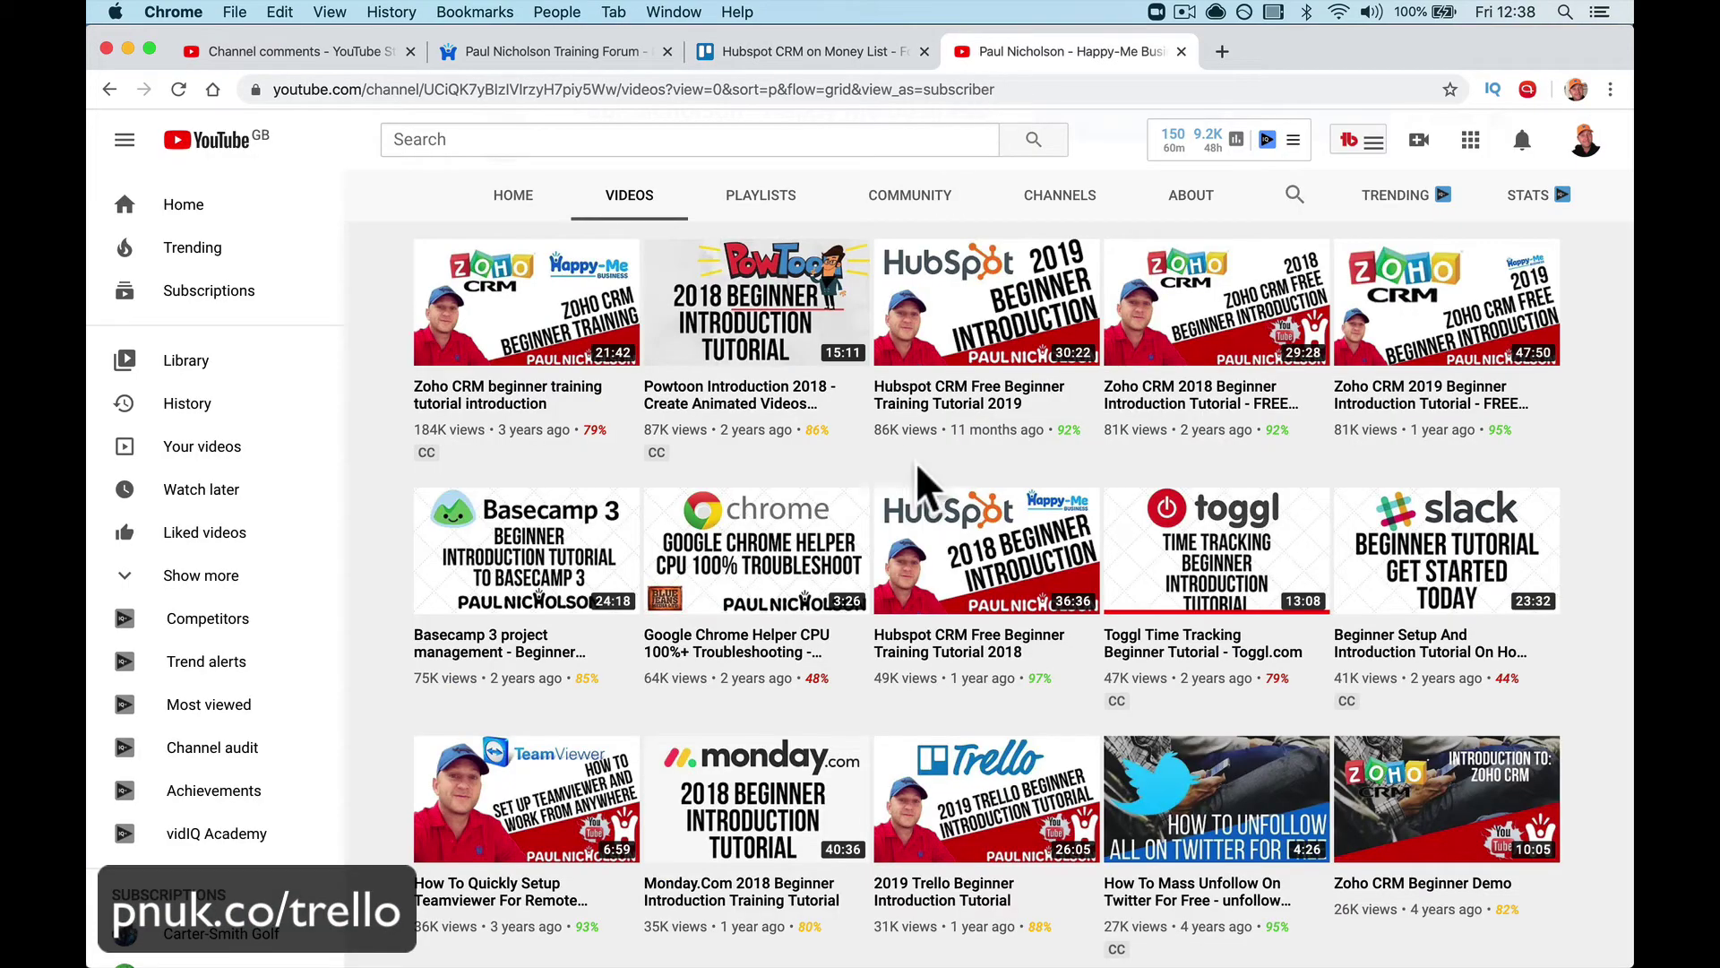
pyautogui.click(961, 407)
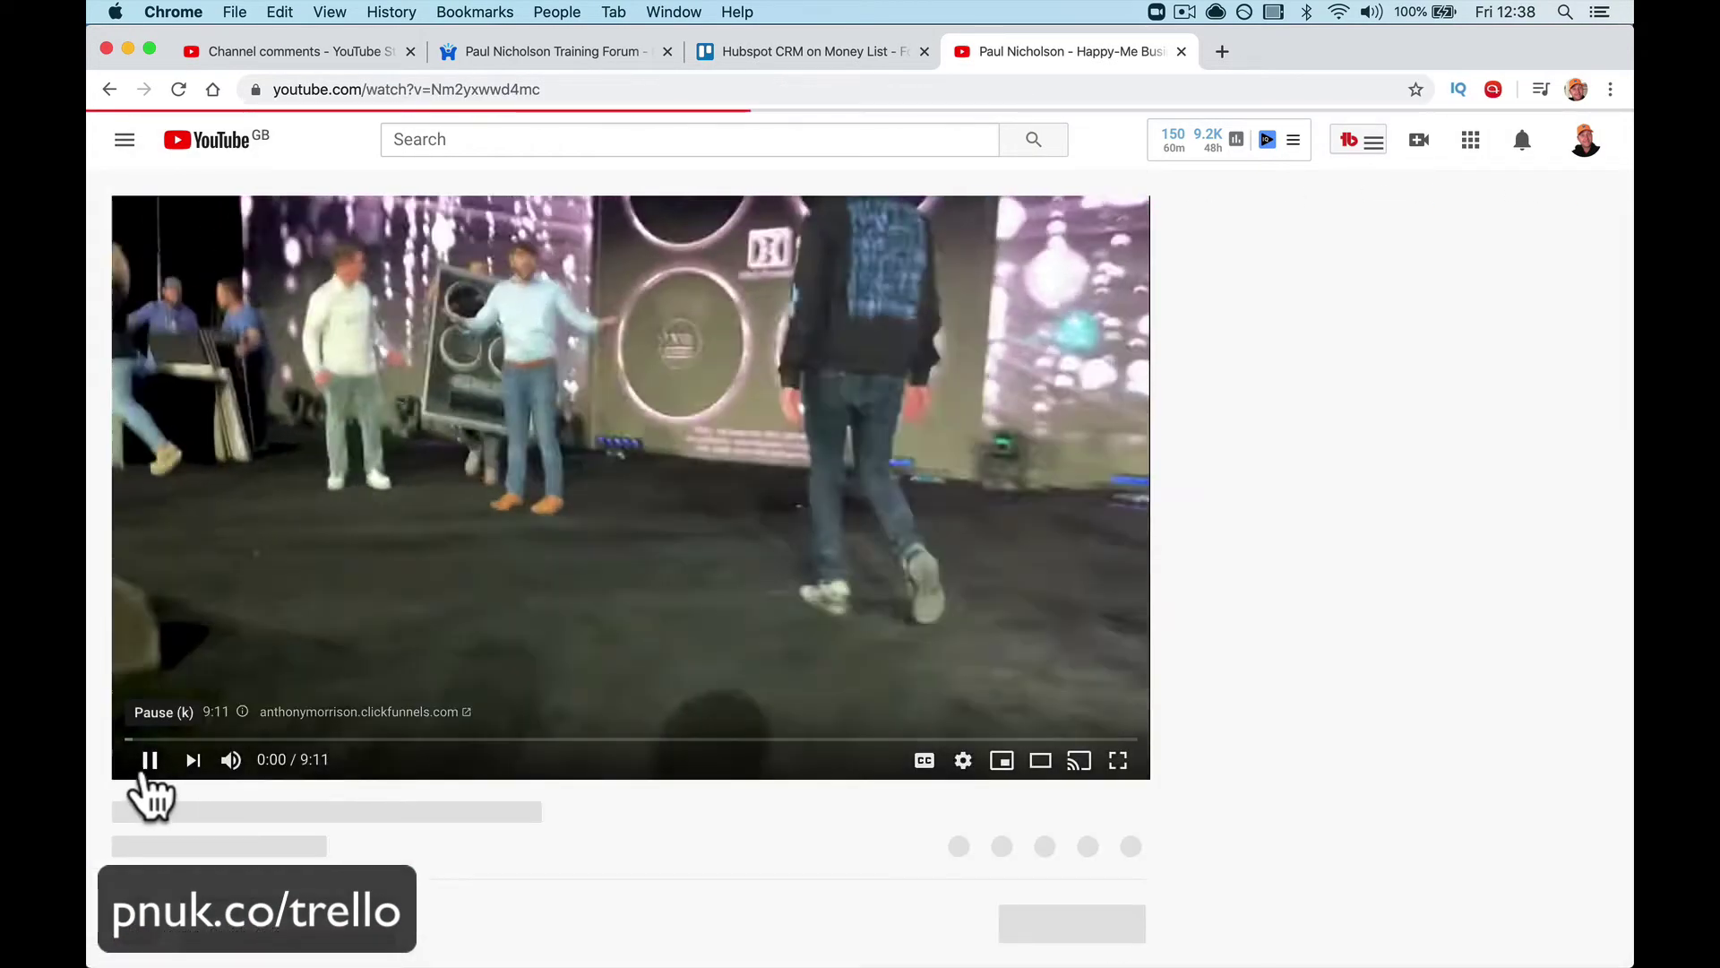
pyautogui.click(145, 763)
pyautogui.scroll(-4, 144, 768)
pyautogui.scroll(-5, 143, 768)
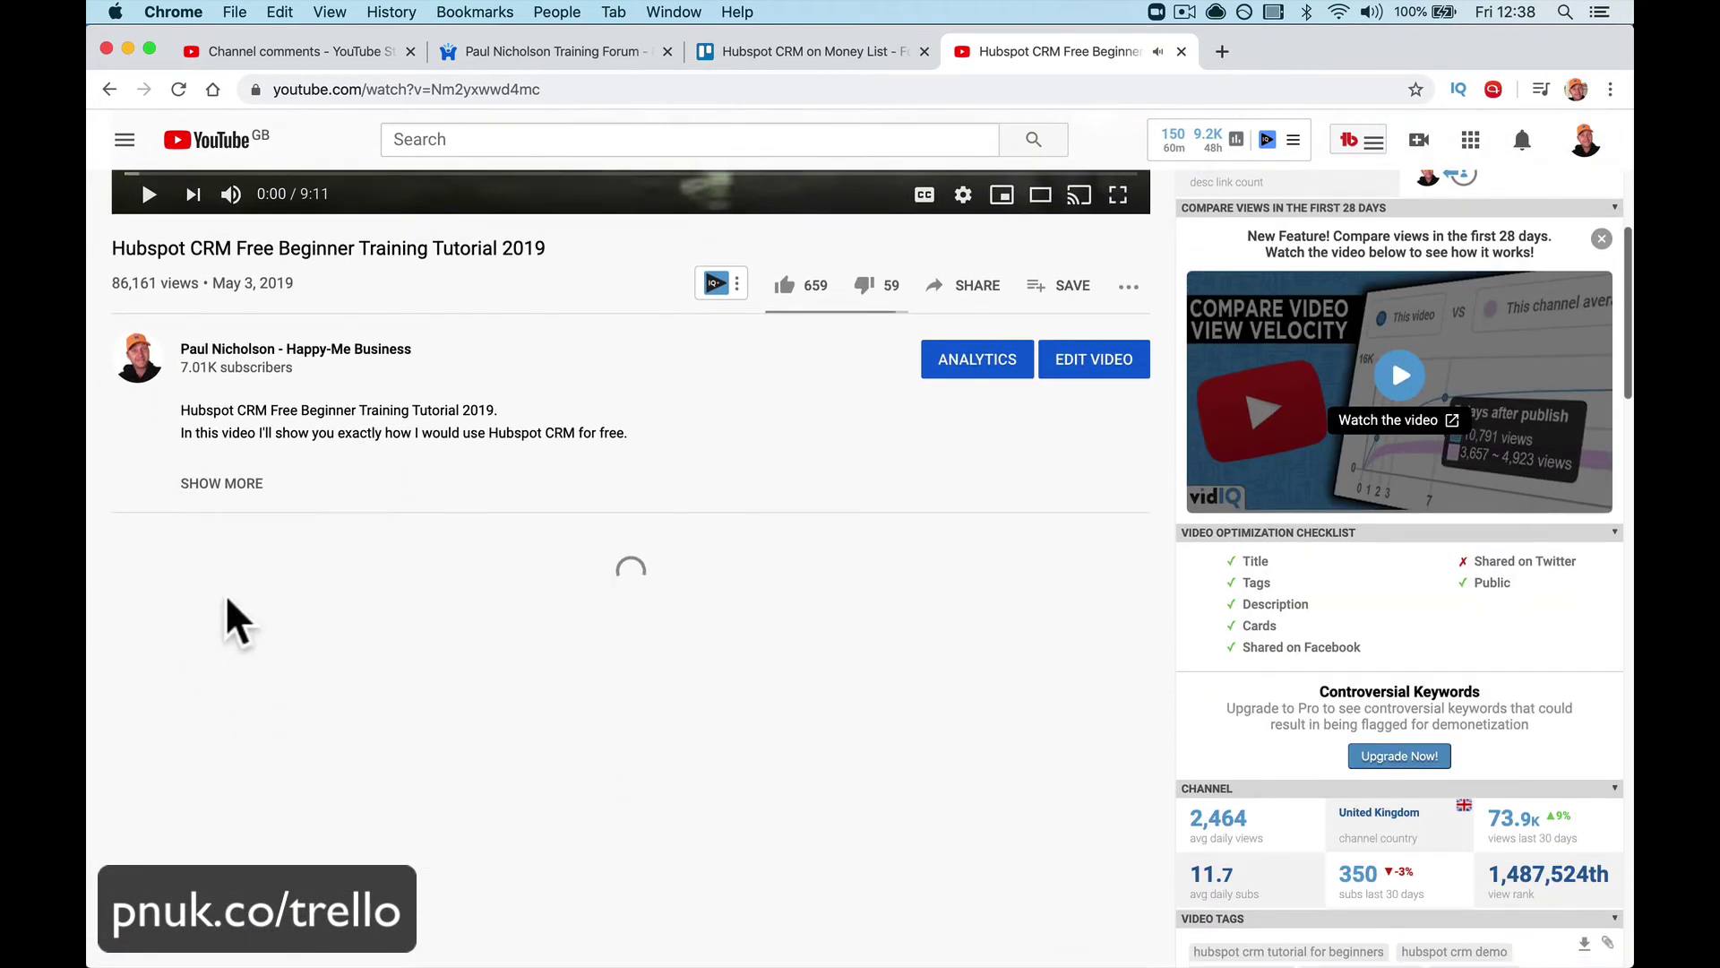
pyautogui.scroll(-10, 285, 674)
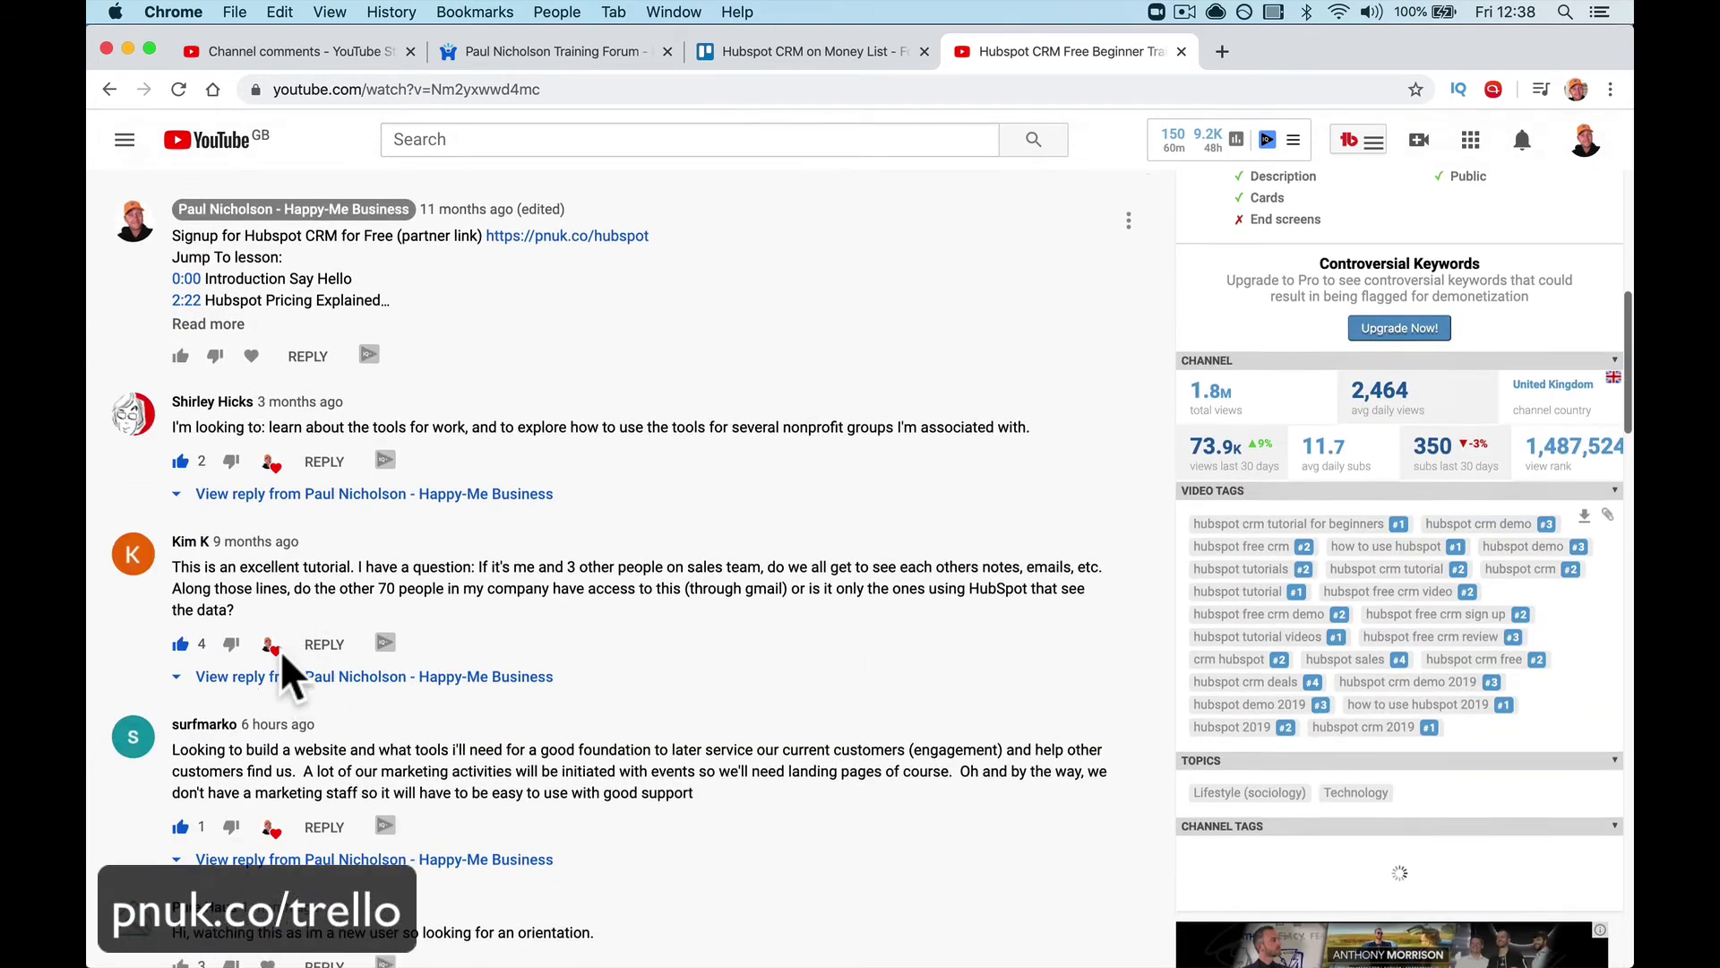
pyautogui.scroll(-2, 285, 674)
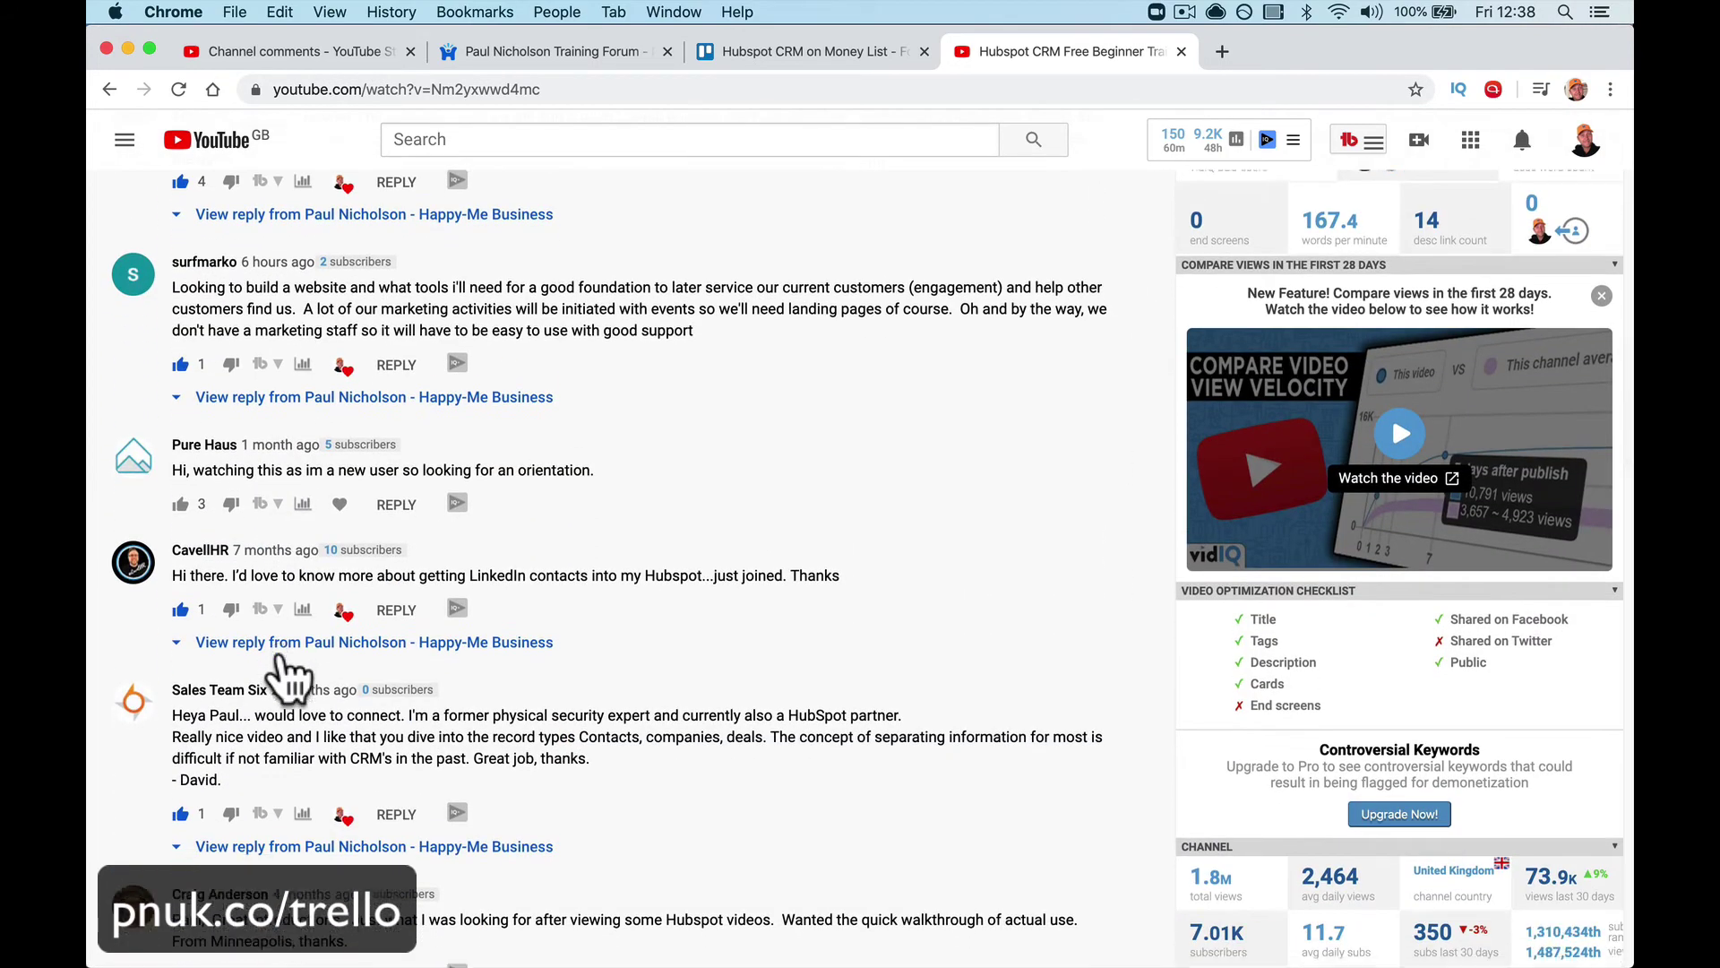
# Step: Return to the Hubspot CRM card in Trello and add a "Connect To Facebook" checklist item just above Conclusions
pyautogui.click(754, 56)
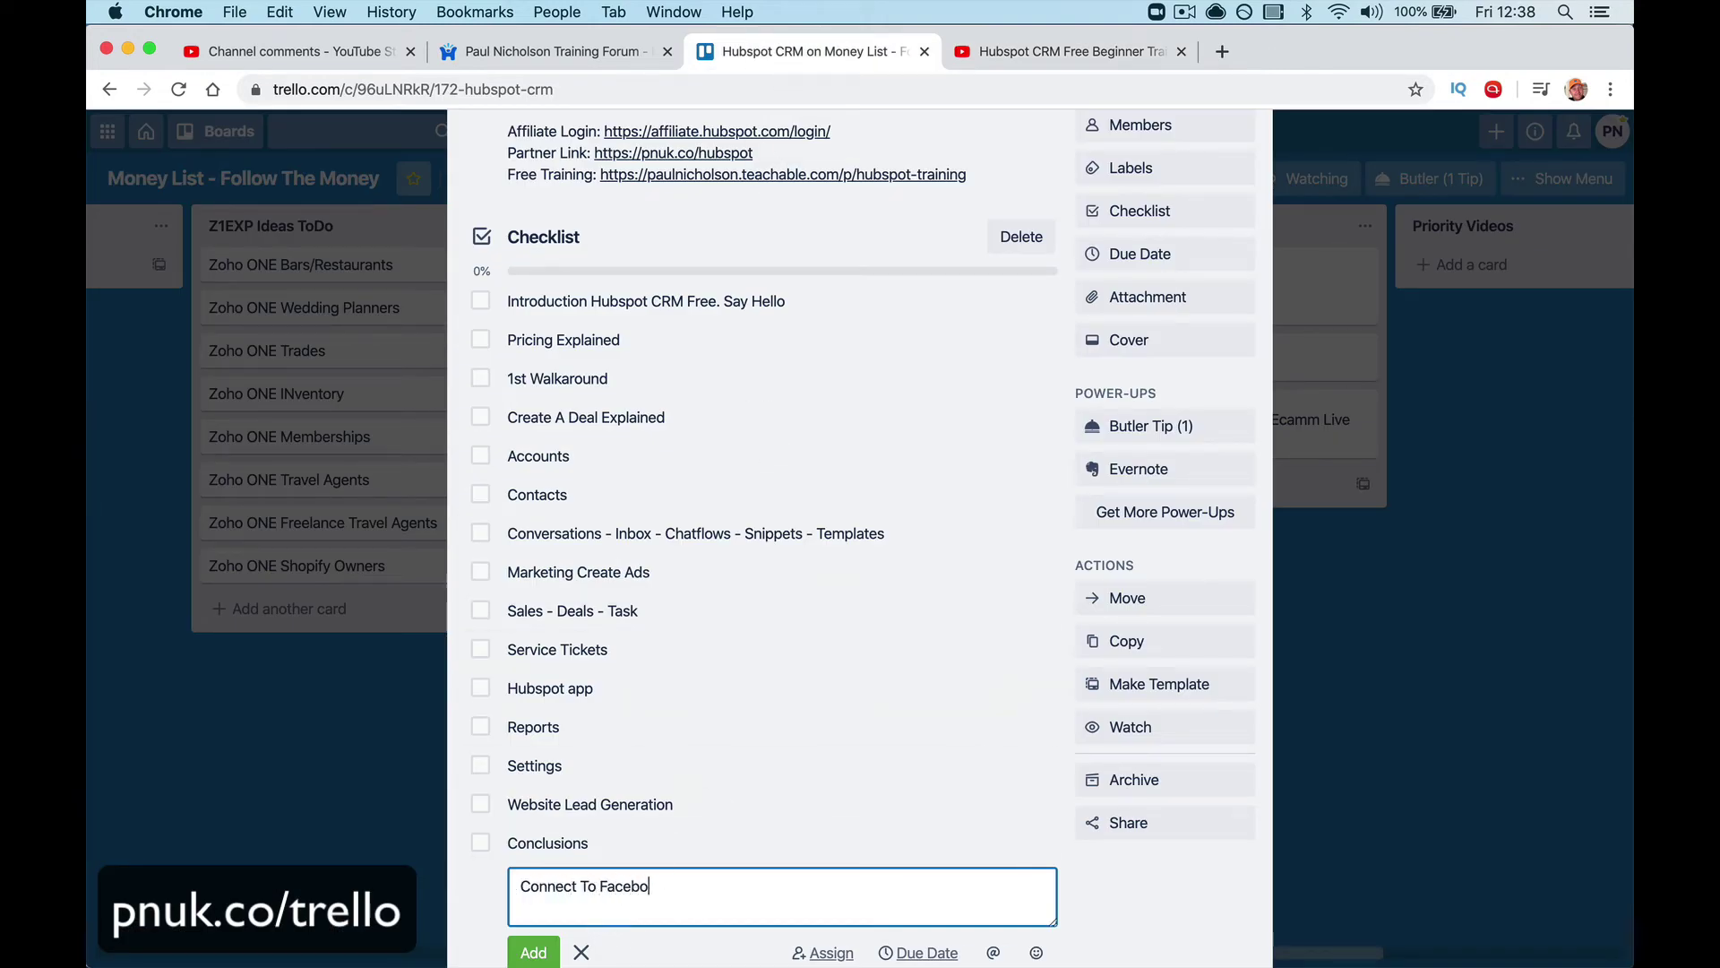
pyautogui.press('Return')
pyautogui.moveTo(660, 891); pyautogui.dragTo(660, 837)
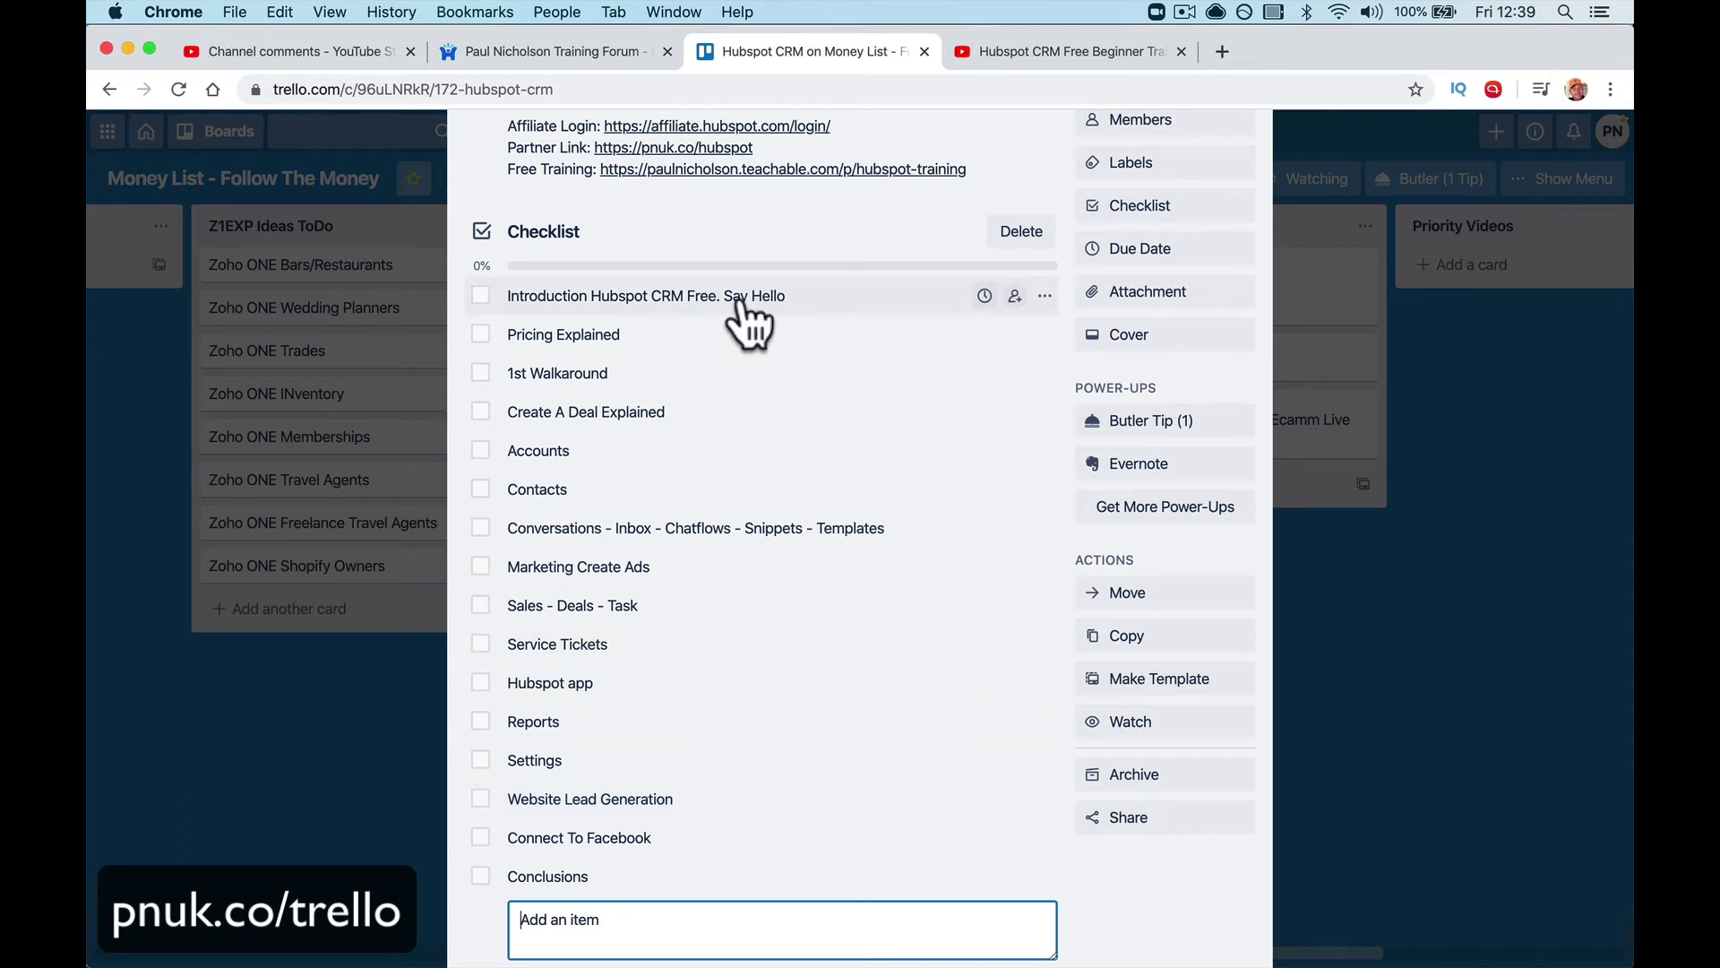
# Step: Mark the "Introduction Hubspot CRM Free. Say Hello" and "Pricing Explained" checklist items as complete
pyautogui.click(543, 298)
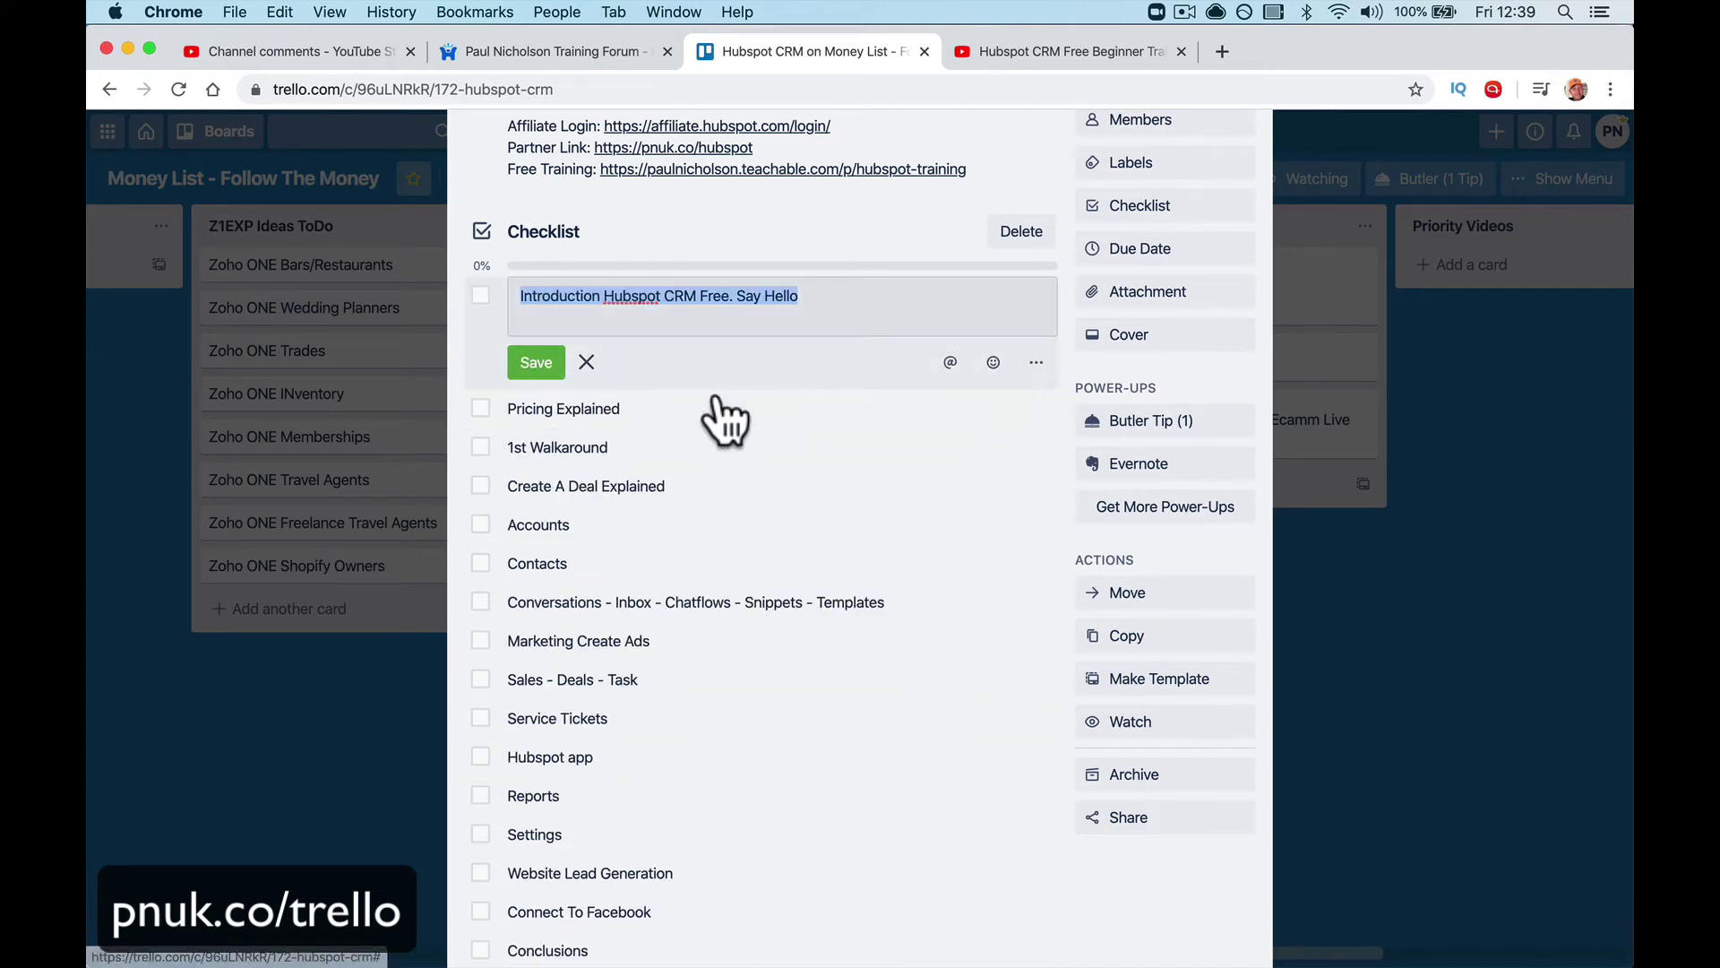
pyautogui.click(613, 453)
pyautogui.click(482, 296)
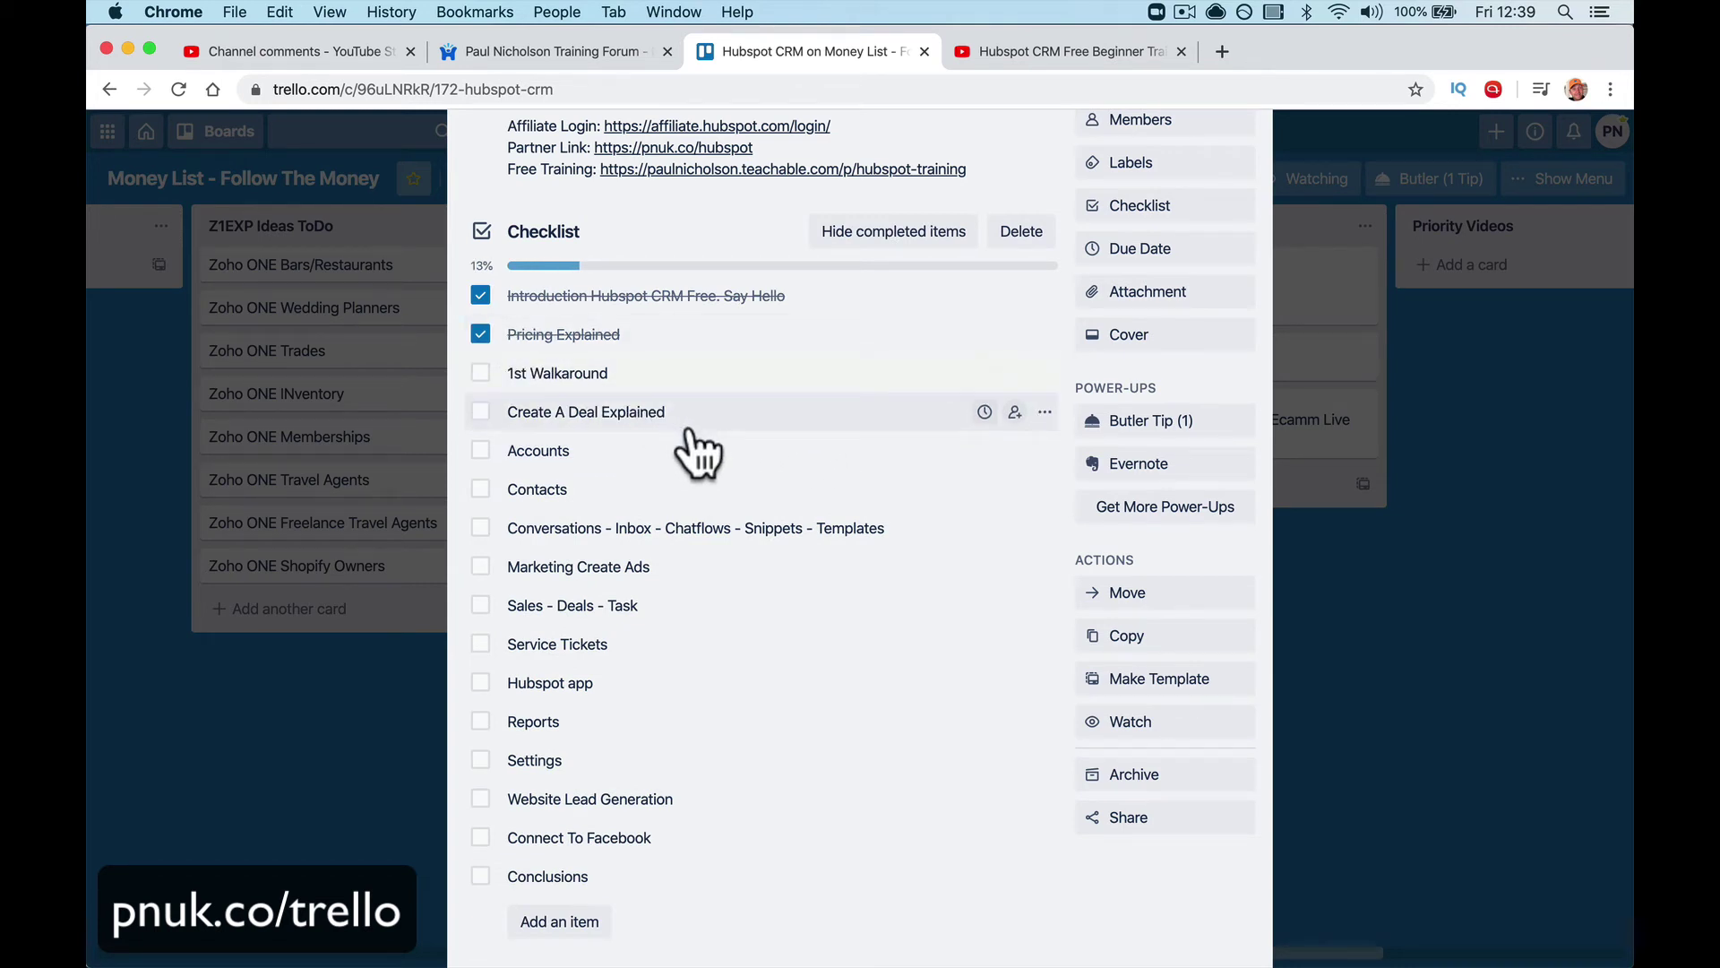
# Step: Expand the description of the YouTube video and compare its lesson timestamps with the checklist items on the Hubspot CRM card in Trello
pyautogui.click(1009, 53)
pyautogui.scroll(-5, 609, 327)
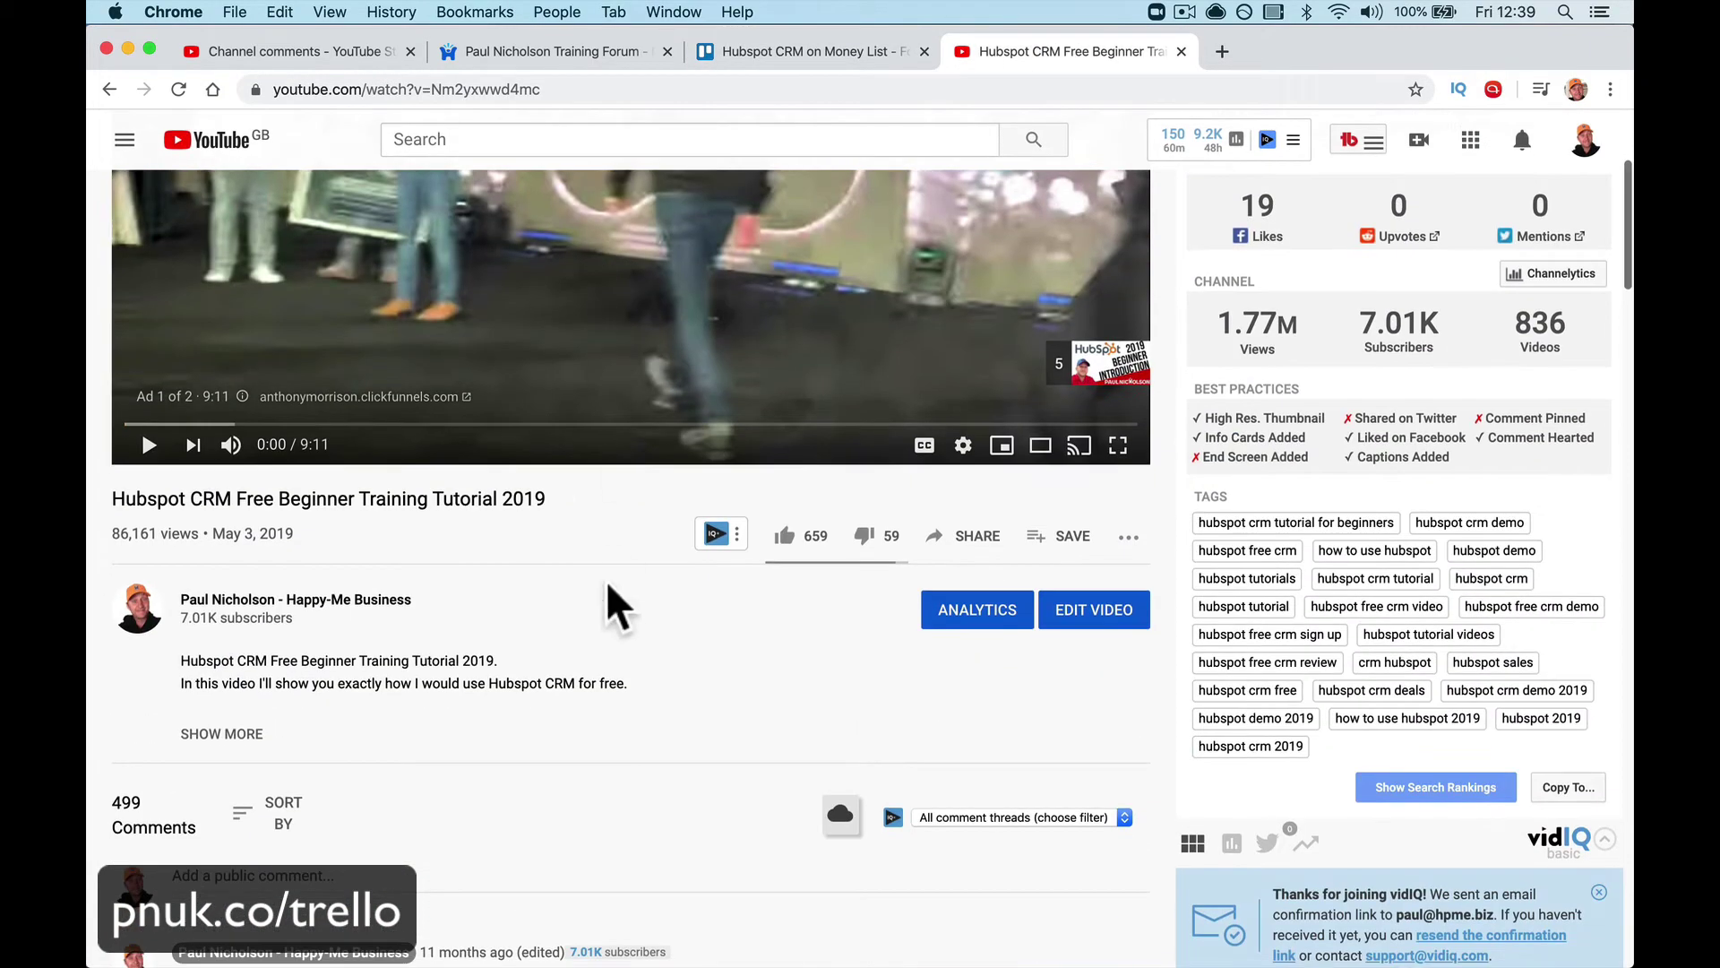
pyautogui.click(860, 54)
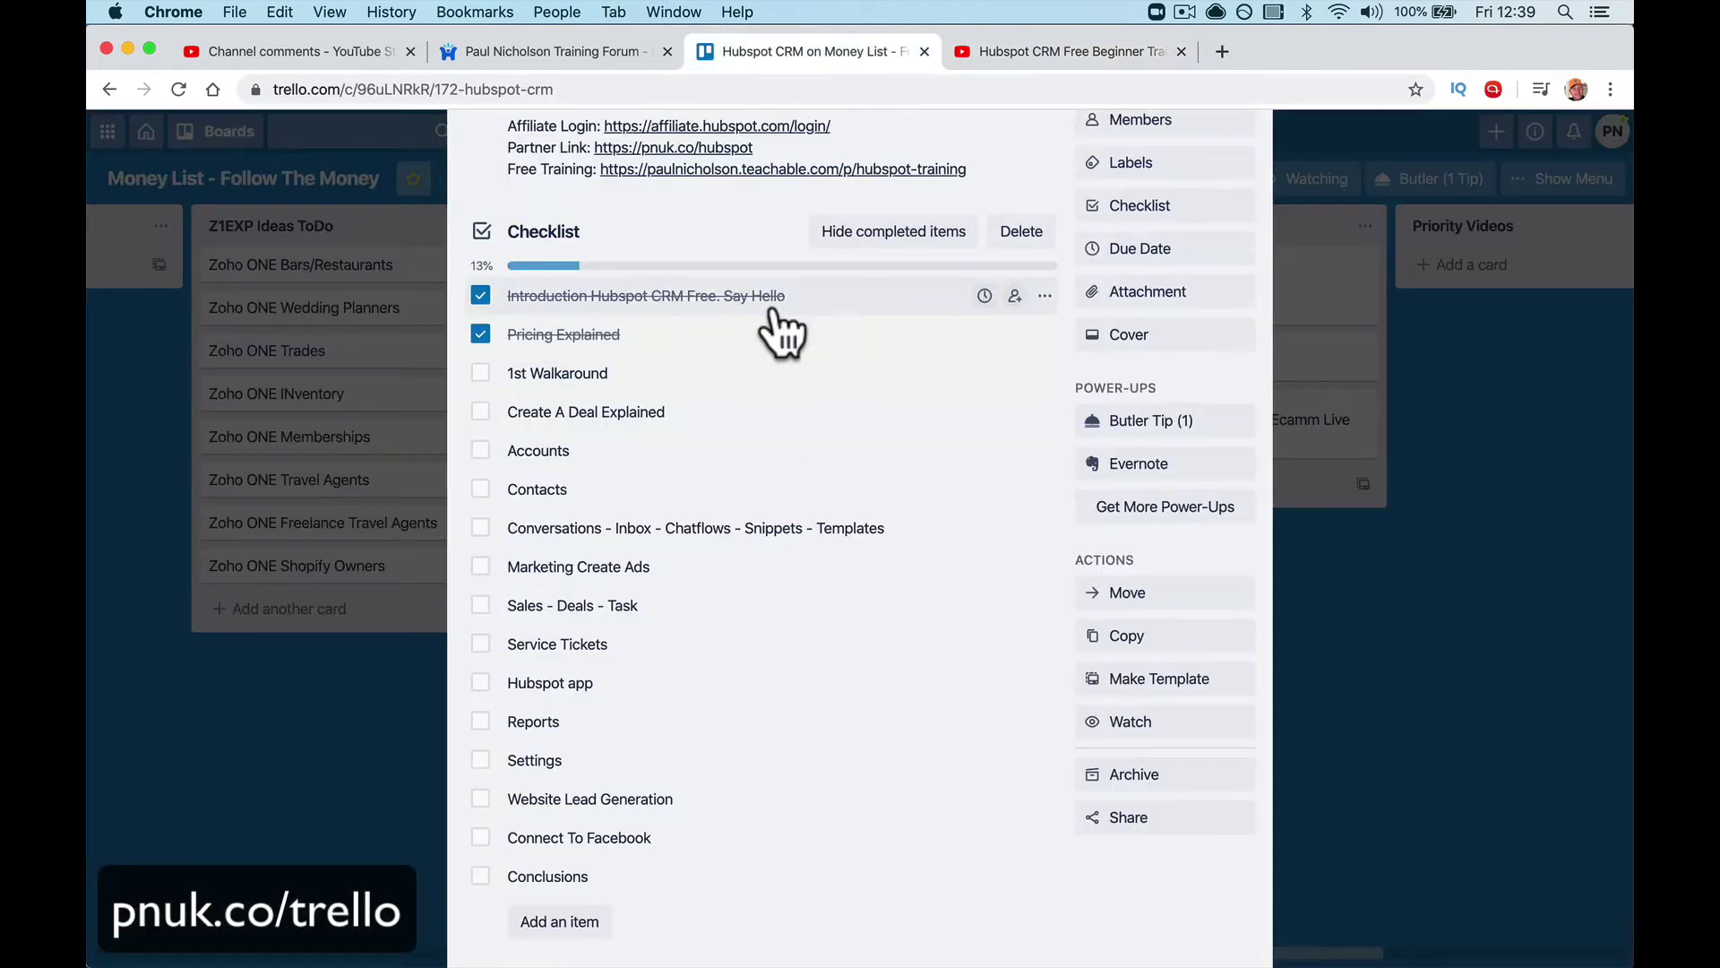
pyautogui.click(1009, 53)
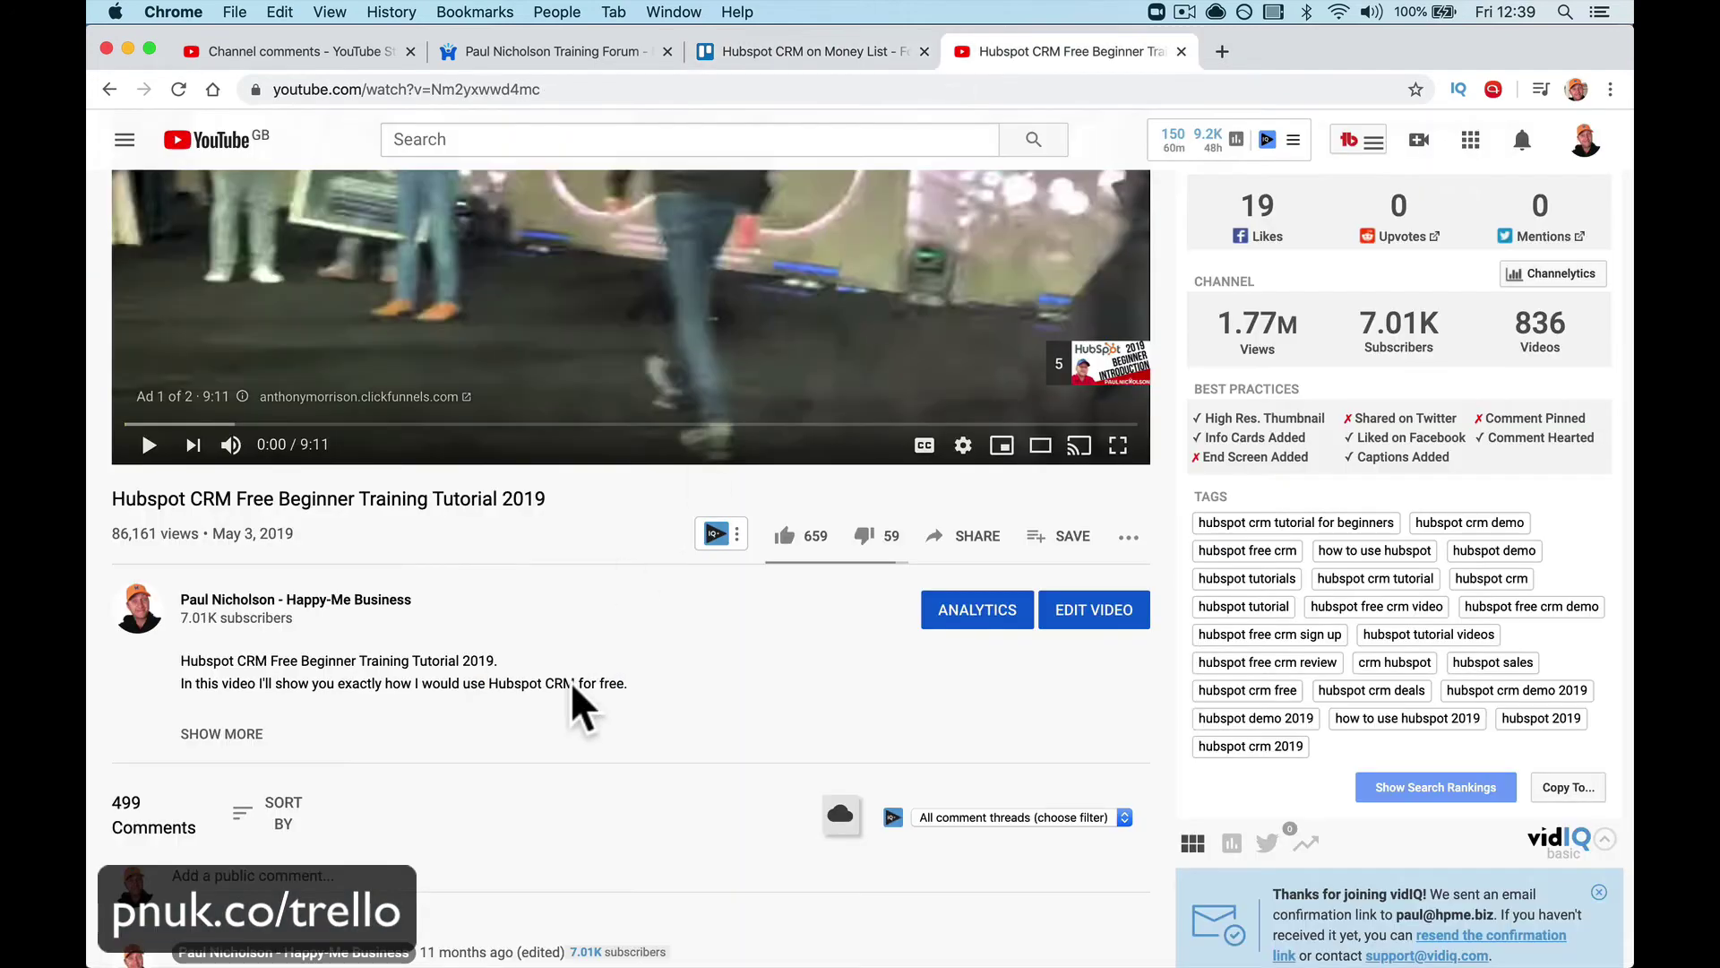
pyautogui.click(260, 737)
pyautogui.scroll(-3, 369, 793)
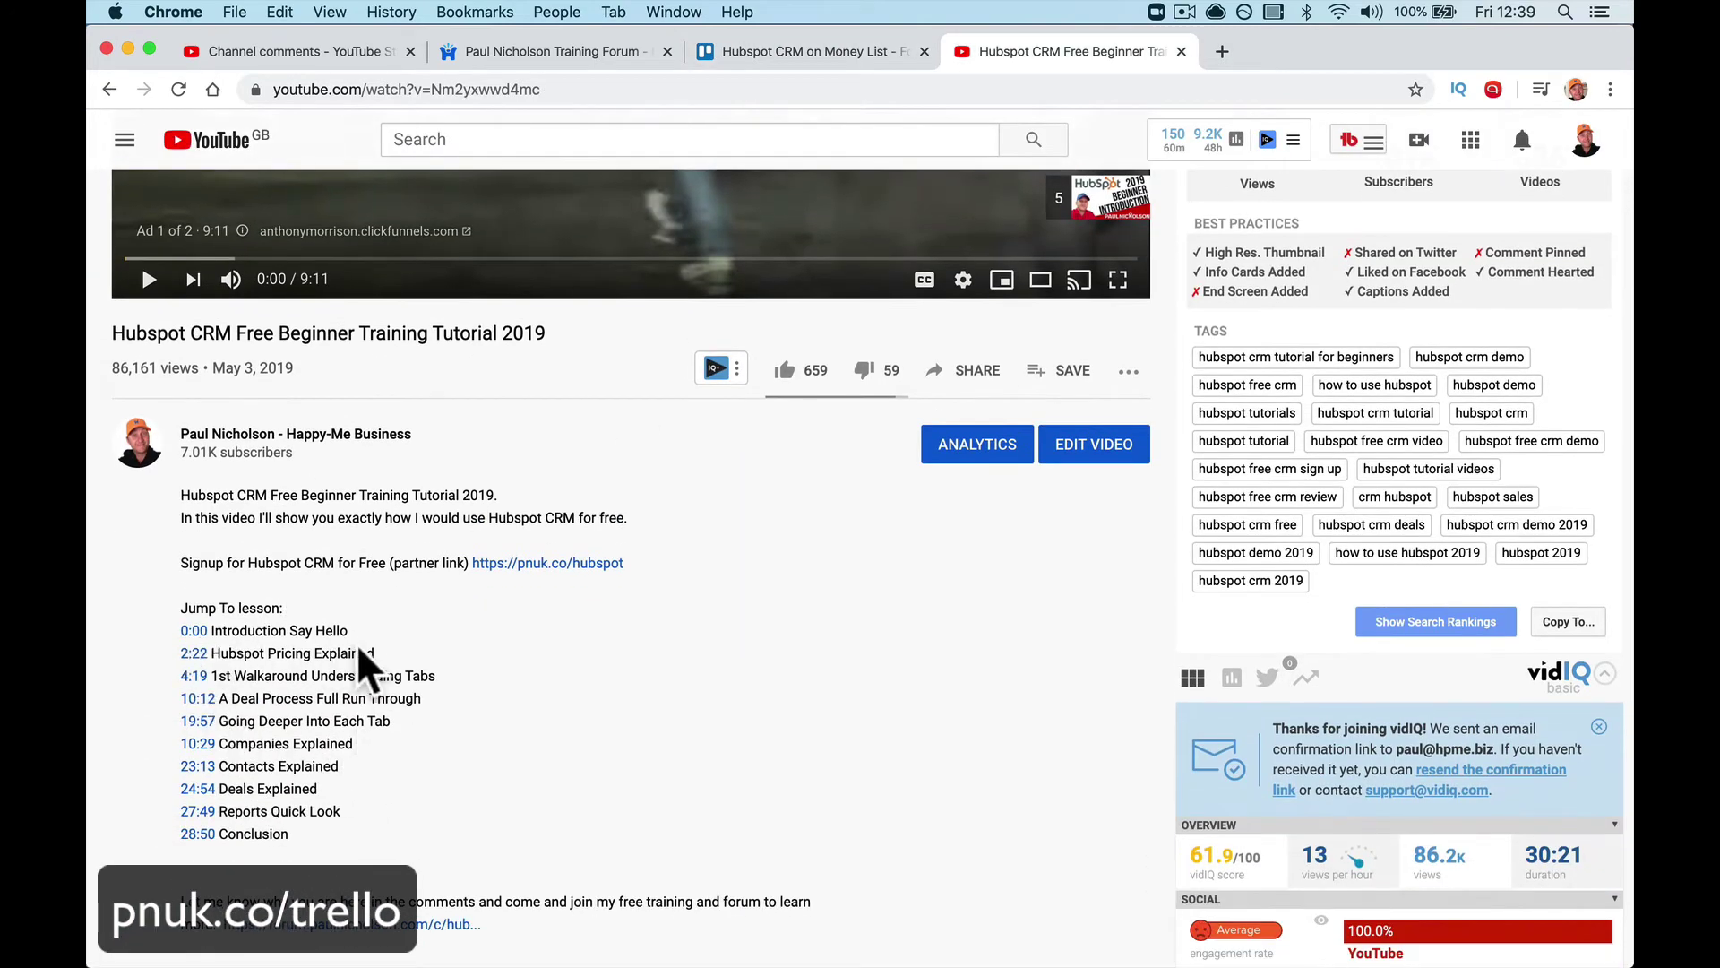
pyautogui.click(896, 51)
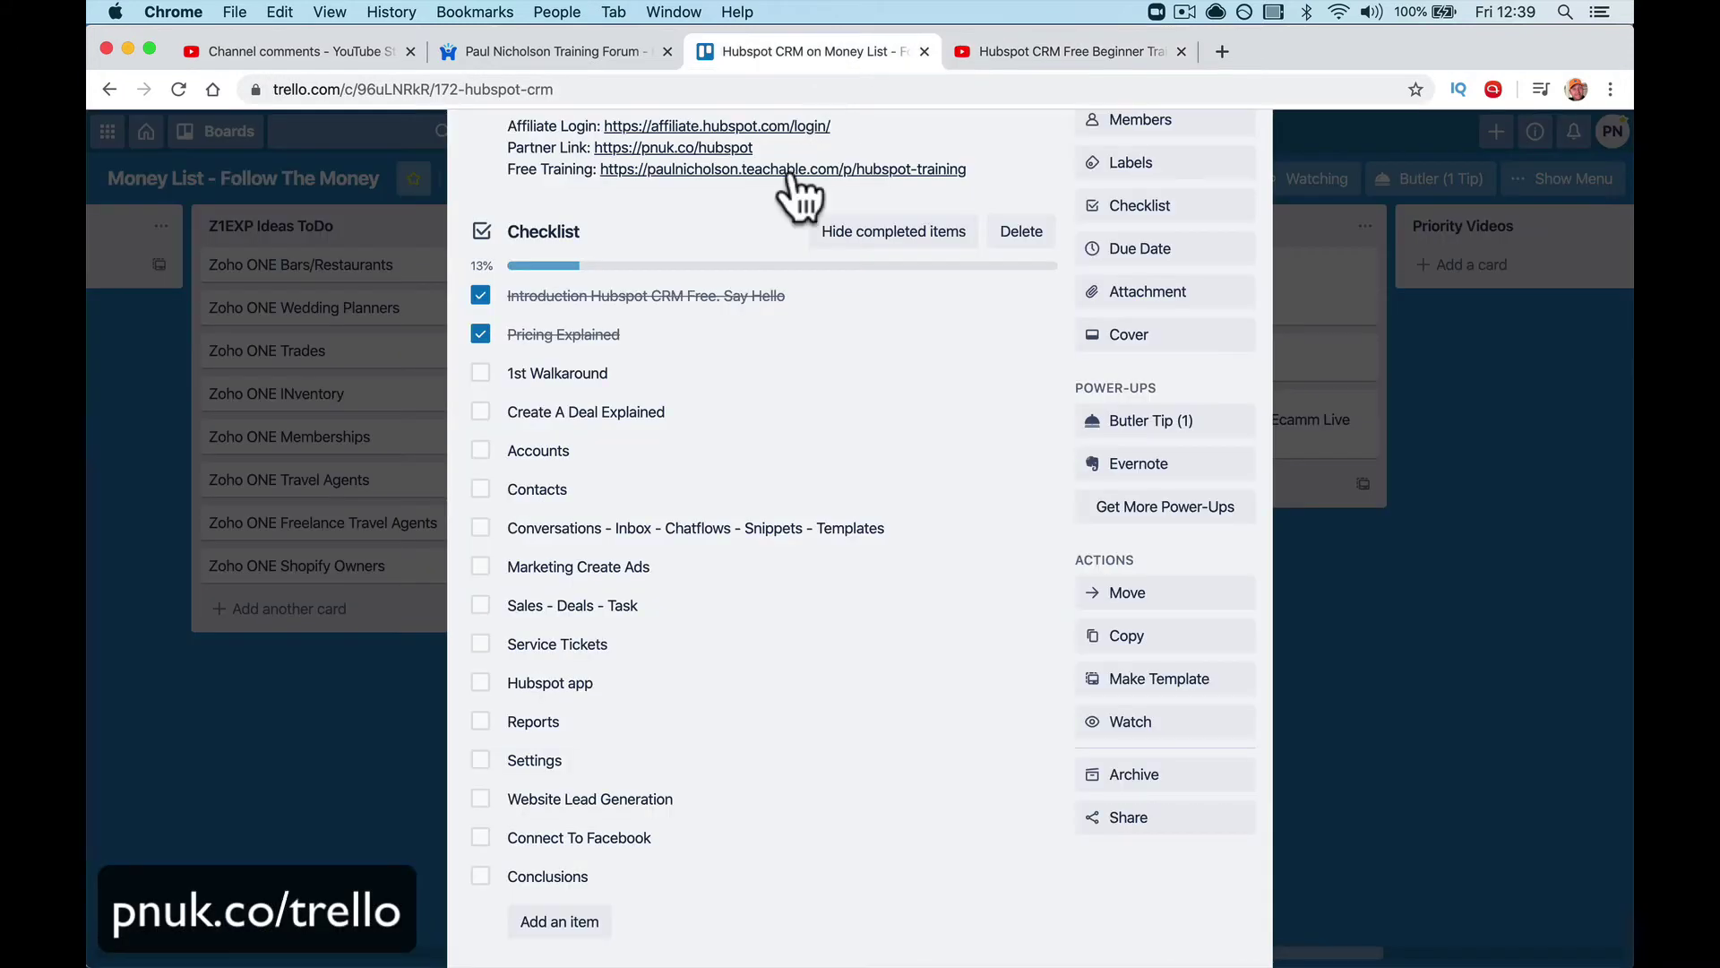
pyautogui.click(481, 334)
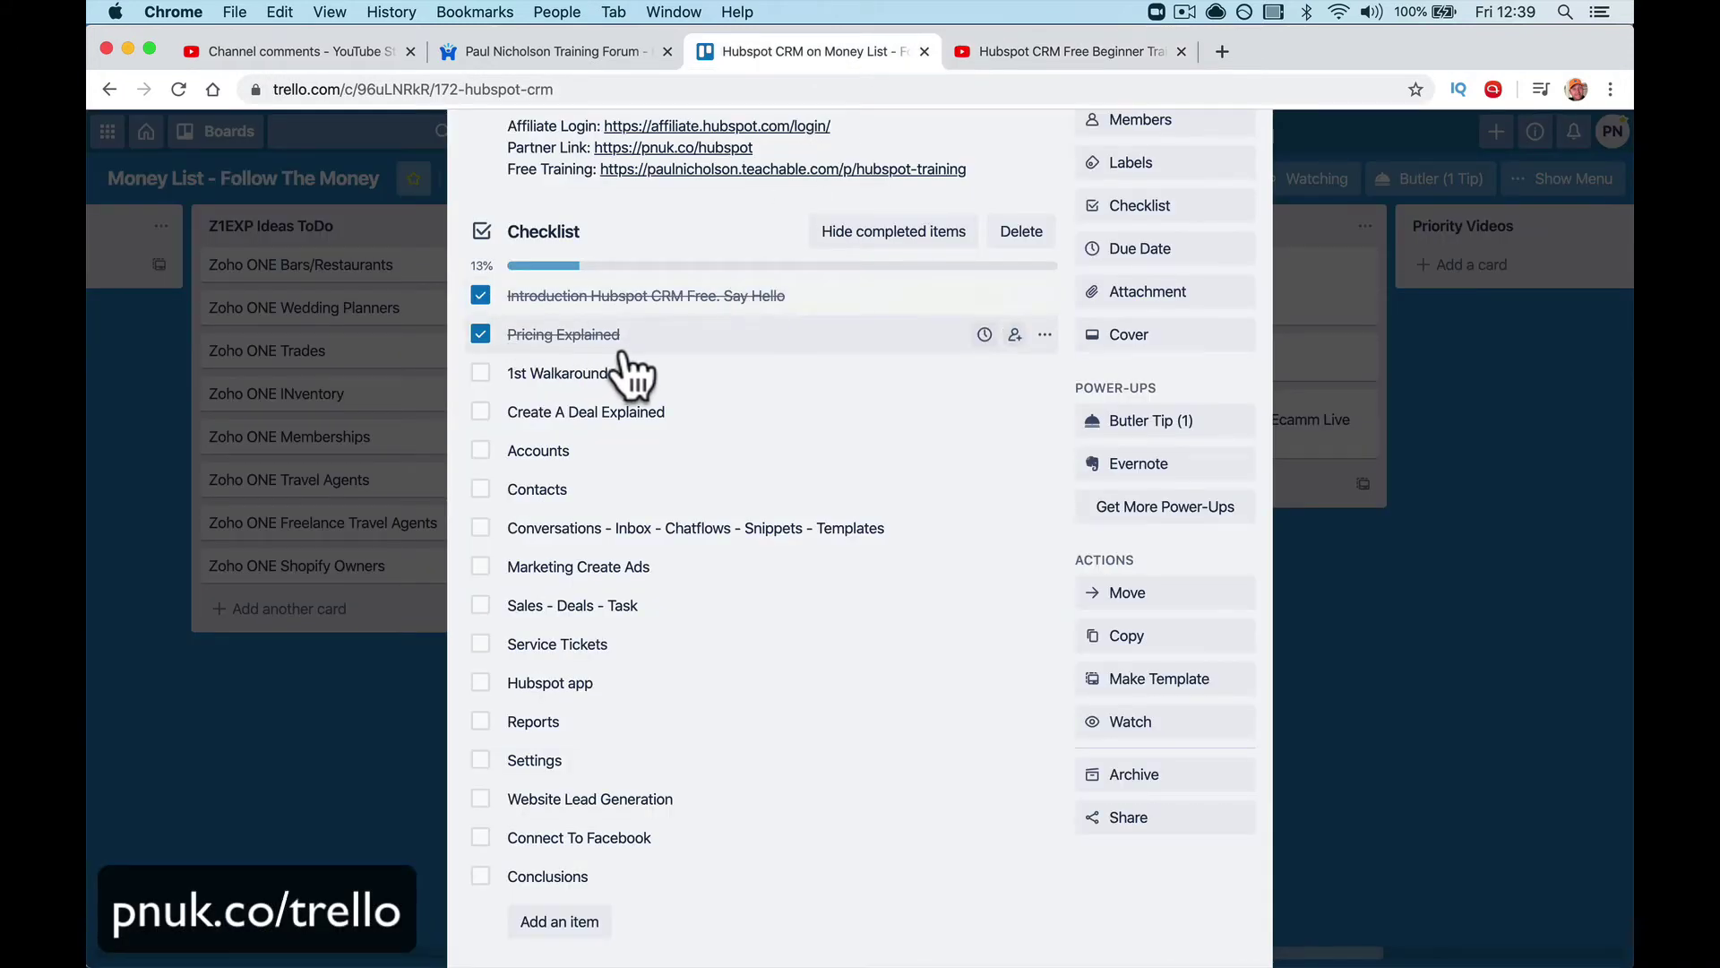
pyautogui.click(995, 54)
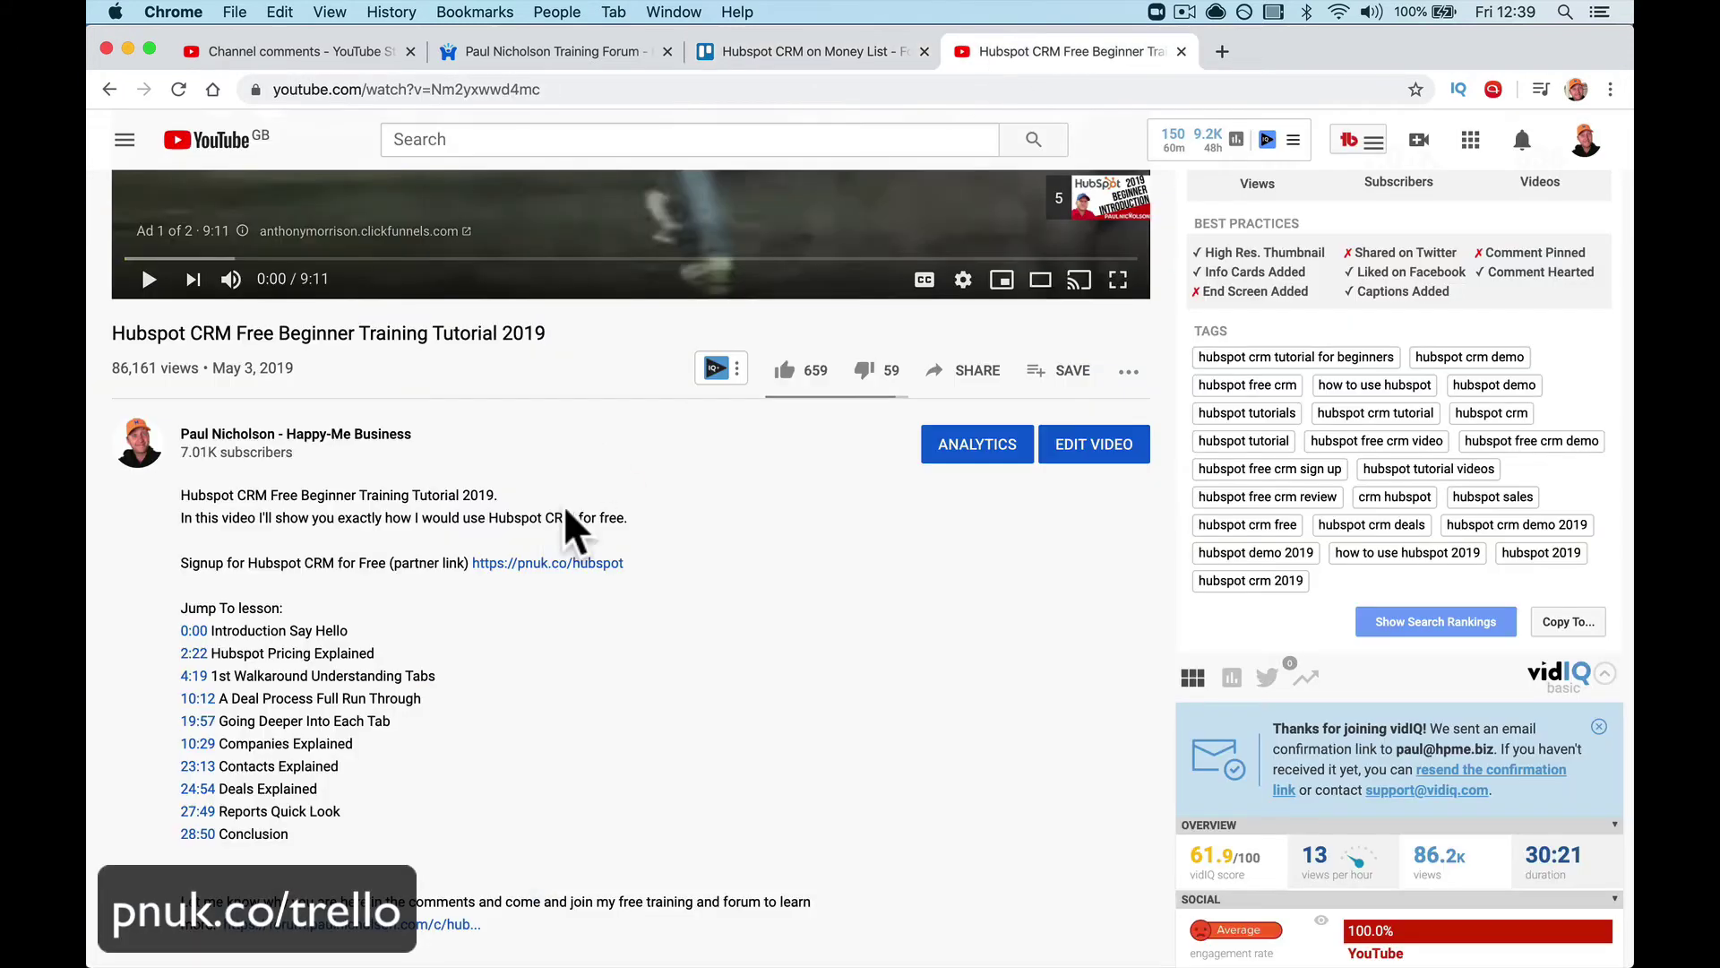
# Step: On the Hubspot CRM card, leave "1st Walkaround", "Pricing Explained" and "Introduction Hubspot CRM Free. Say Hello" all unchecked, and close the card
pyautogui.click(779, 55)
pyautogui.click(481, 373)
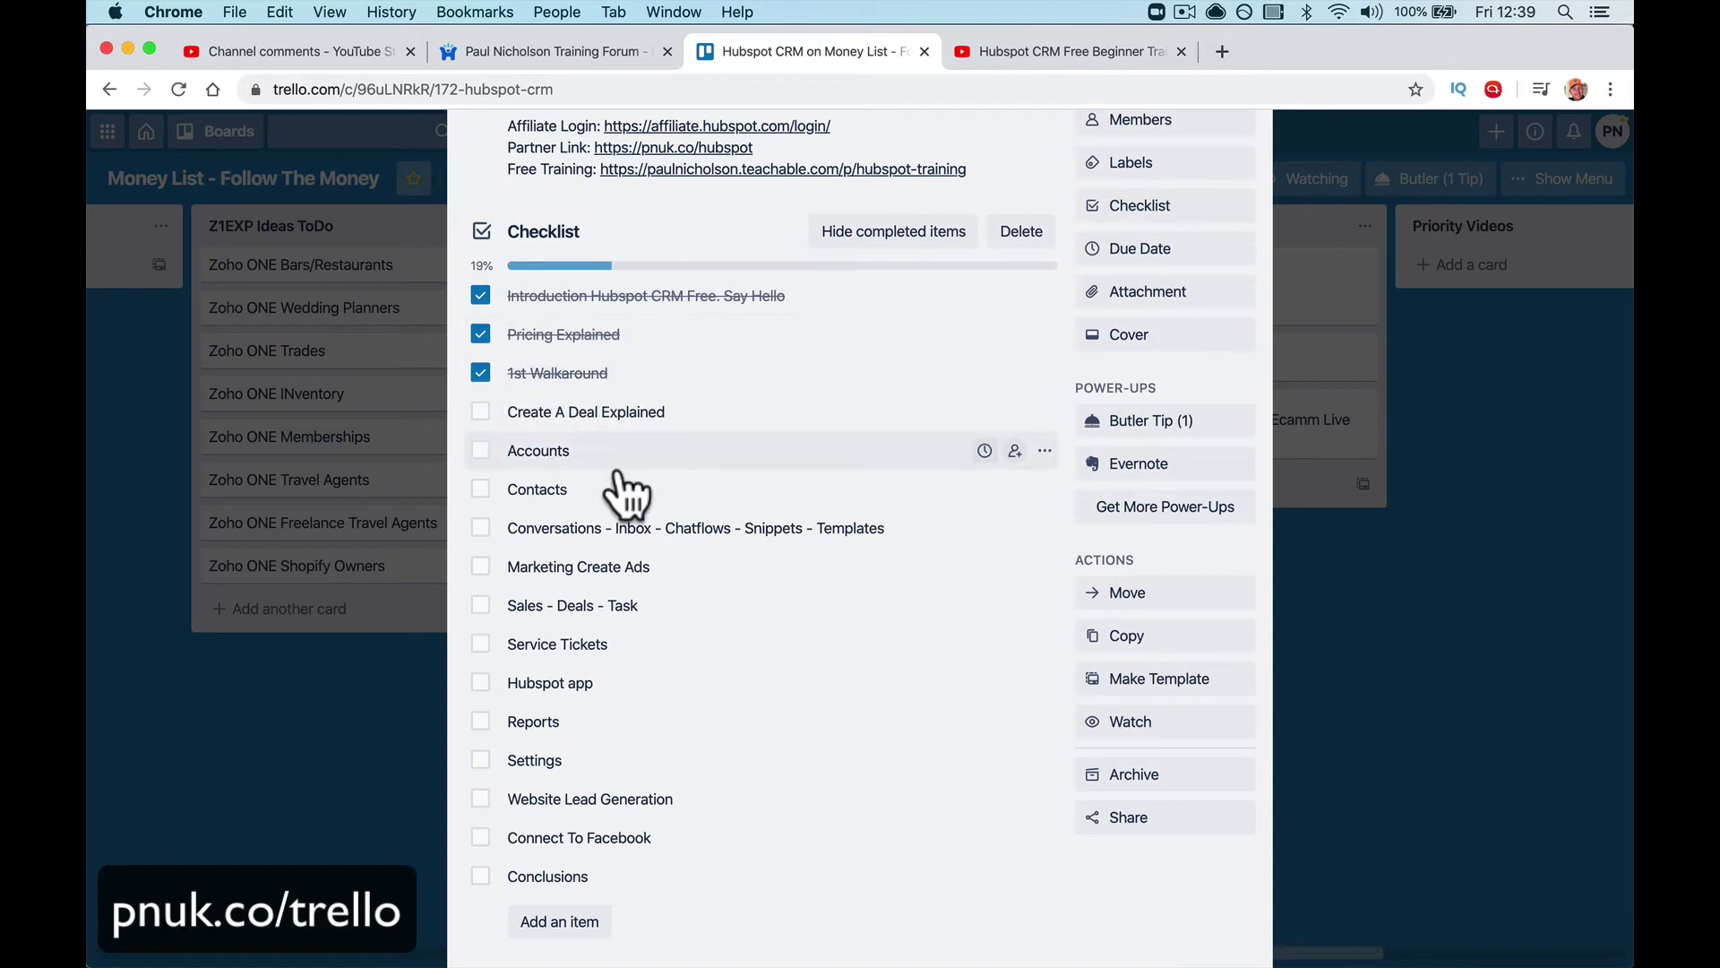
pyautogui.click(481, 372)
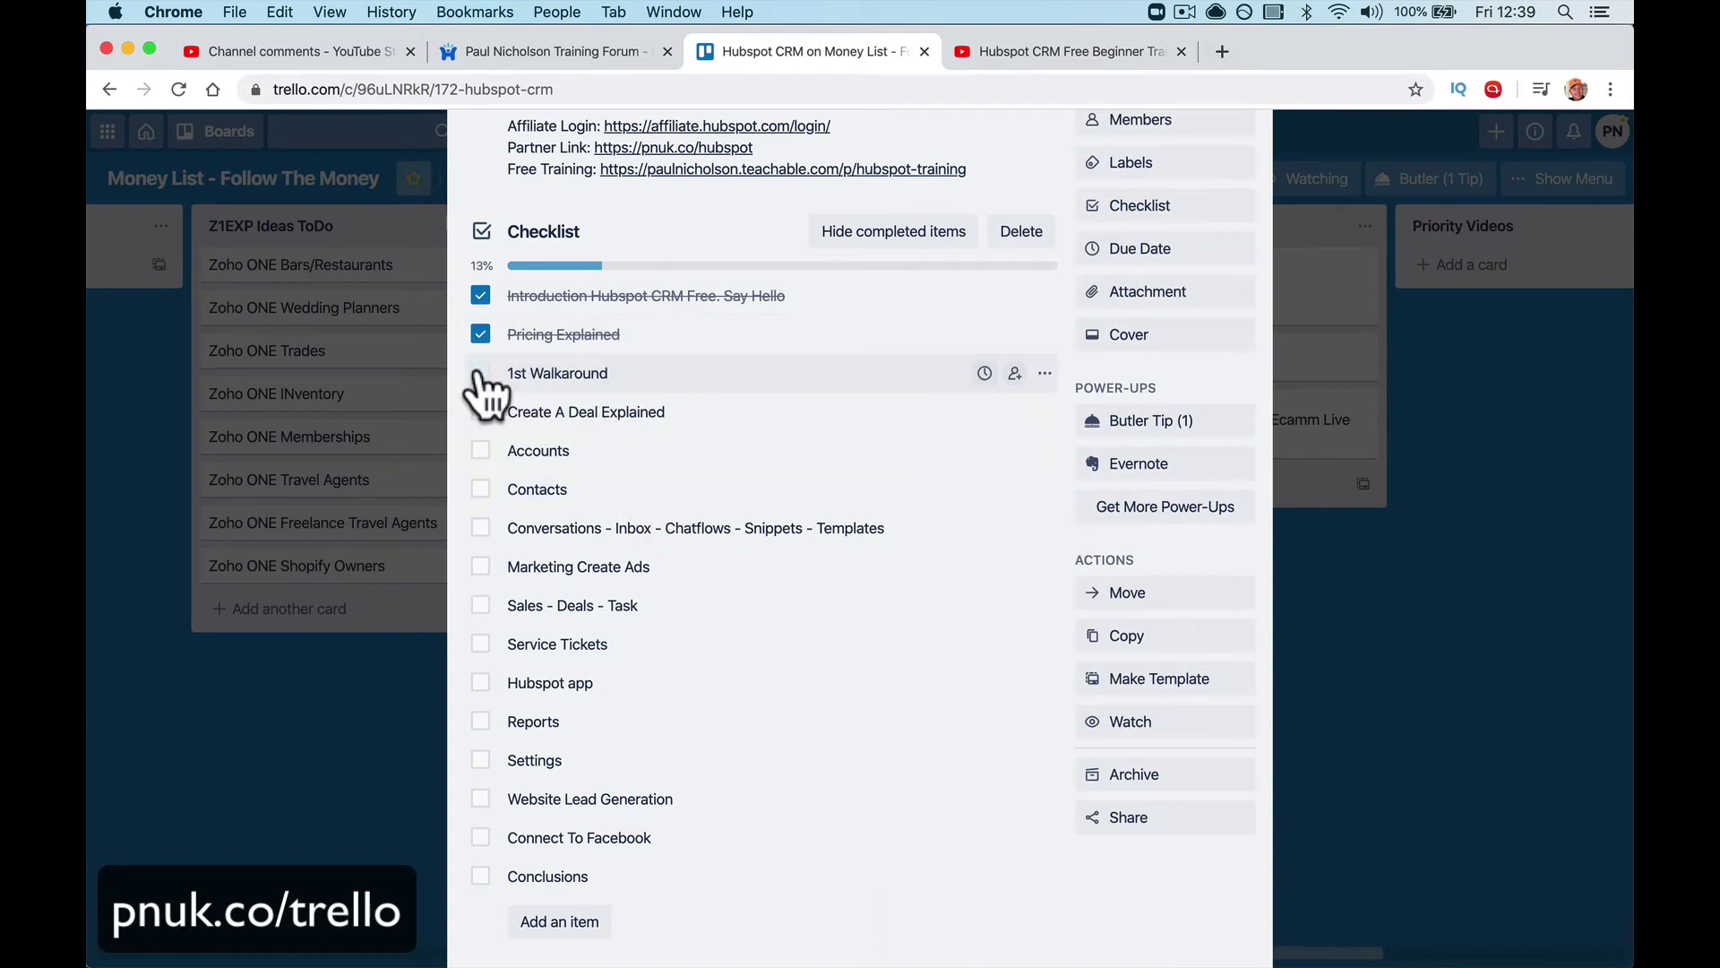
pyautogui.click(481, 334)
pyautogui.click(481, 296)
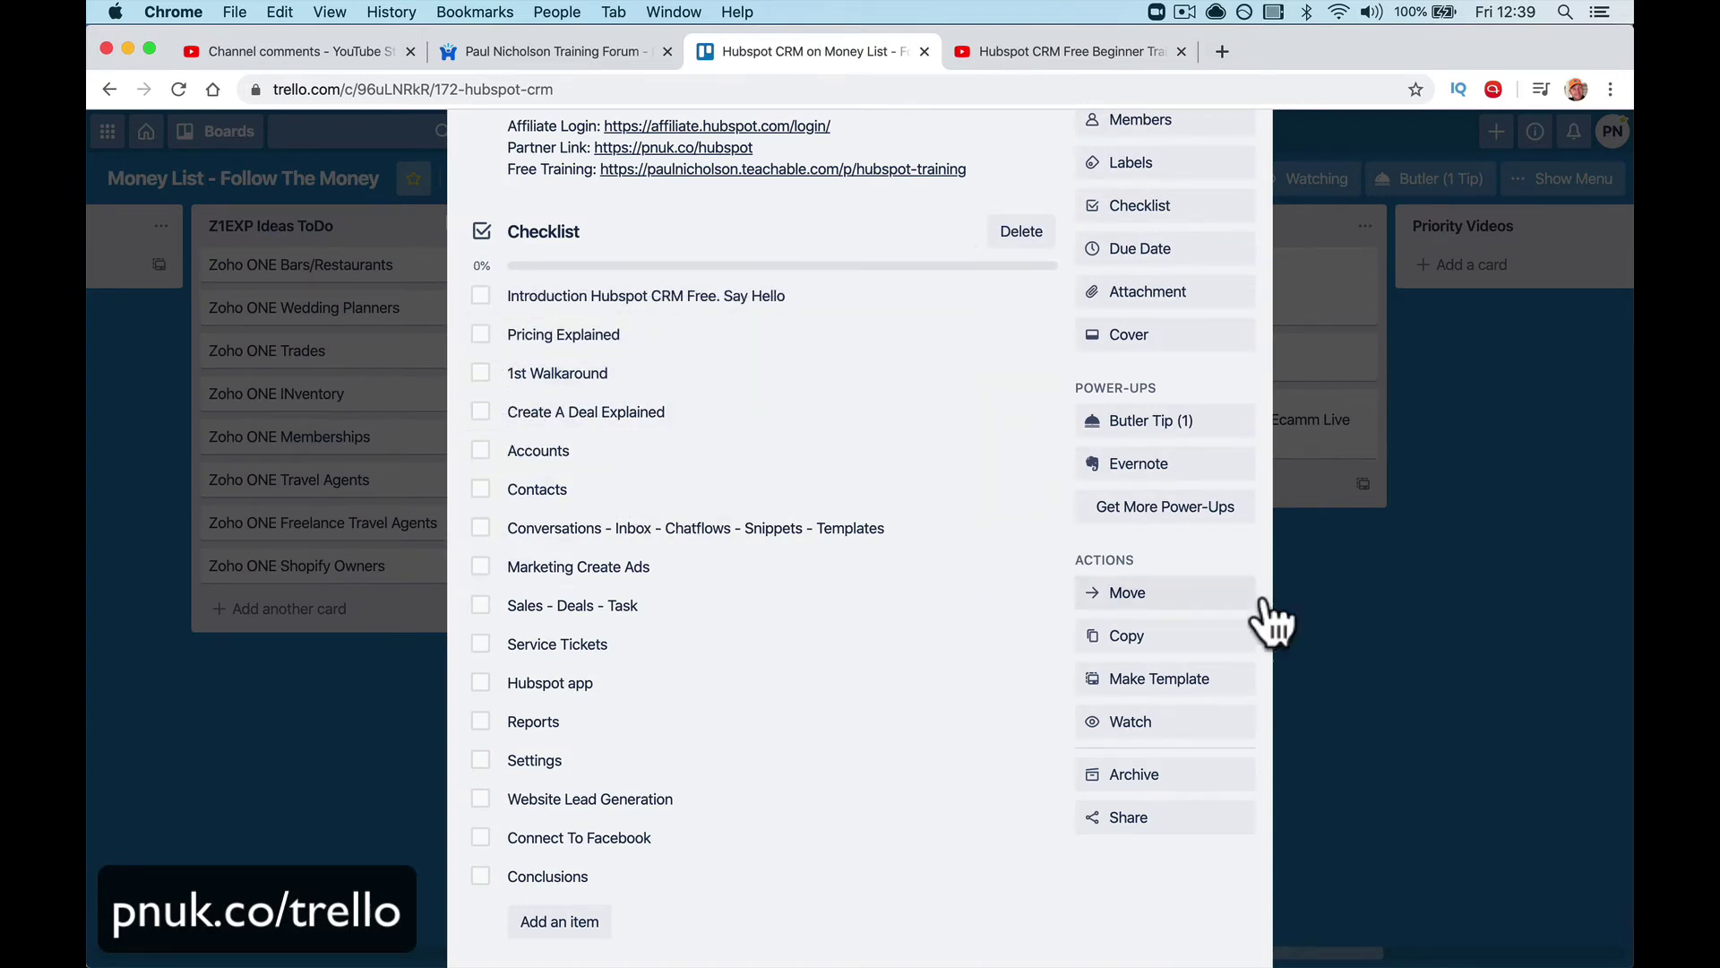
pyautogui.click(1369, 618)
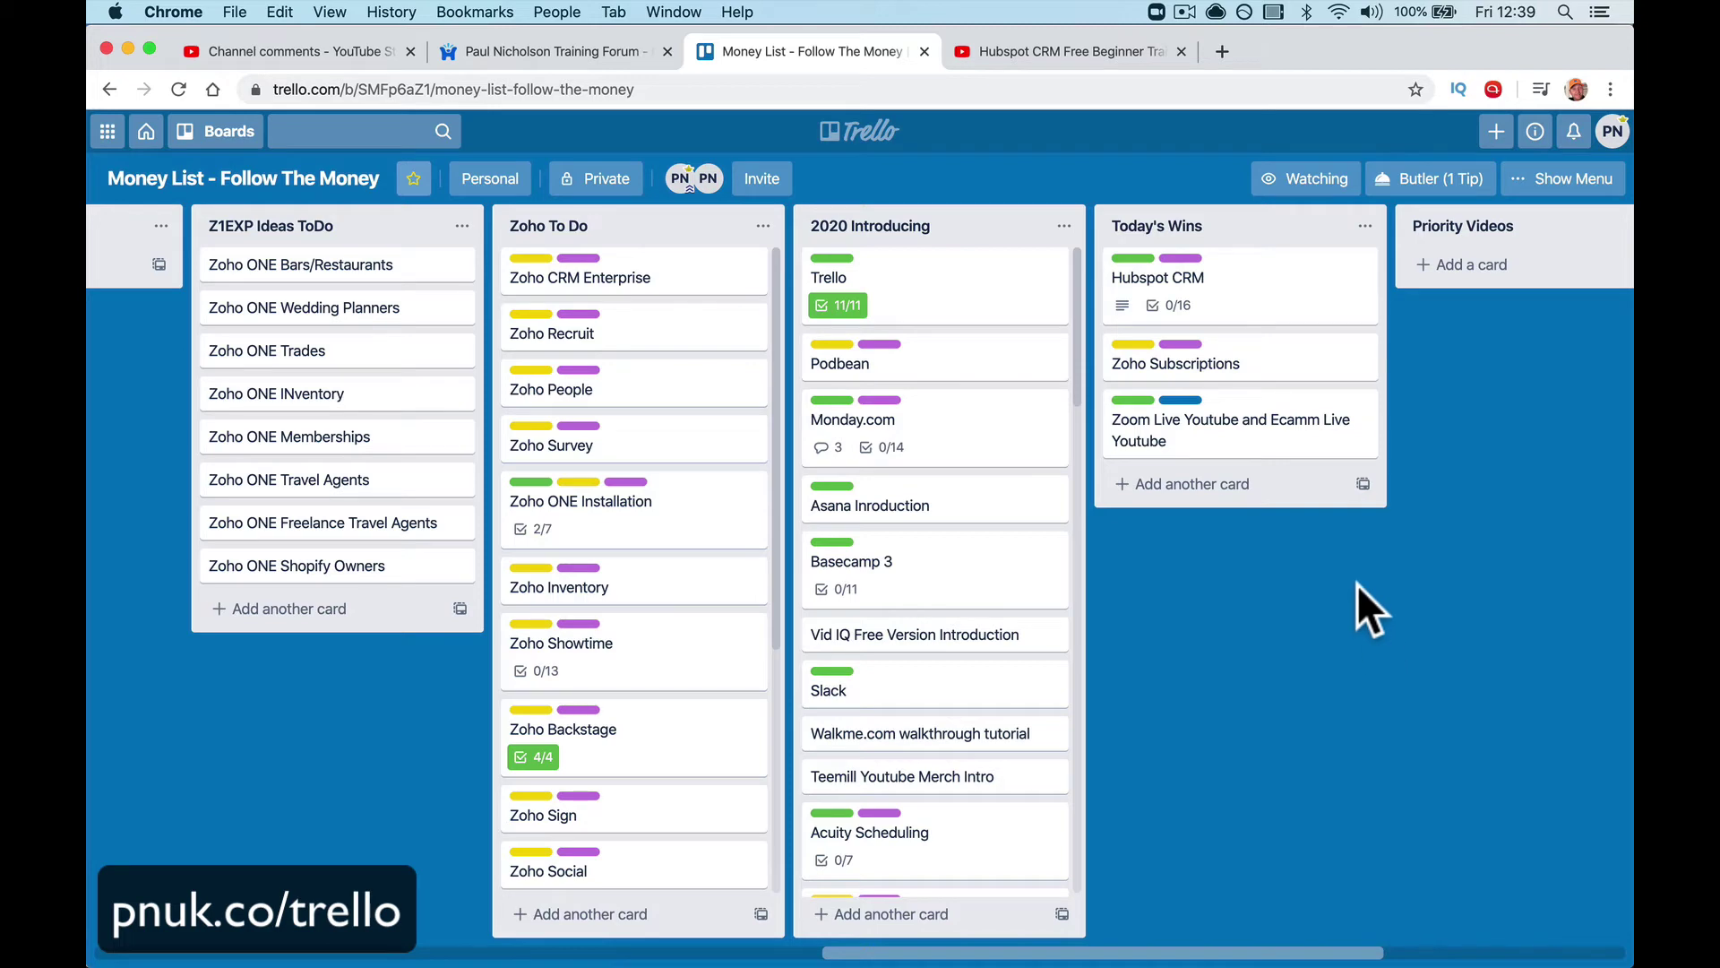
# Step: Move the Hubspot CRM card from Today's Wins to the top of Introducing 2021 and place Teachable directly below it
pyautogui.moveTo(1279, 330); pyautogui.dragTo(576, 315)
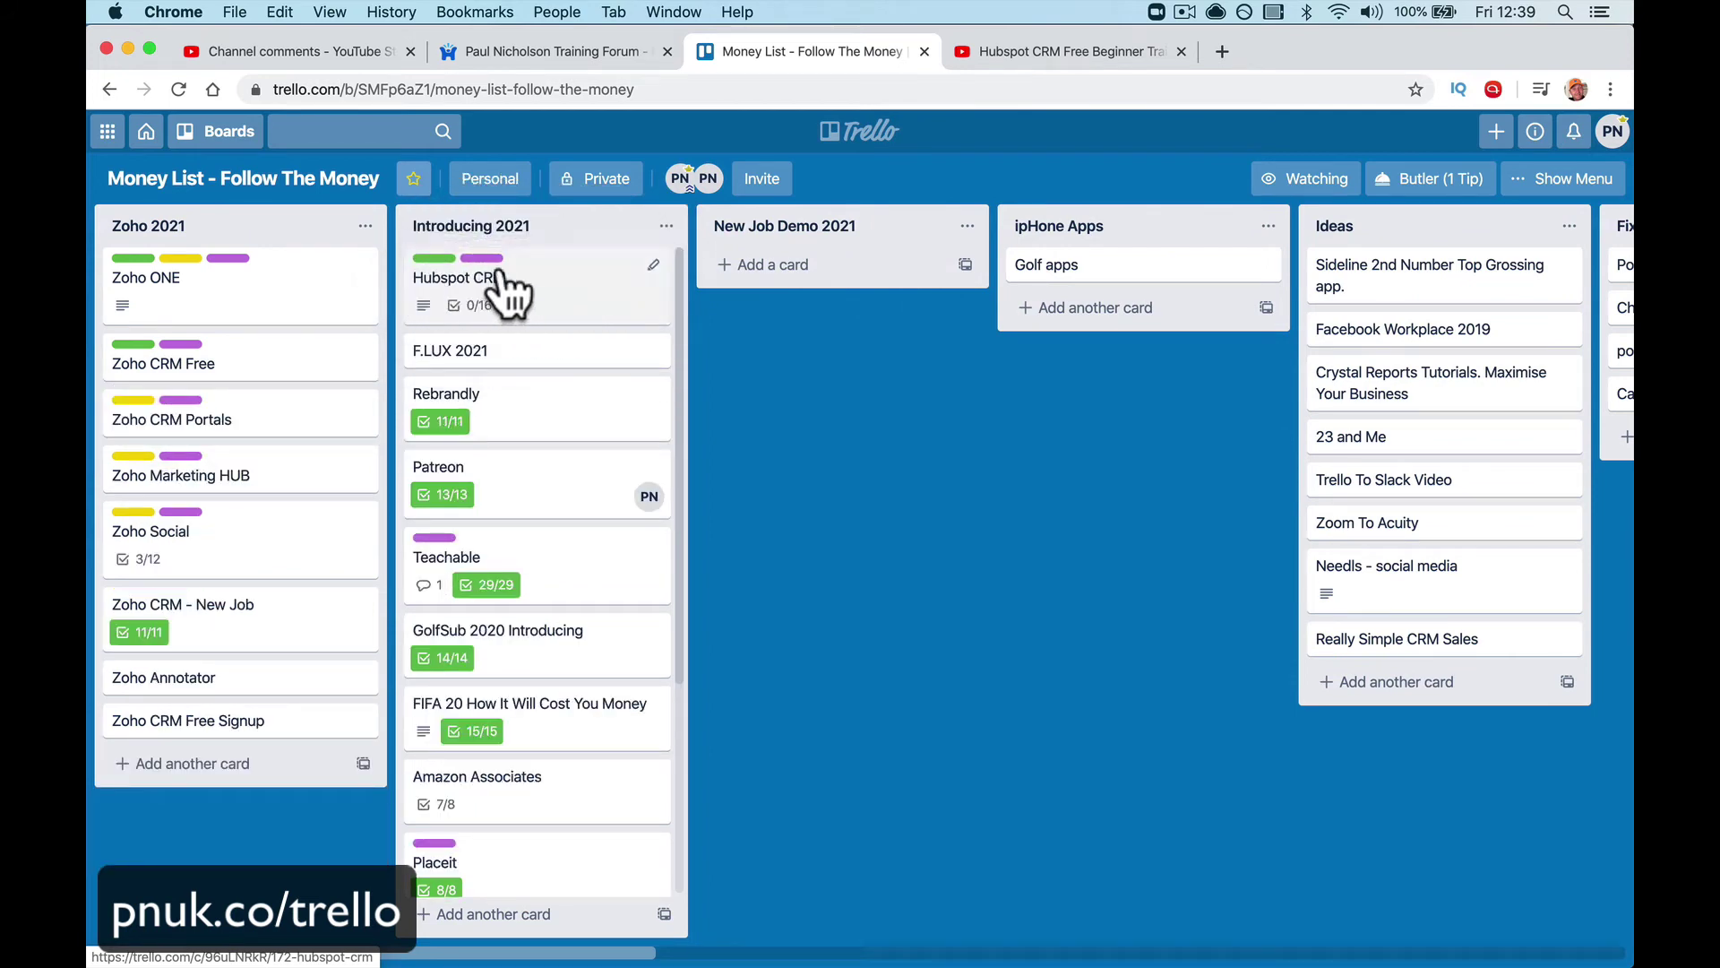
pyautogui.moveTo(551, 587); pyautogui.dragTo(578, 369)
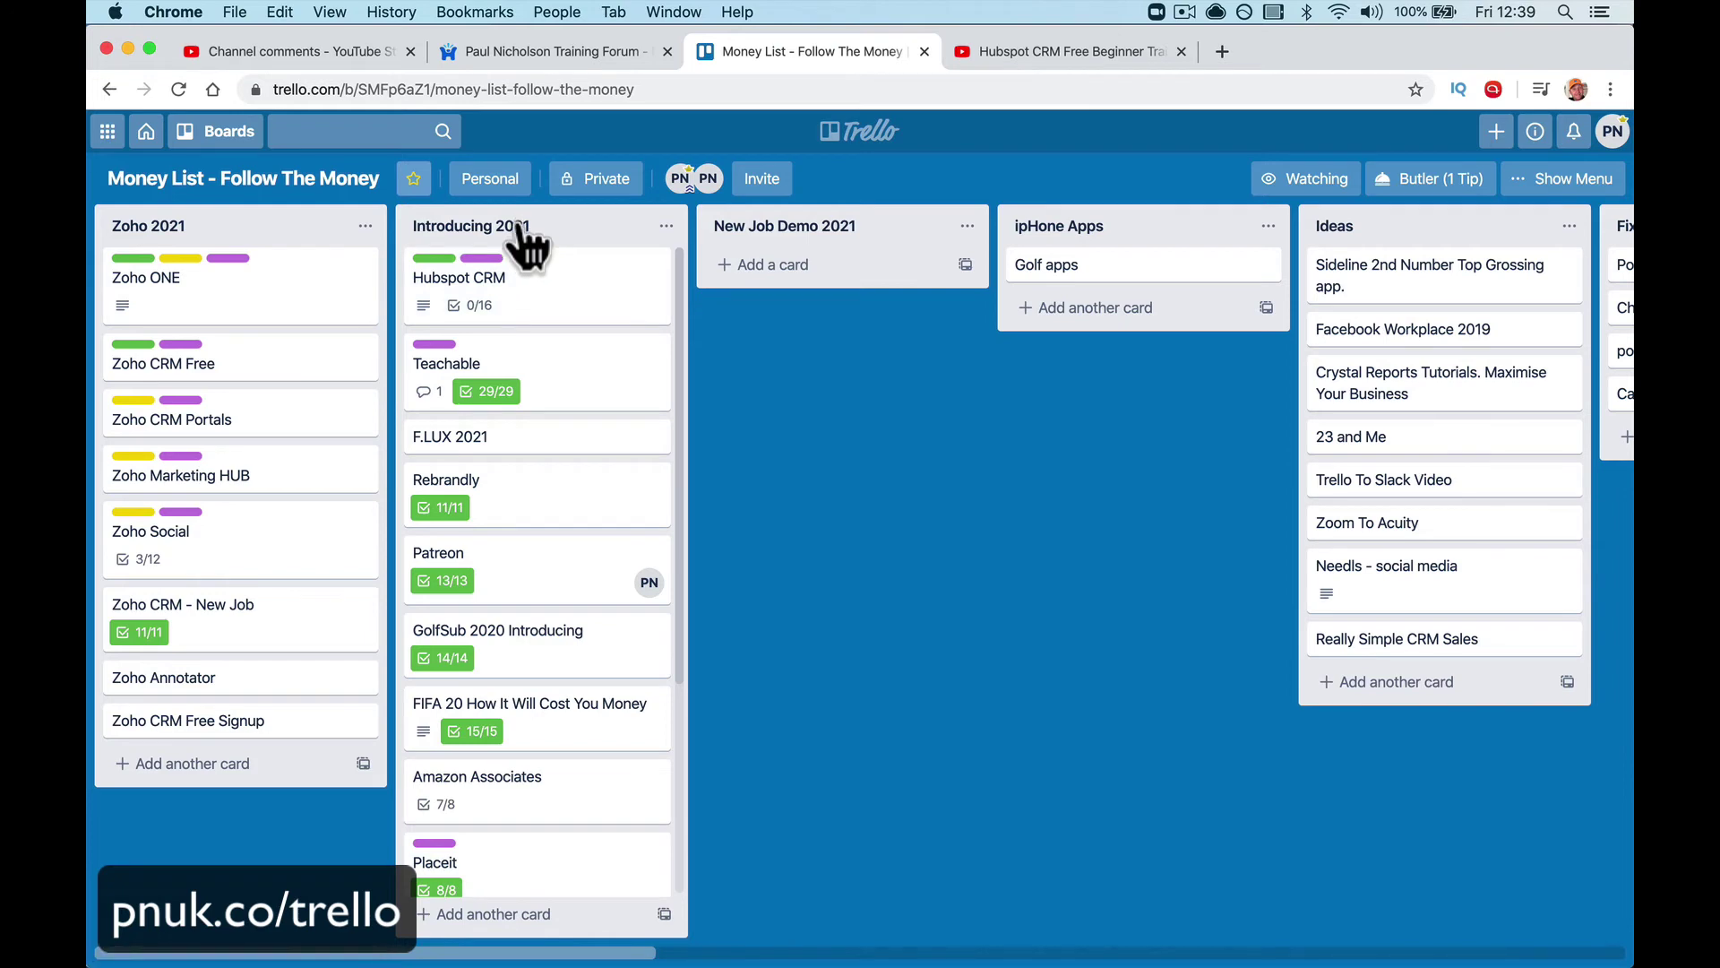
# Step: Swap the positions of the Introducing 2021 and 2020 Introducing lists, and rename the latter "2022 Introducing"
pyautogui.moveTo(526, 242); pyautogui.dragTo(1044, 426)
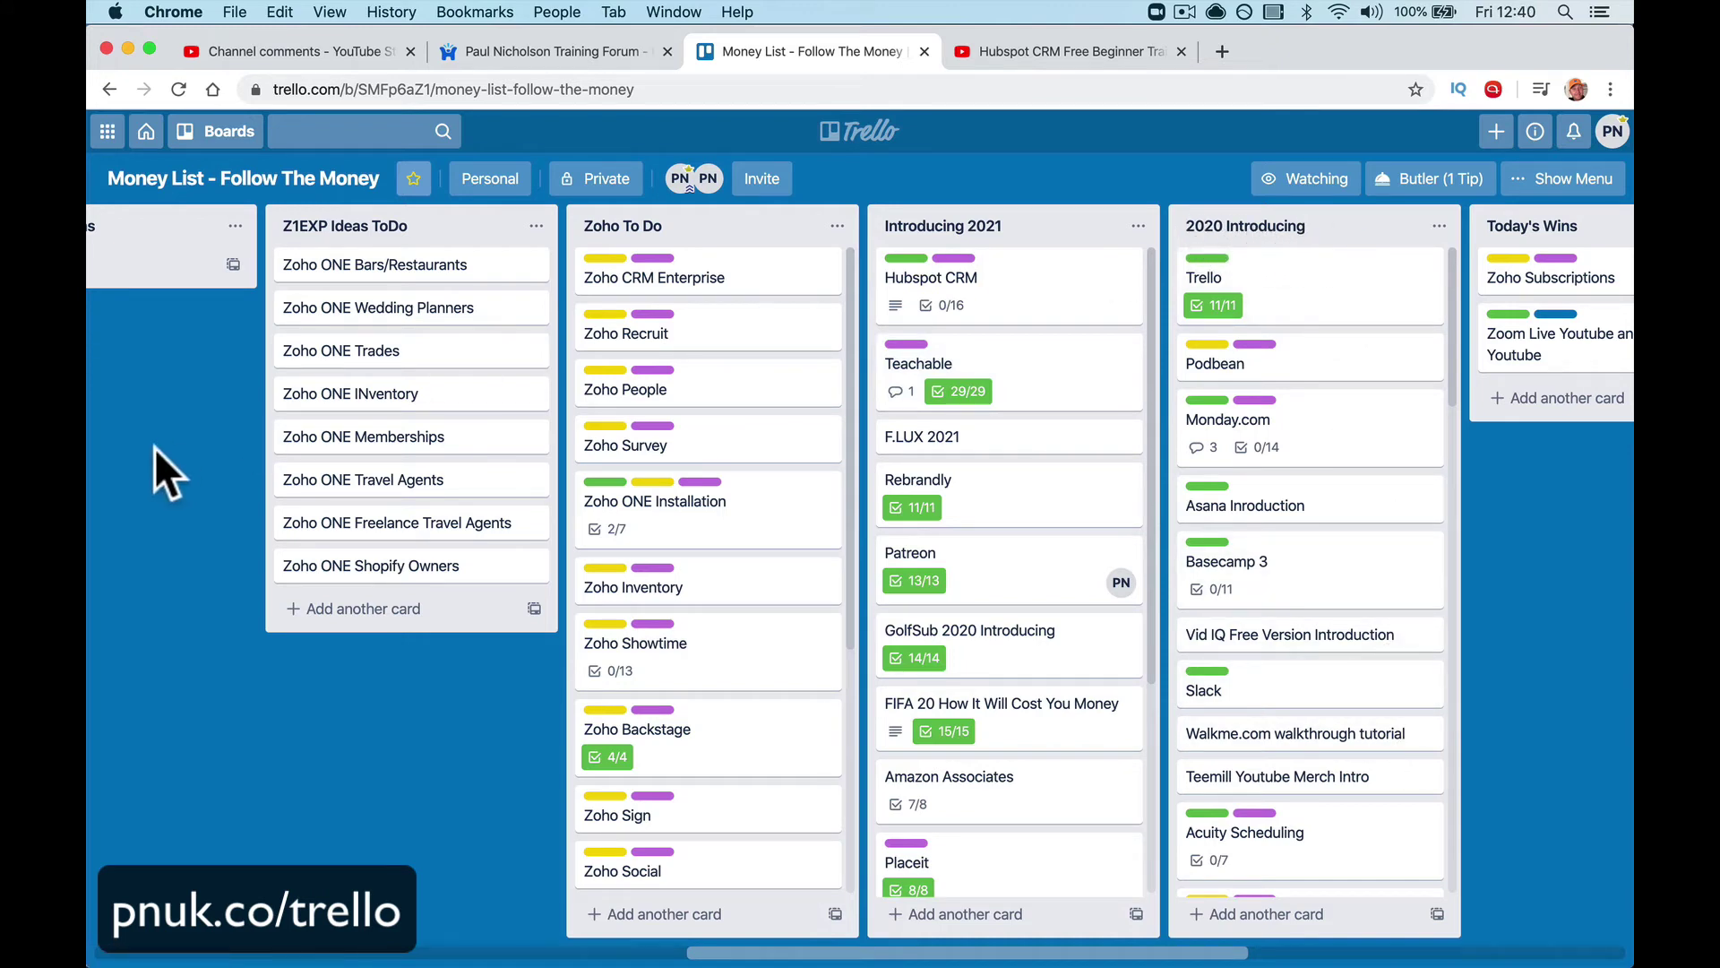
pyautogui.moveTo(1308, 235); pyautogui.dragTo(533, 267)
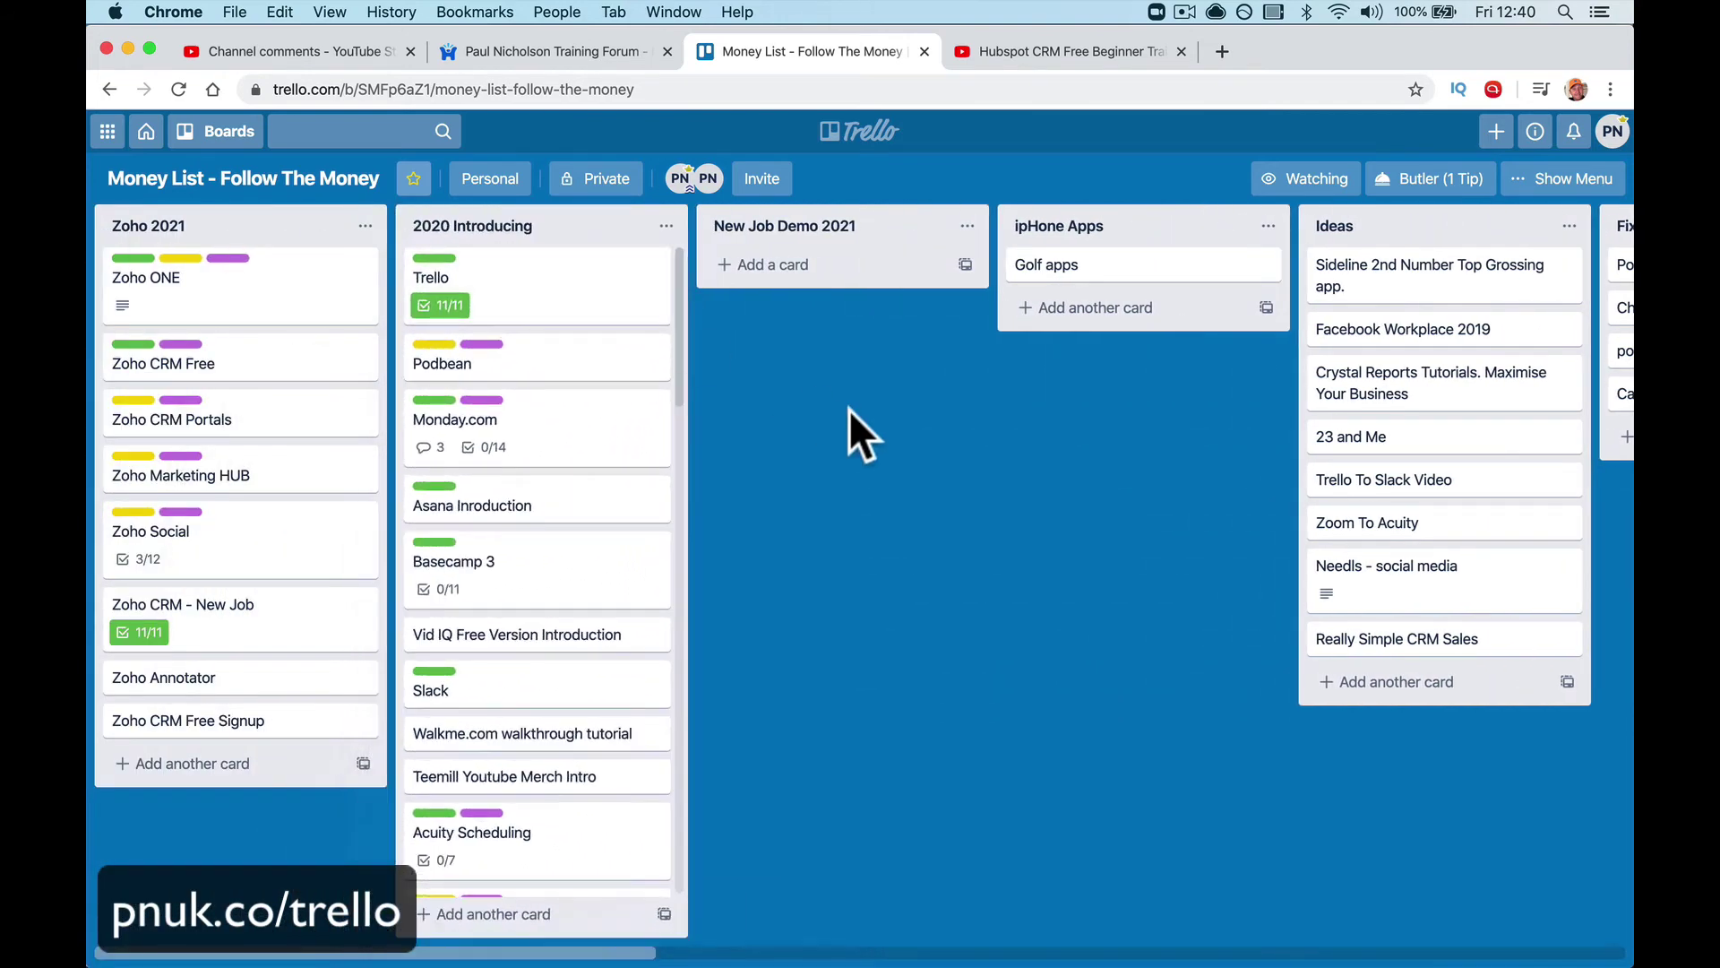
pyautogui.click(450, 227)
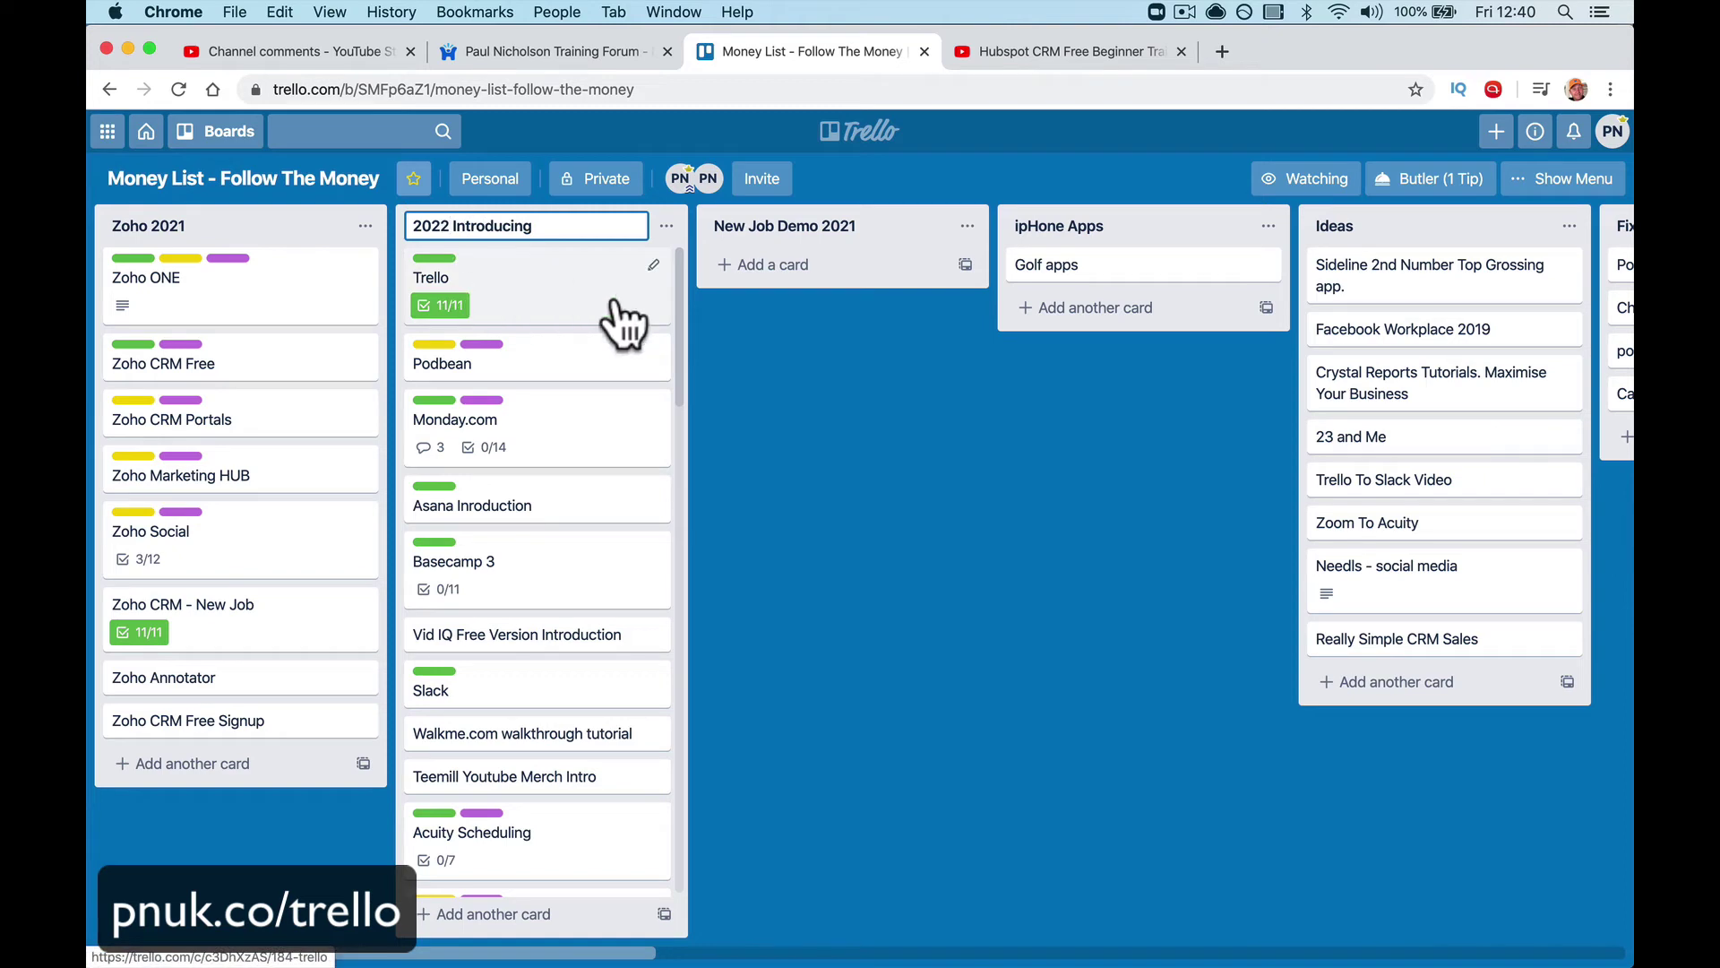
pyautogui.click(826, 450)
# Step: Move the Hubspot CRM card from Introducing 2021 to the top of the 2022 Introducing list
pyautogui.hscroll(15, 1359, 447)
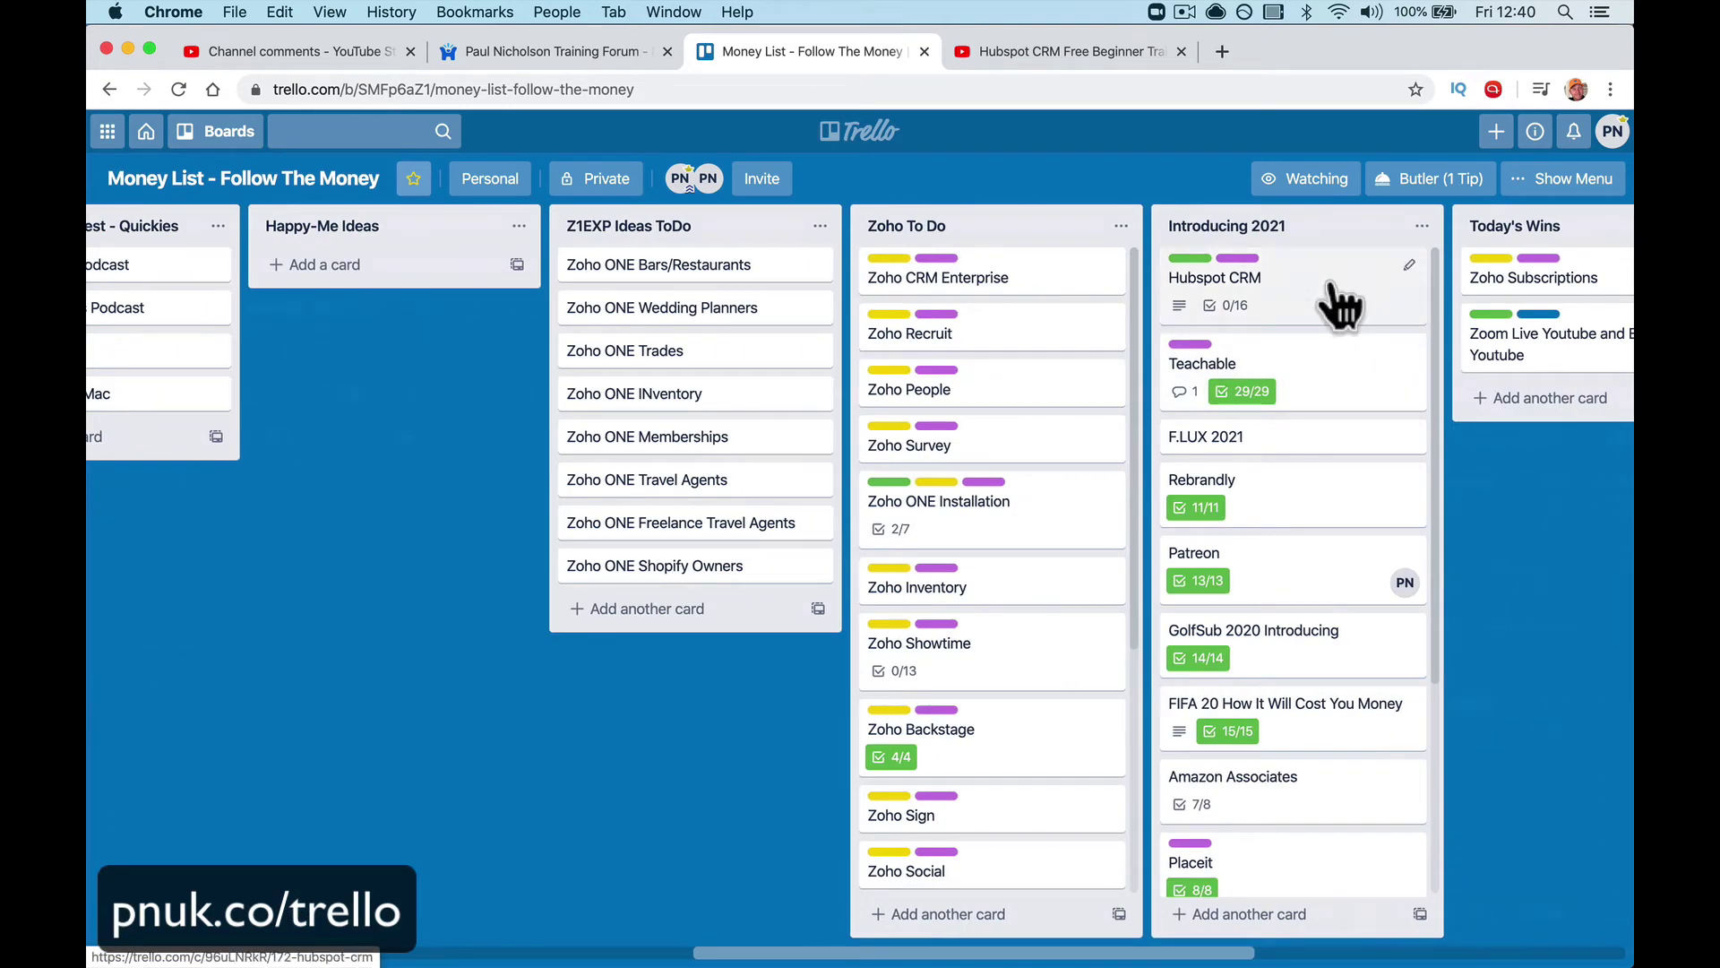
pyautogui.moveTo(1341, 305); pyautogui.dragTo(550, 288)
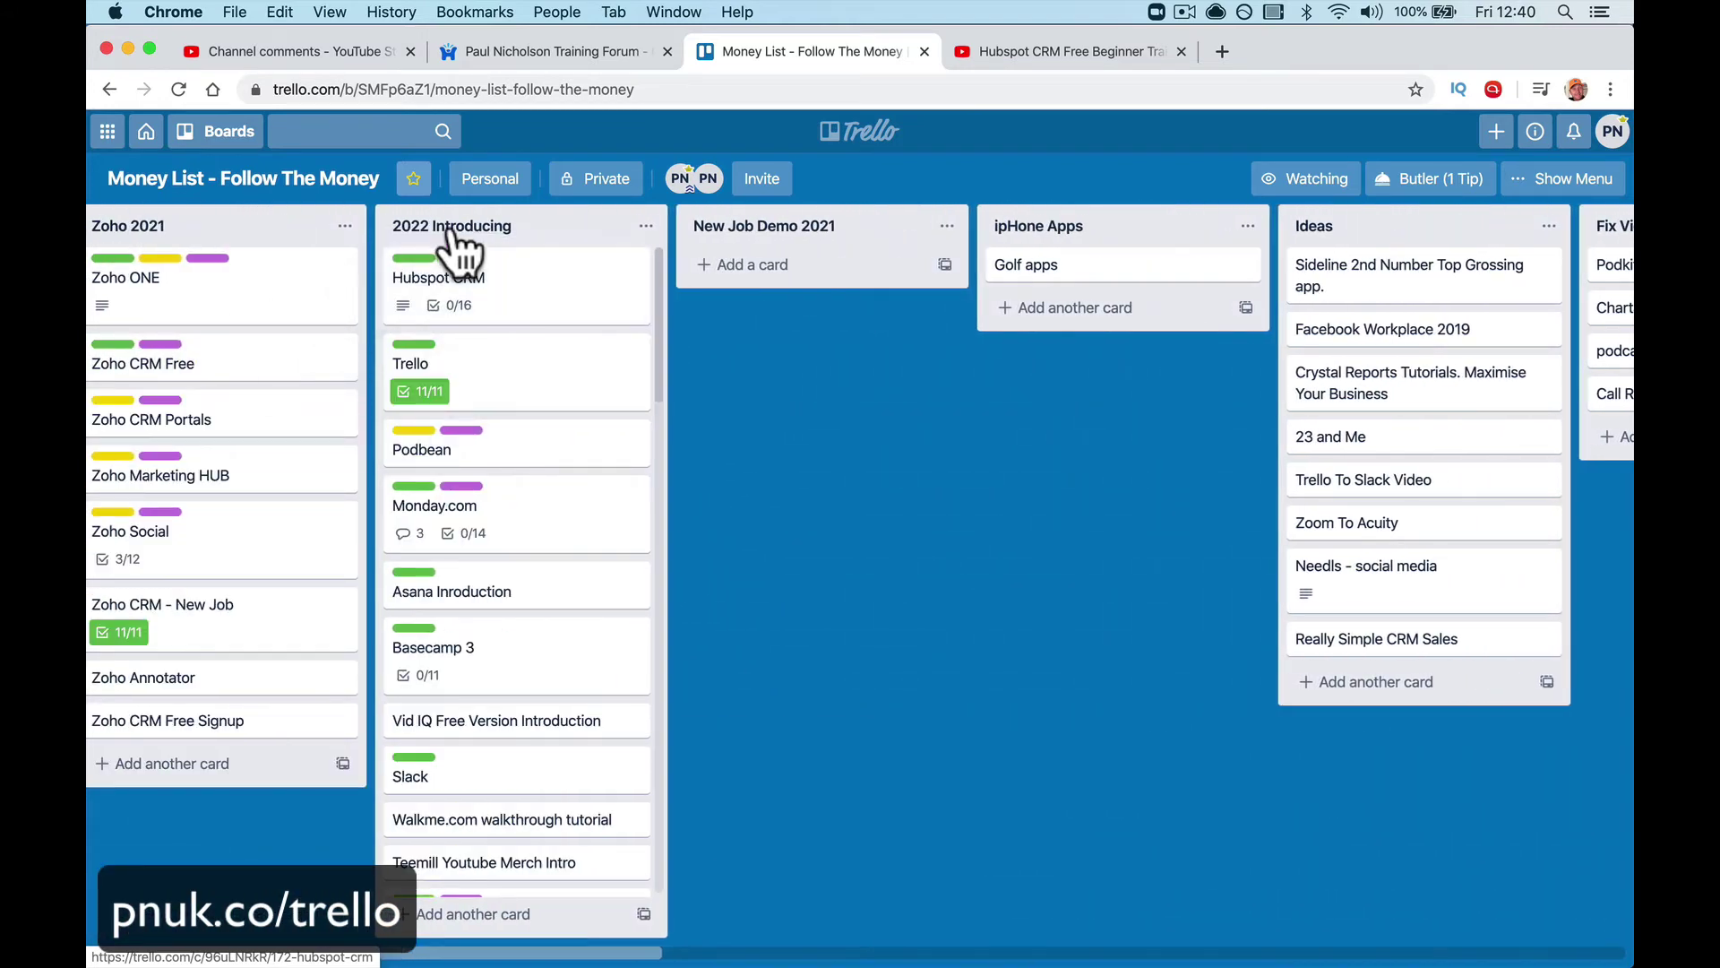
# Step: Move the 2022 Introducing list between Zoho To Do and Introducing 2021, and rename it "2020 Introducing"
pyautogui.moveTo(453, 234); pyautogui.dragTo(1253, 264)
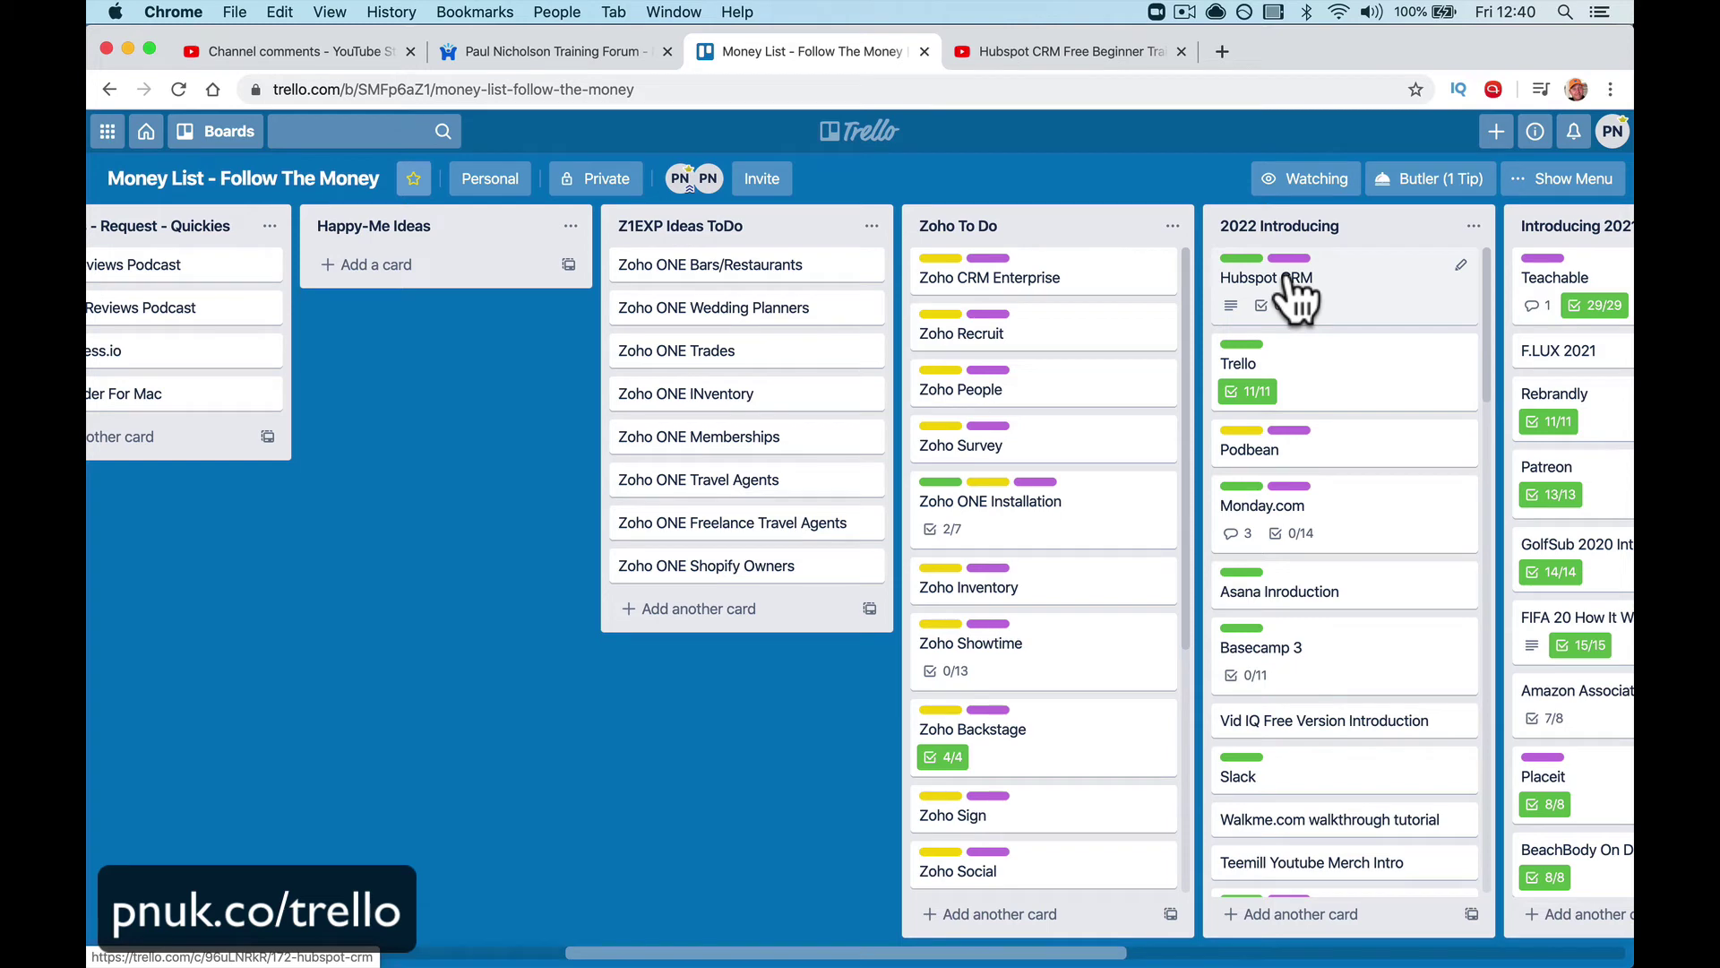
pyautogui.click(1258, 227)
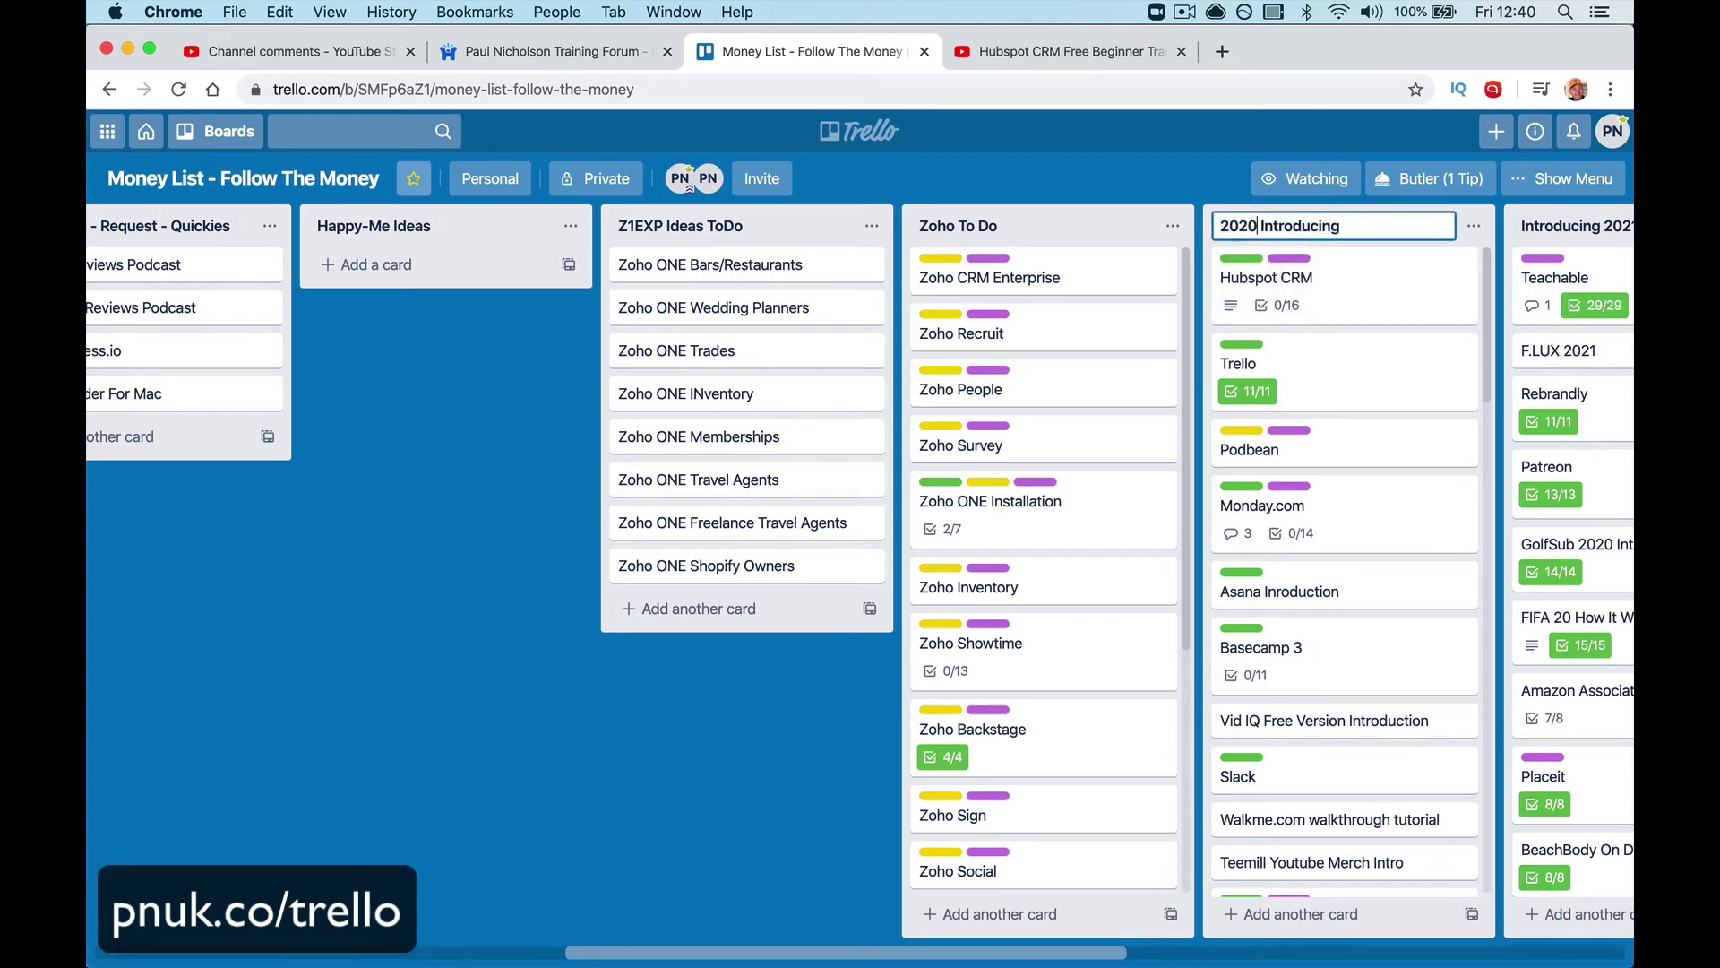
pyautogui.click(158, 681)
# Step: Move the Introducing 2021 list back to just after the Zoho 2021 list
pyautogui.hscroll(-1, 158, 681)
pyautogui.hscroll(3, 158, 681)
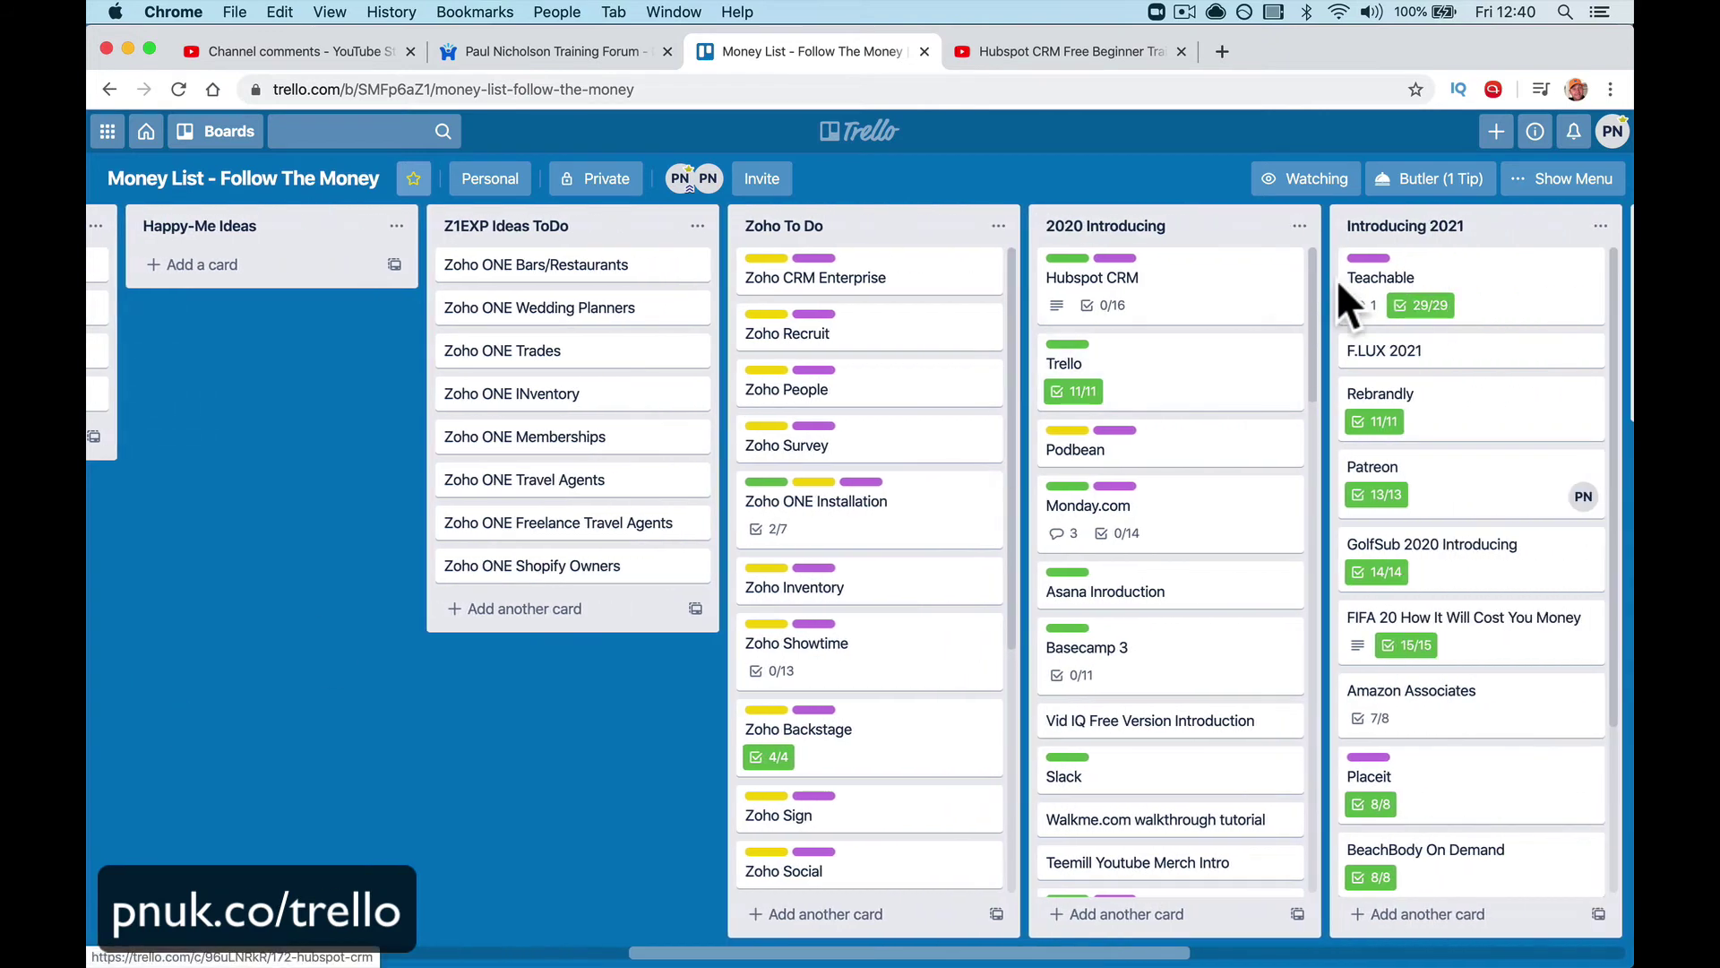
pyautogui.moveTo(1322, 264); pyautogui.dragTo(281, 280)
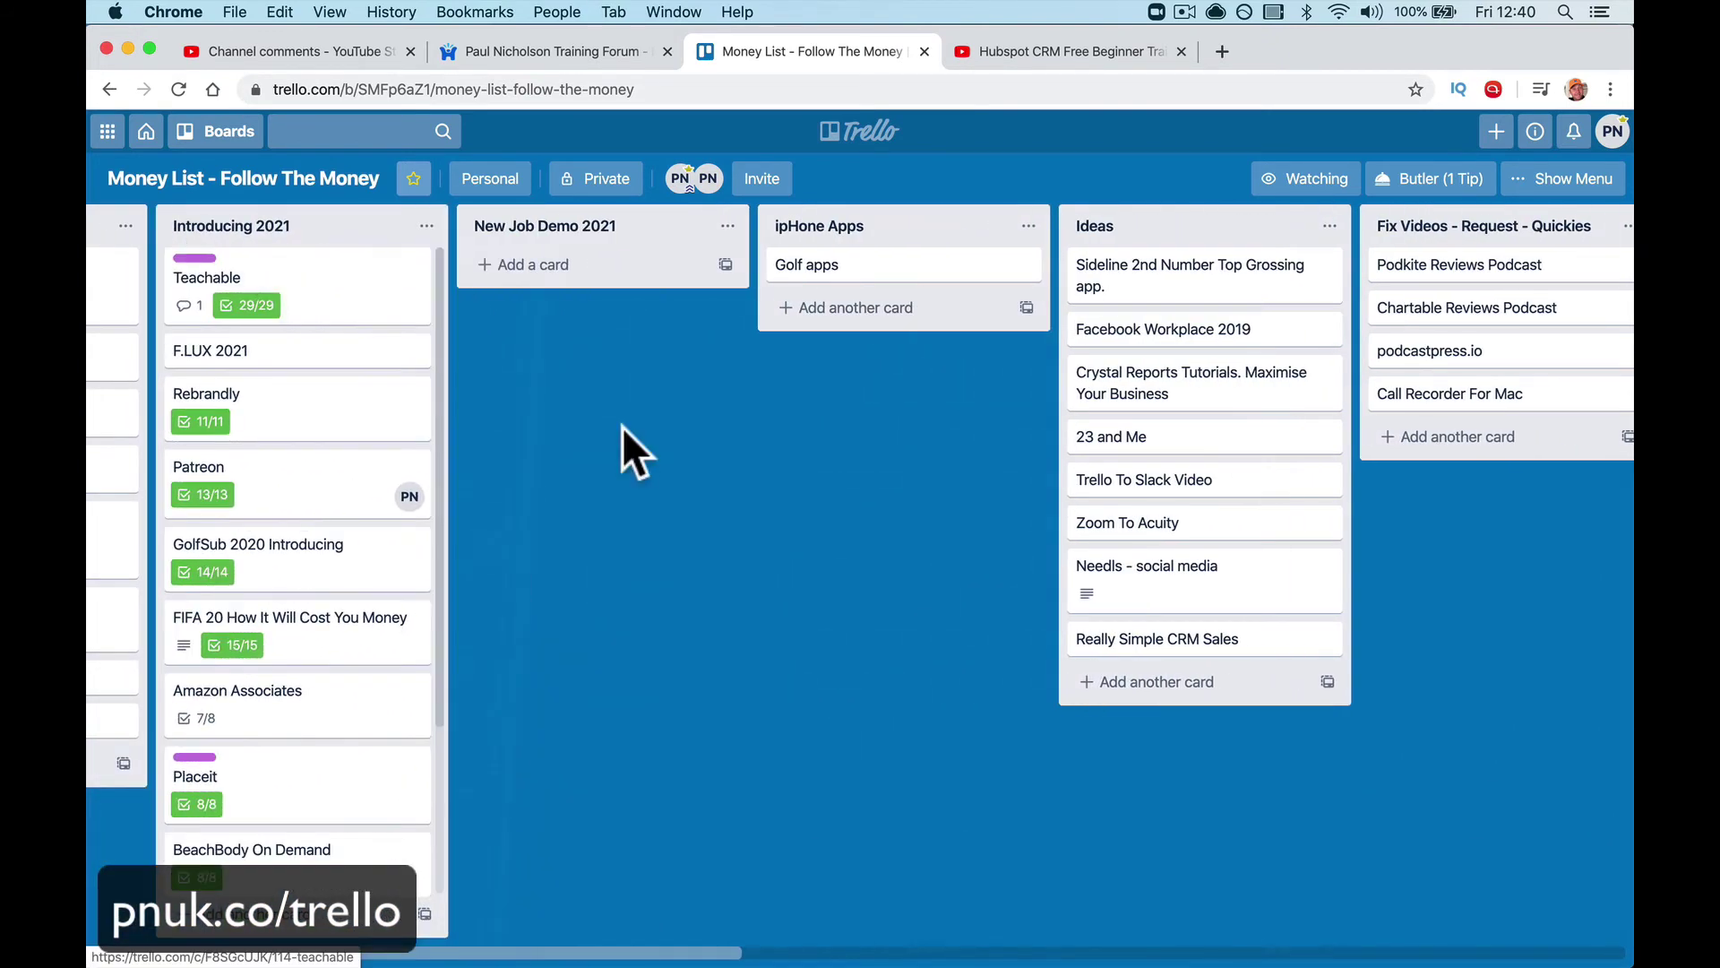
pyautogui.hscroll(-5, 622, 426)
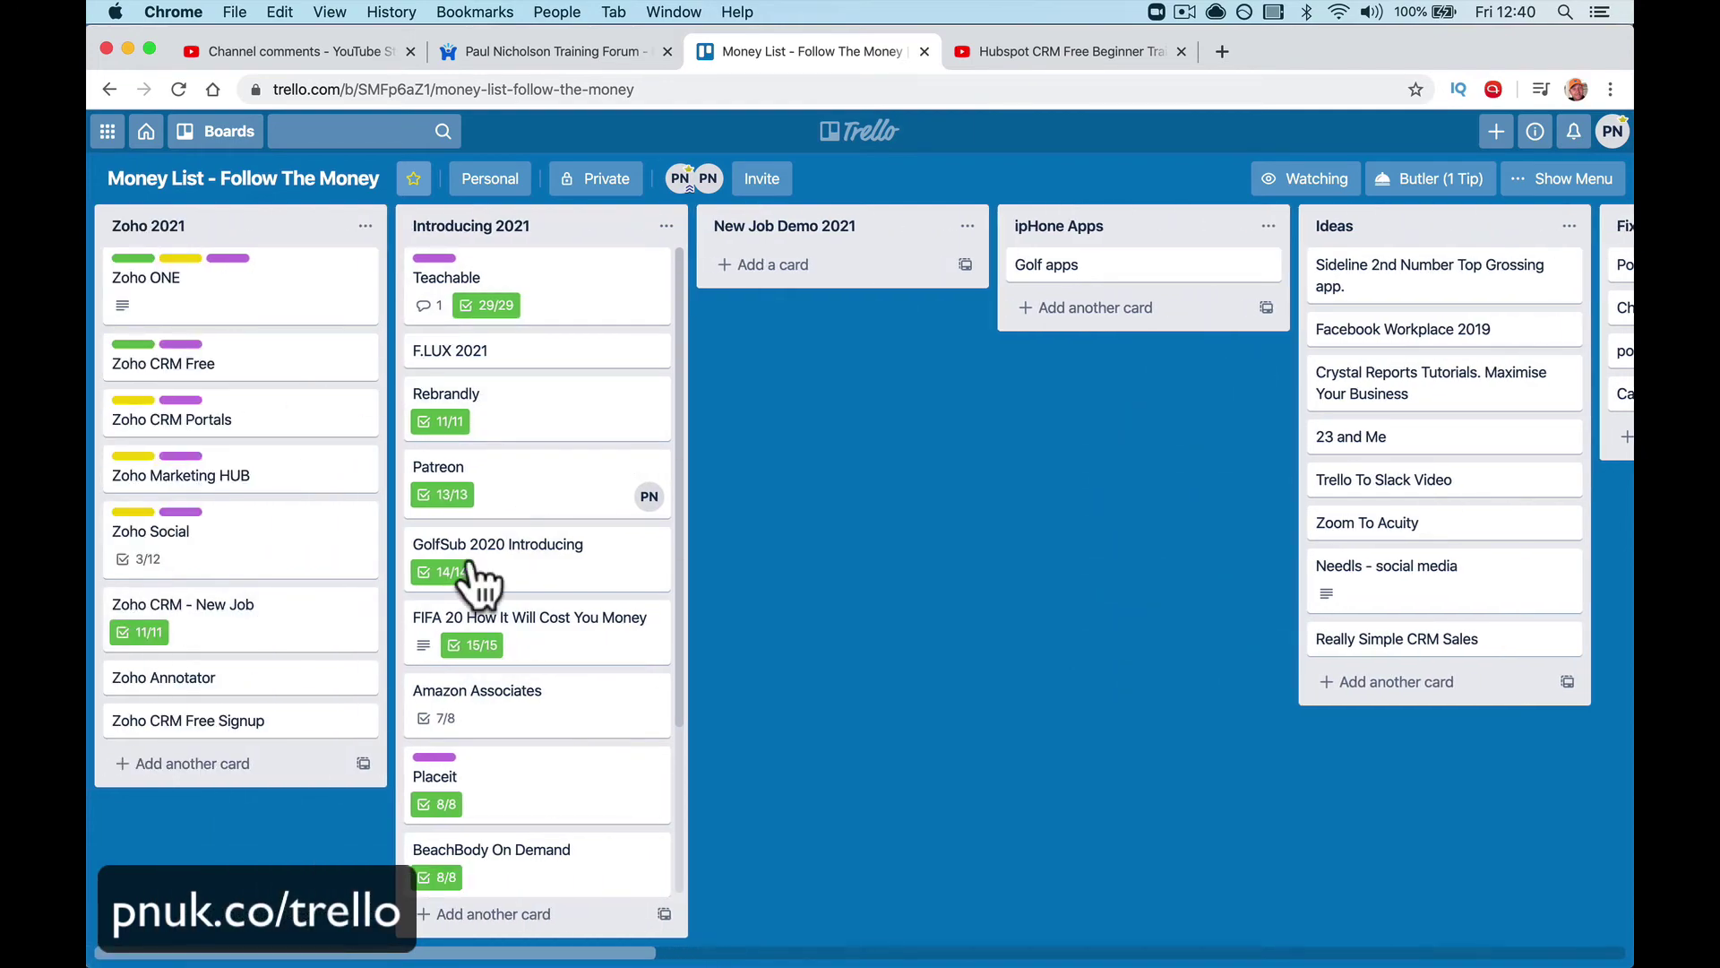
# Step: Open the Hubspot CRM card in 2020 Introducing and review its description, checklist items and comment area
pyautogui.hscroll(15, 783, 497)
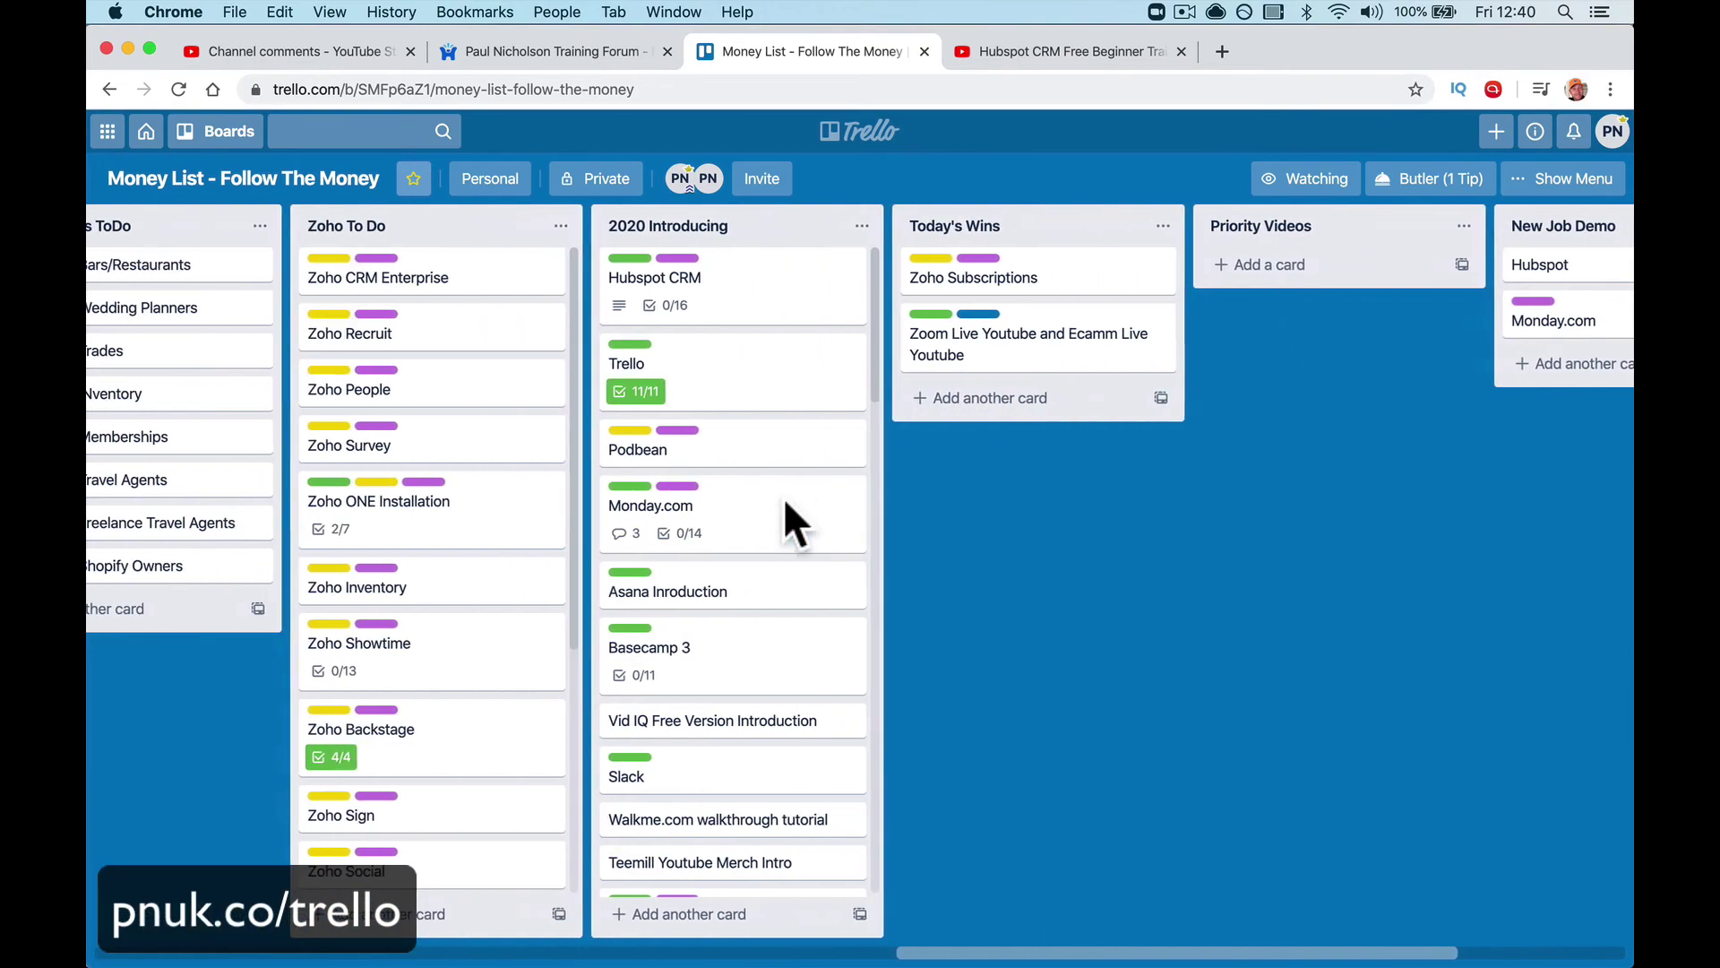
pyautogui.click(760, 324)
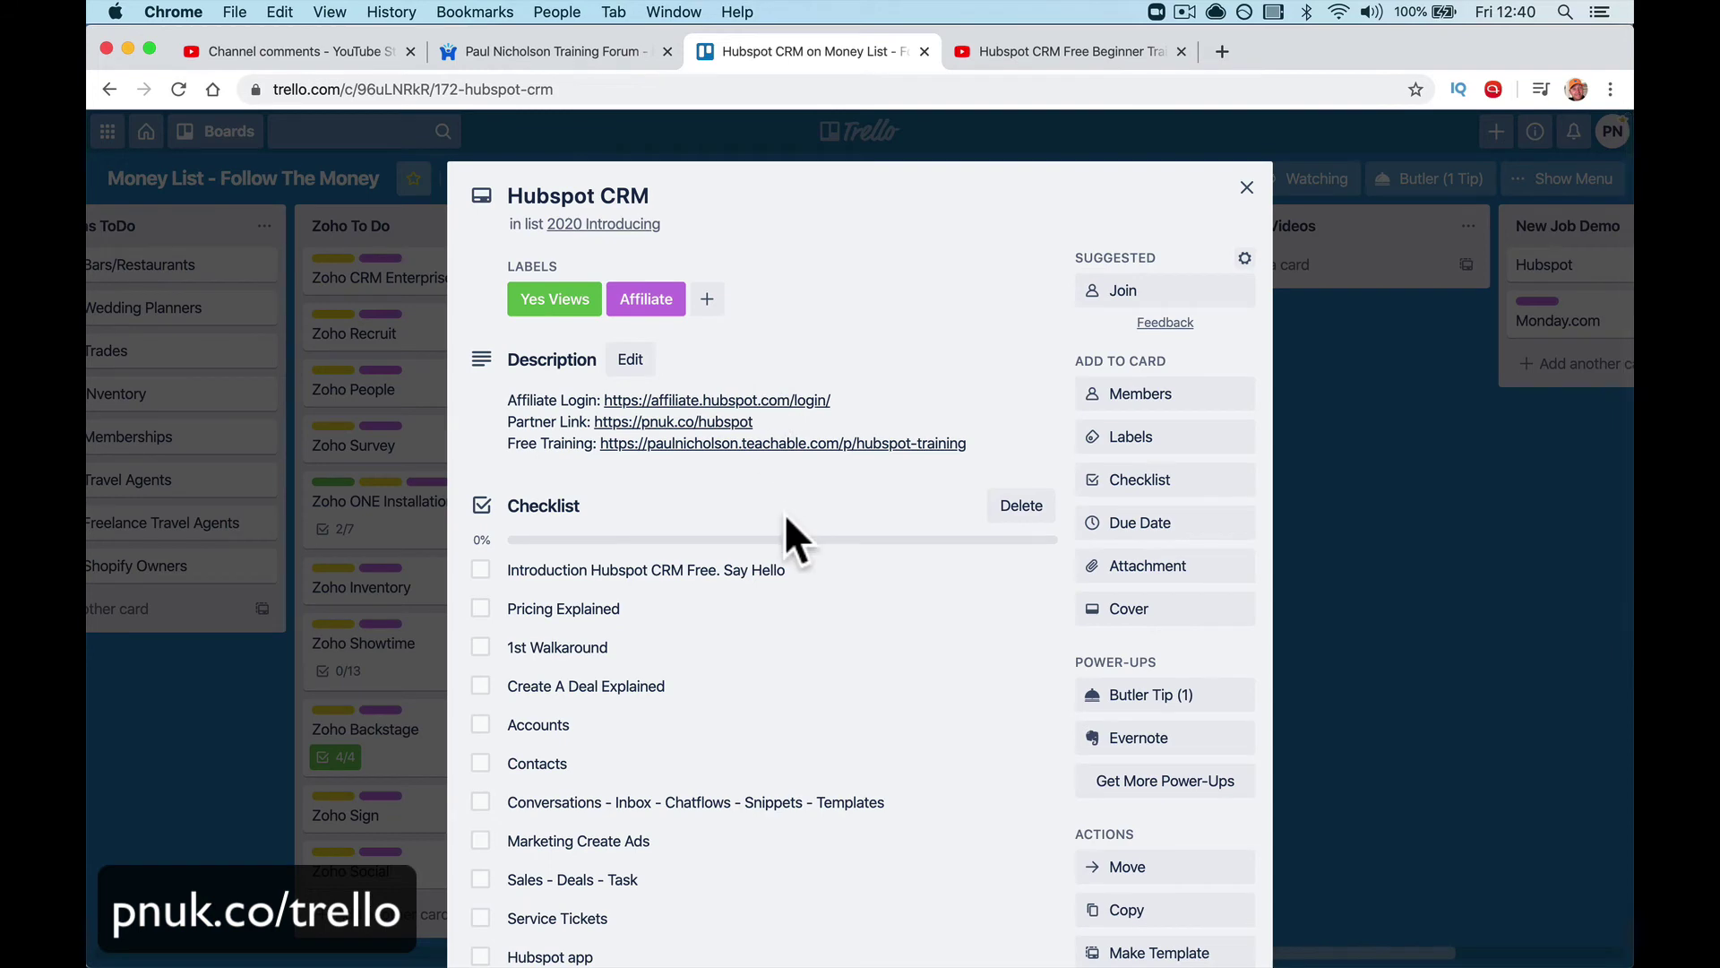
pyautogui.scroll(-3, 783, 513)
pyautogui.scroll(-5, 781, 528)
pyautogui.scroll(6, 779, 537)
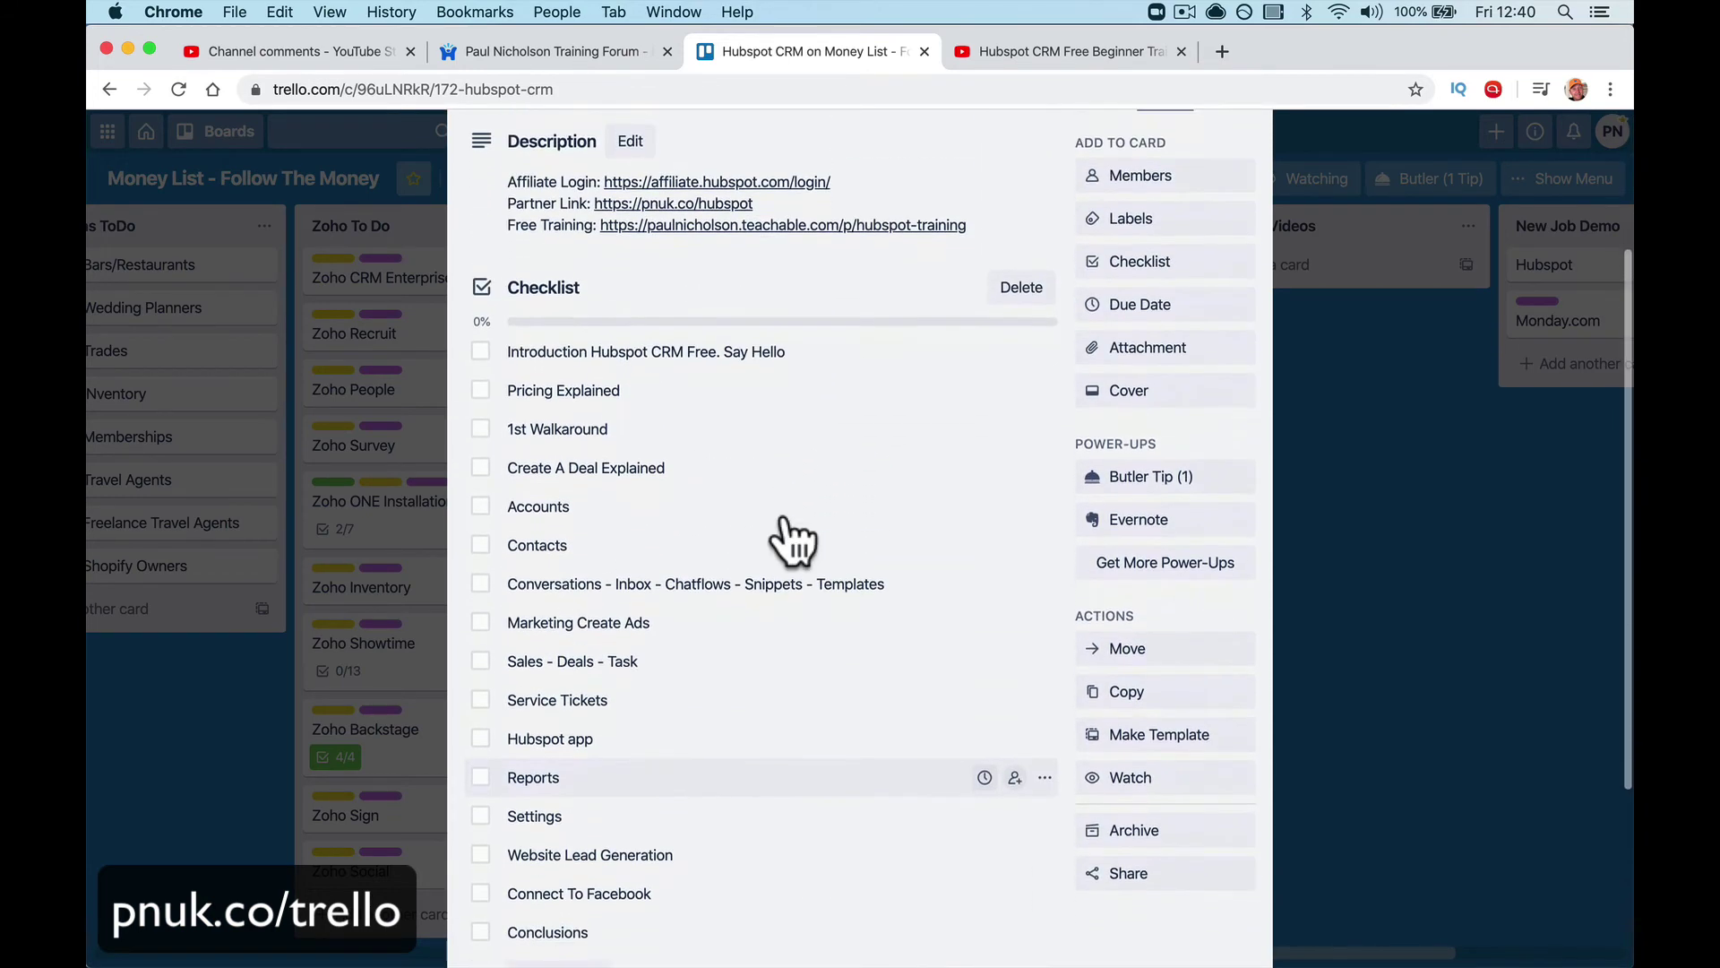
pyautogui.scroll(-6, 770, 556)
pyautogui.click(635, 829)
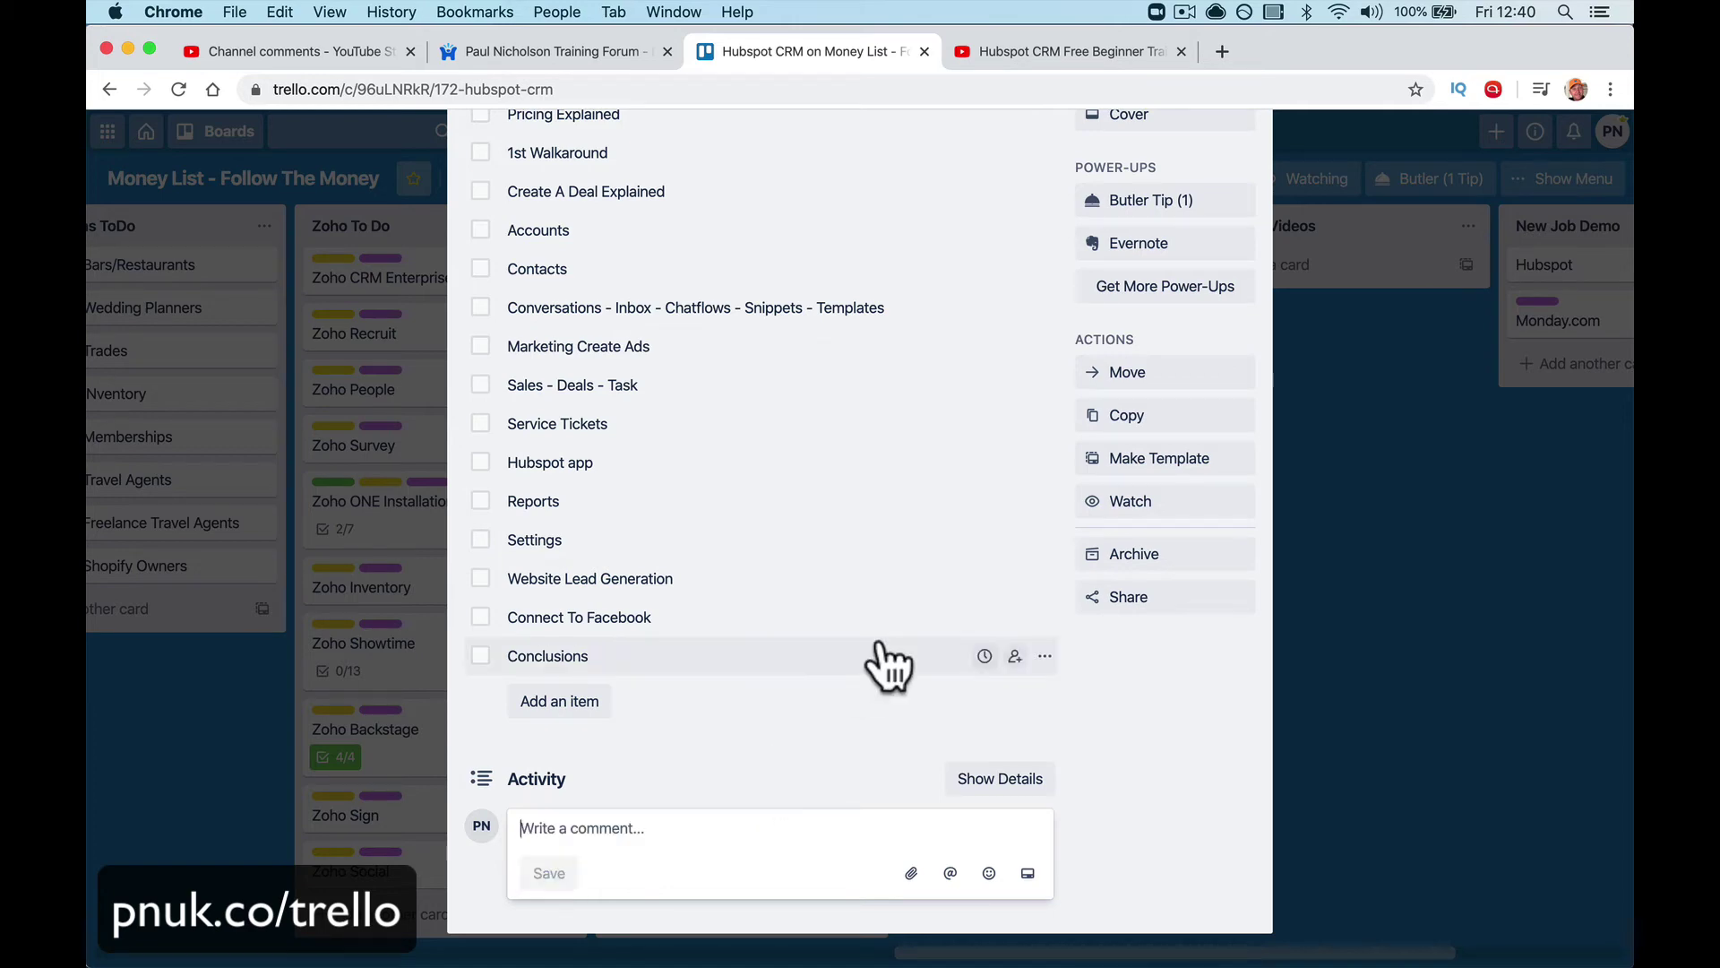
pyautogui.scroll(5, 1163, 385)
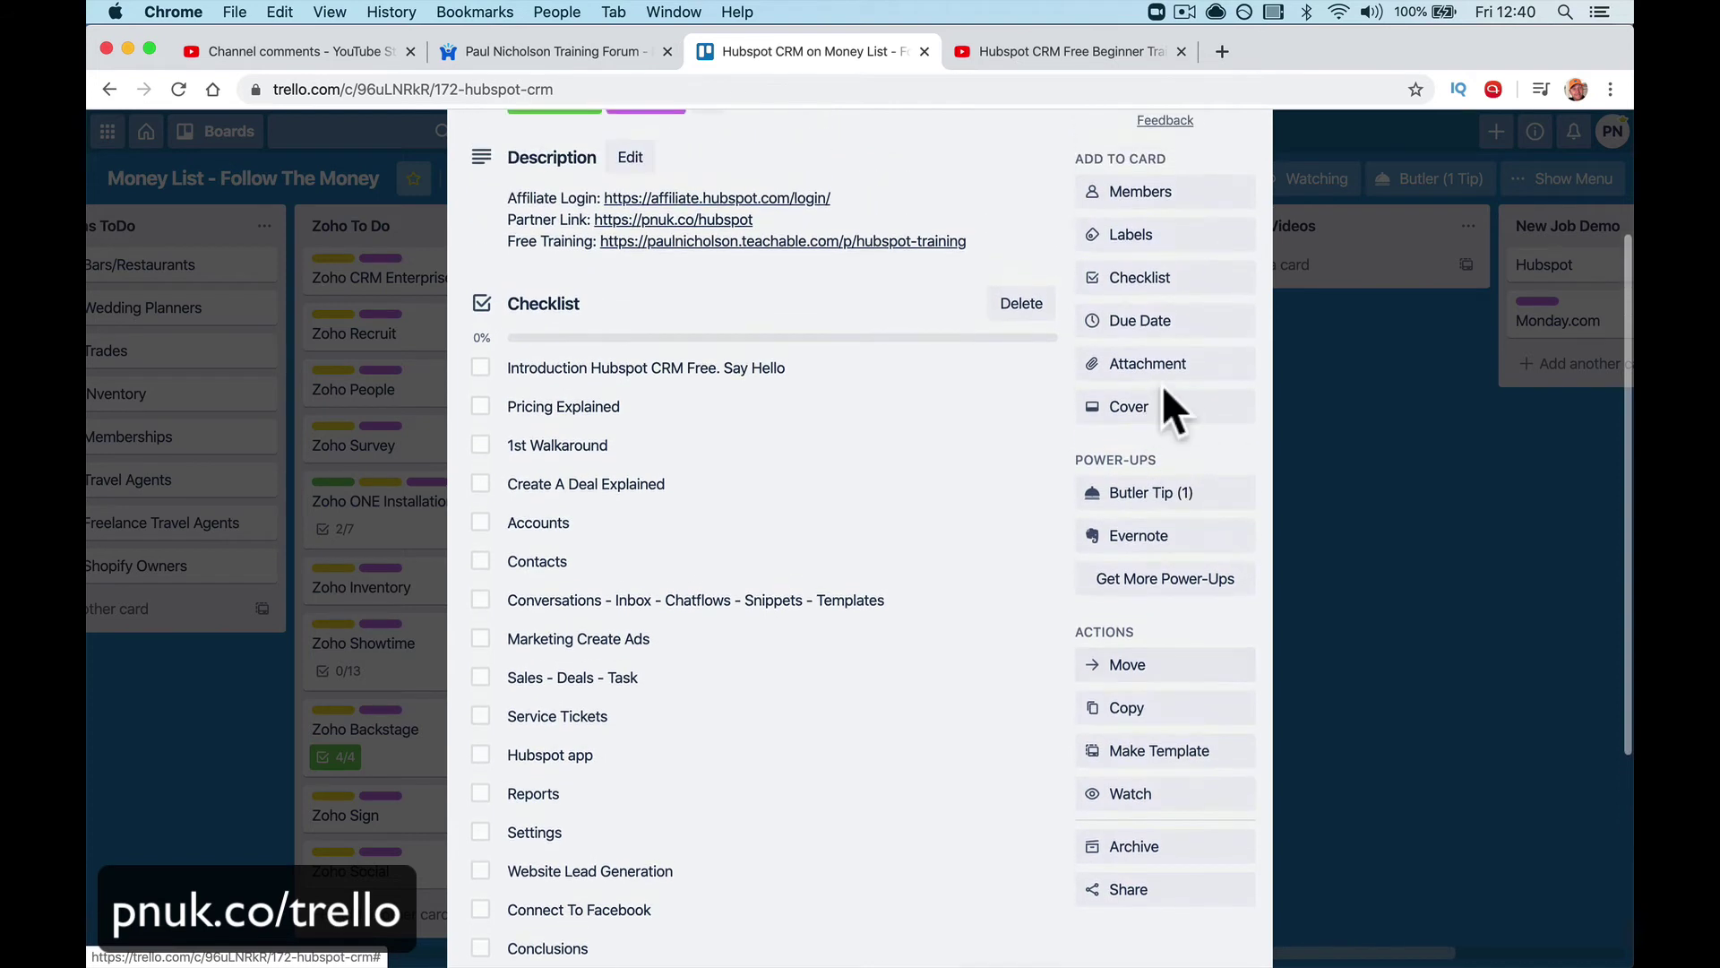
# Step: Add a second checklist titled "Video Setup" to the Hubspot CRM card
pyautogui.click(1149, 280)
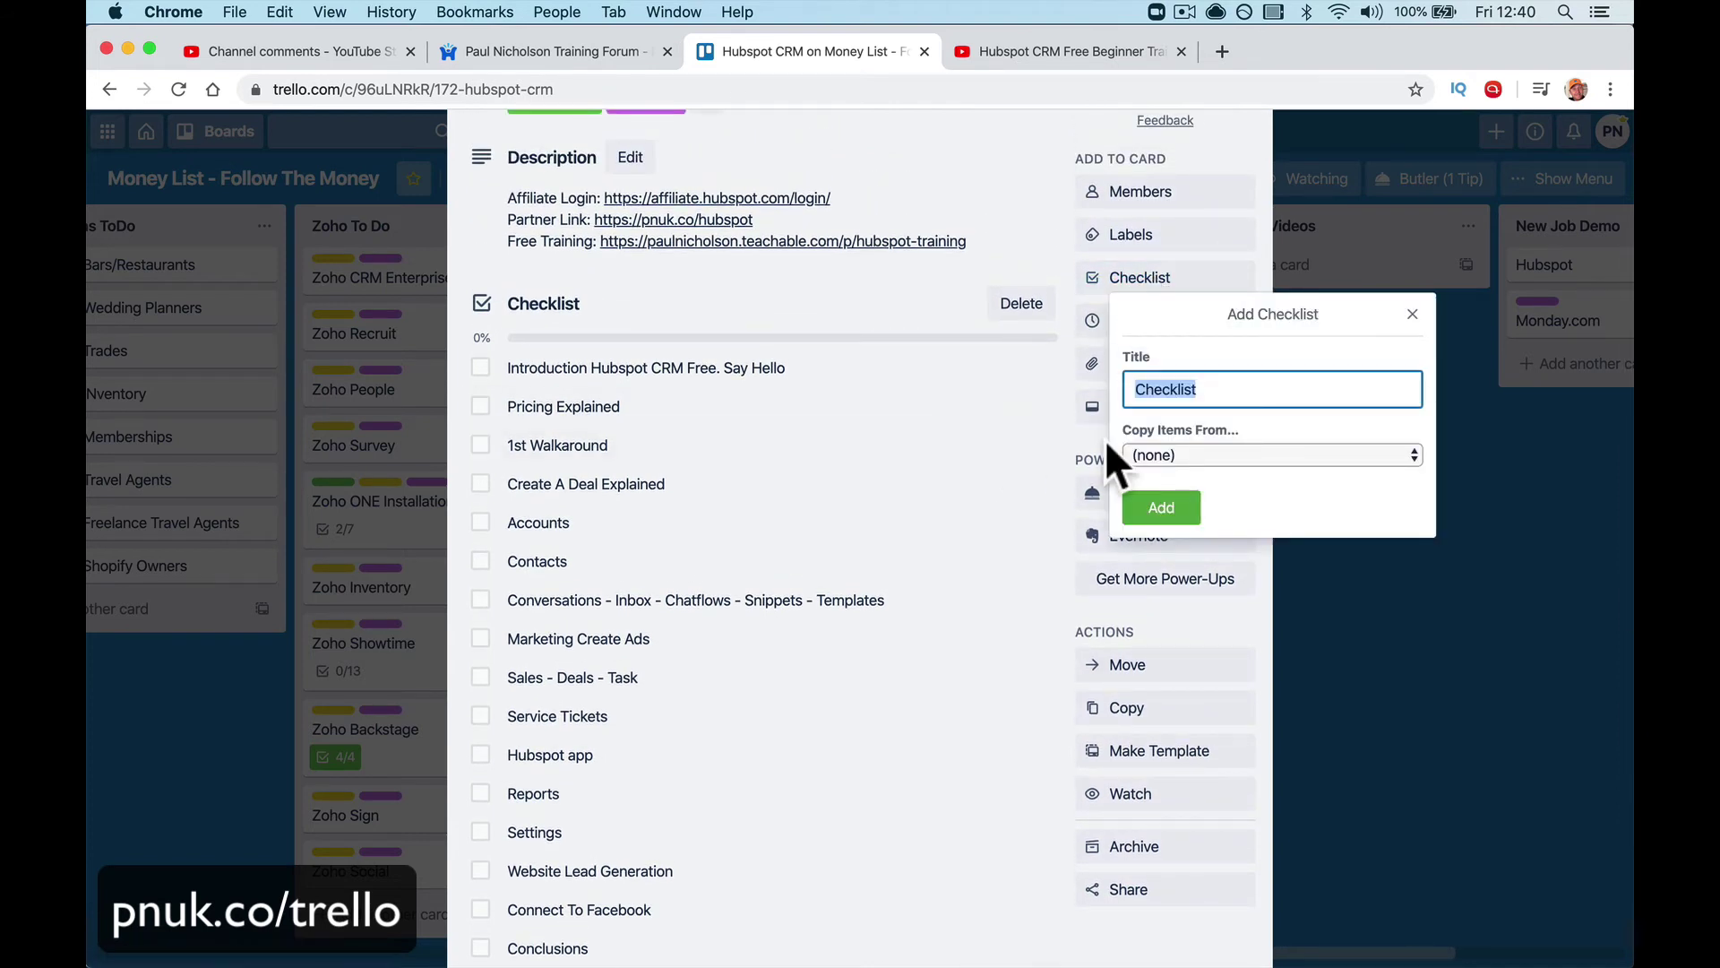
pyautogui.write('Video Setup')
pyautogui.press('Return')
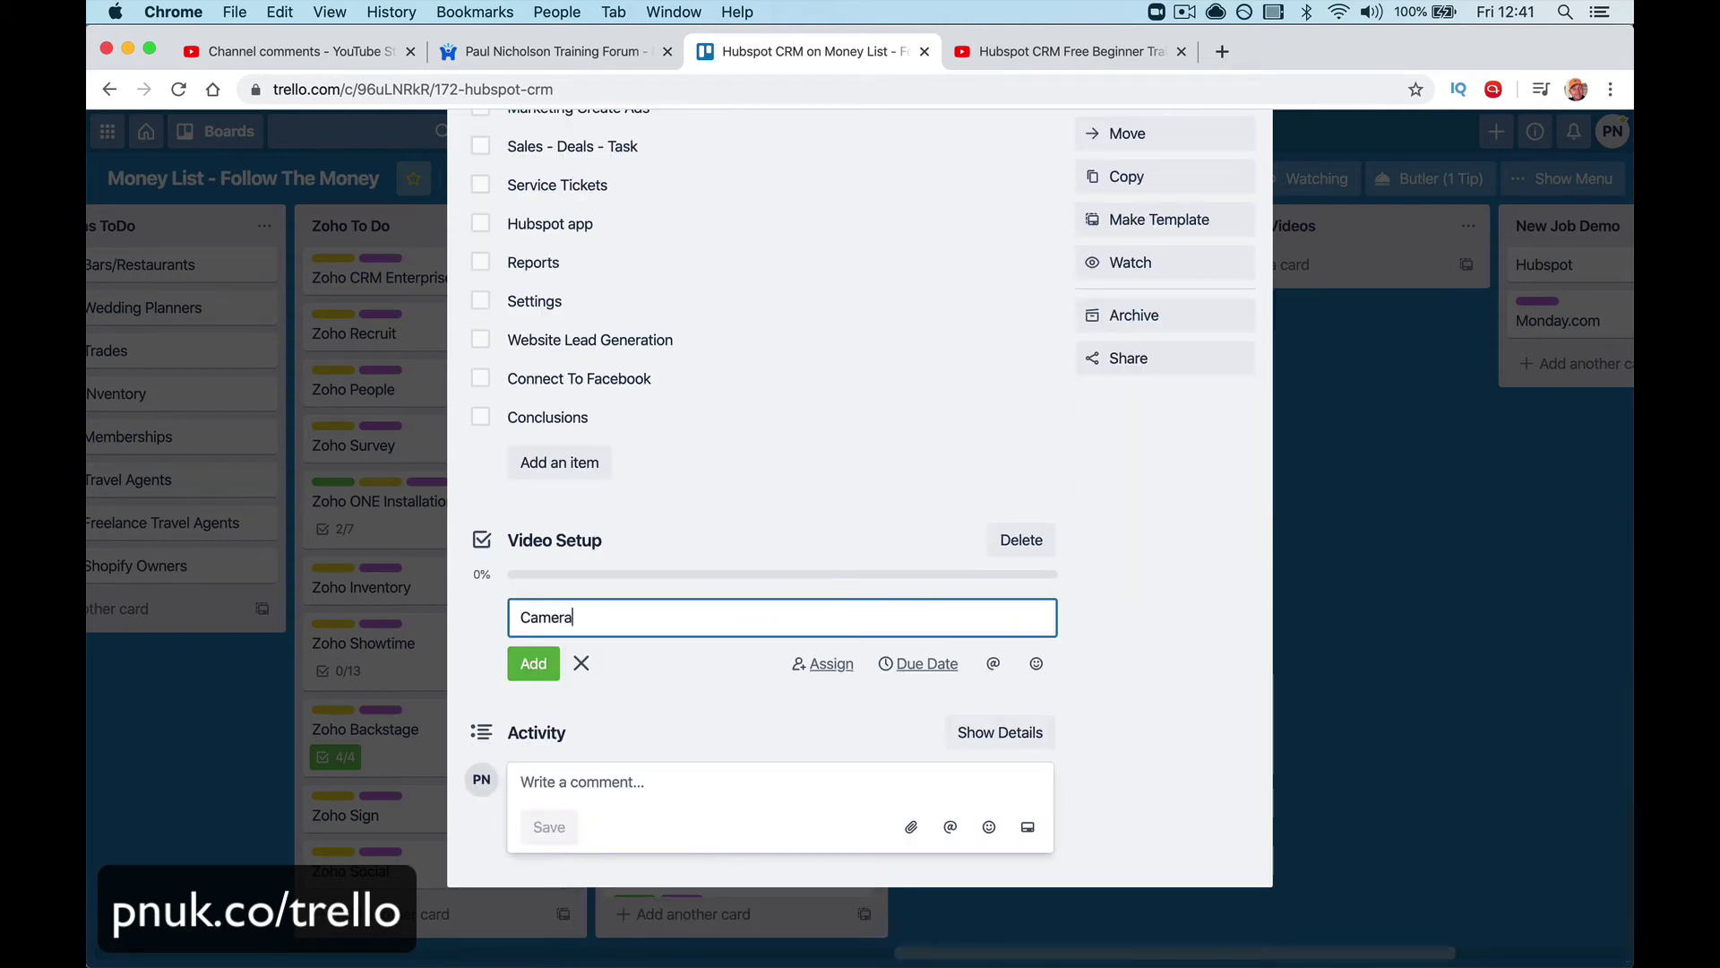
# Step: Add the items "Camera Packed", "Camera Charged", "Microphones Charged" and "Call Producer/Editor" to the Video Setup checklist
pyautogui.write('Camera Packed')
pyautogui.press('Return')
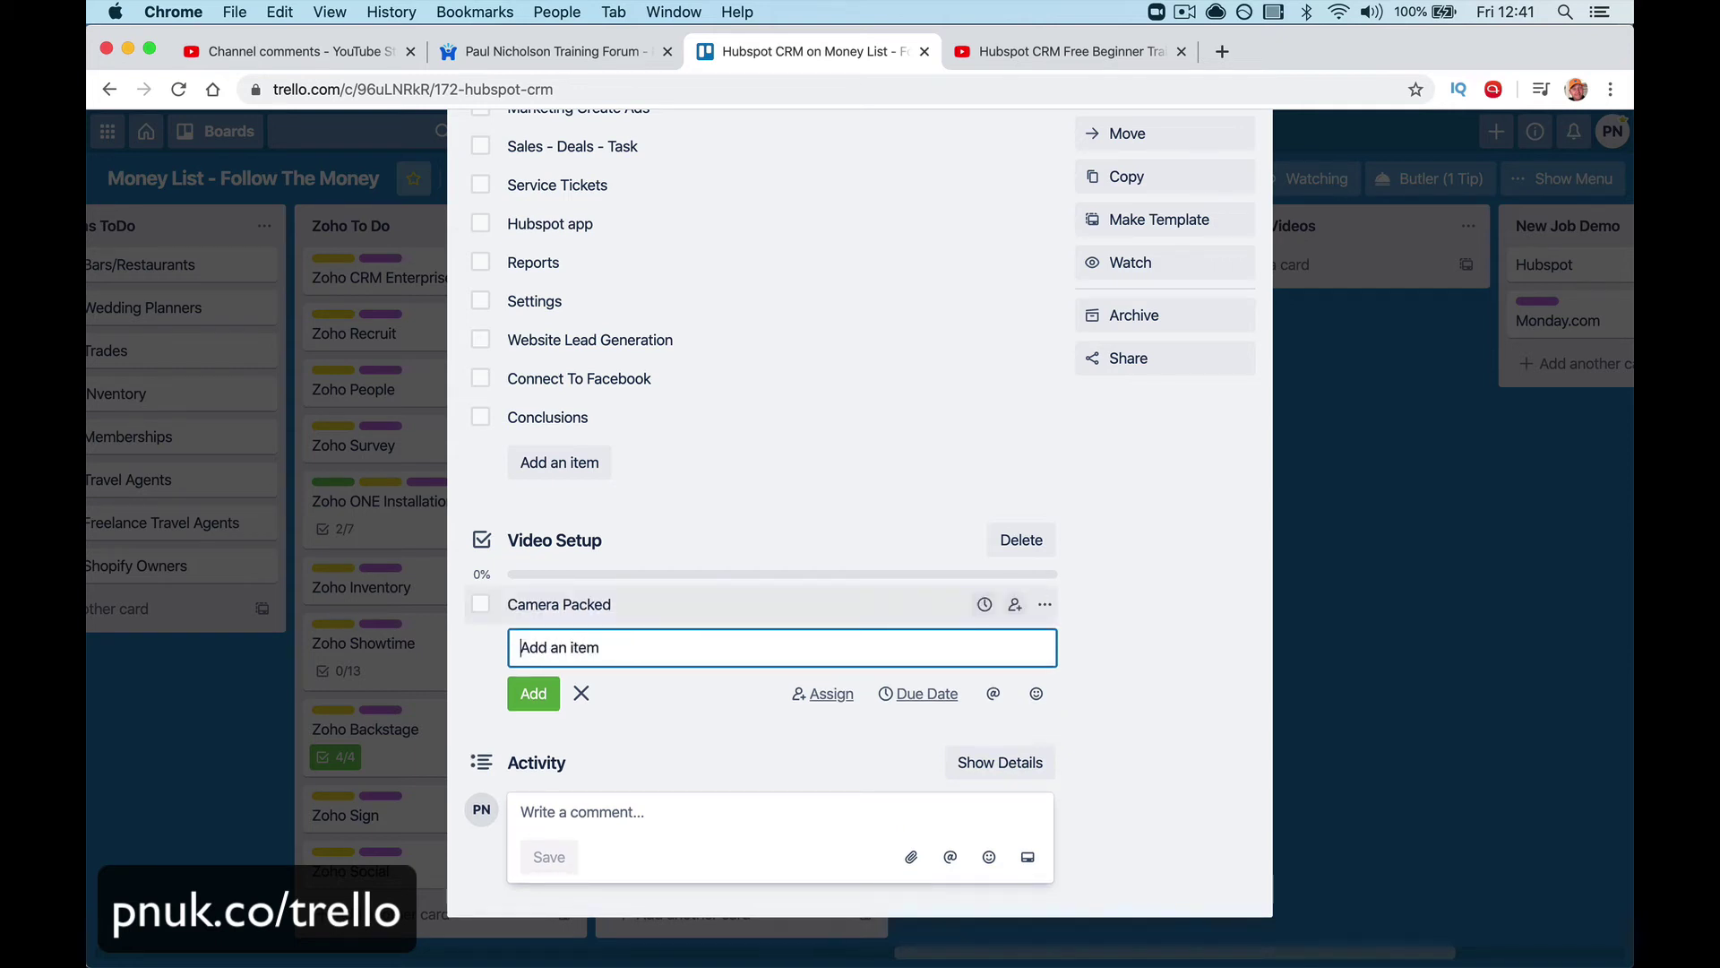
pyautogui.write('Camera Charged')
pyautogui.press('Return')
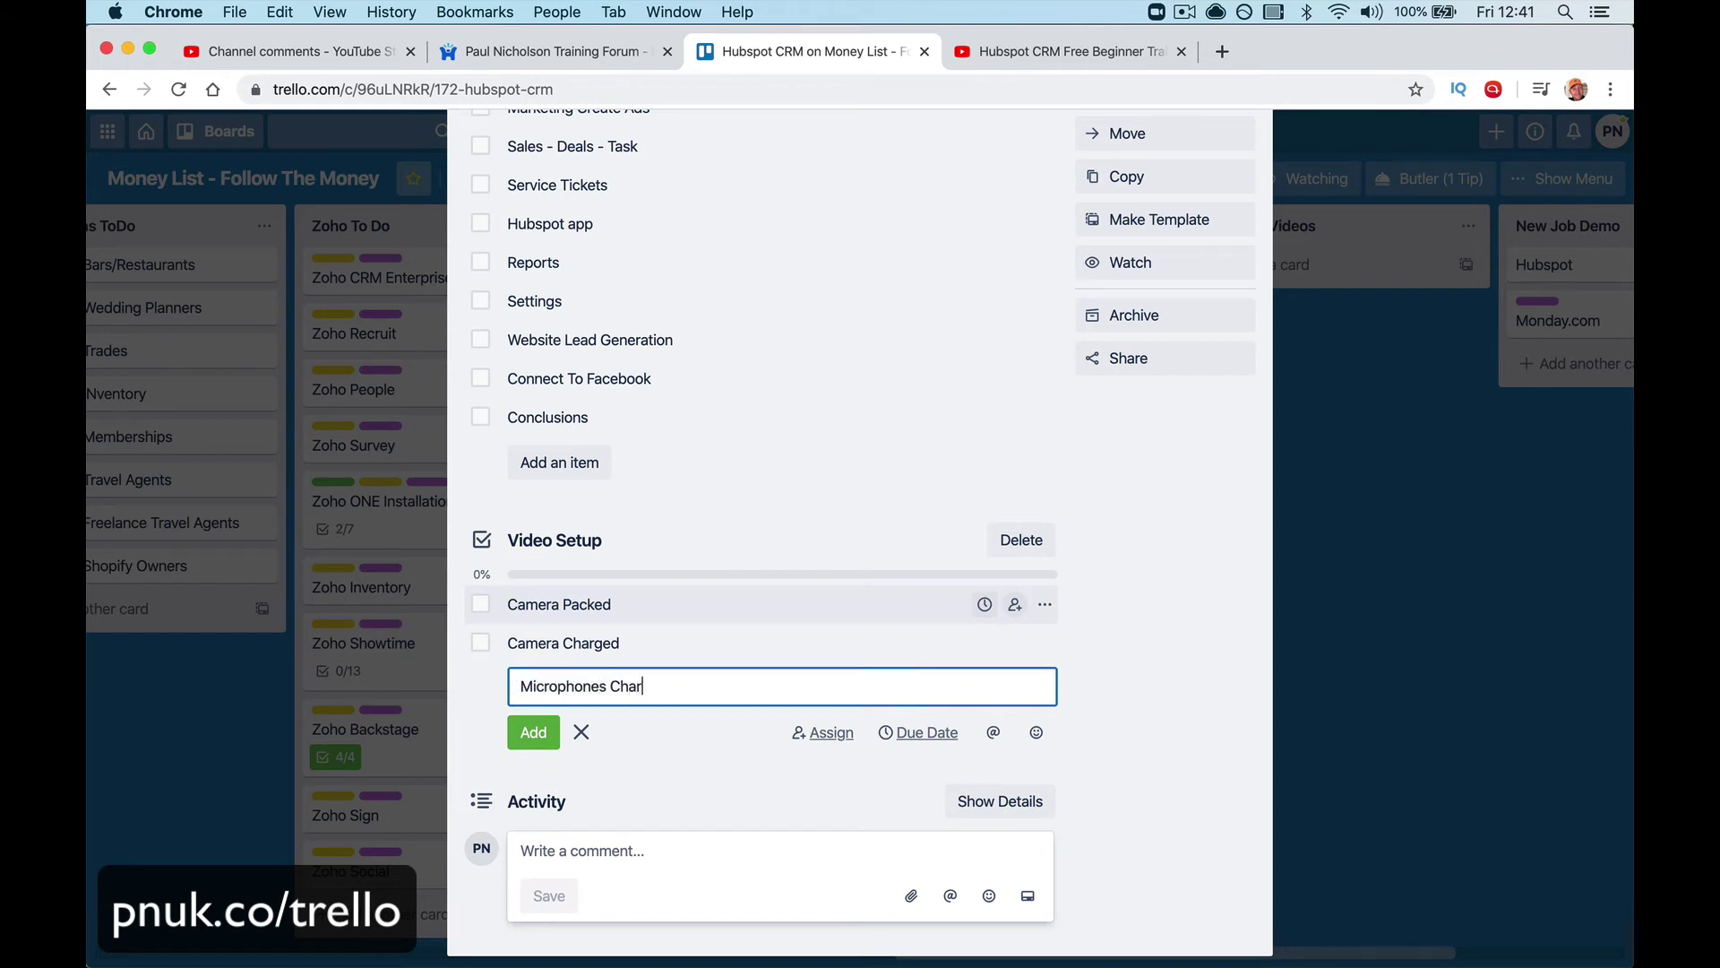
pyautogui.press('Return')
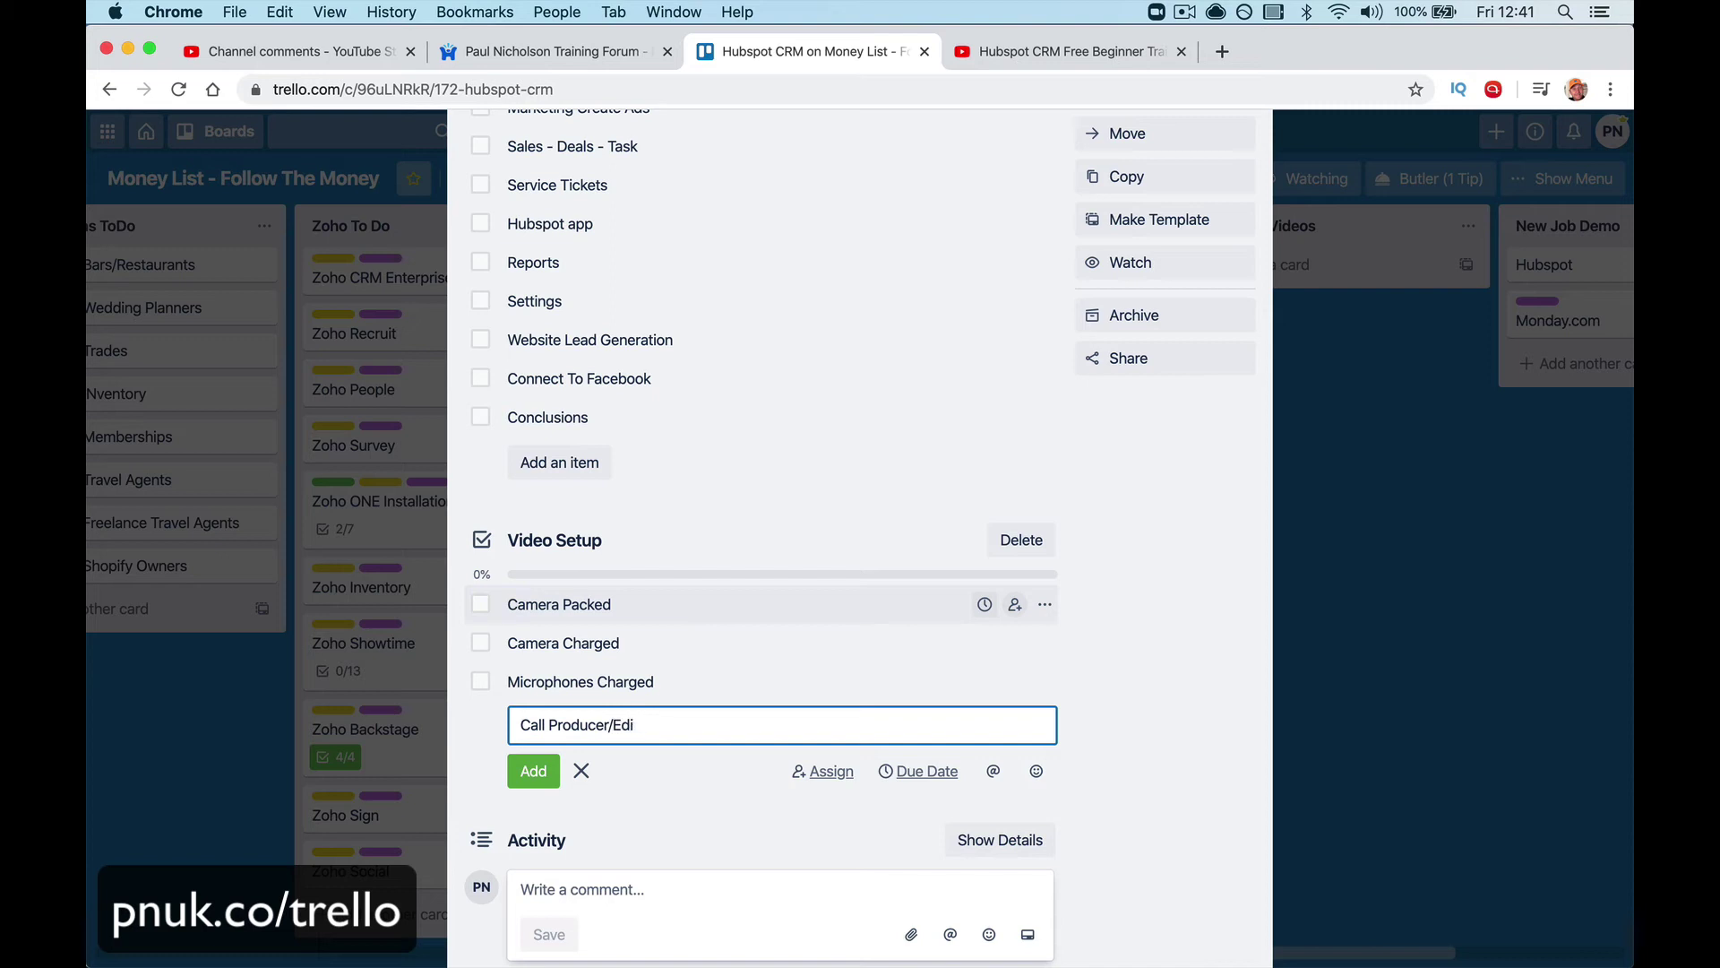
pyautogui.press('Return')
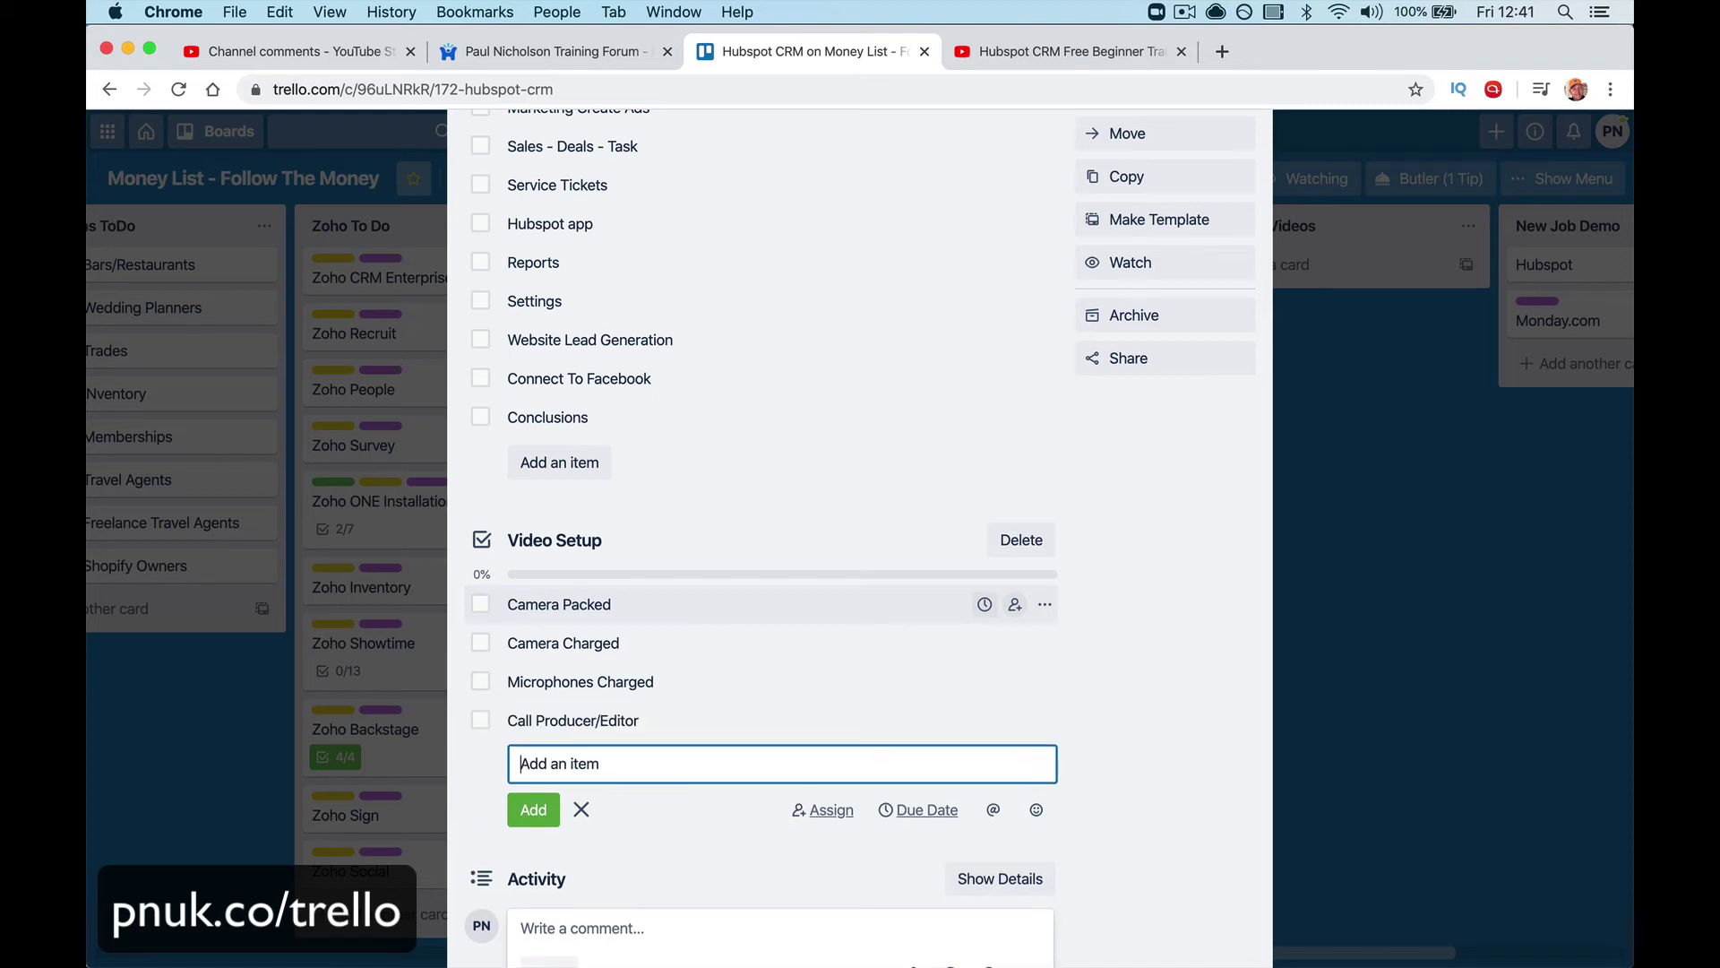
pyautogui.press('Escape')
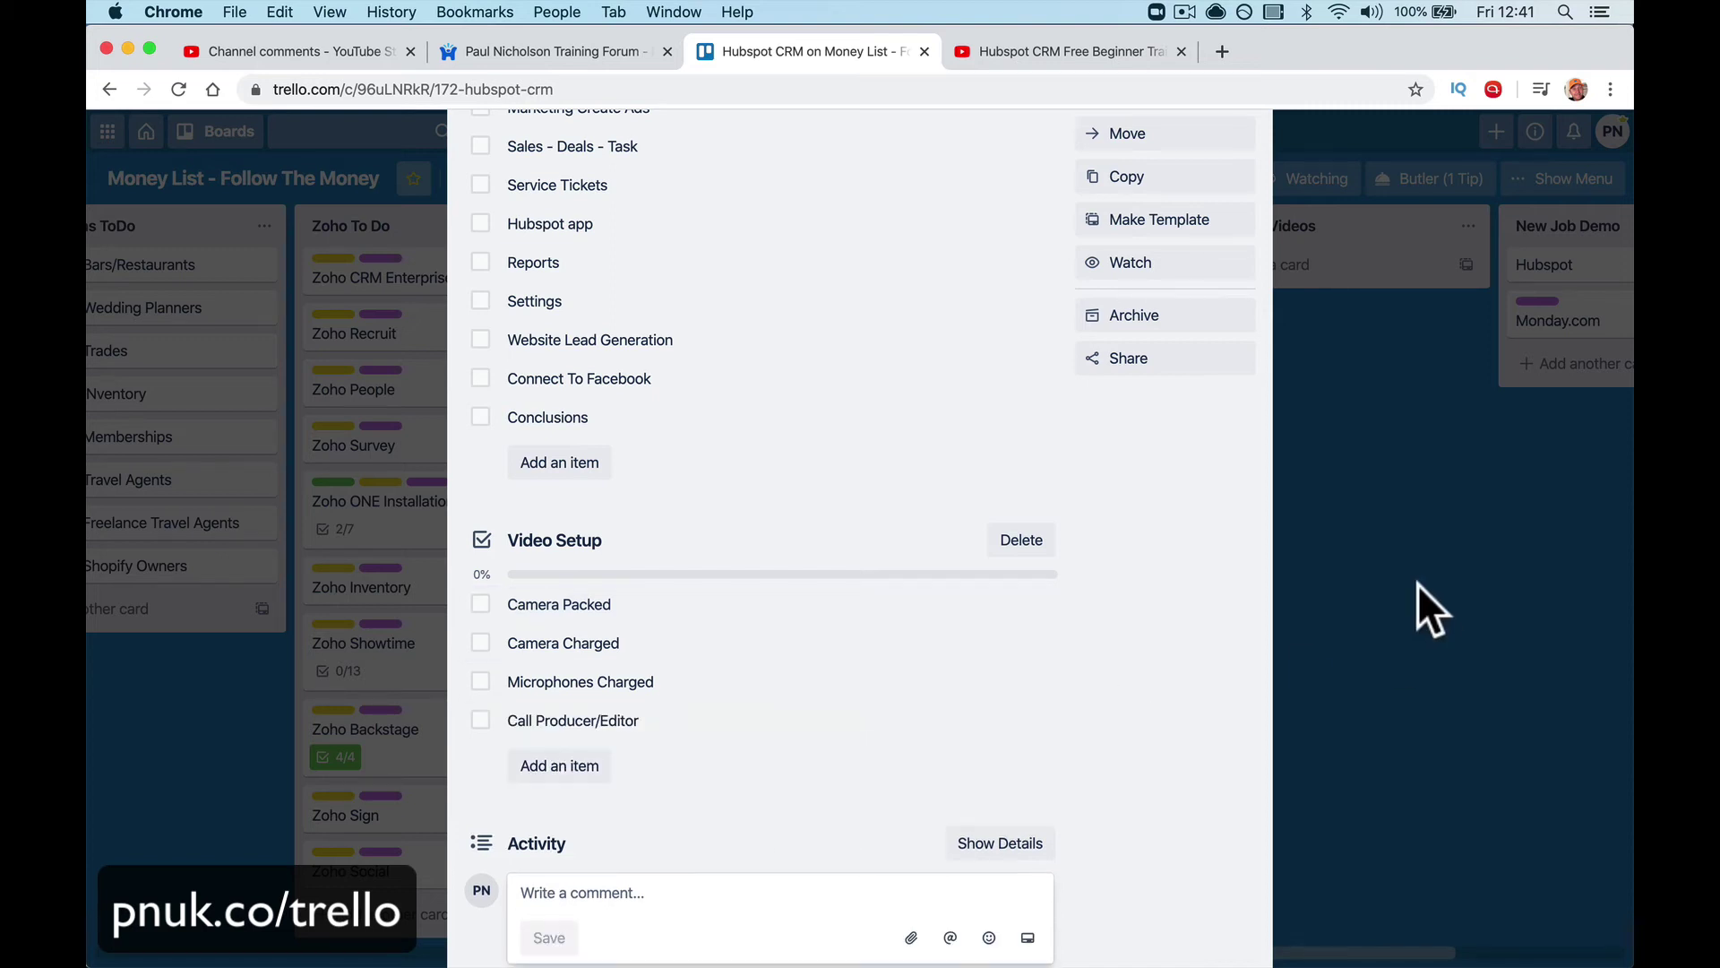
# Step: Switch to the YouTube page of the Hubspot CRM Free Beginner Training Tutorial 2019 and copy its full web address
pyautogui.click(1066, 55)
pyautogui.scroll(5, 534, 273)
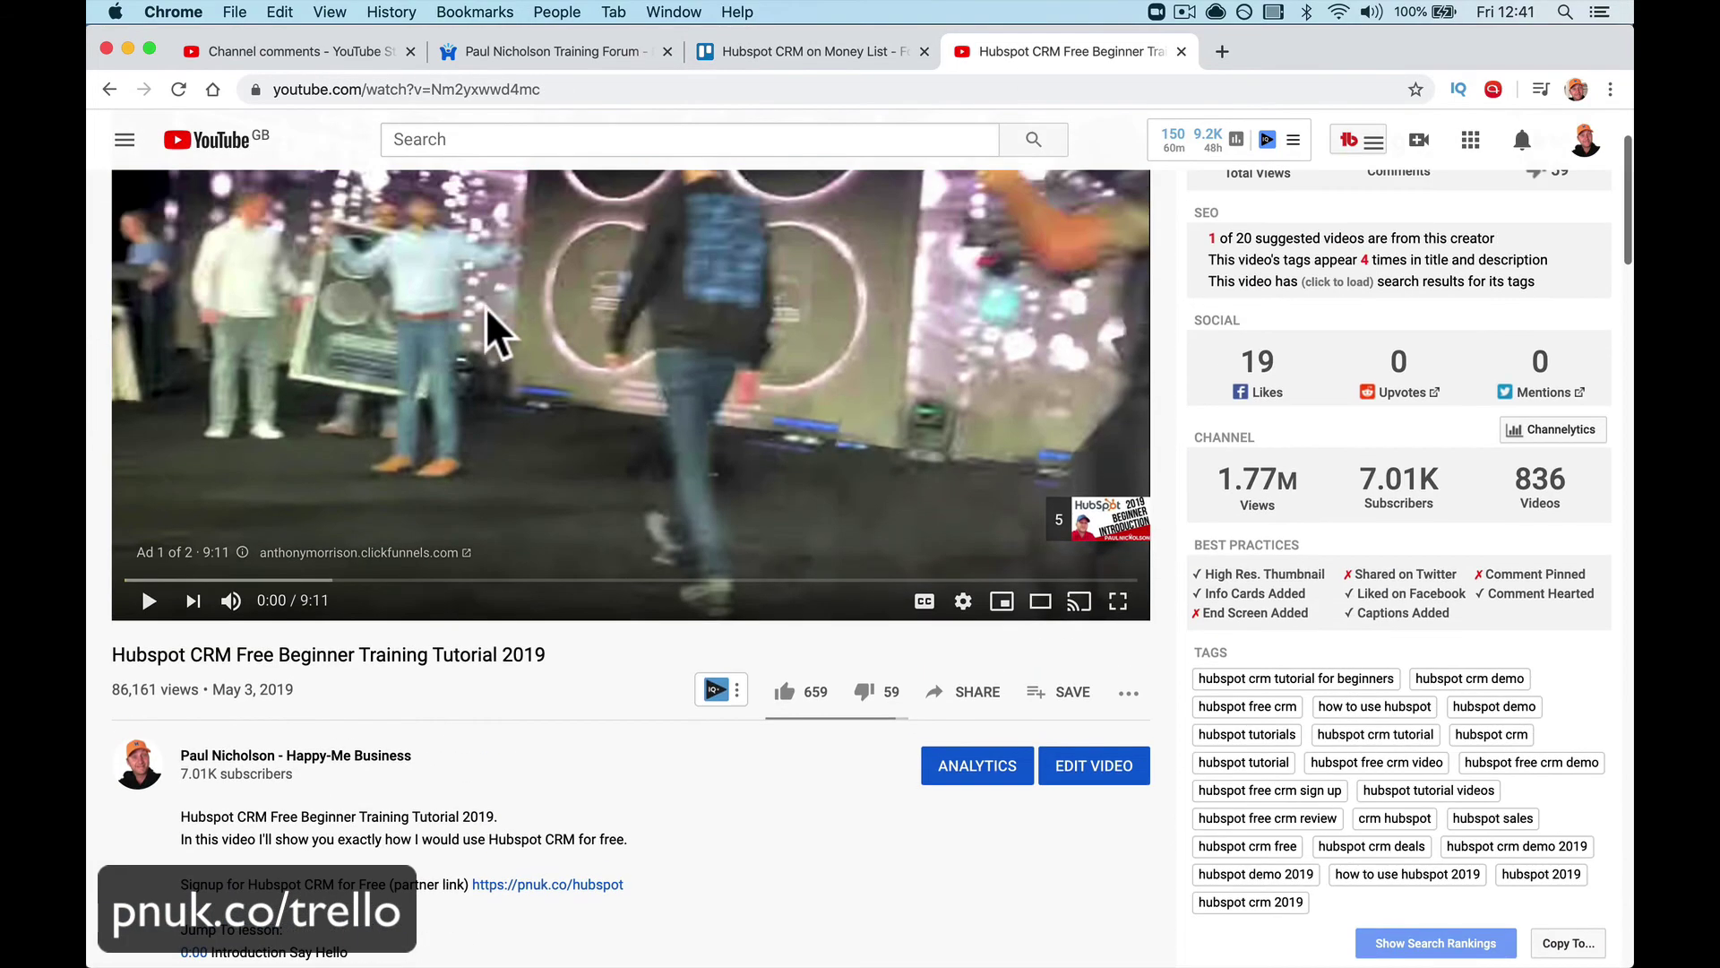
pyautogui.moveTo(632, 90); pyautogui.dragTo(483, 90)
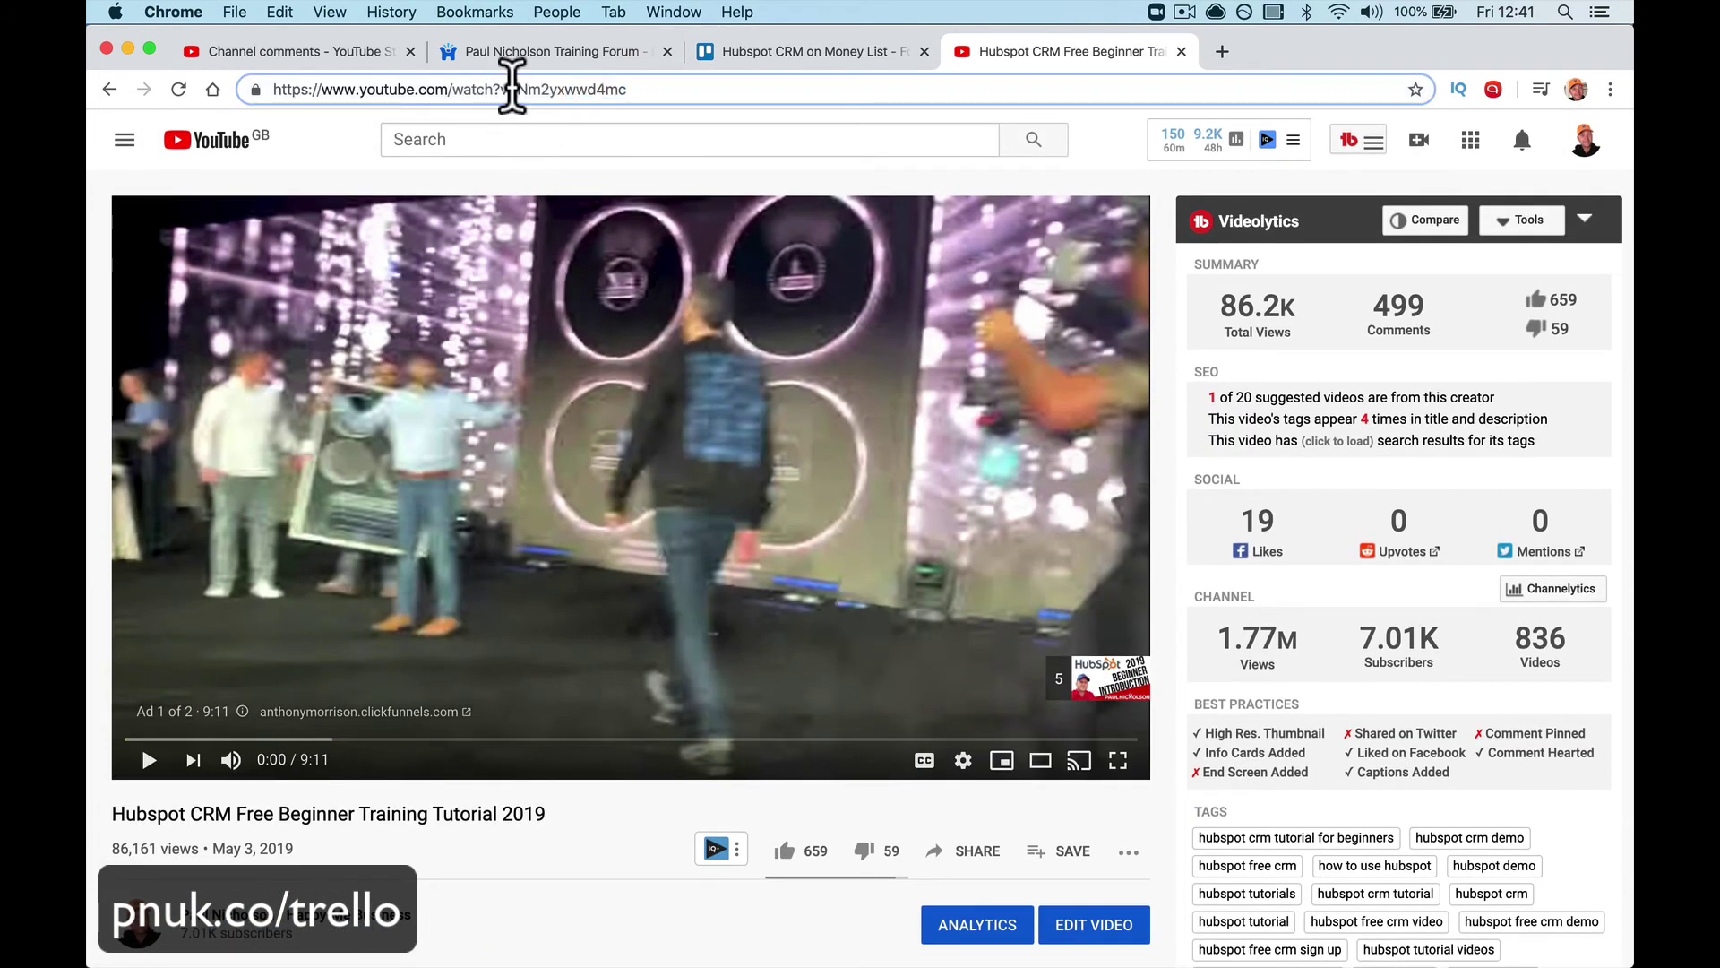
pyautogui.click(513, 88)
# Step: Post a comment on the Hubspot CRM card reading "2019 Video" with the copied YouTube link on the line below
pyautogui.click(758, 61)
pyautogui.scroll(-3, 763, 429)
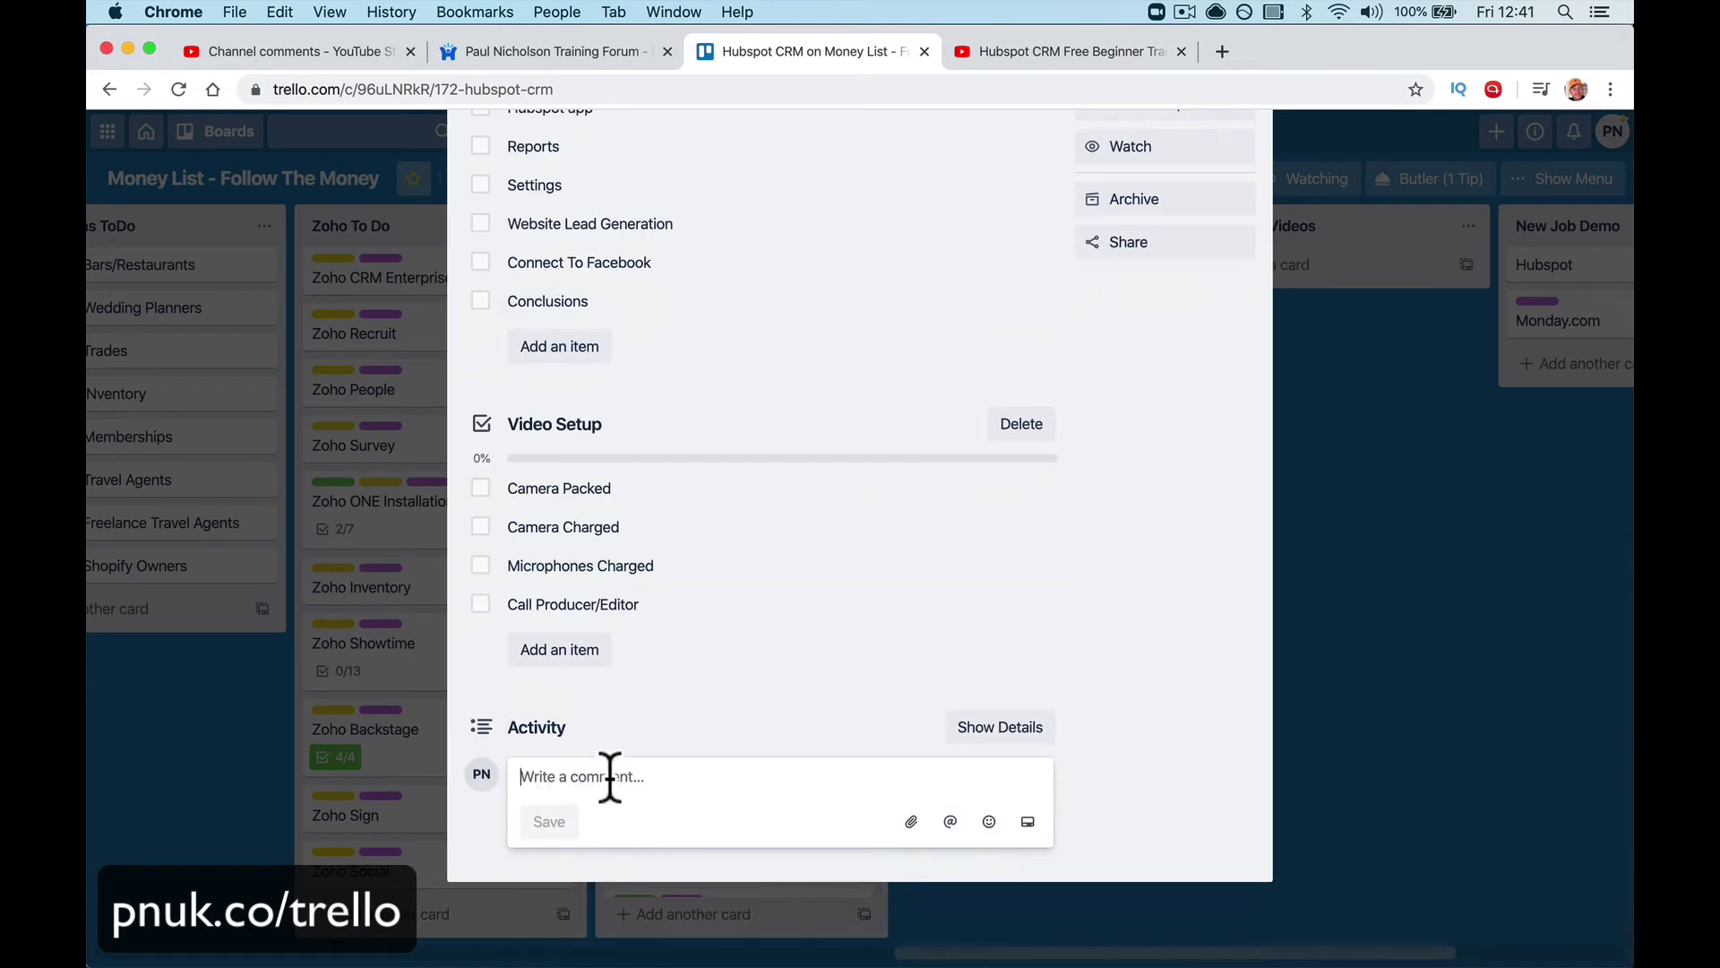
pyautogui.write('202')
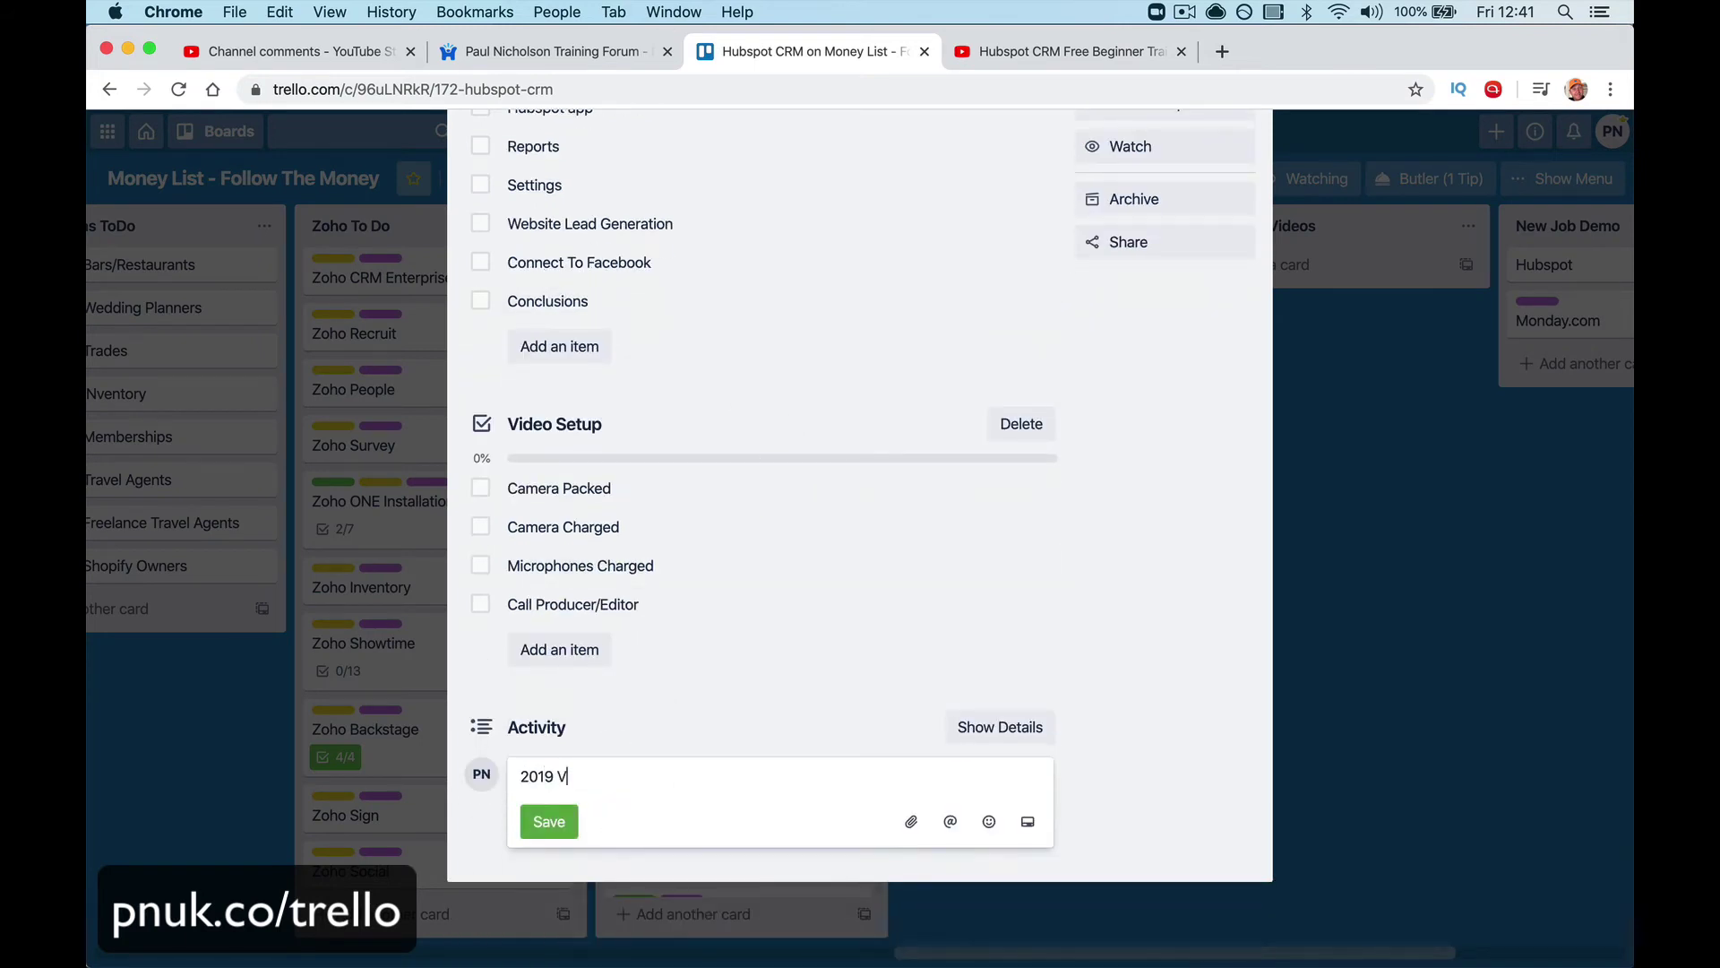
pyautogui.write('9 Video')
pyautogui.press('Return')
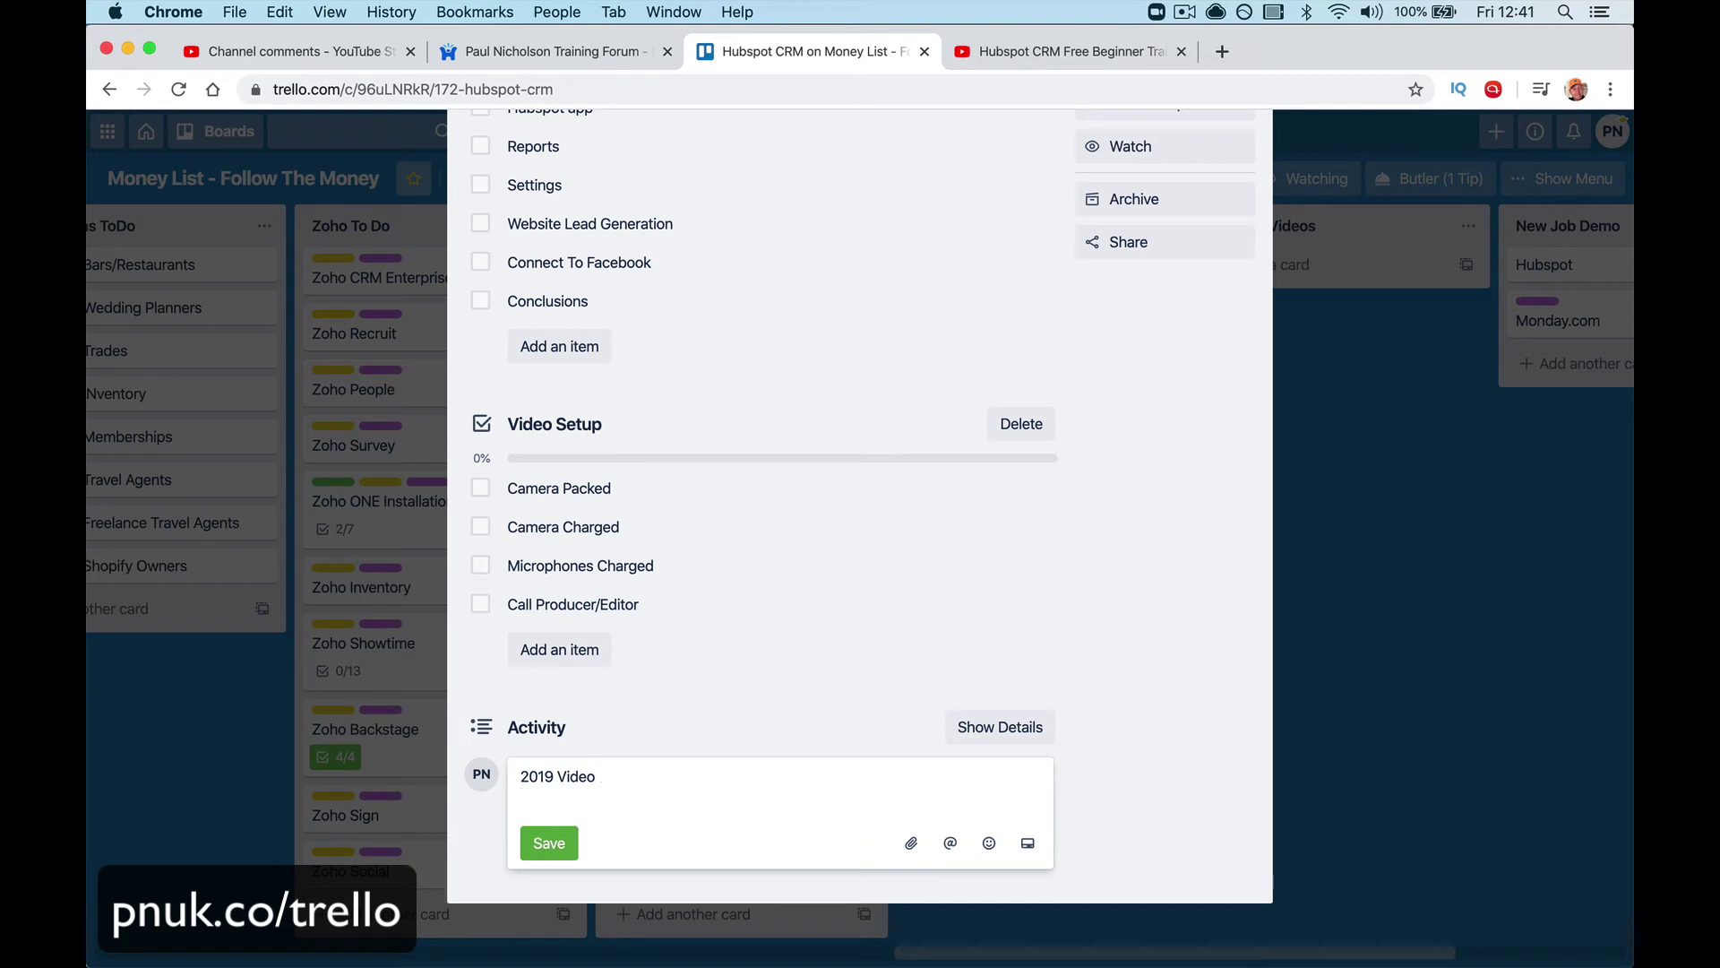
pyautogui.click(552, 842)
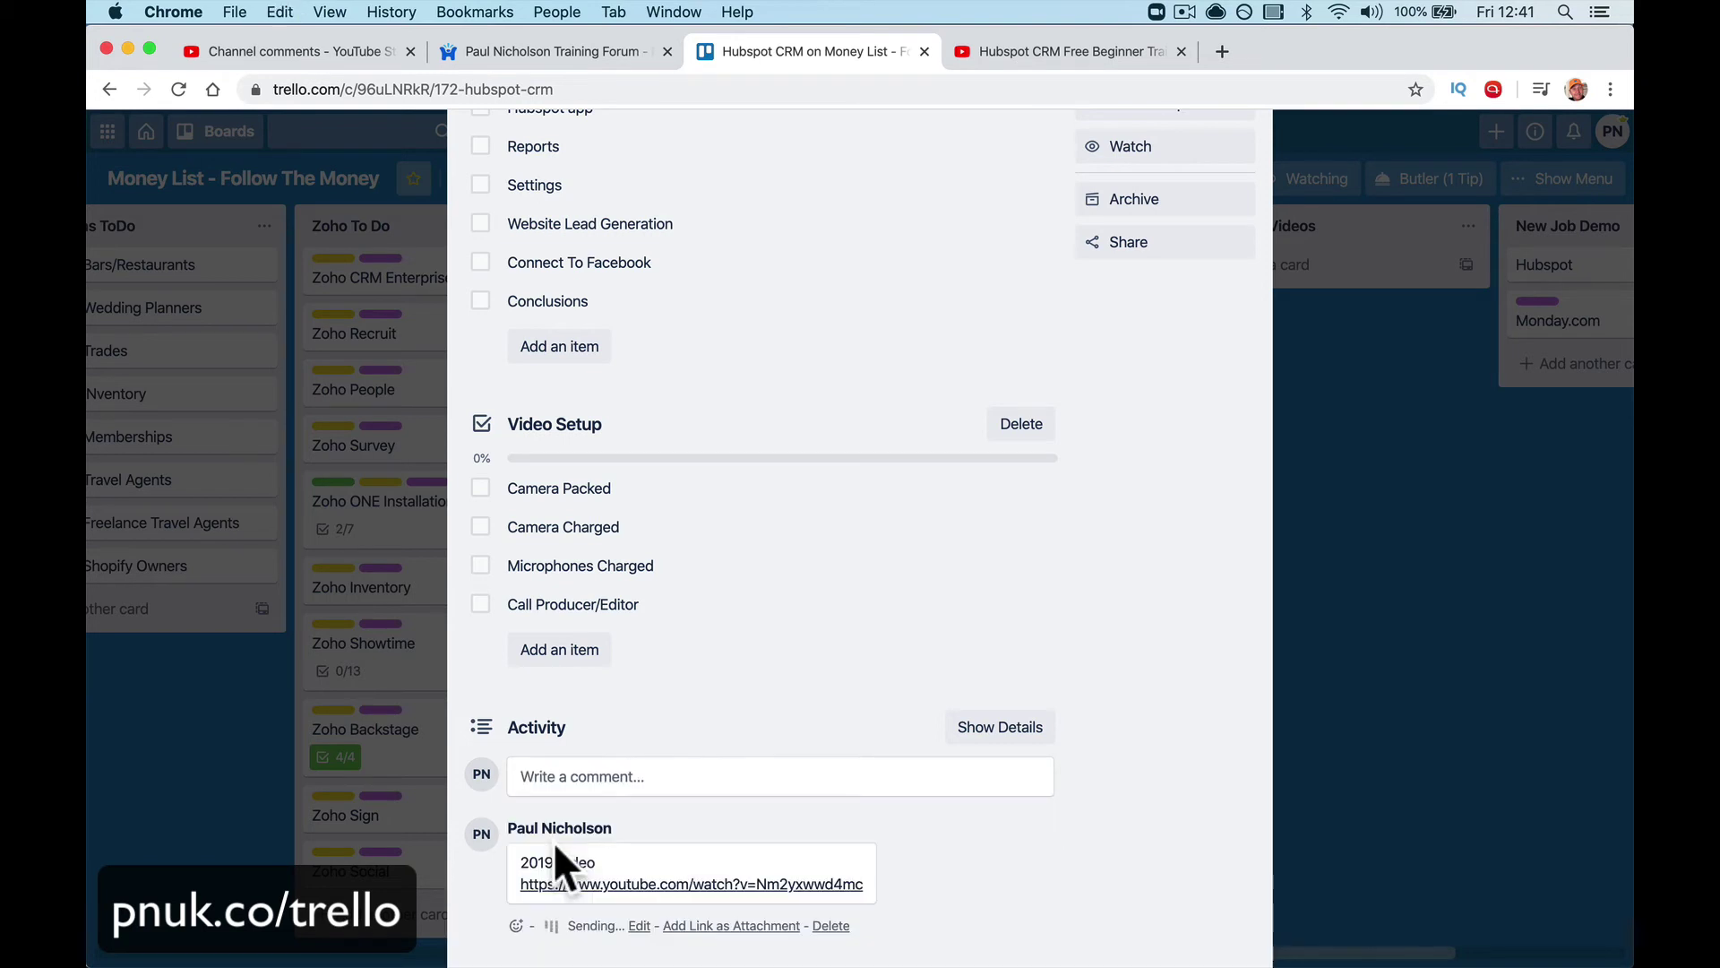
# Step: Play the embedded video in the Hubspot CRM card's comment briefly, review the card and close it
pyautogui.scroll(-2, 552, 841)
pyautogui.scroll(-4, 552, 842)
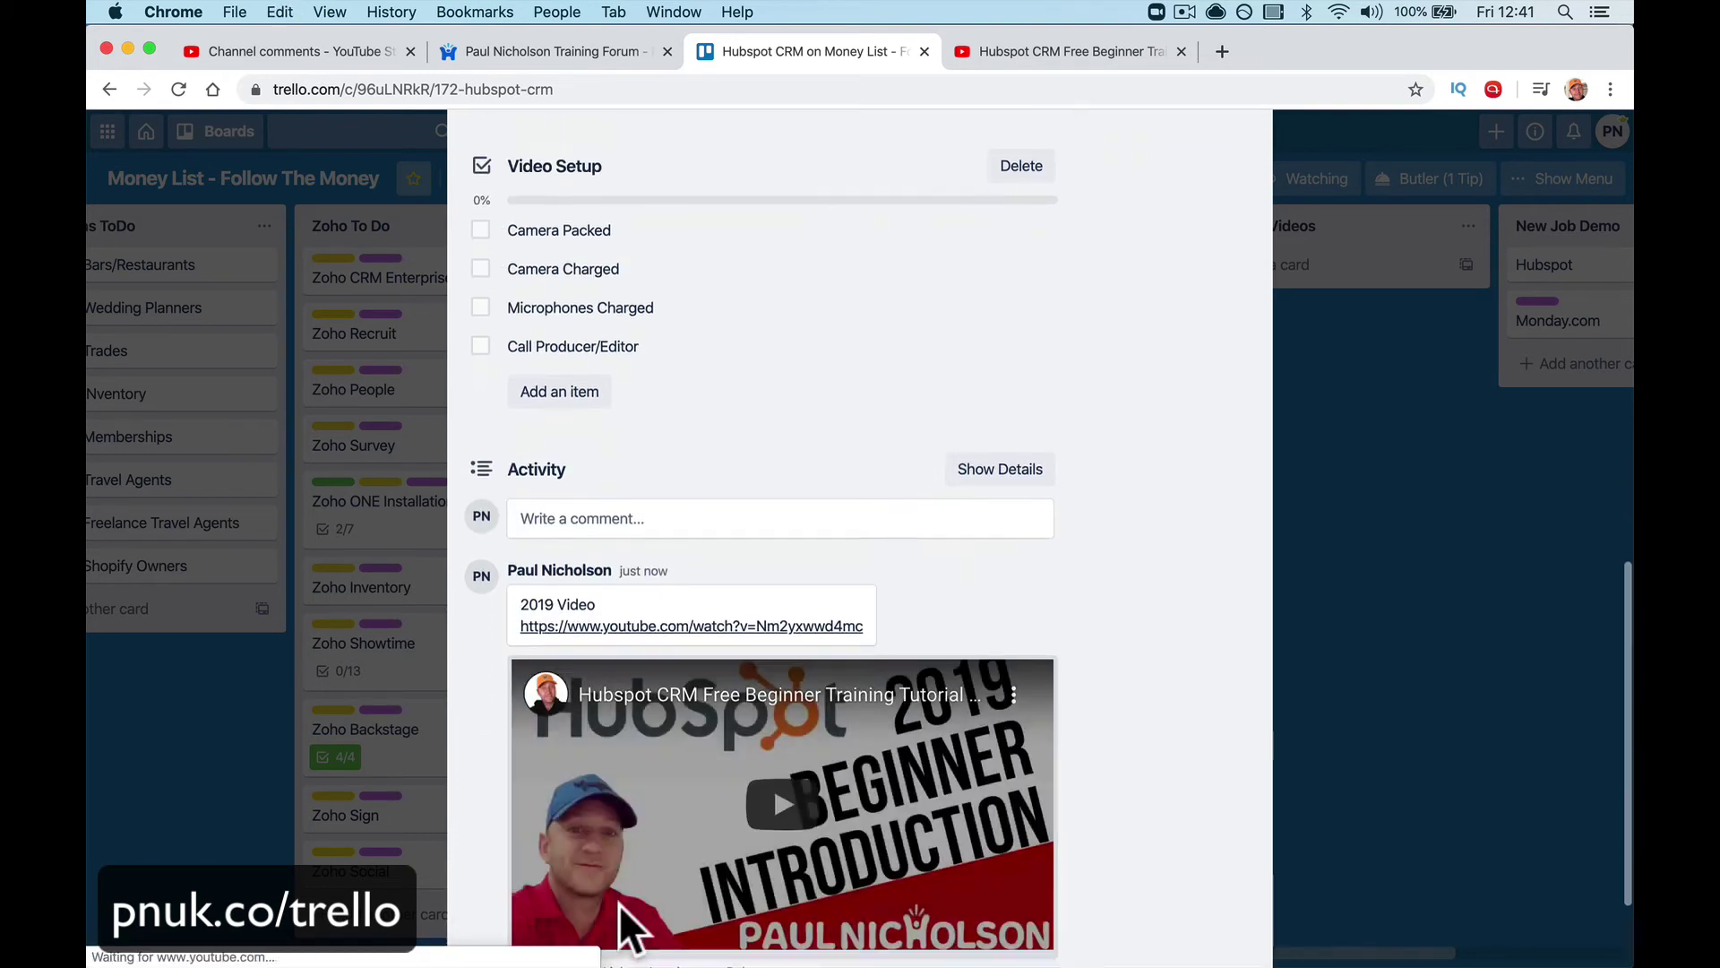
pyautogui.scroll(10, 825, 685)
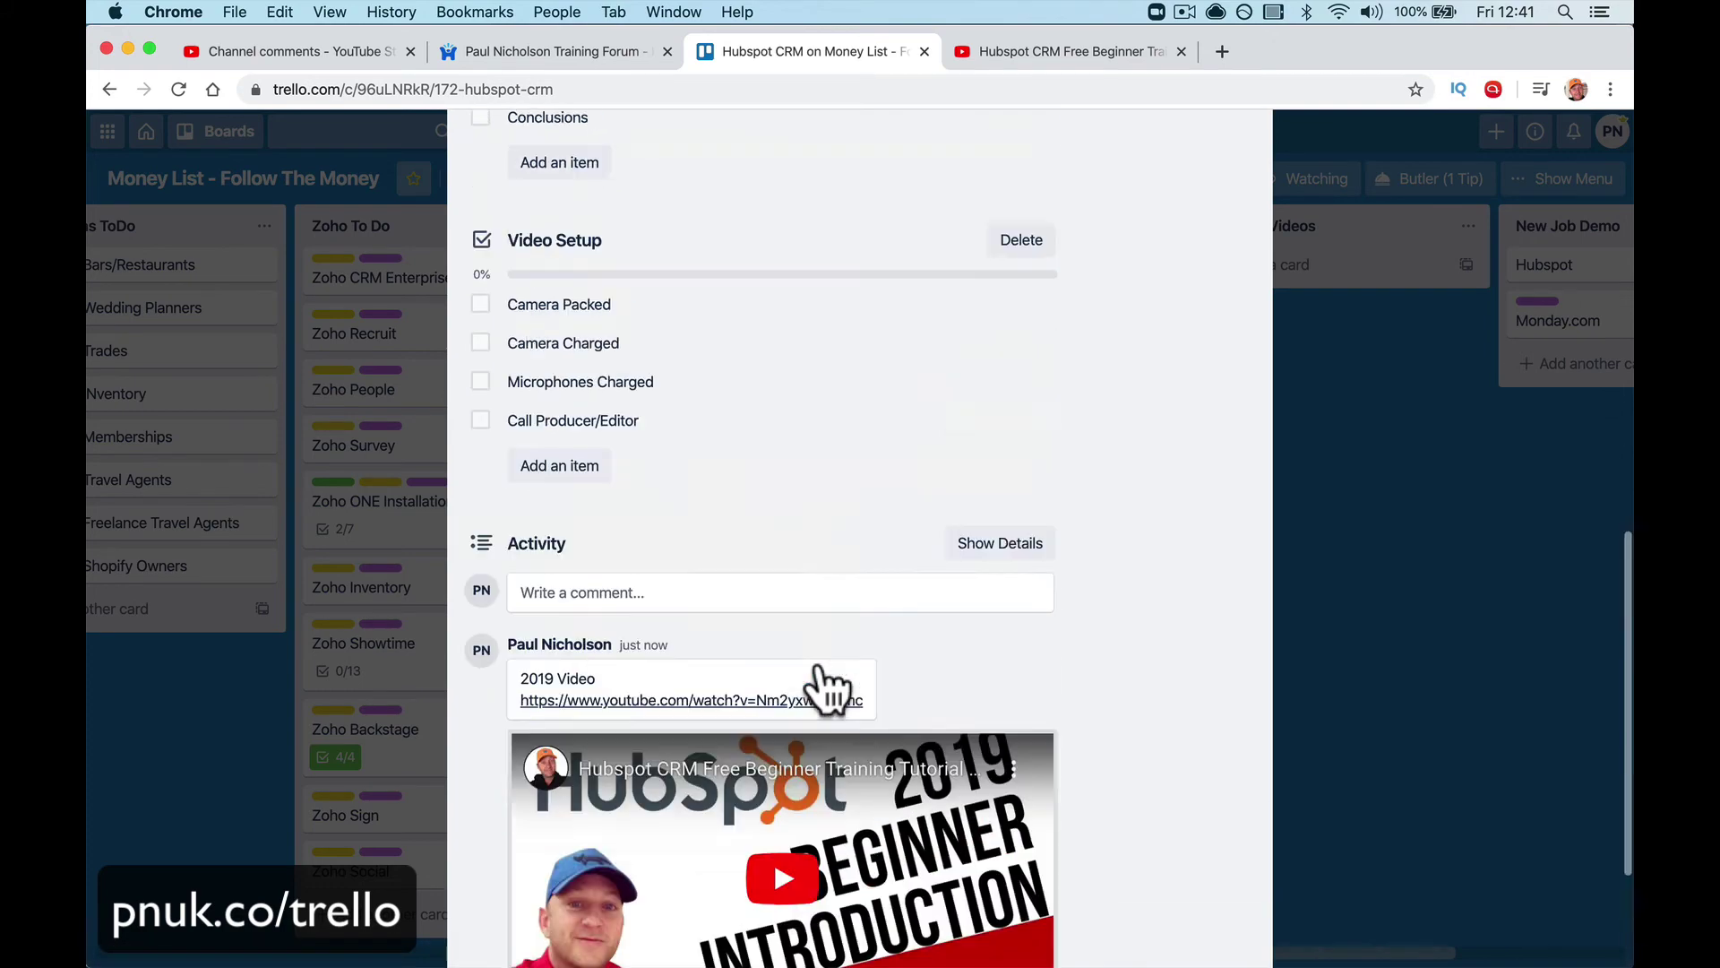
pyautogui.scroll(-10, 825, 686)
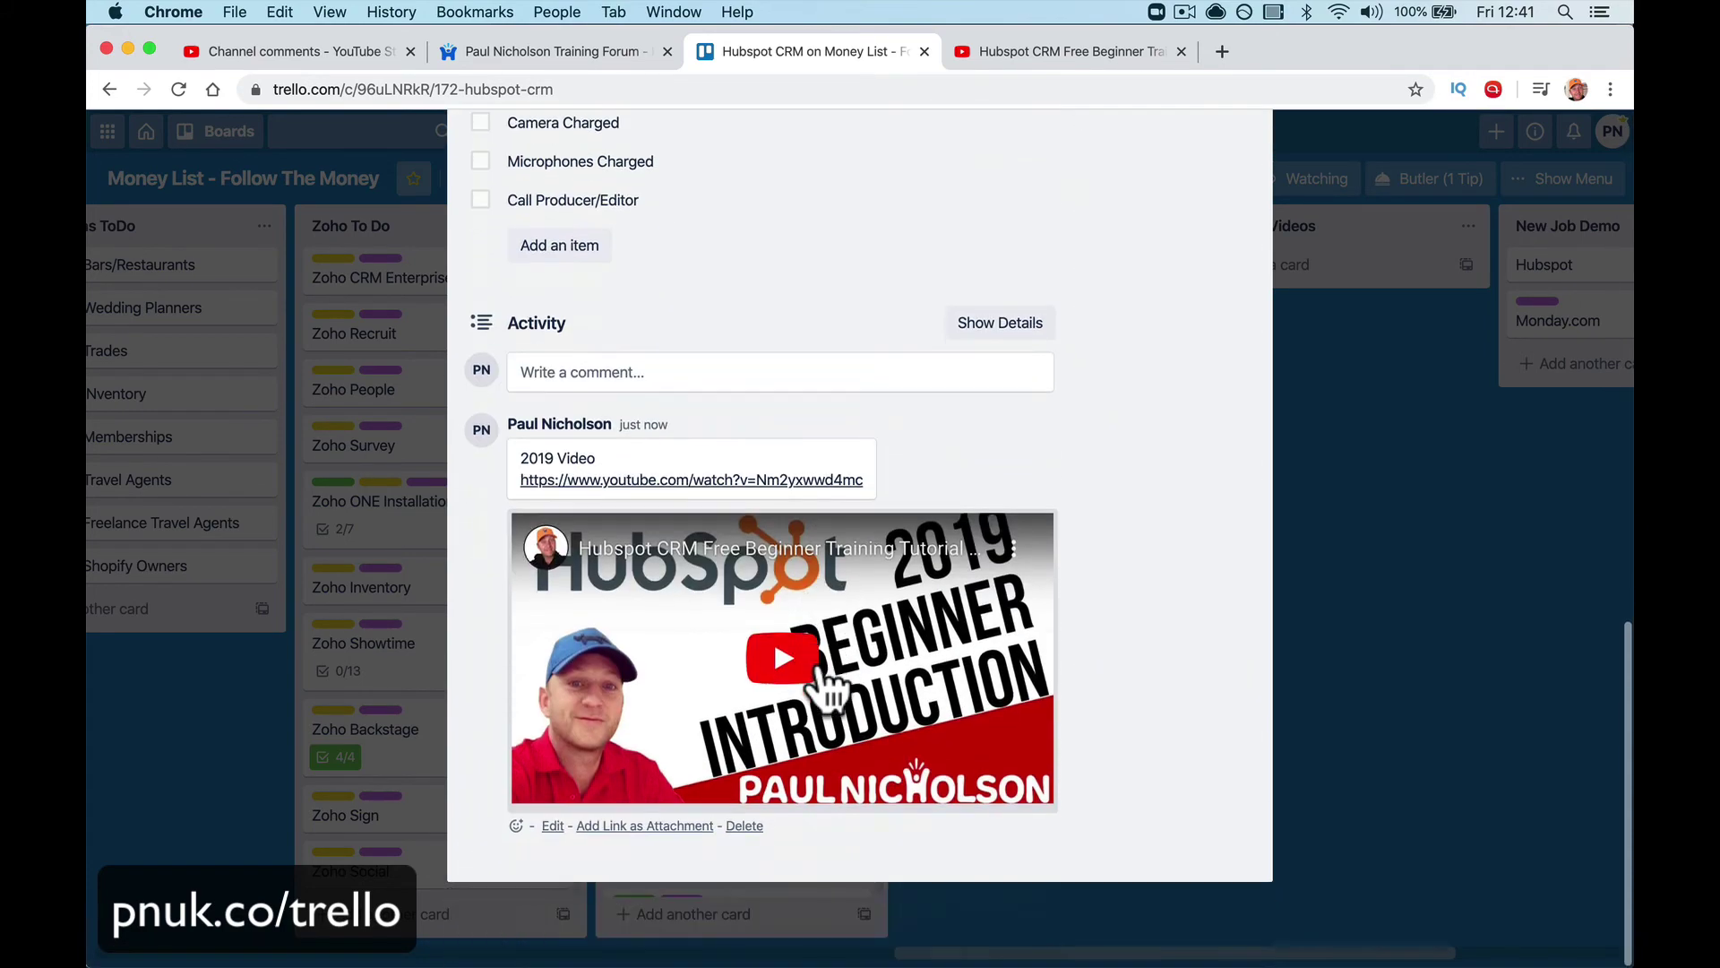
pyautogui.click(811, 694)
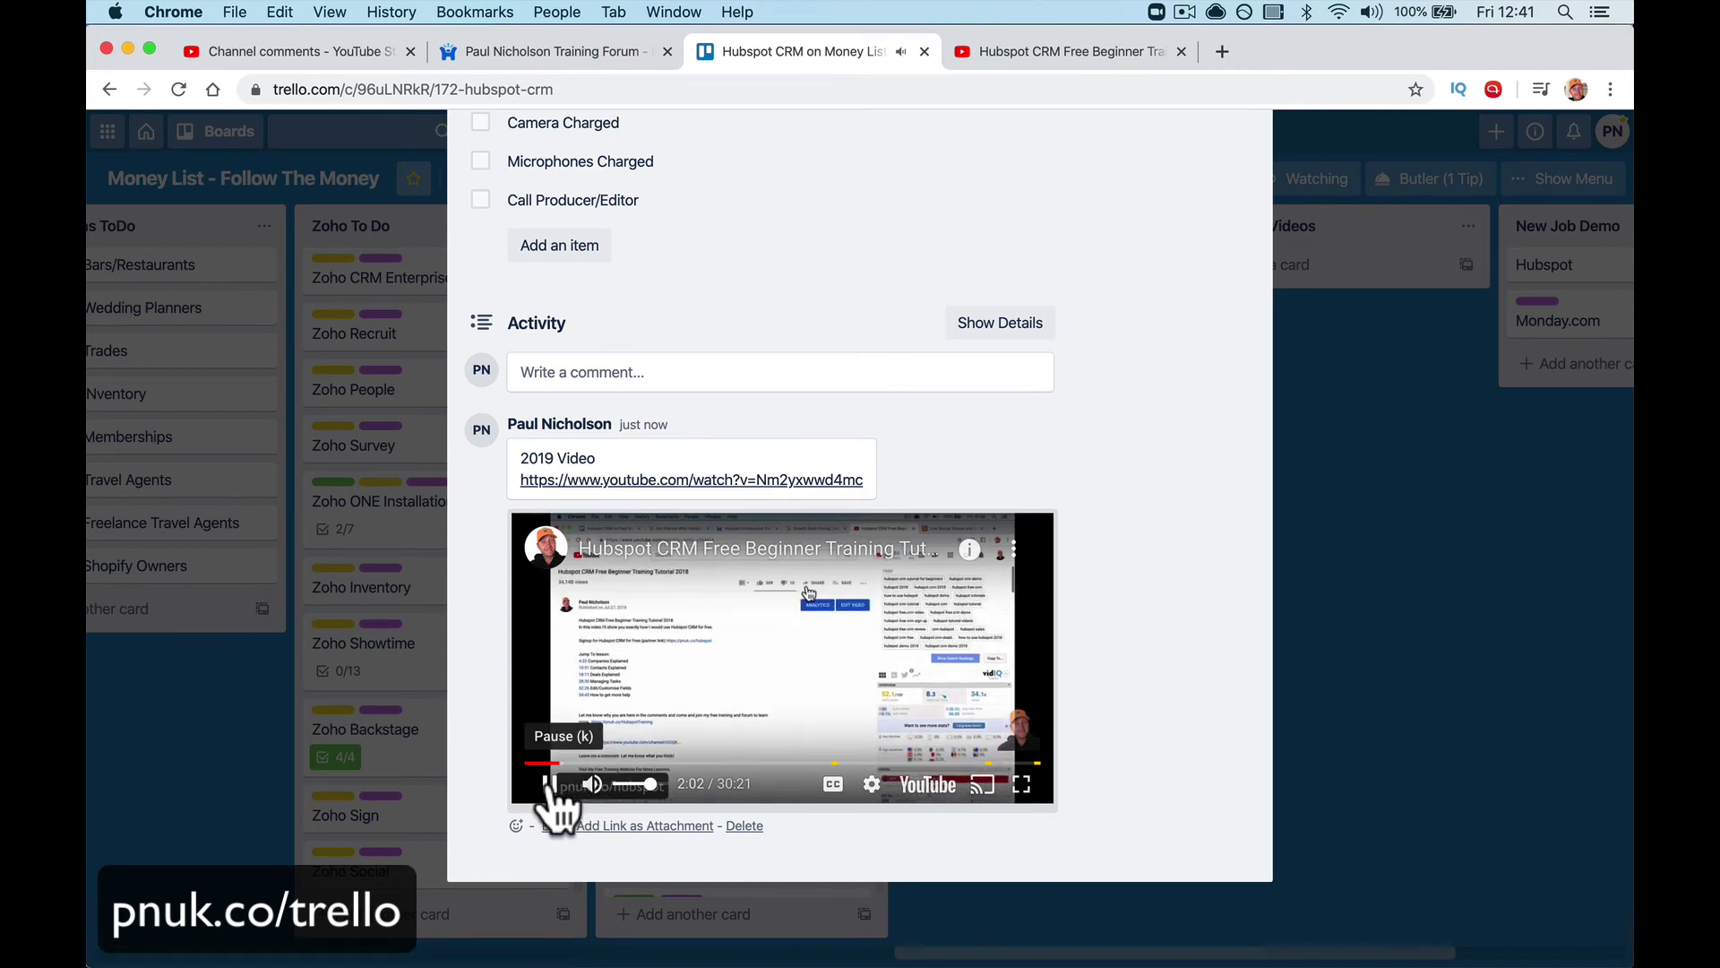
pyautogui.click(583, 779)
pyautogui.scroll(10, 799, 616)
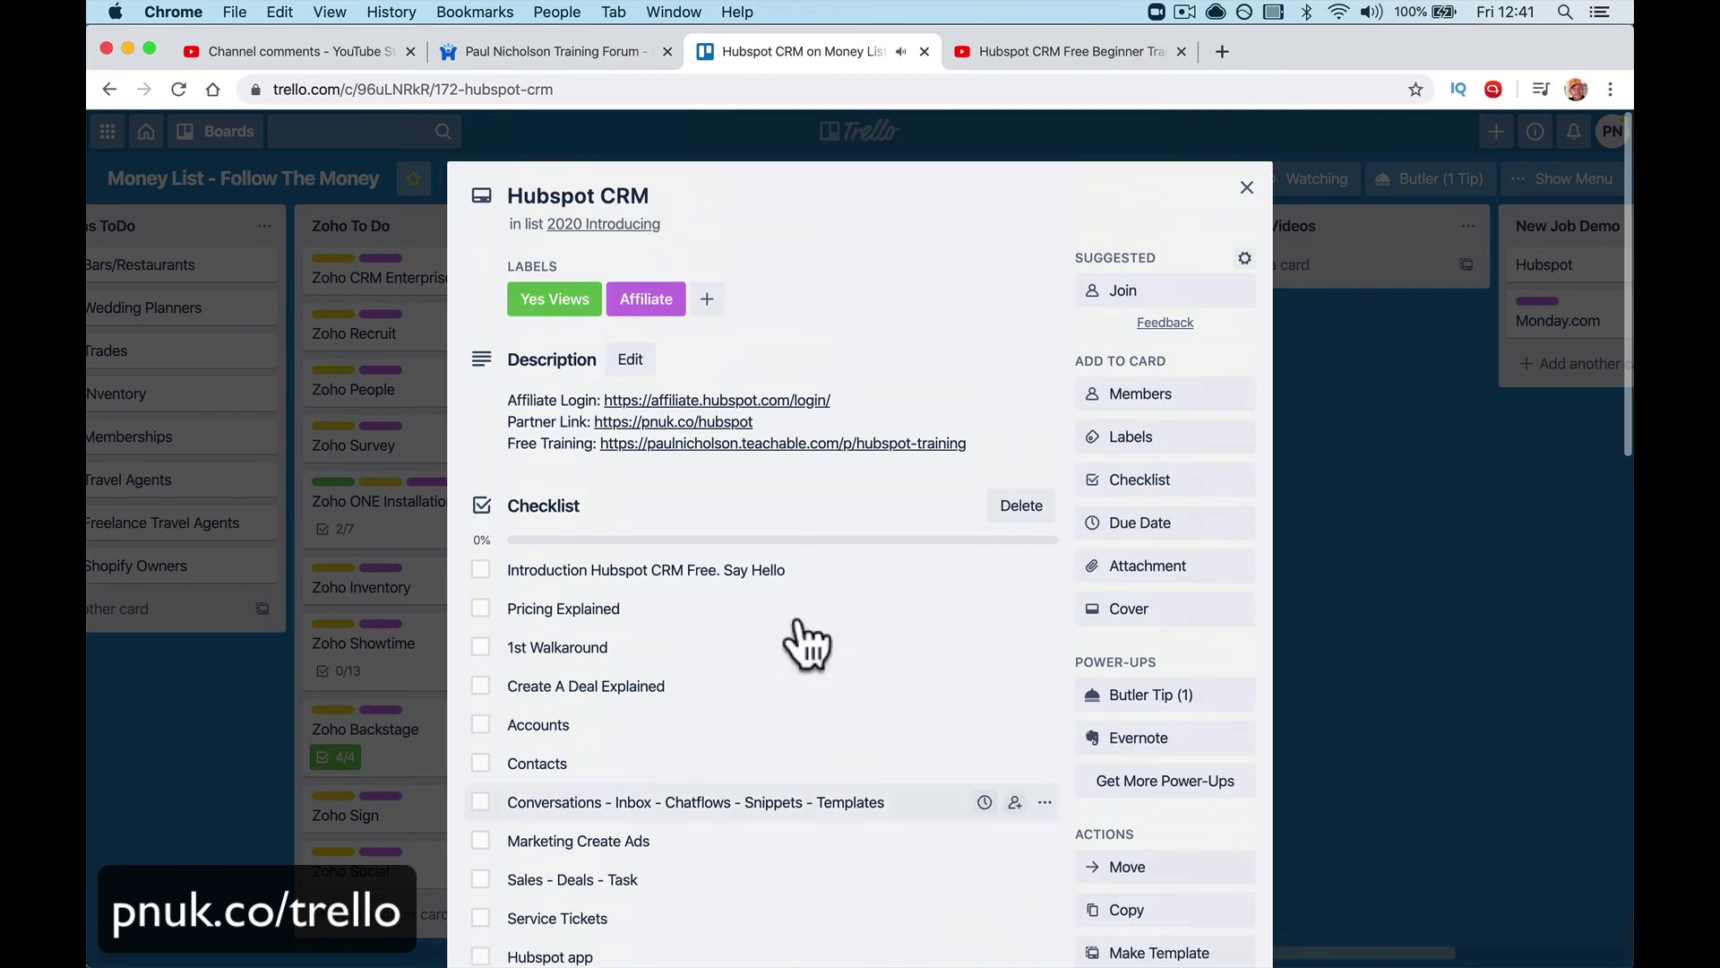
pyautogui.click(1246, 188)
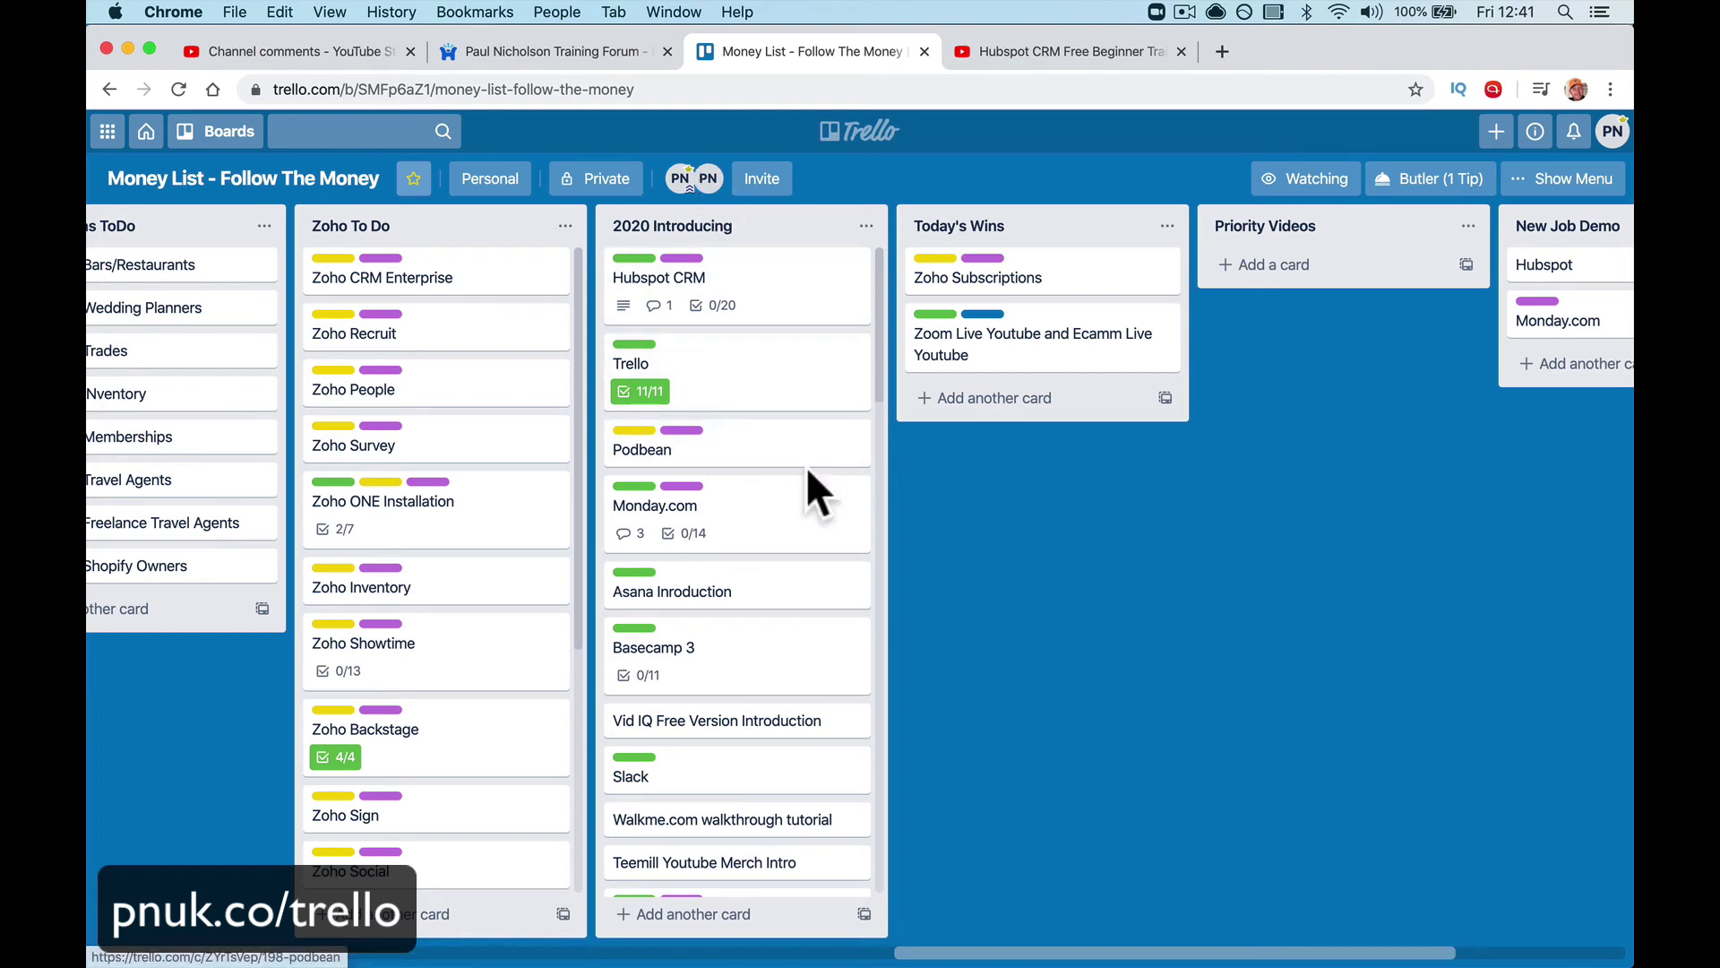
# Step: Check the Trello card, and move the Hubspot CRM and Trello cards from 2020 Introducing to the top of Today's Wins
pyautogui.click(708, 385)
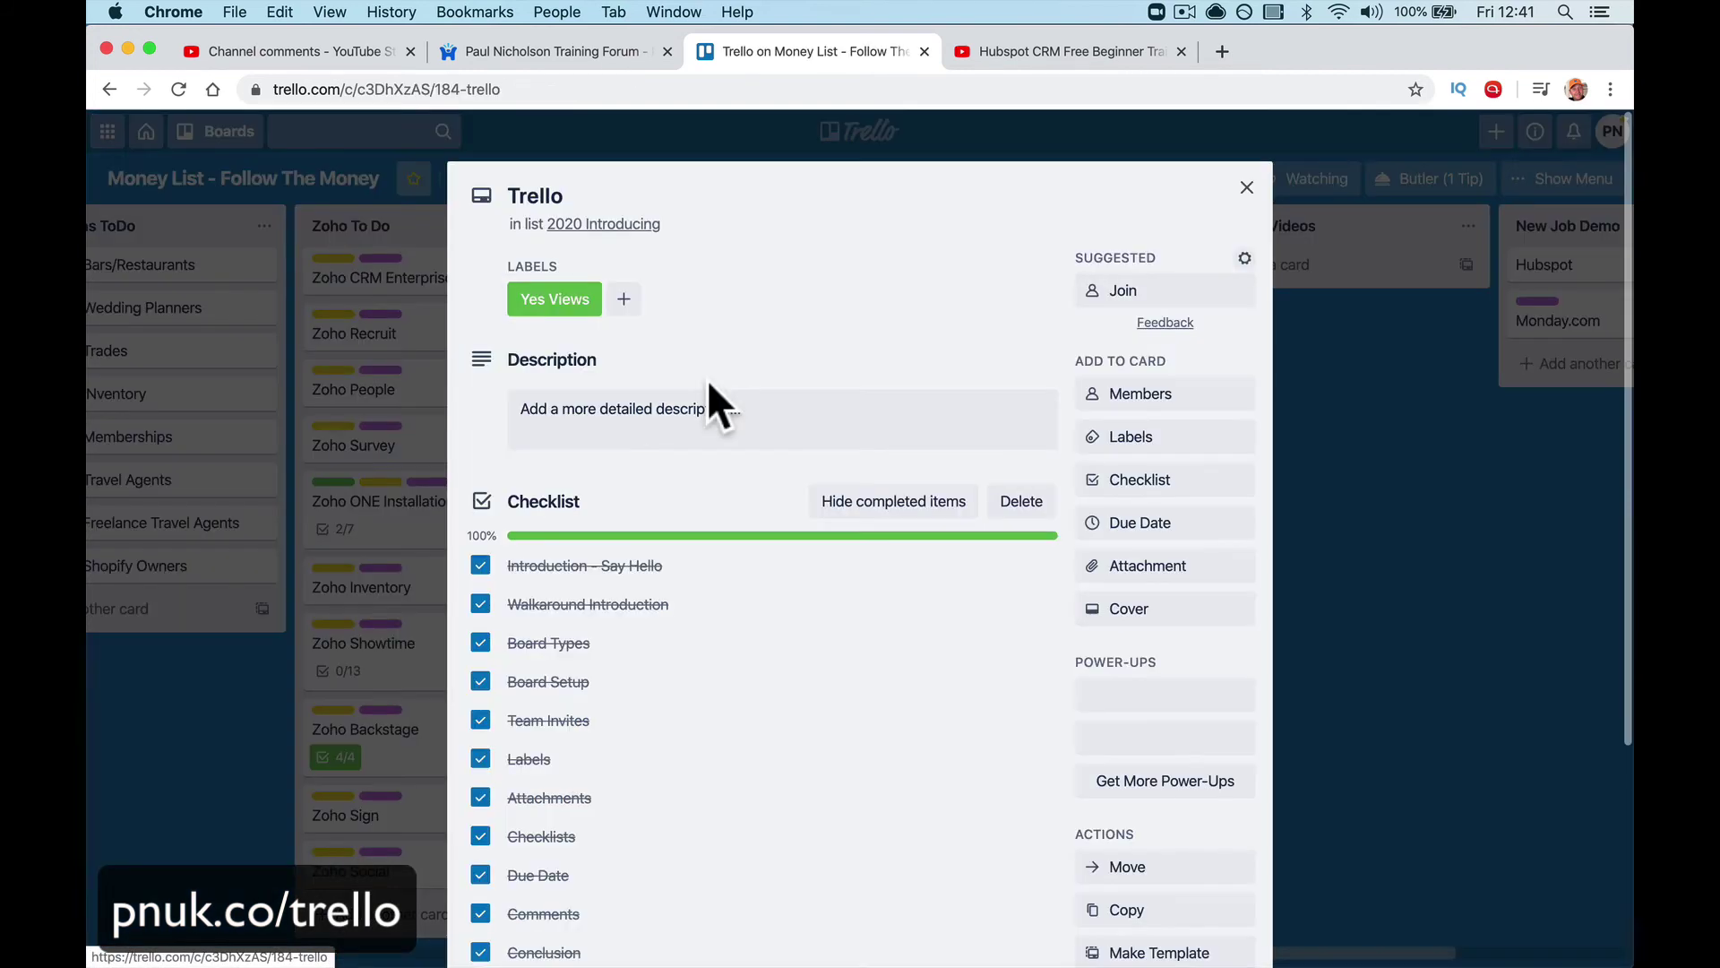
pyautogui.click(1234, 183)
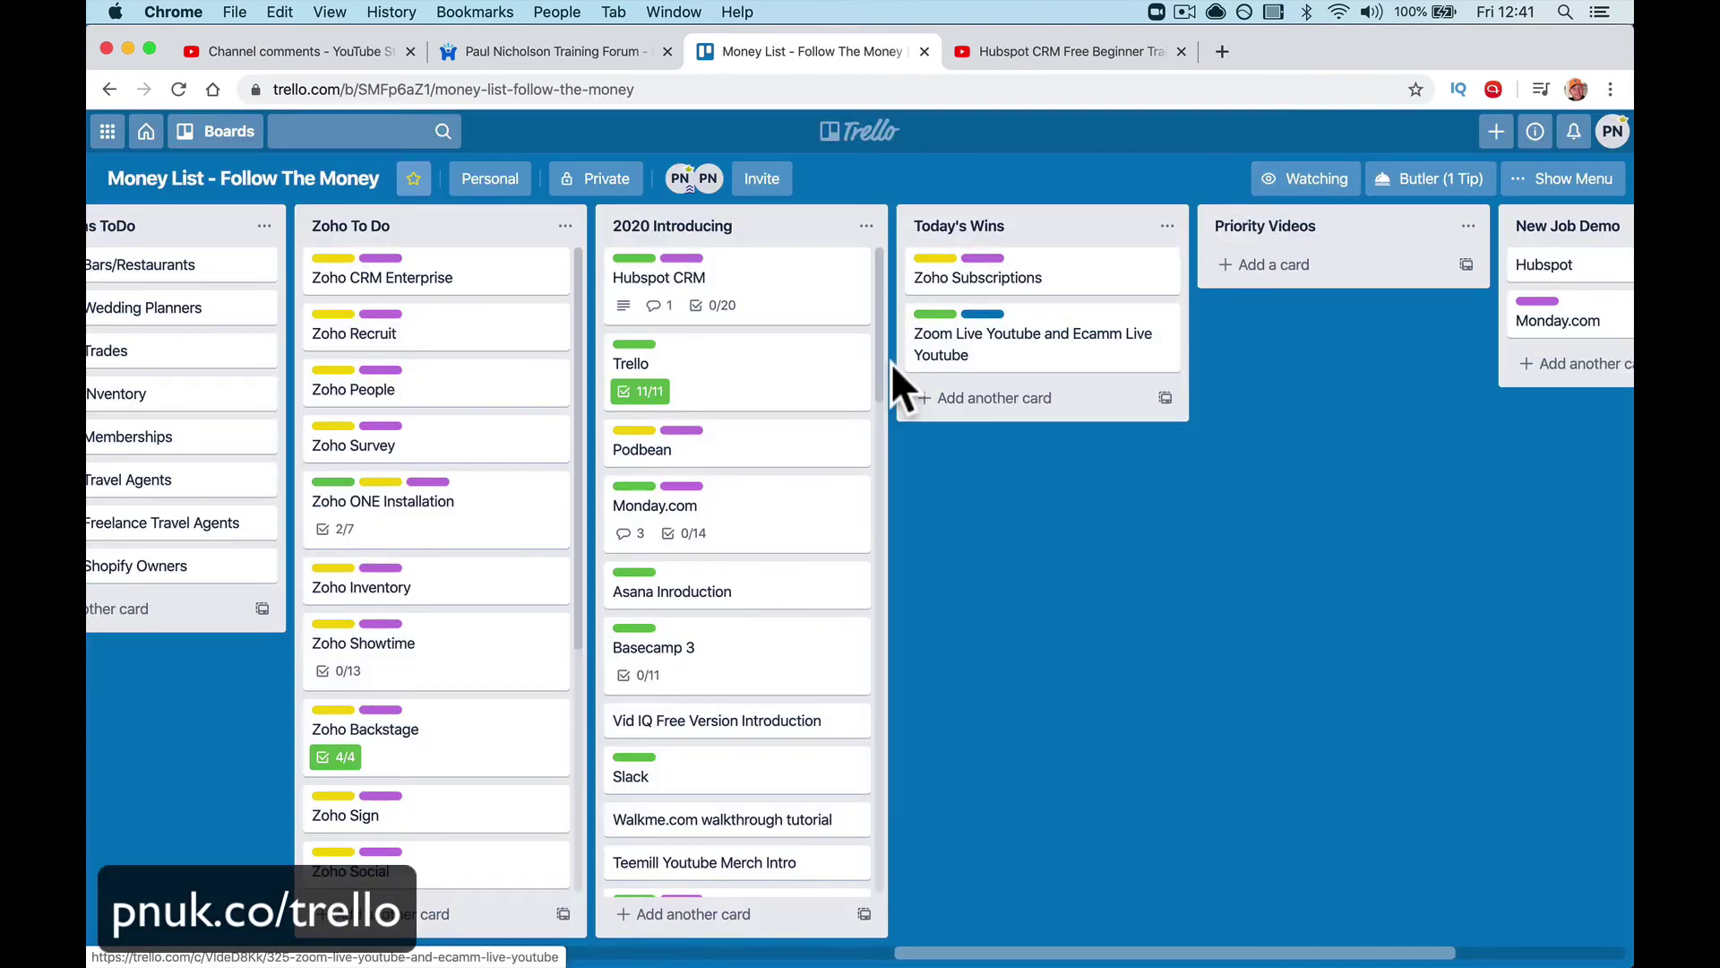
pyautogui.moveTo(820, 305); pyautogui.dragTo(994, 287)
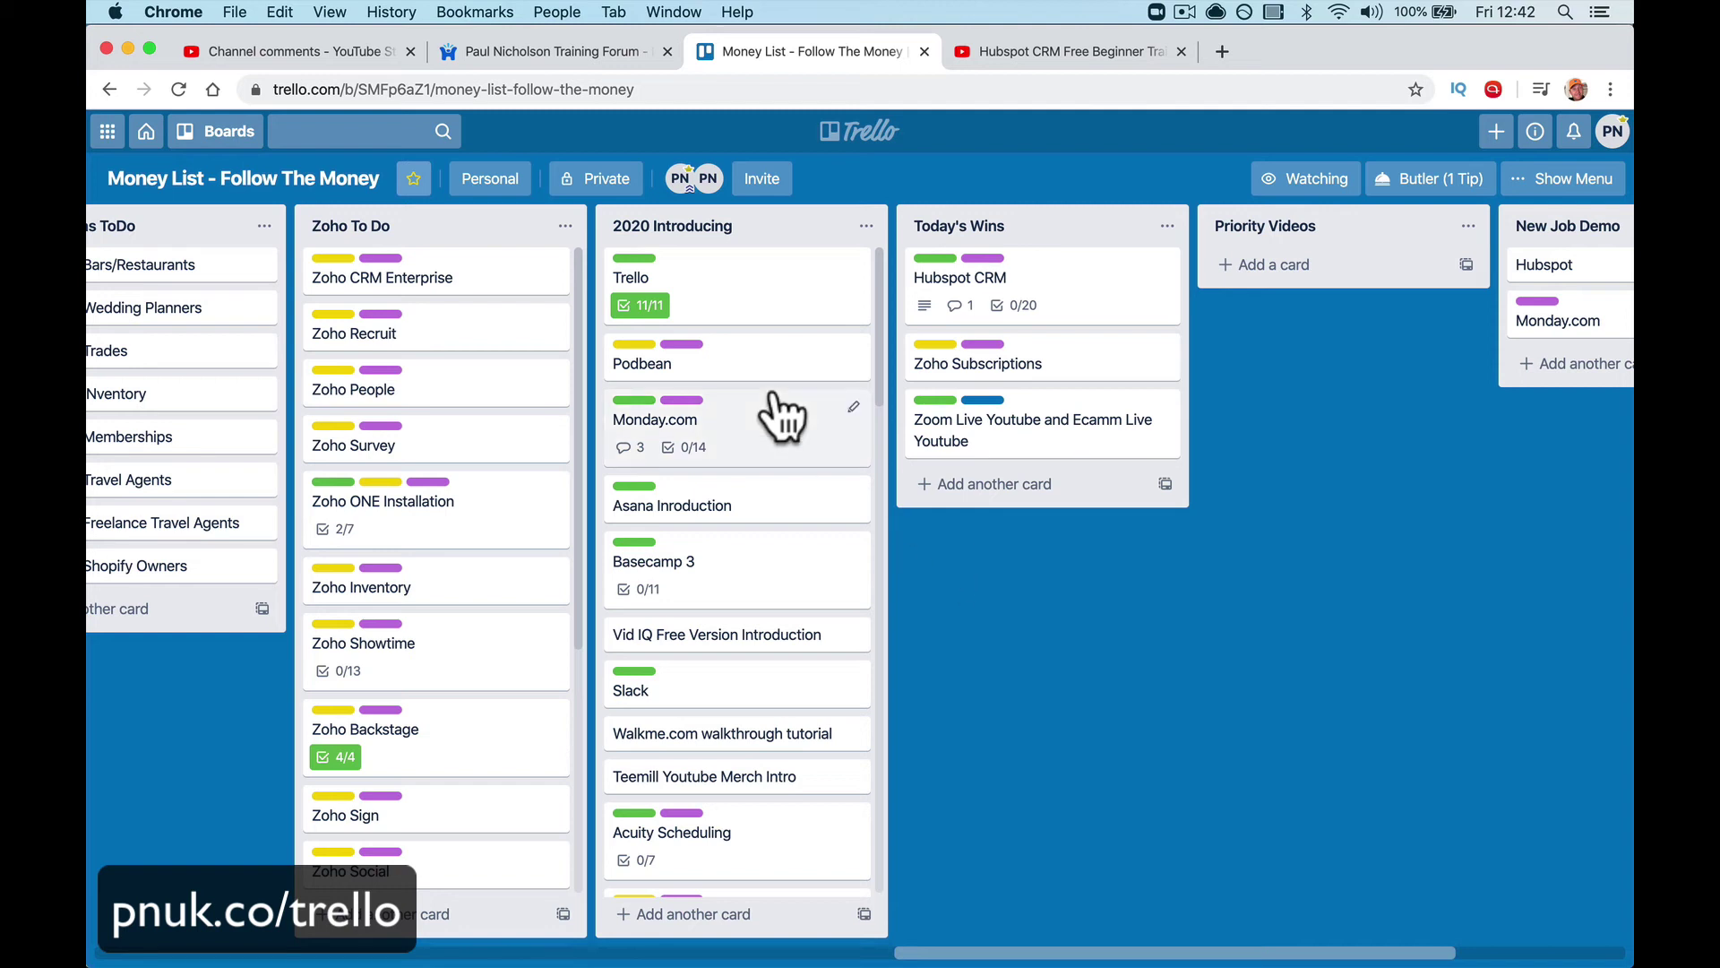
pyautogui.moveTo(753, 305); pyautogui.dragTo(1056, 269)
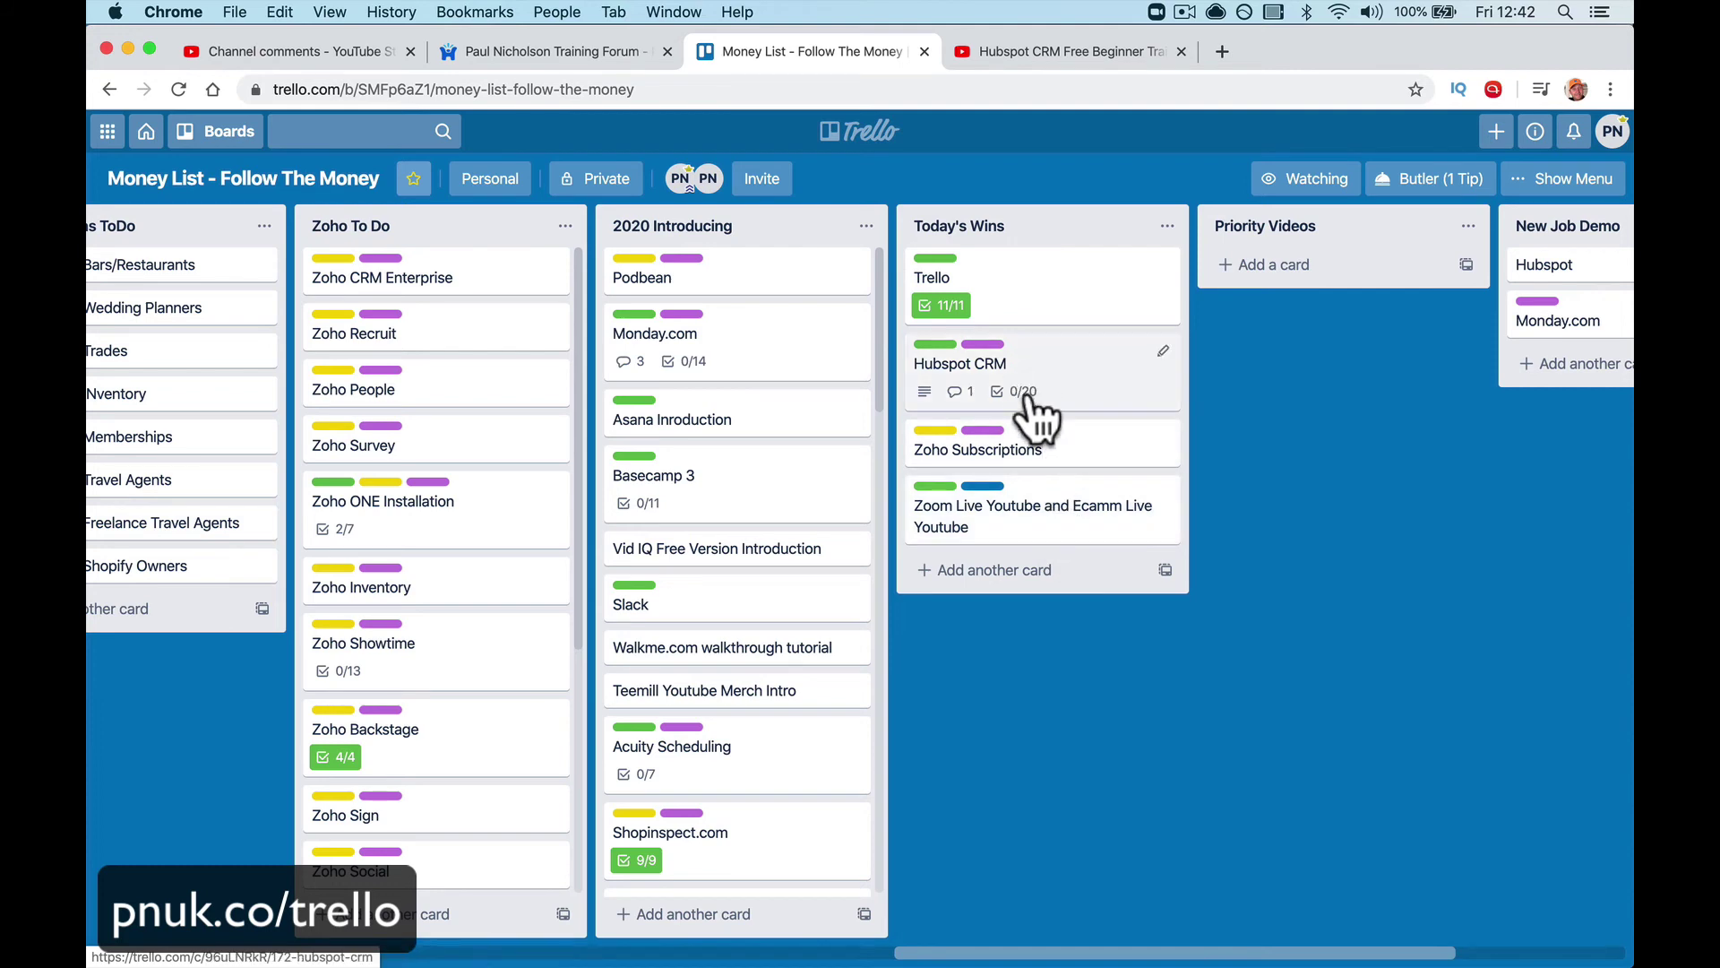
# Step: Open the Trello card in Today's Wins and untick every checklist item from Conclusion up to Introduction - Say Hello
pyautogui.click(1041, 278)
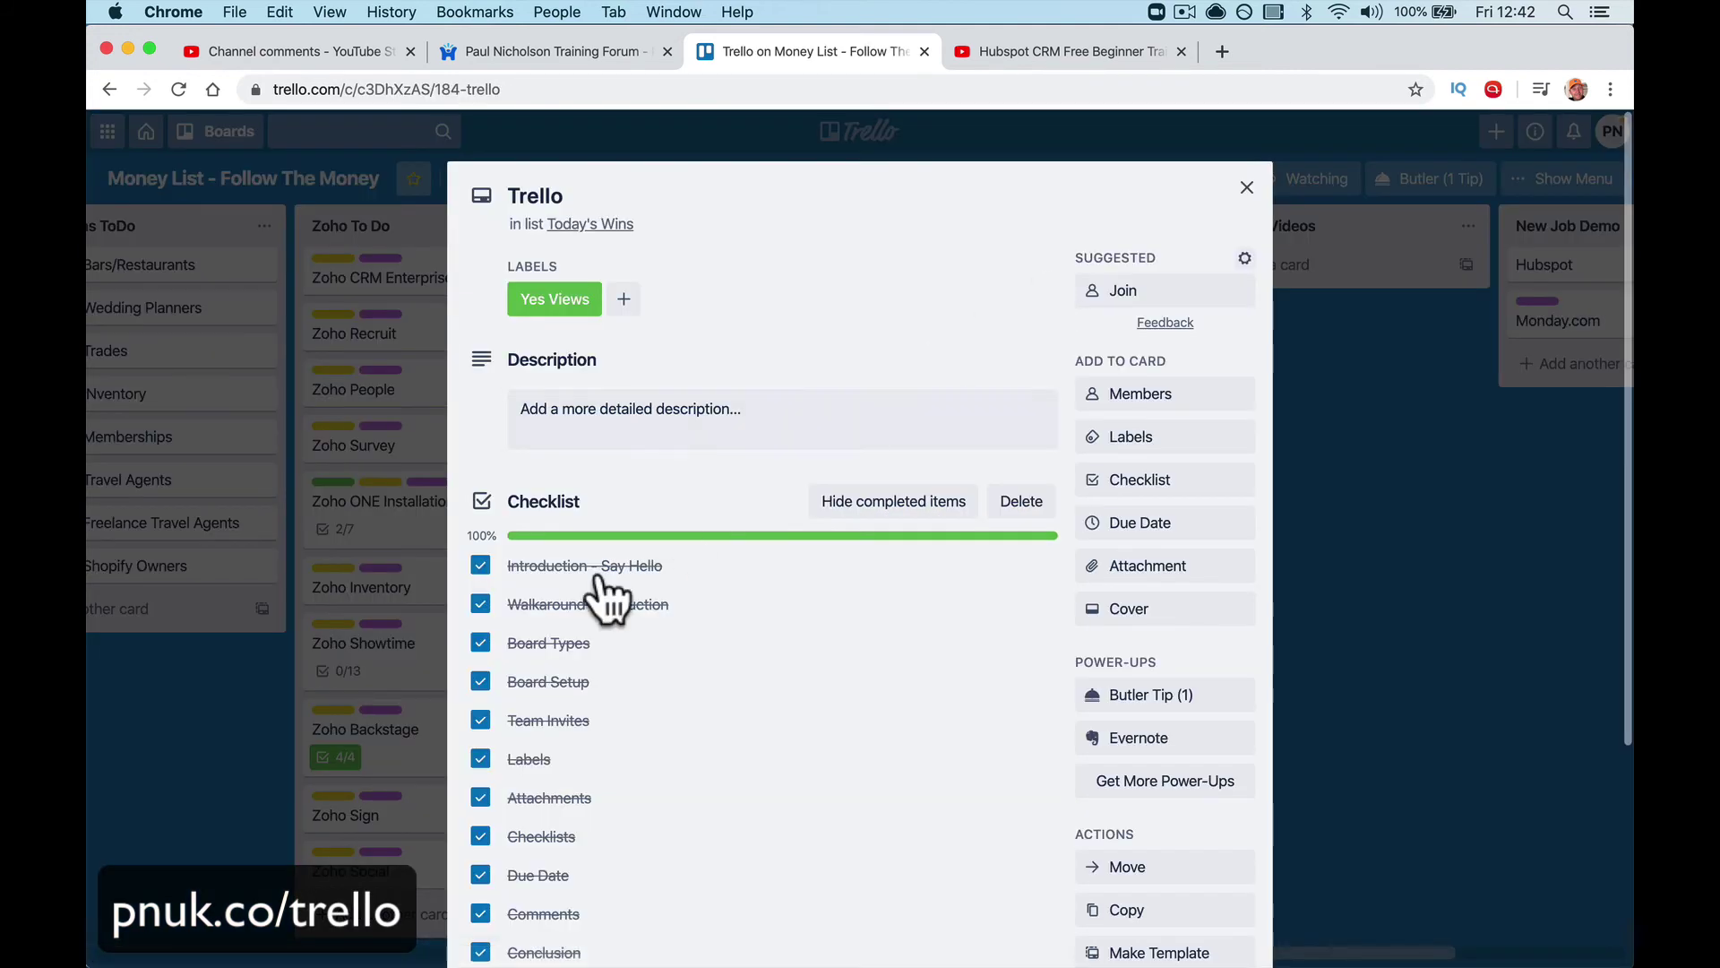
pyautogui.scroll(-4, 583, 609)
pyautogui.click(480, 656)
pyautogui.click(480, 618)
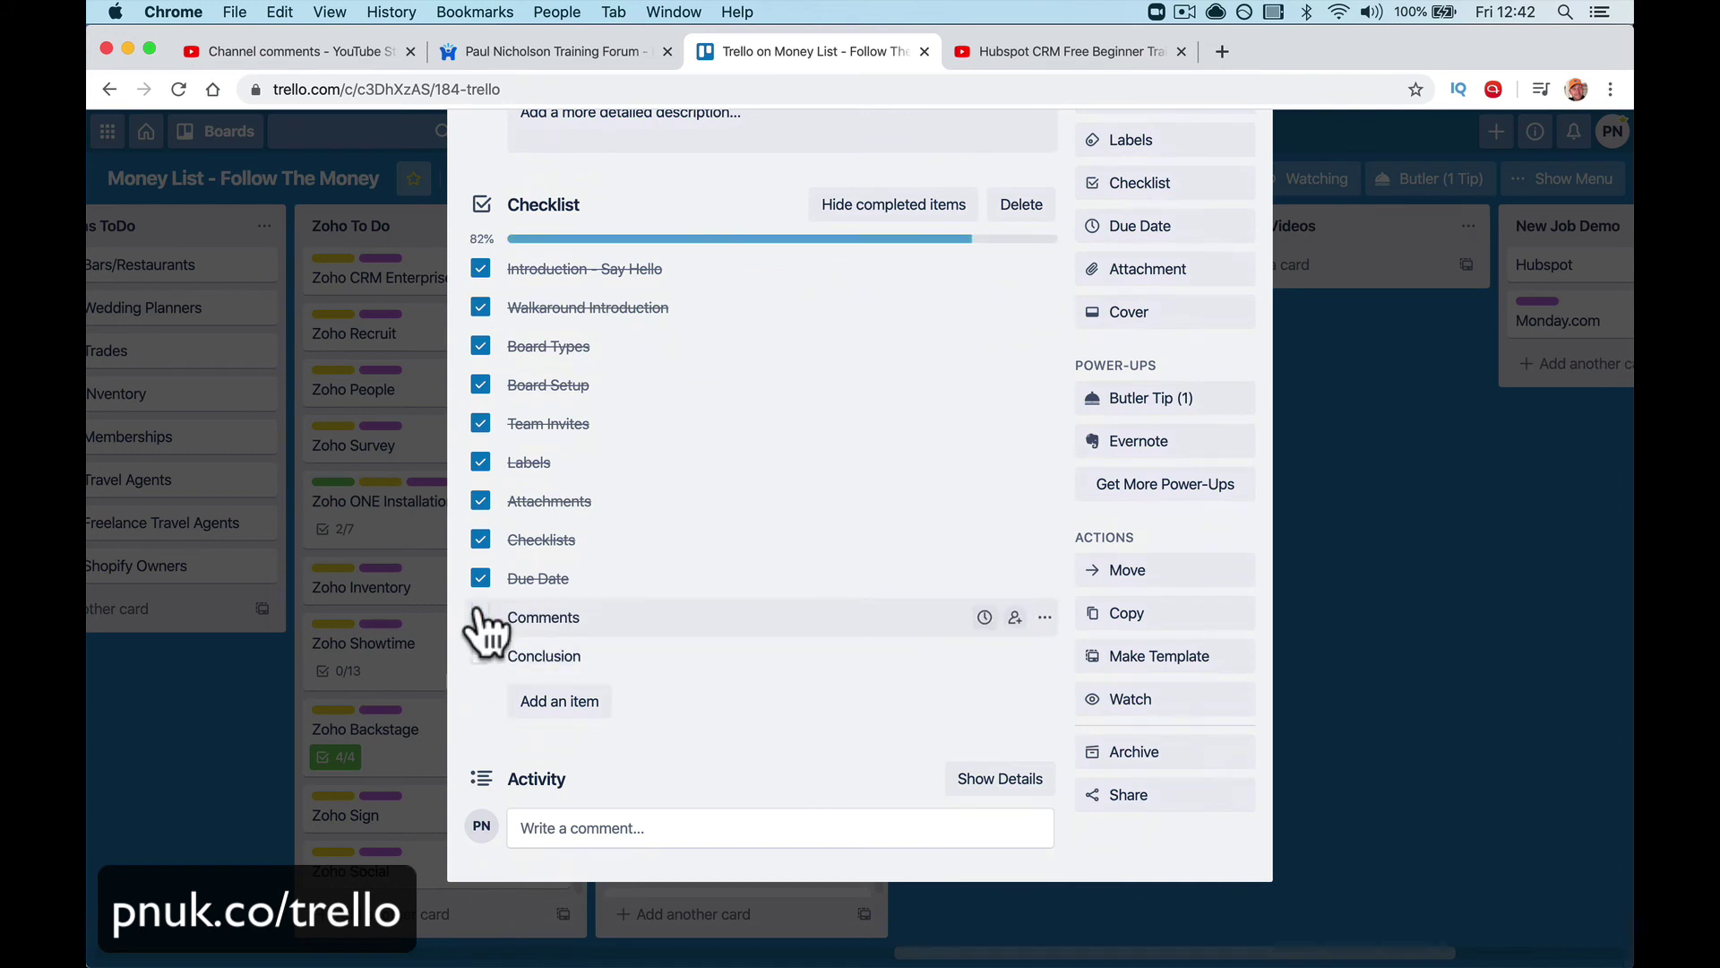
pyautogui.click(480, 578)
pyautogui.click(480, 539)
pyautogui.click(481, 501)
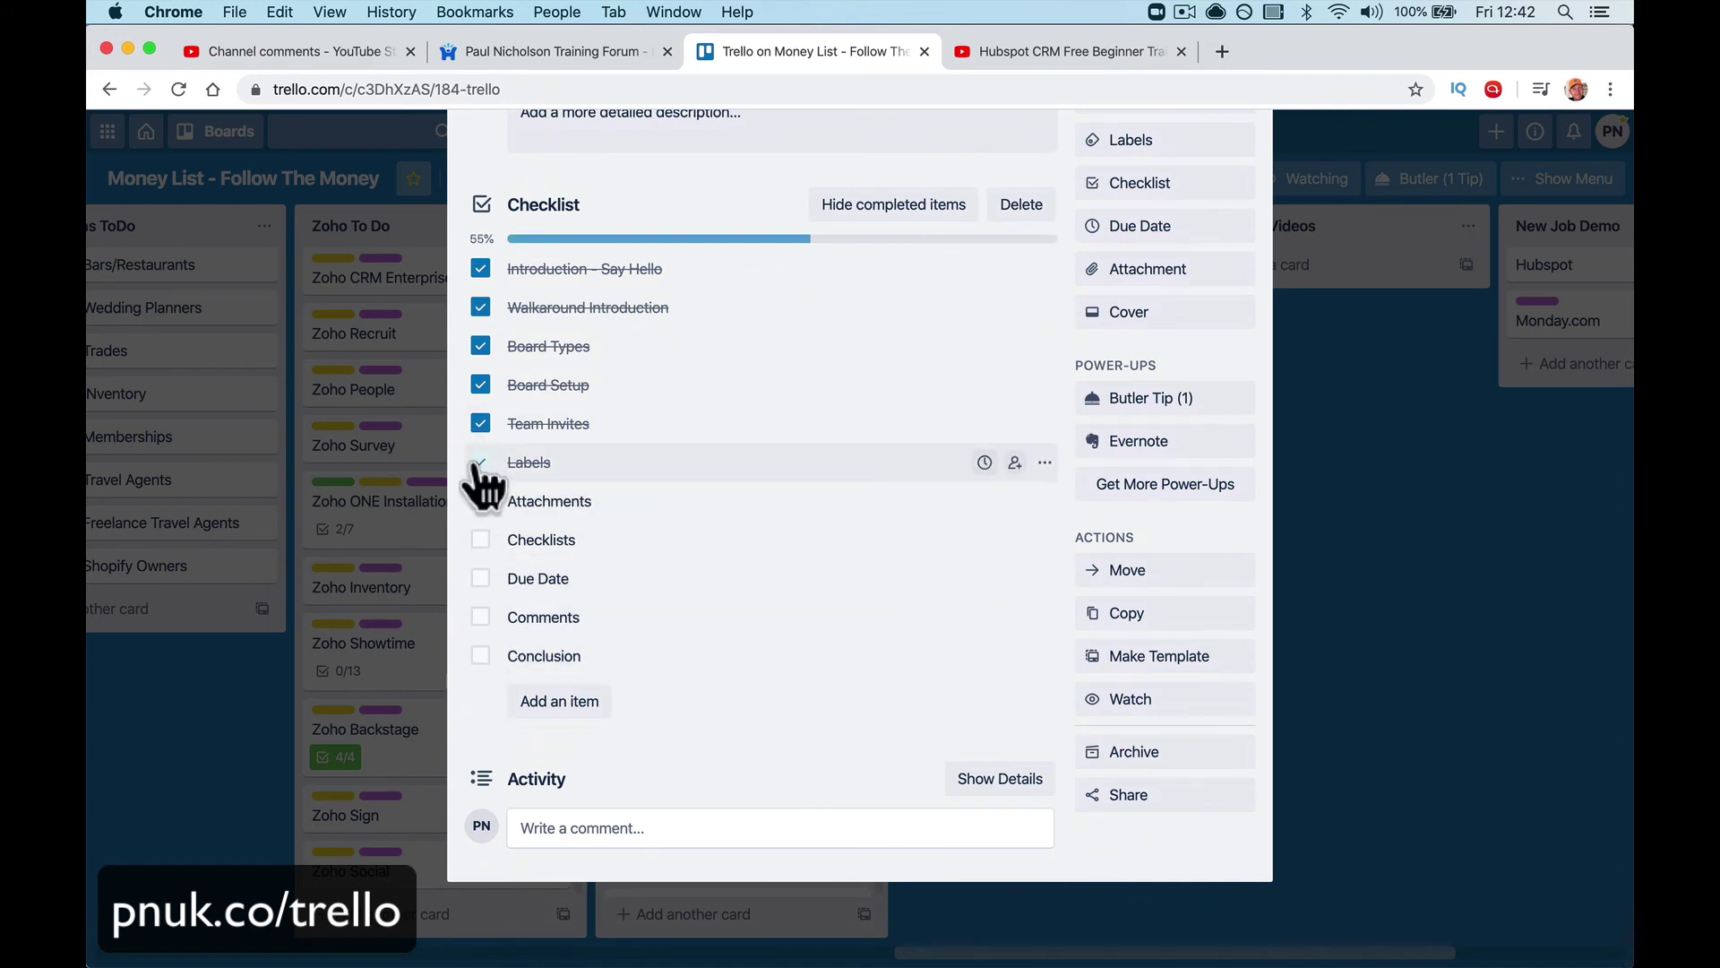
pyautogui.click(480, 462)
pyautogui.click(481, 424)
pyautogui.click(480, 384)
pyautogui.click(481, 346)
pyautogui.click(481, 307)
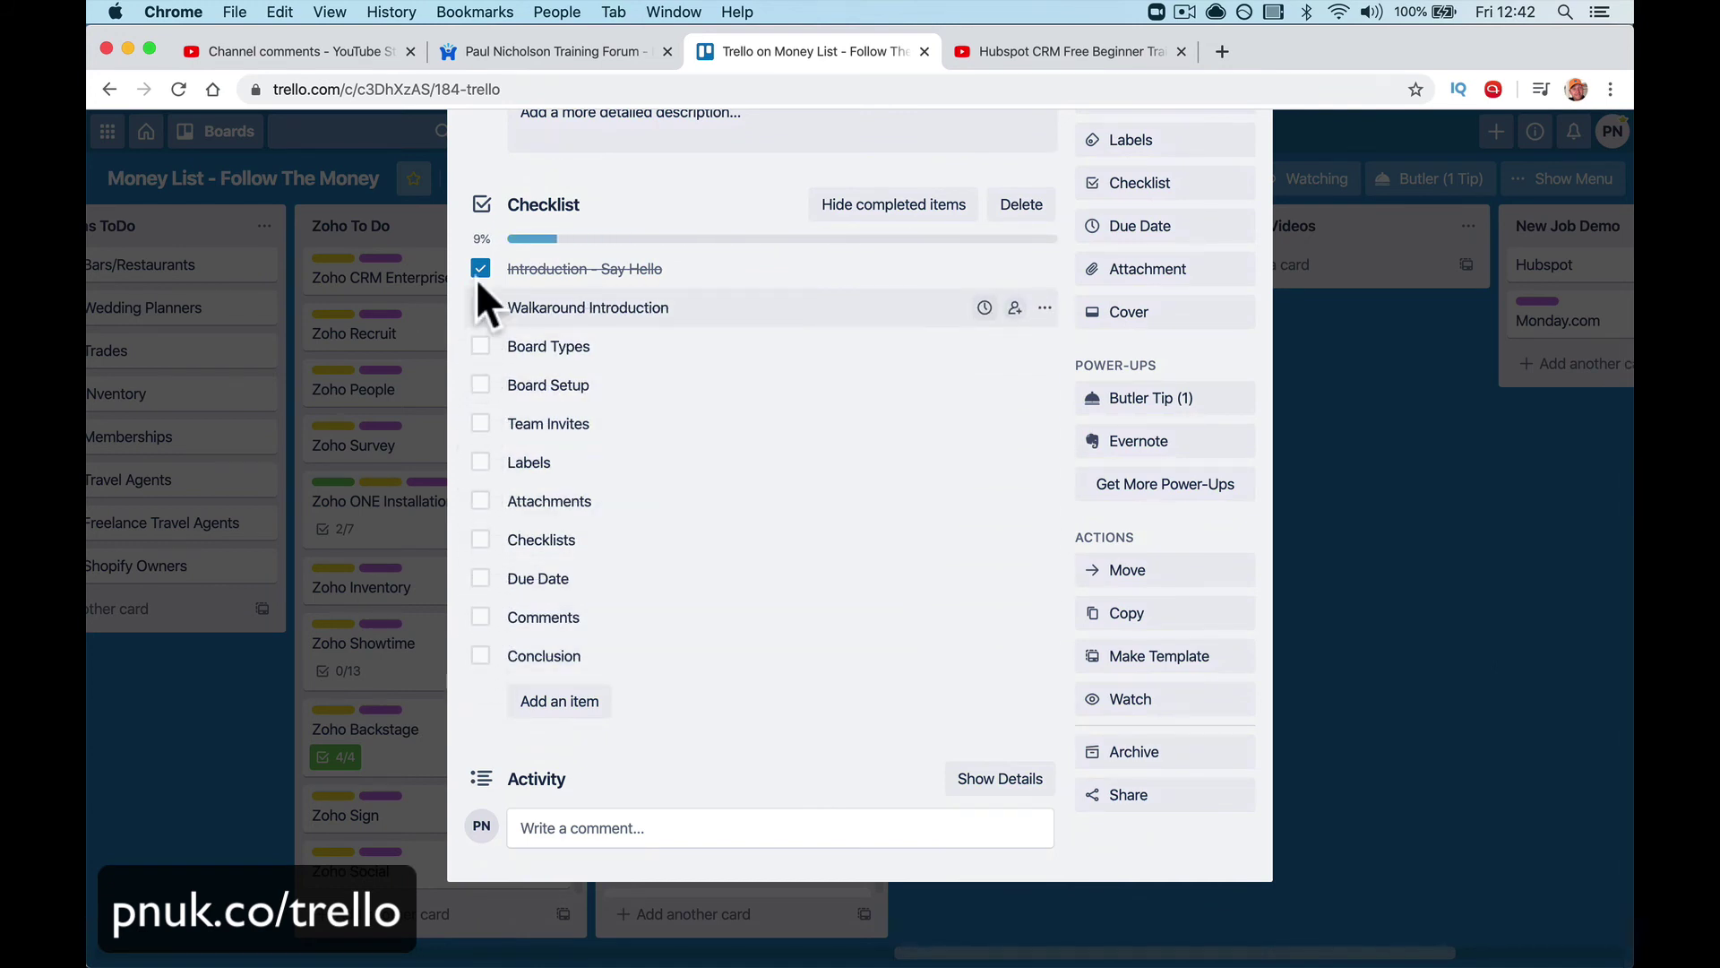
pyautogui.click(481, 268)
# Step: Switch to YouTube and search for "trello introduction"
pyautogui.click(1004, 40)
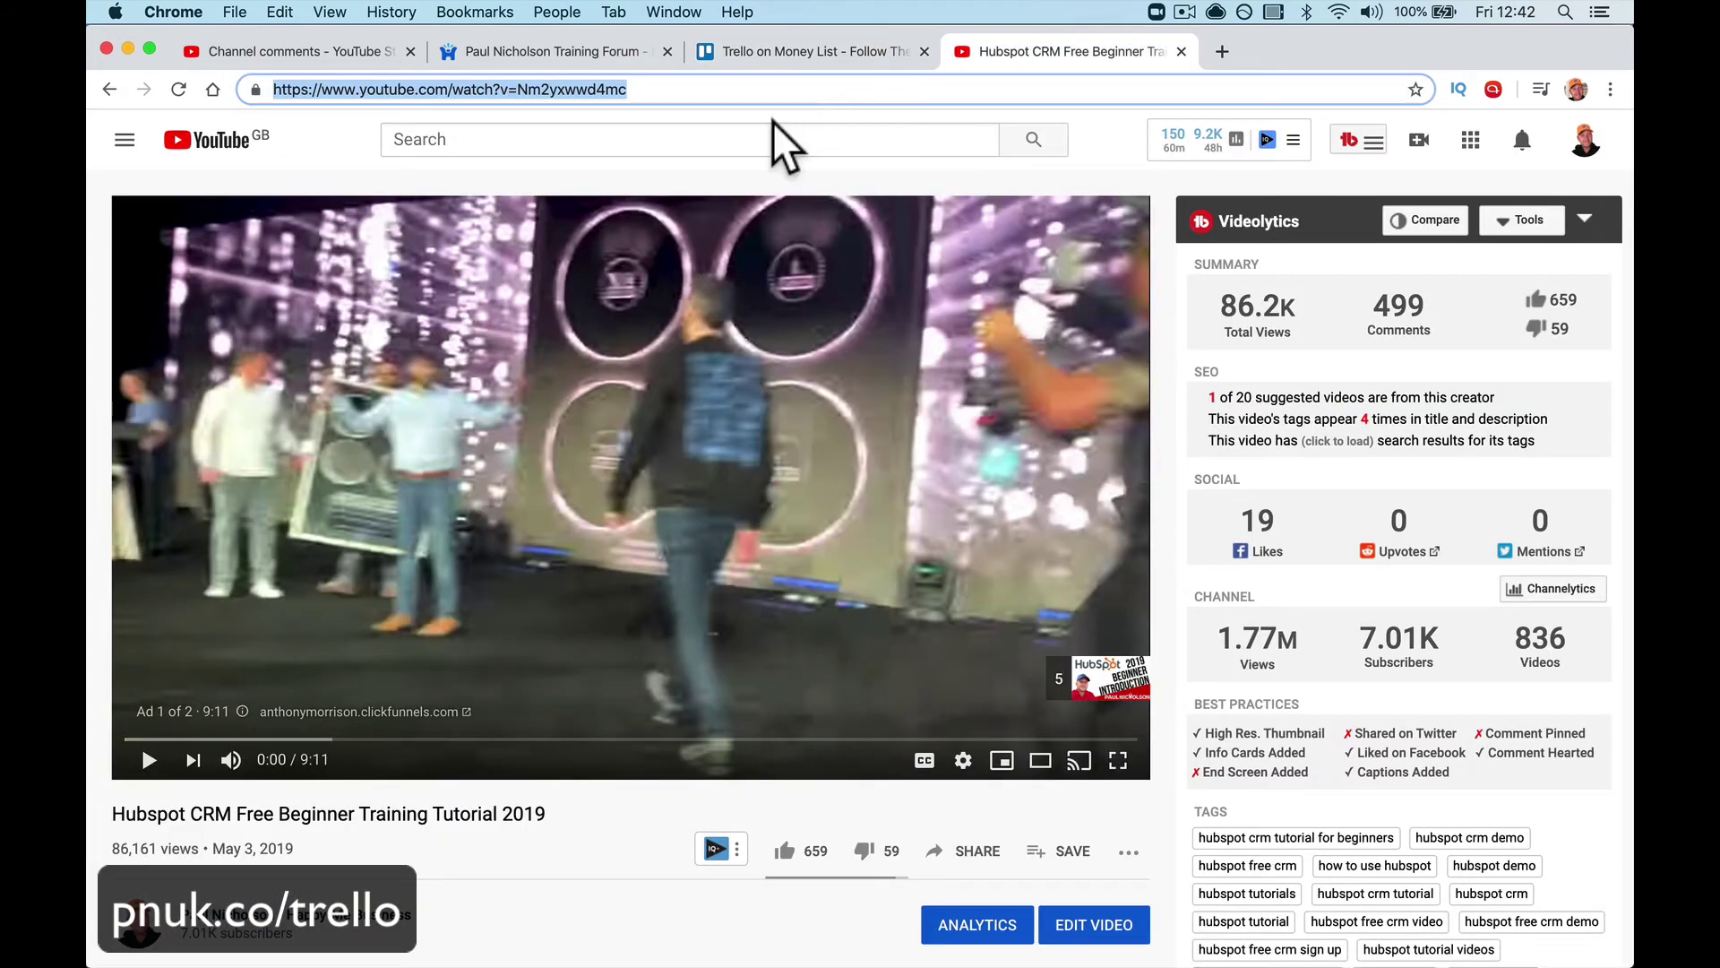
pyautogui.click(761, 142)
pyautogui.write('trell')
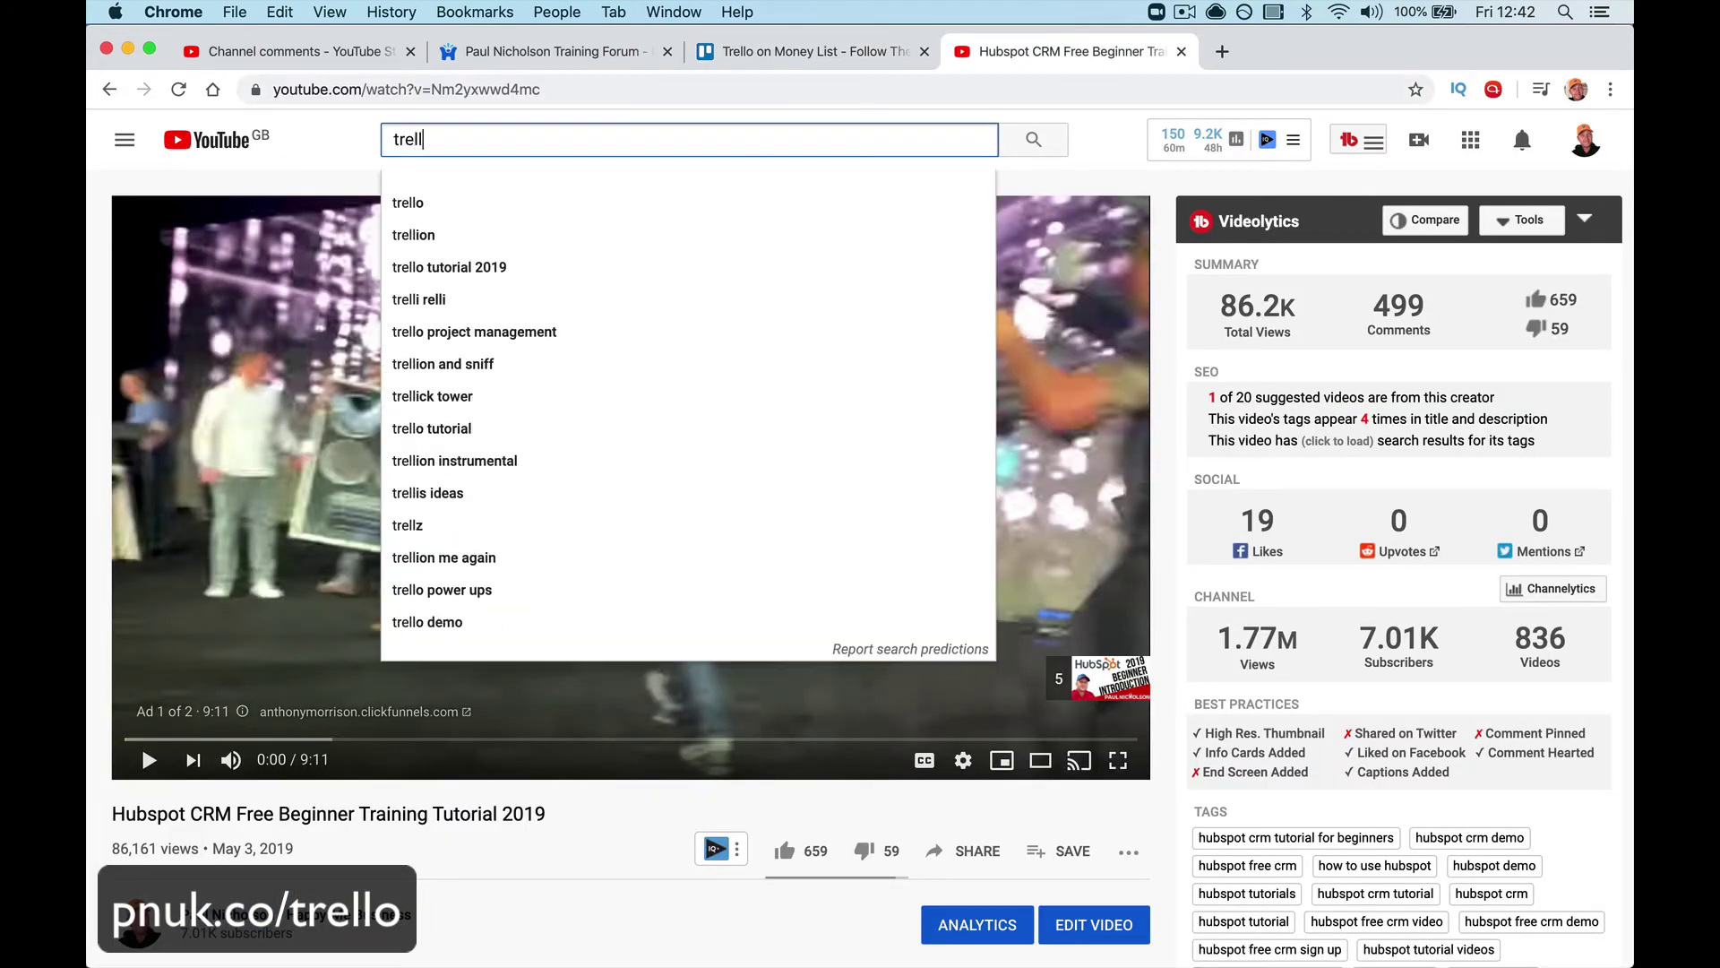
pyautogui.write('o introduction')
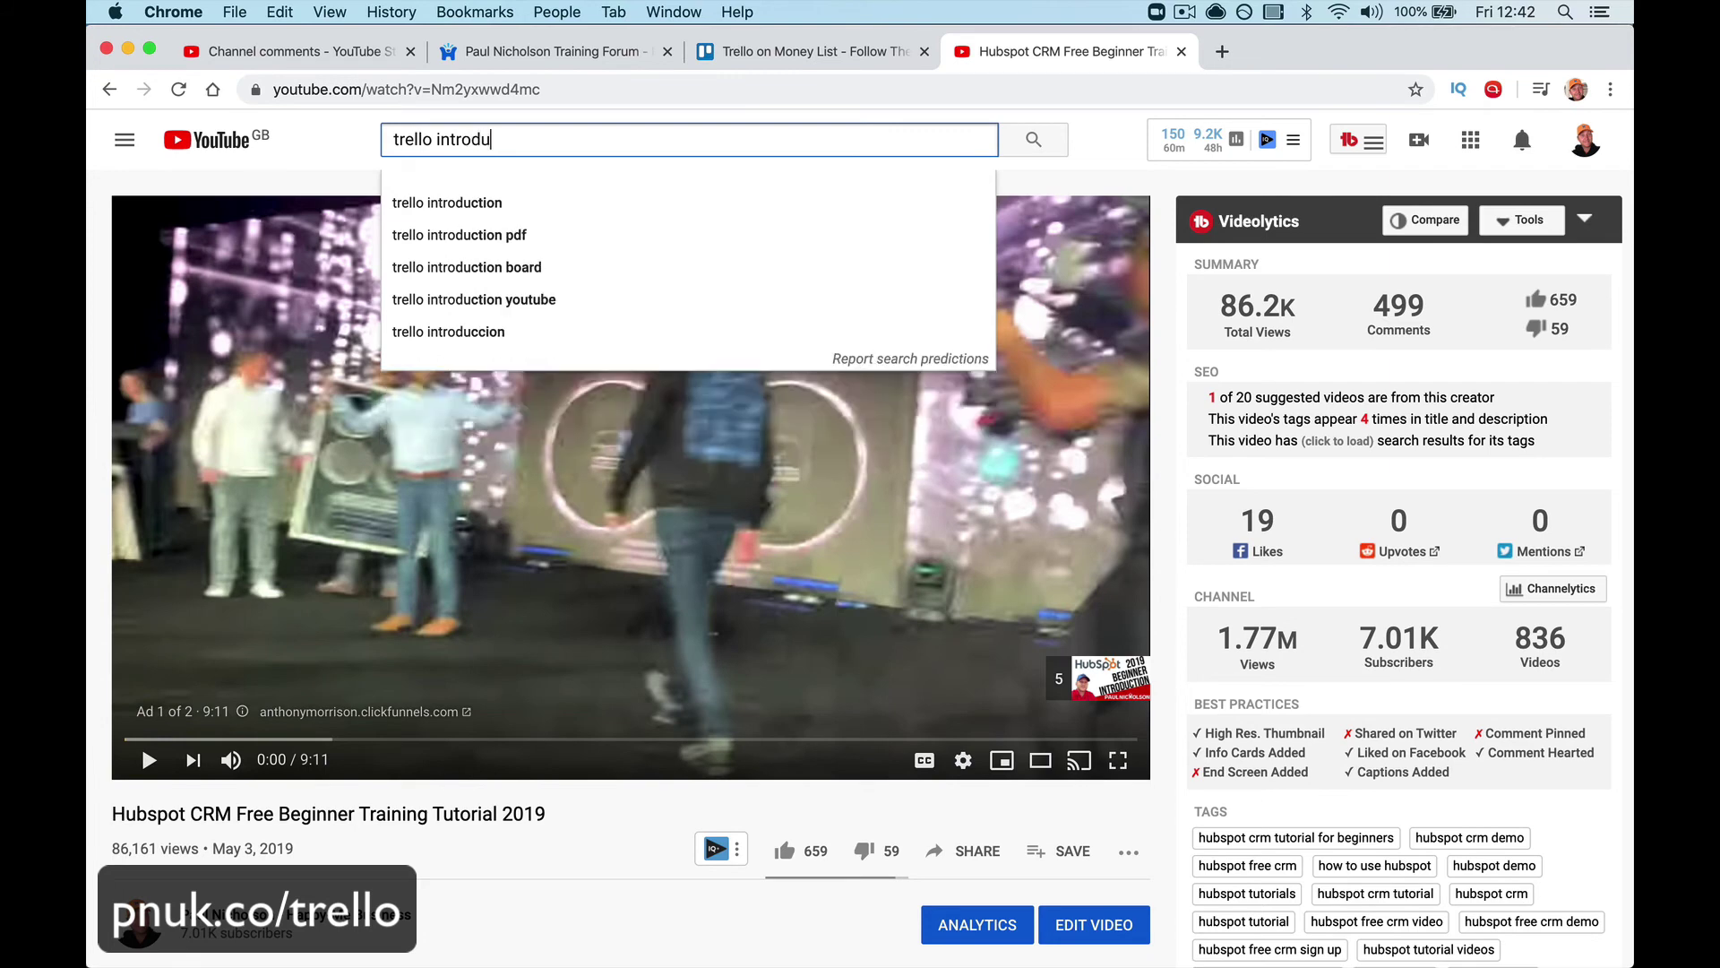
pyautogui.press('Return')
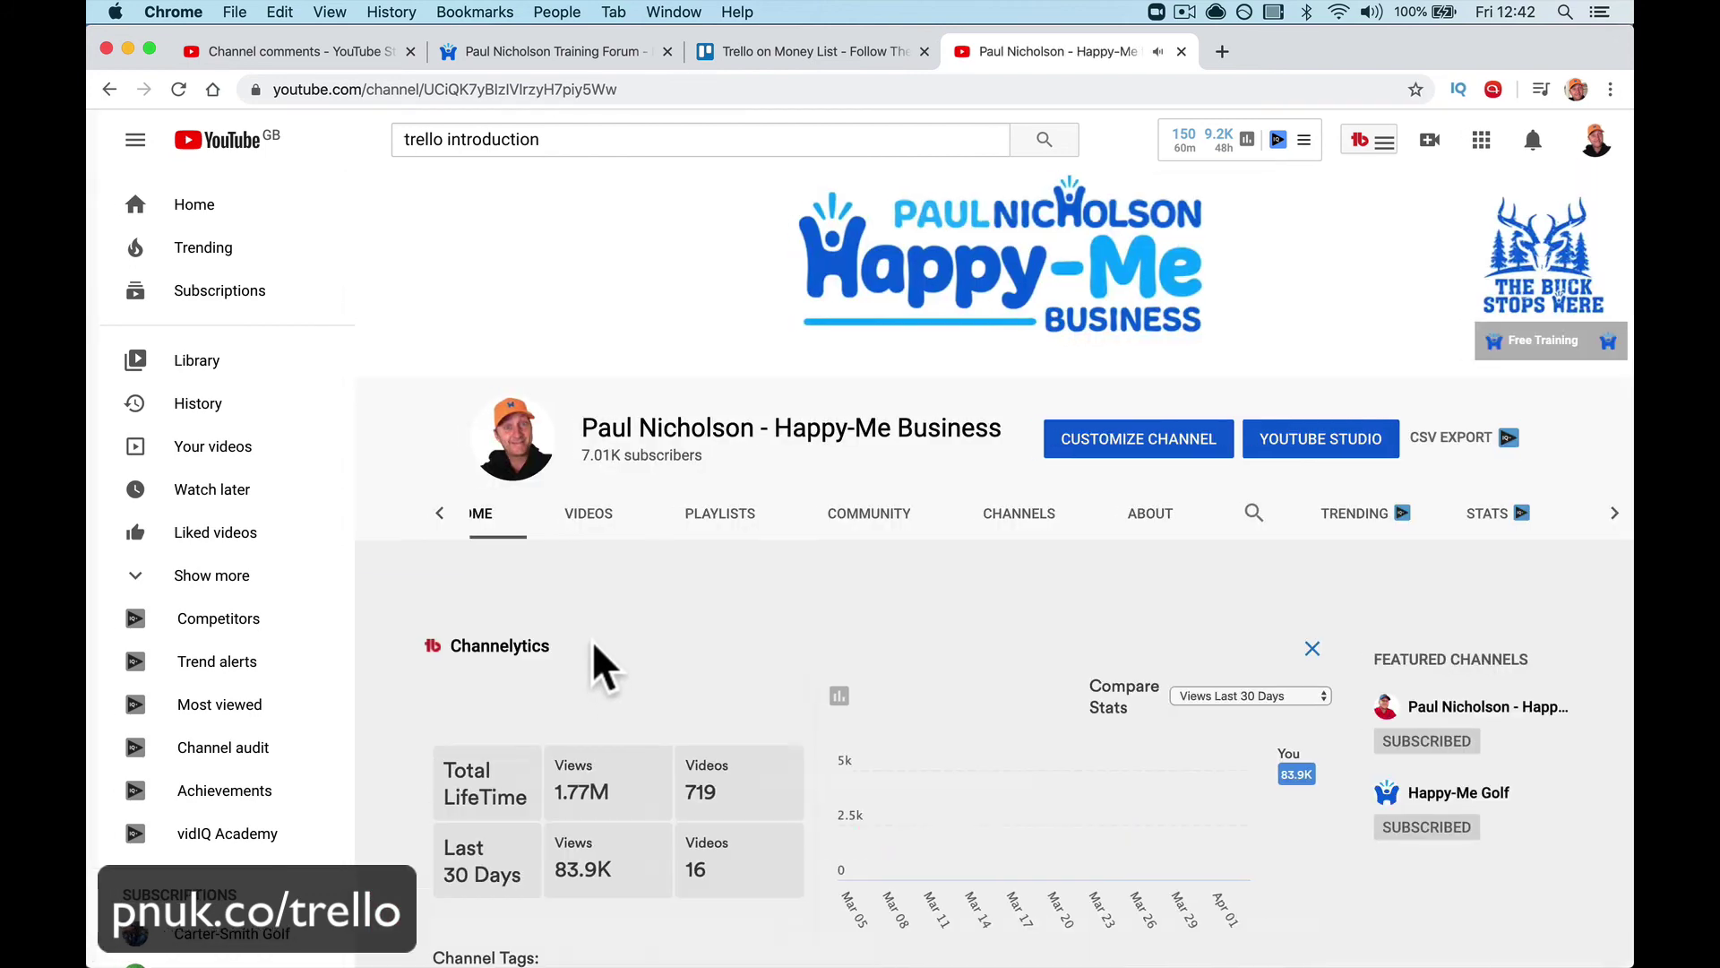
# Step: Open the 2019 Trello Beginner Introduction Tutorial from the search results, pause playback and copy its web address
pyautogui.hscroll(-5, 596, 659)
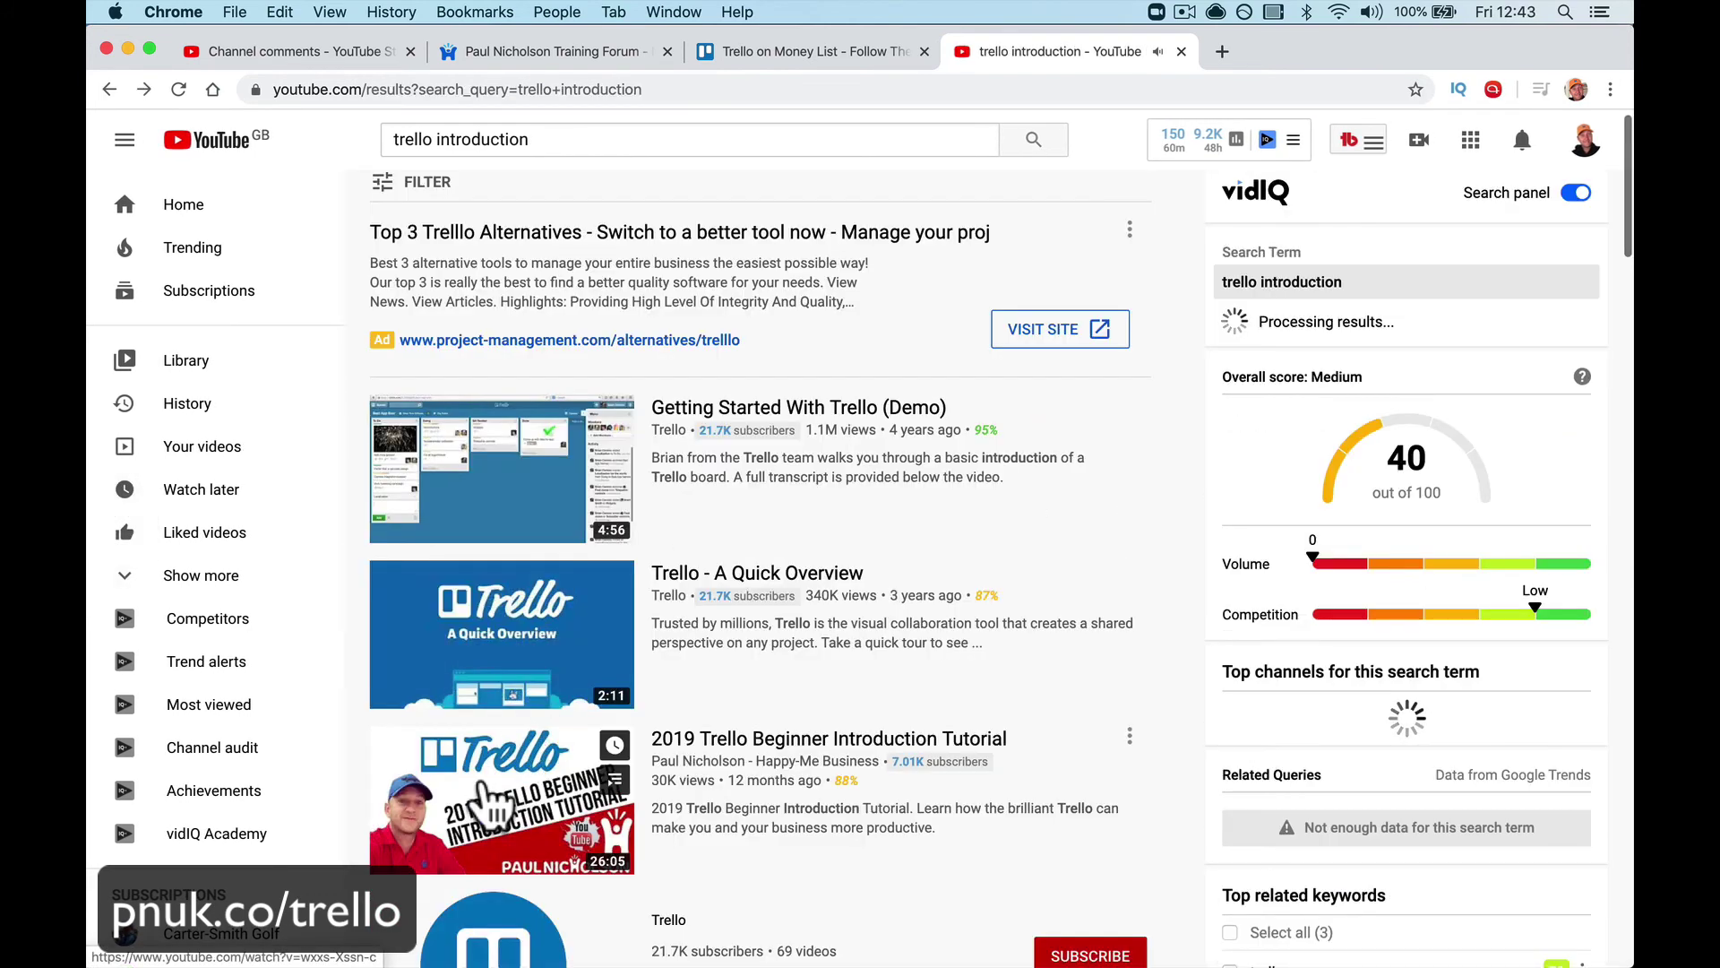
pyautogui.click(515, 757)
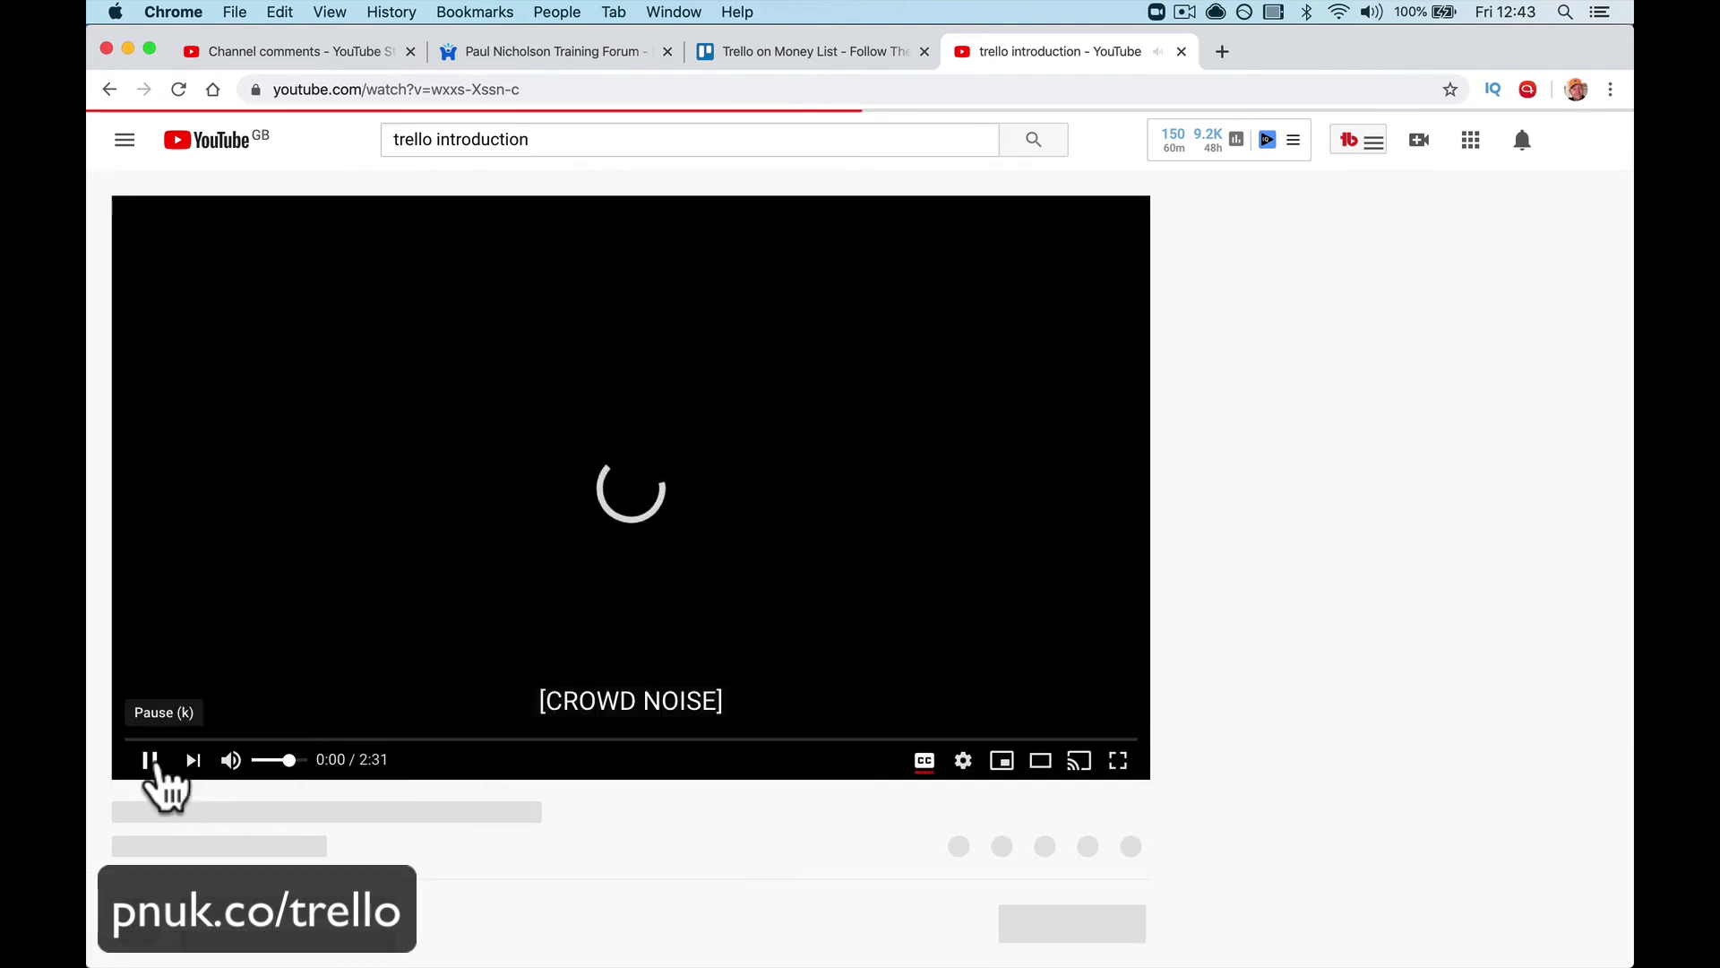
pyautogui.click(148, 761)
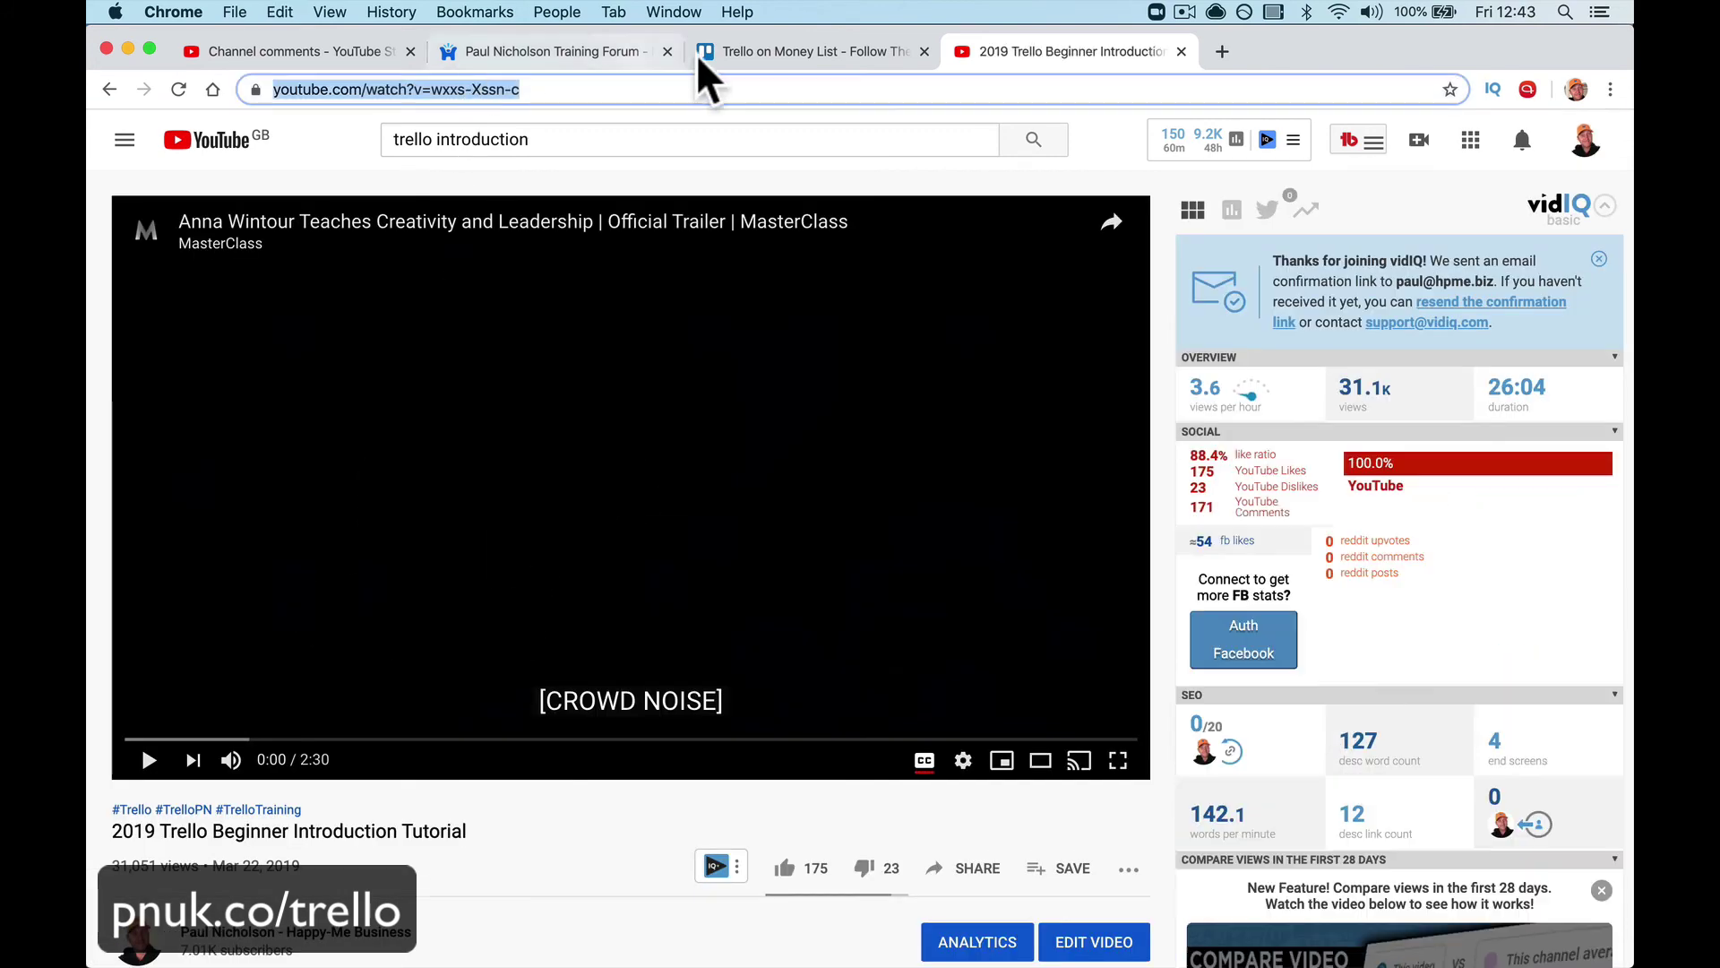
# Step: Post a comment on the Trello card reading "Trello 2019" with the copied video link below it, and close the card
pyautogui.click(784, 51)
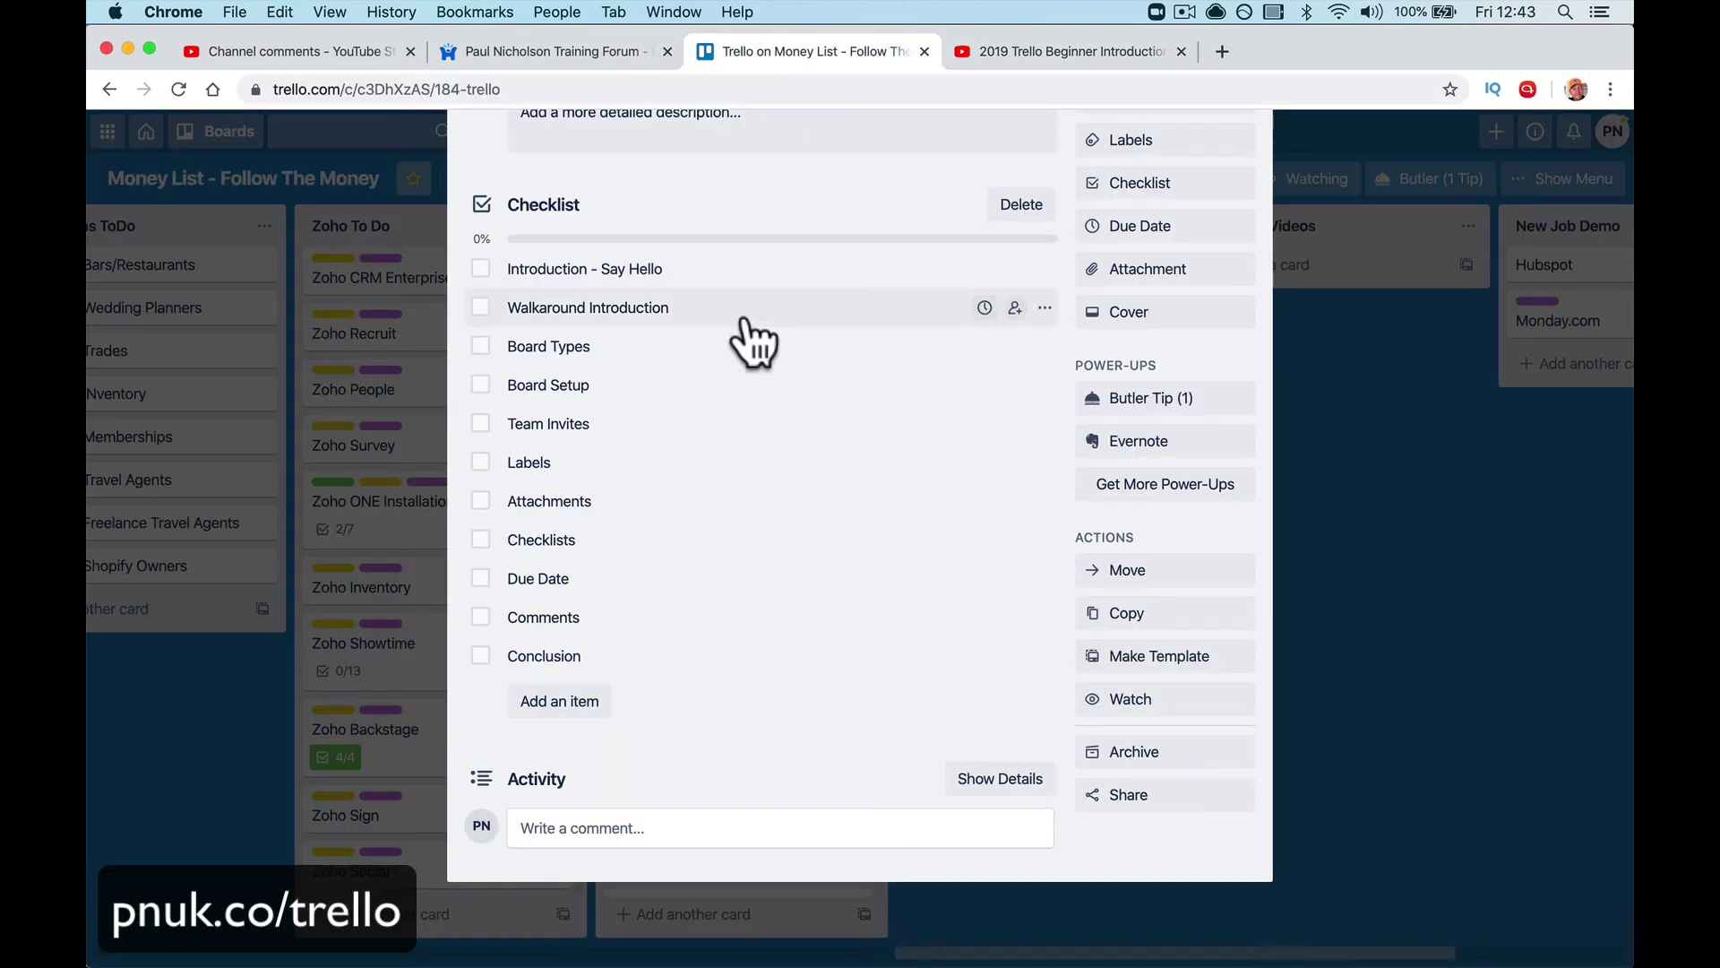
pyautogui.click(632, 828)
pyautogui.write('https://www.youtube.com/watch?v=wxxs-Xssn-c')
pyautogui.click(524, 827)
pyautogui.press('Return')
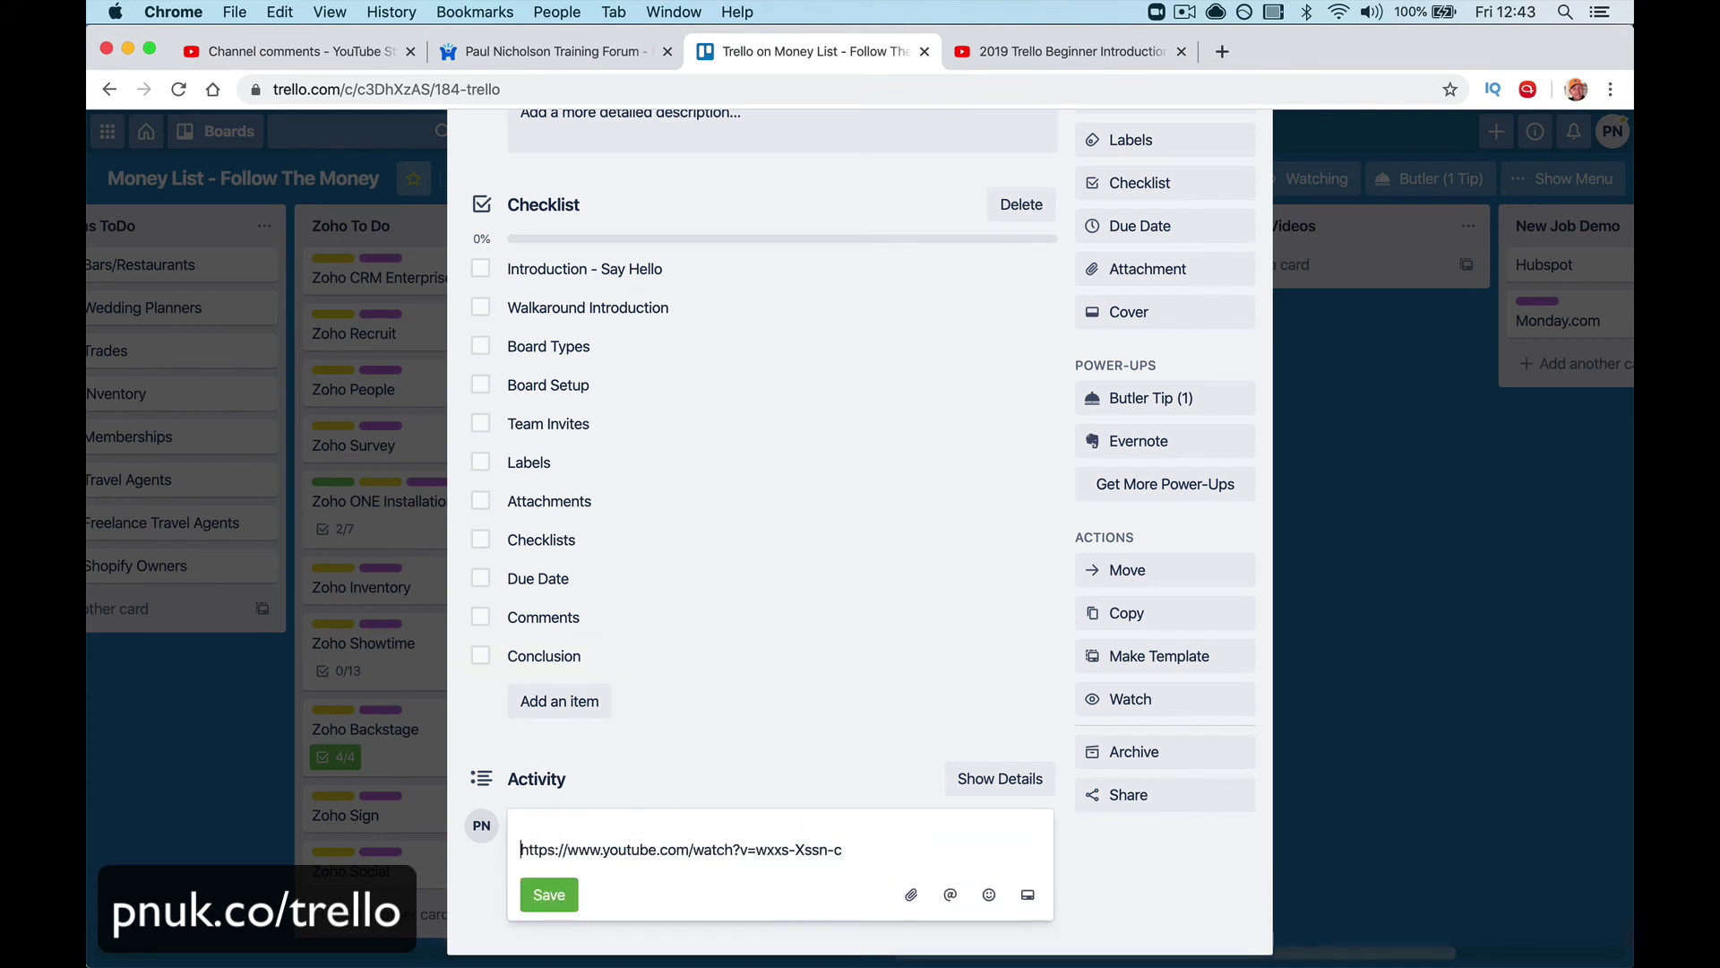
pyautogui.press('Up')
pyautogui.press('Delete')
pyautogui.write('Trello 2')
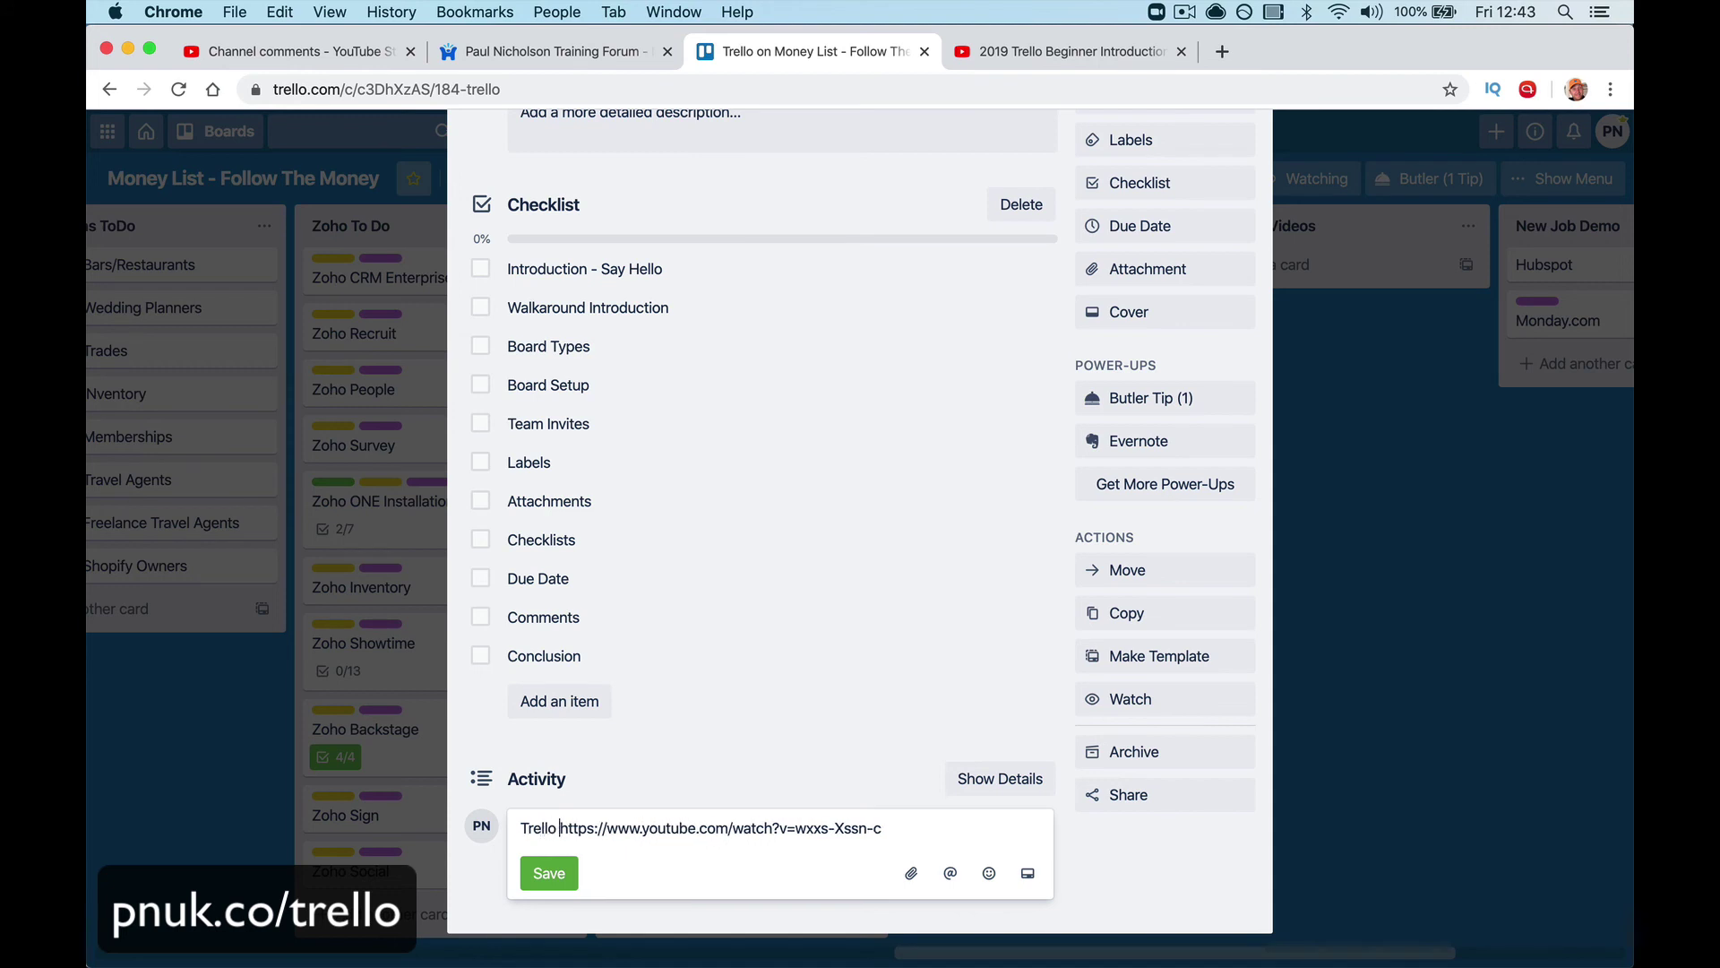
pyautogui.write('019')
pyautogui.press('Return')
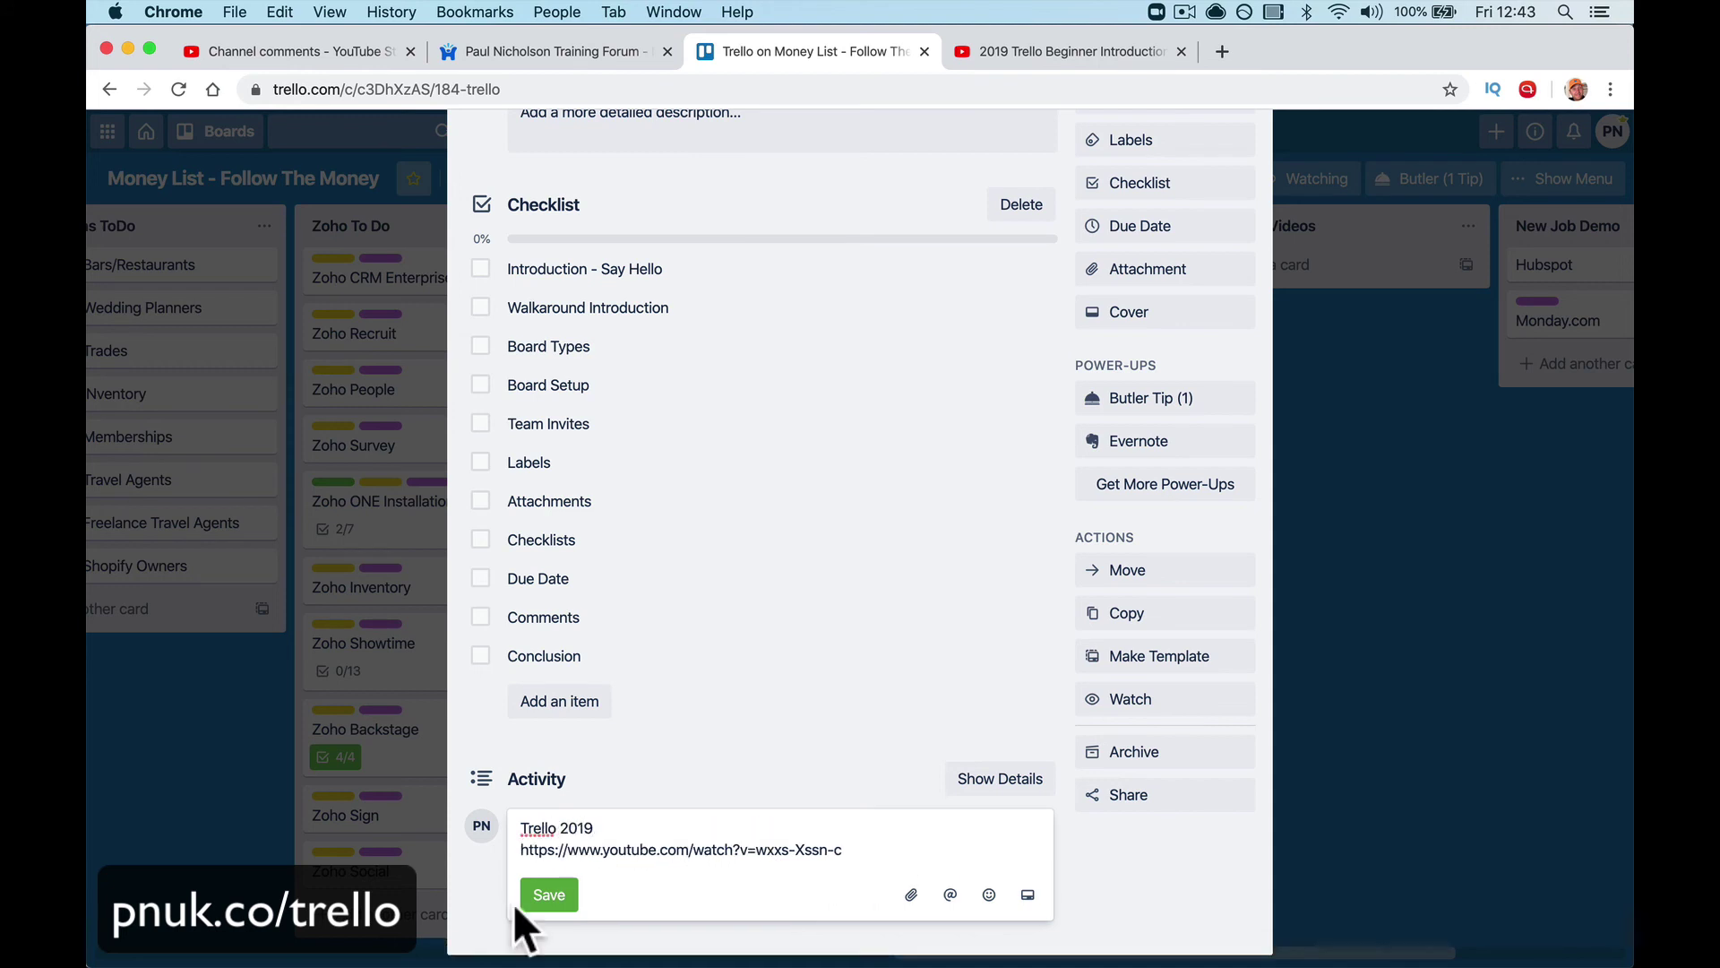
pyautogui.click(542, 894)
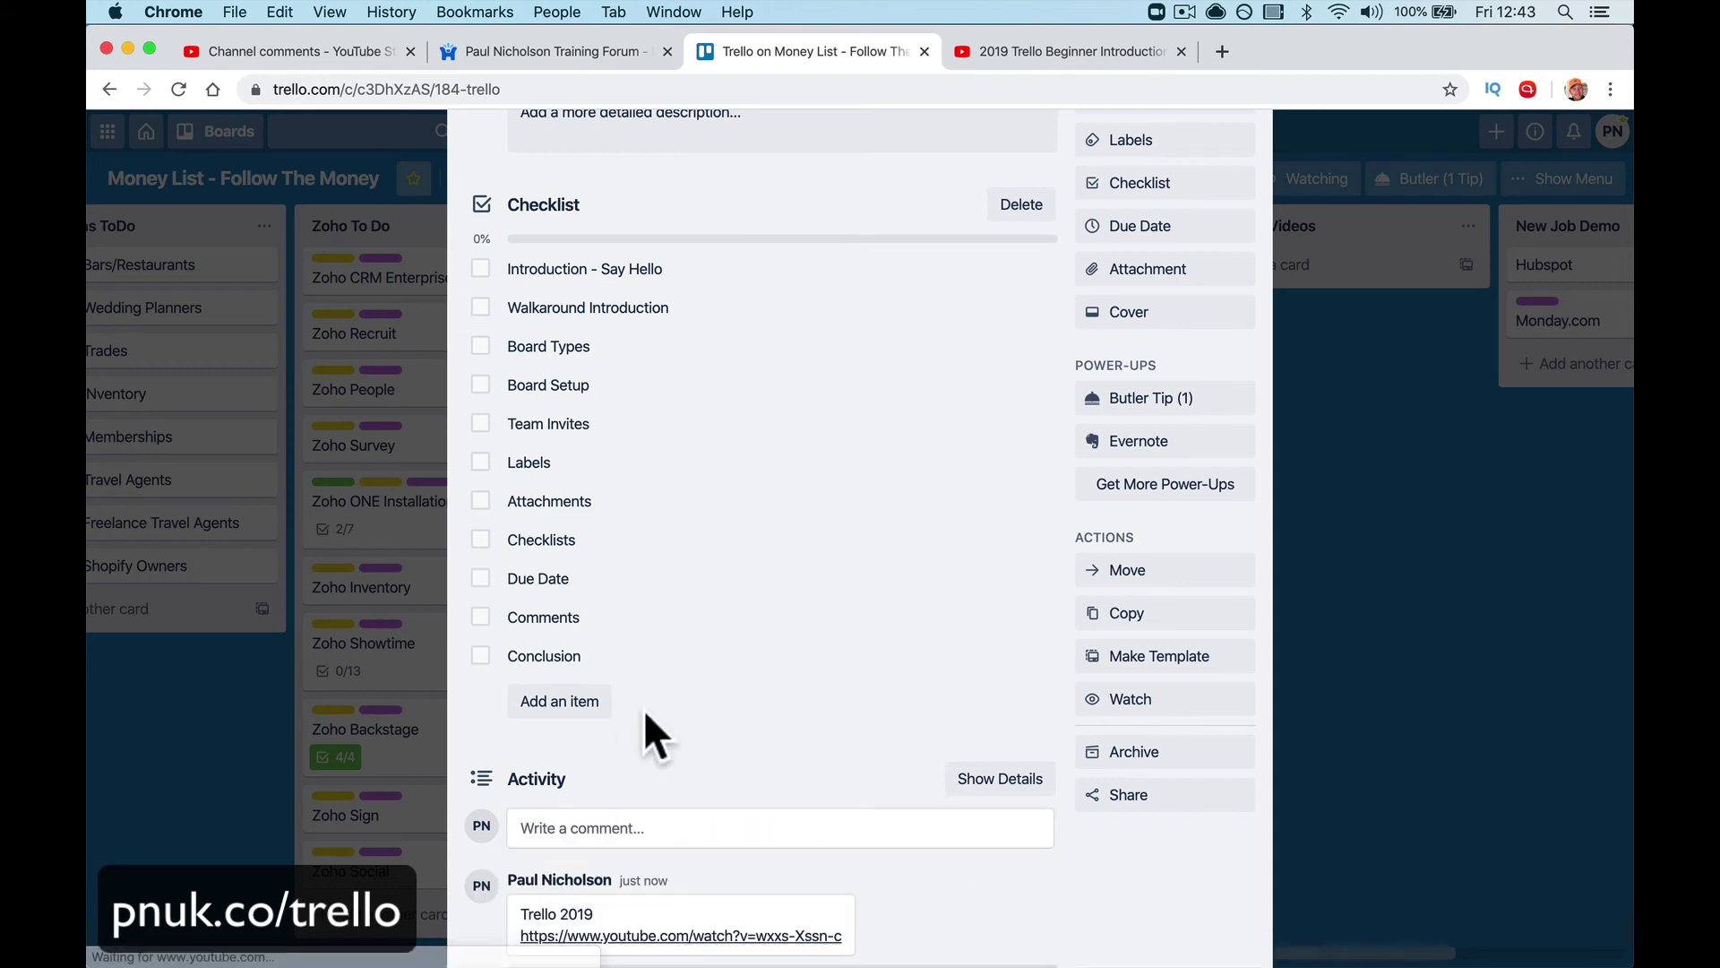
pyautogui.scroll(-2, 681, 625)
pyautogui.scroll(5, 681, 625)
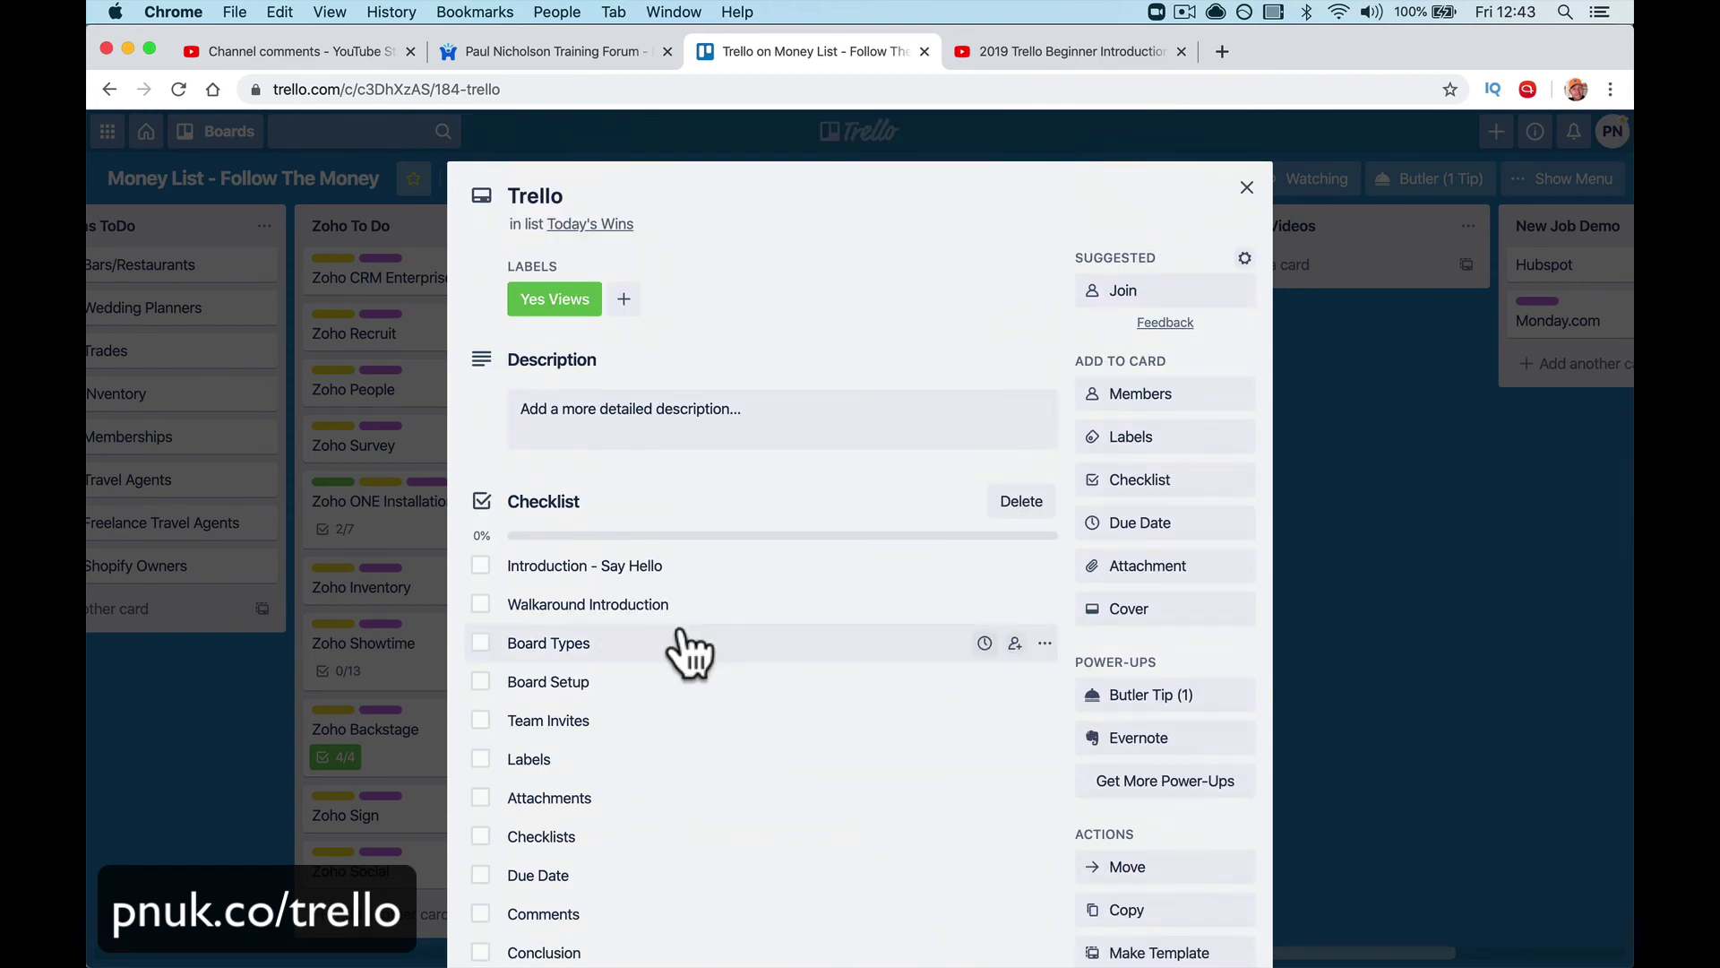
pyautogui.click(1338, 399)
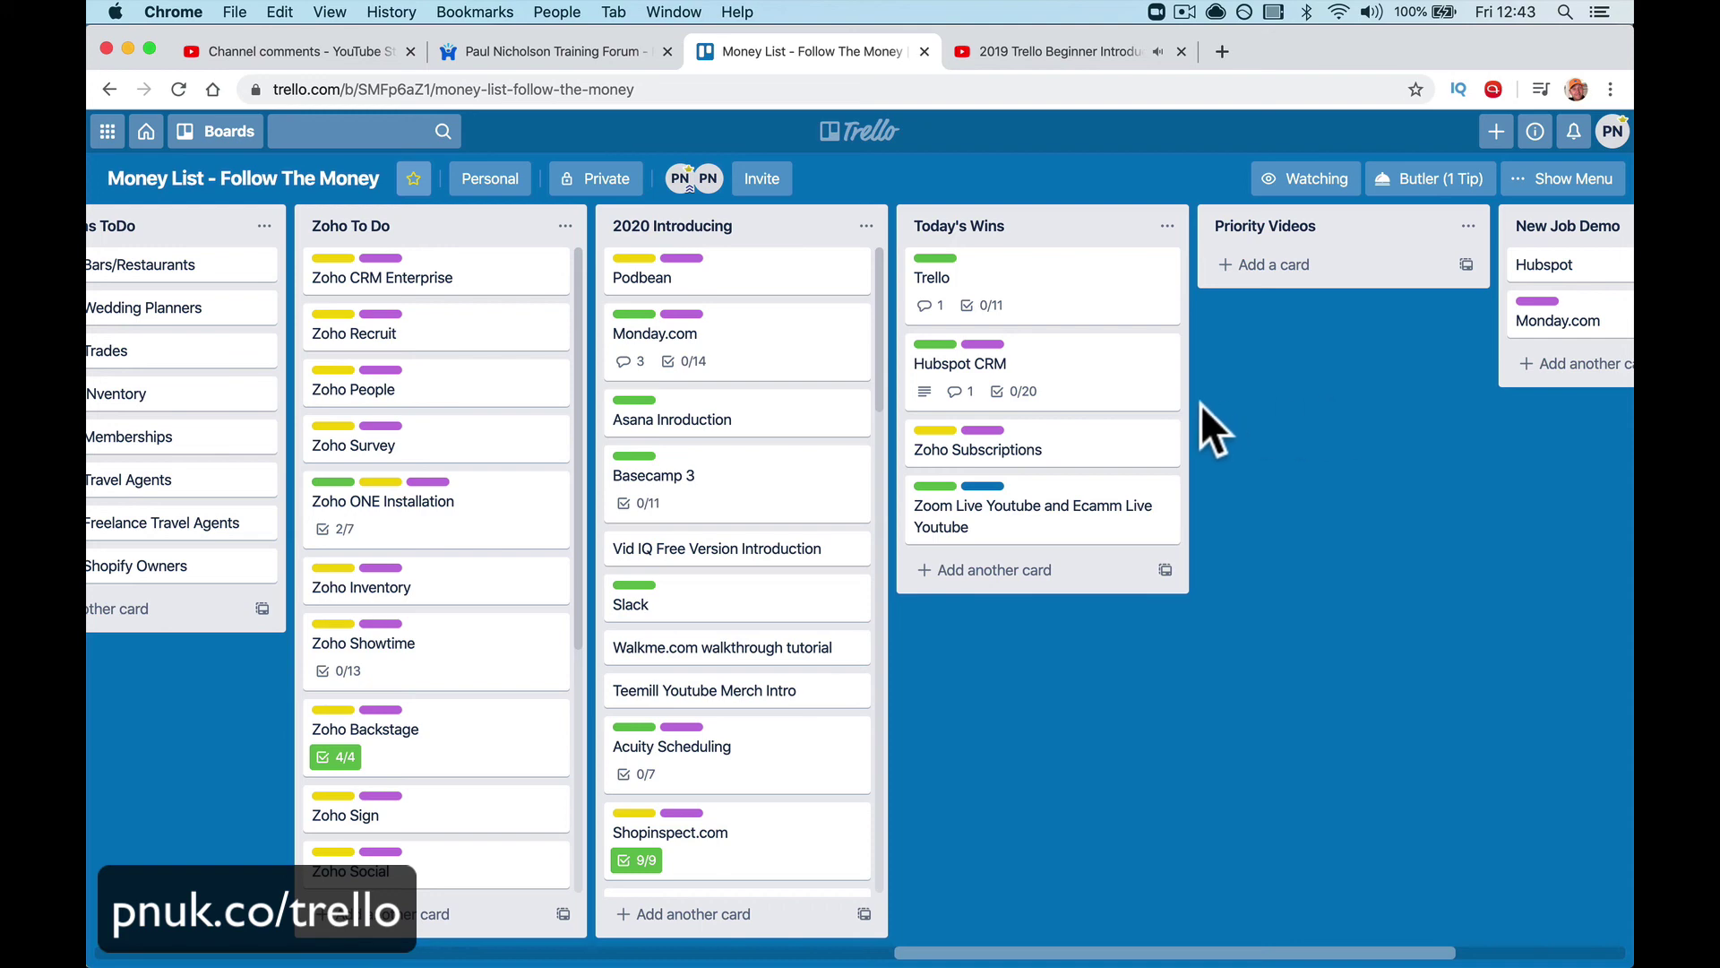
# Step: Switch to the 2019 Trello Beginner Introduction Tutorial on YouTube, pause its playback and return to the Money List board
pyautogui.click(1127, 67)
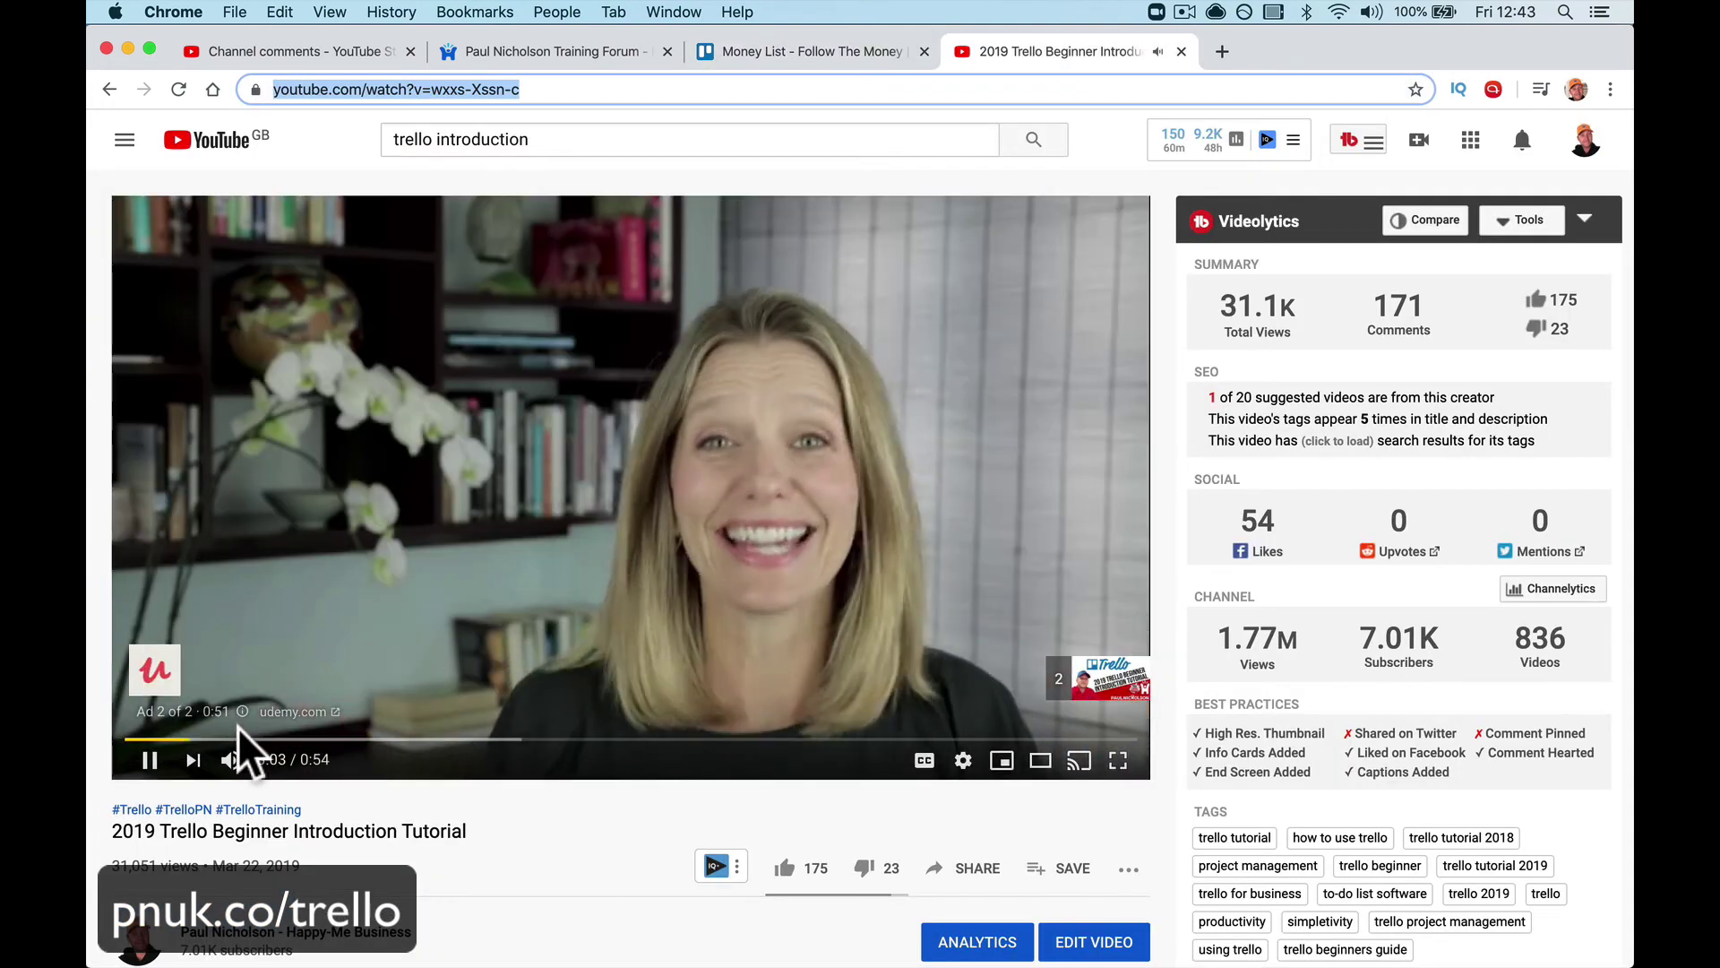
pyautogui.click(858, 55)
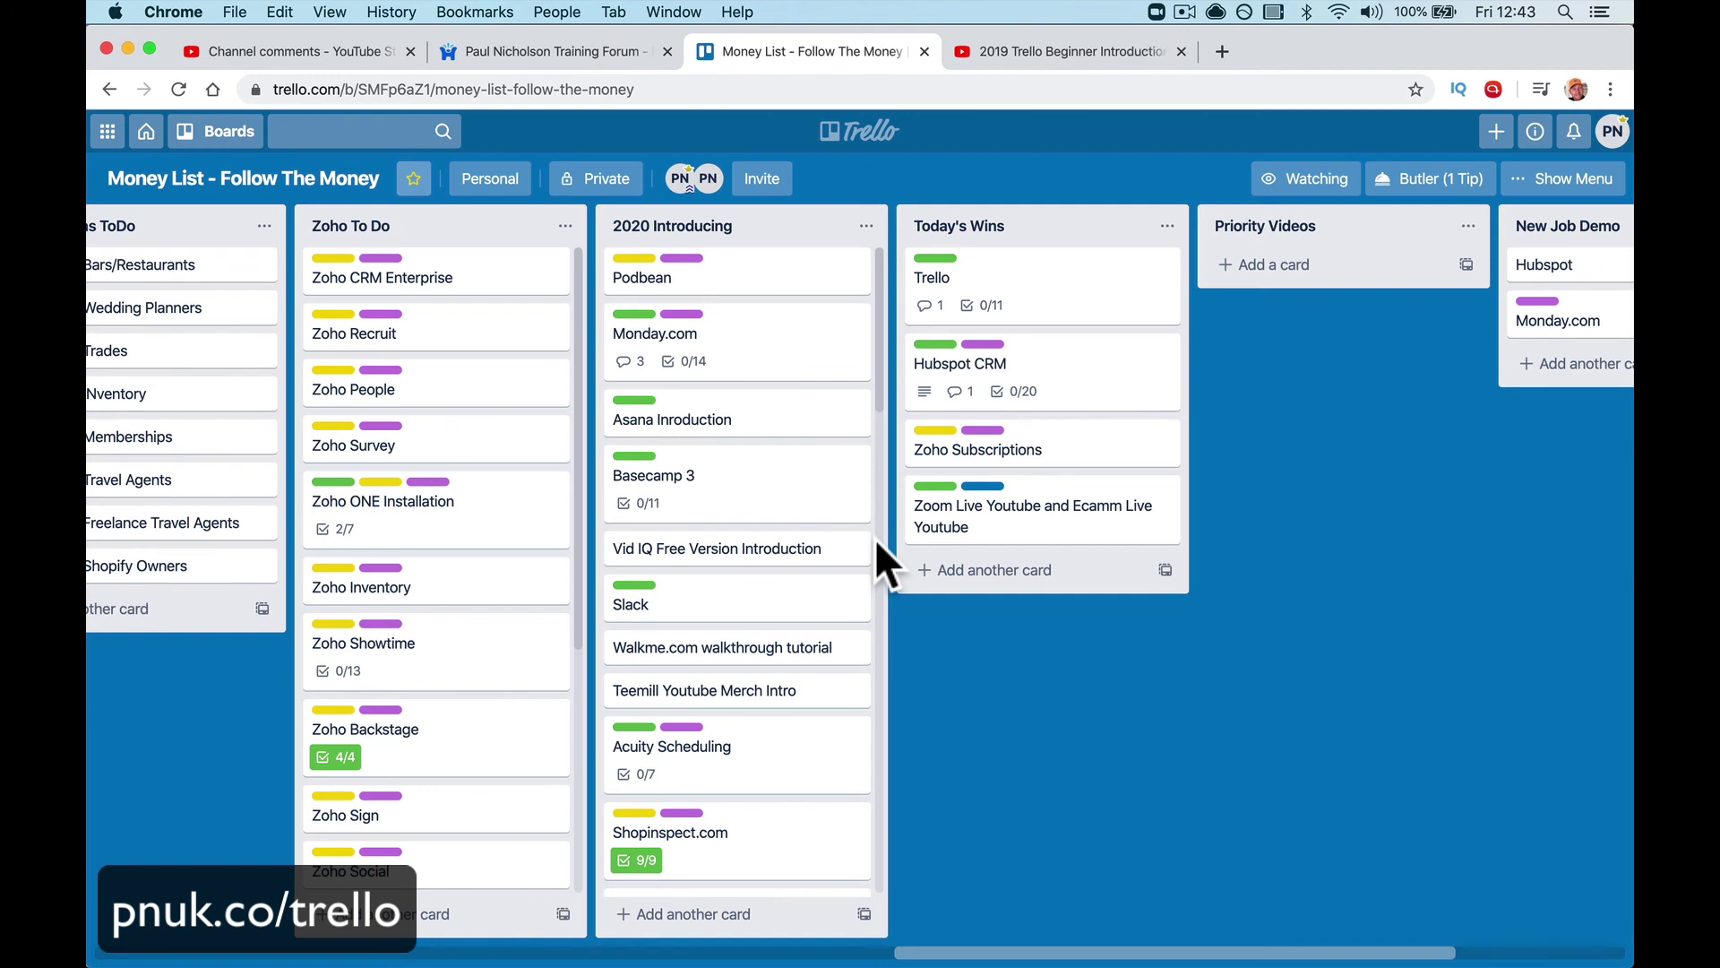
# Step: Open the Trello card in Today's Wins to review its checklist, and close the card
pyautogui.hscroll(-6, 876, 543)
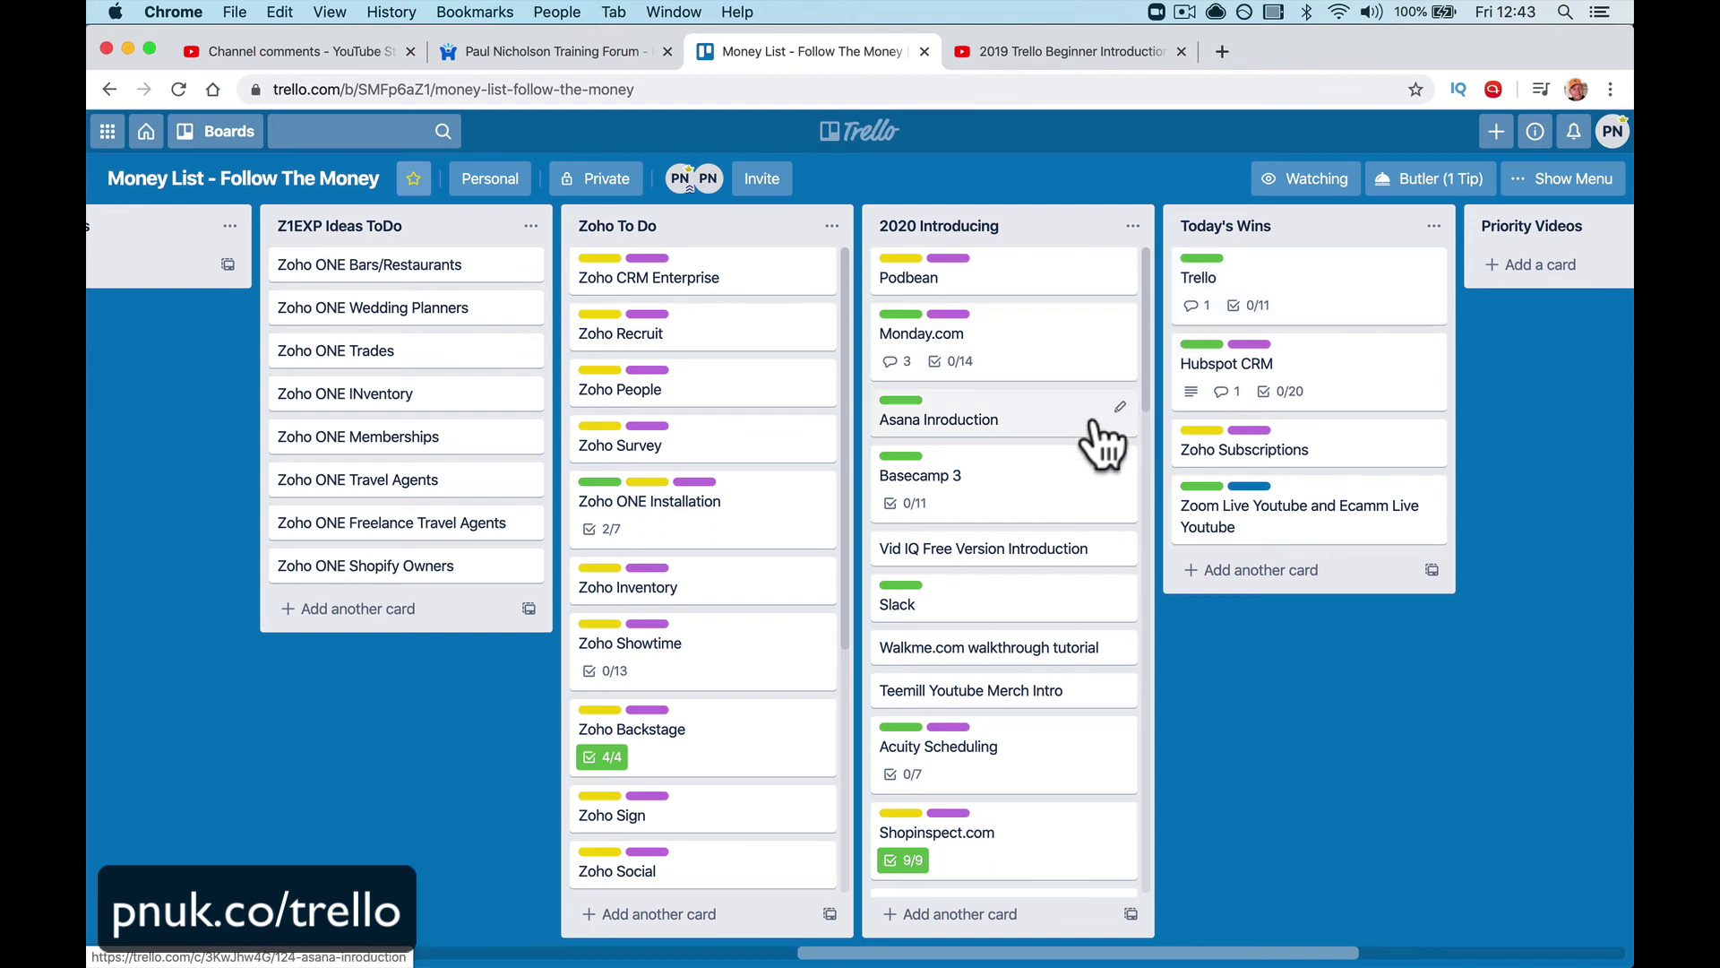
pyautogui.hscroll(3, 1257, 809)
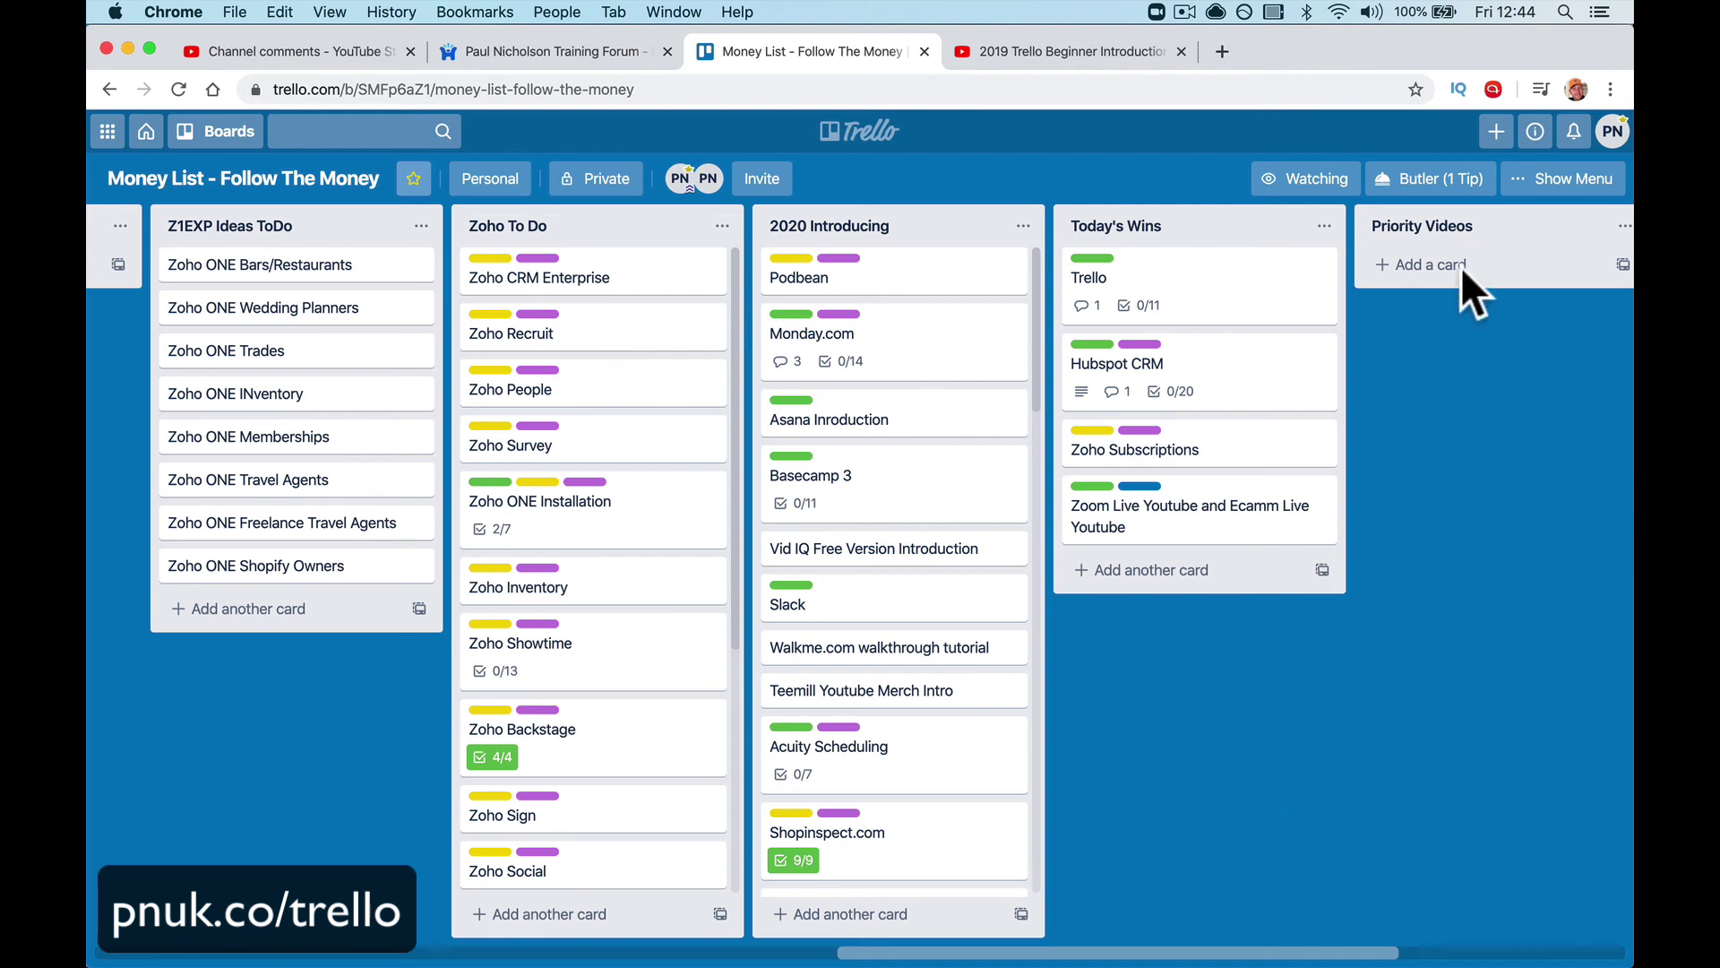
pyautogui.click(1425, 183)
pyautogui.hscroll(-5, 797, 330)
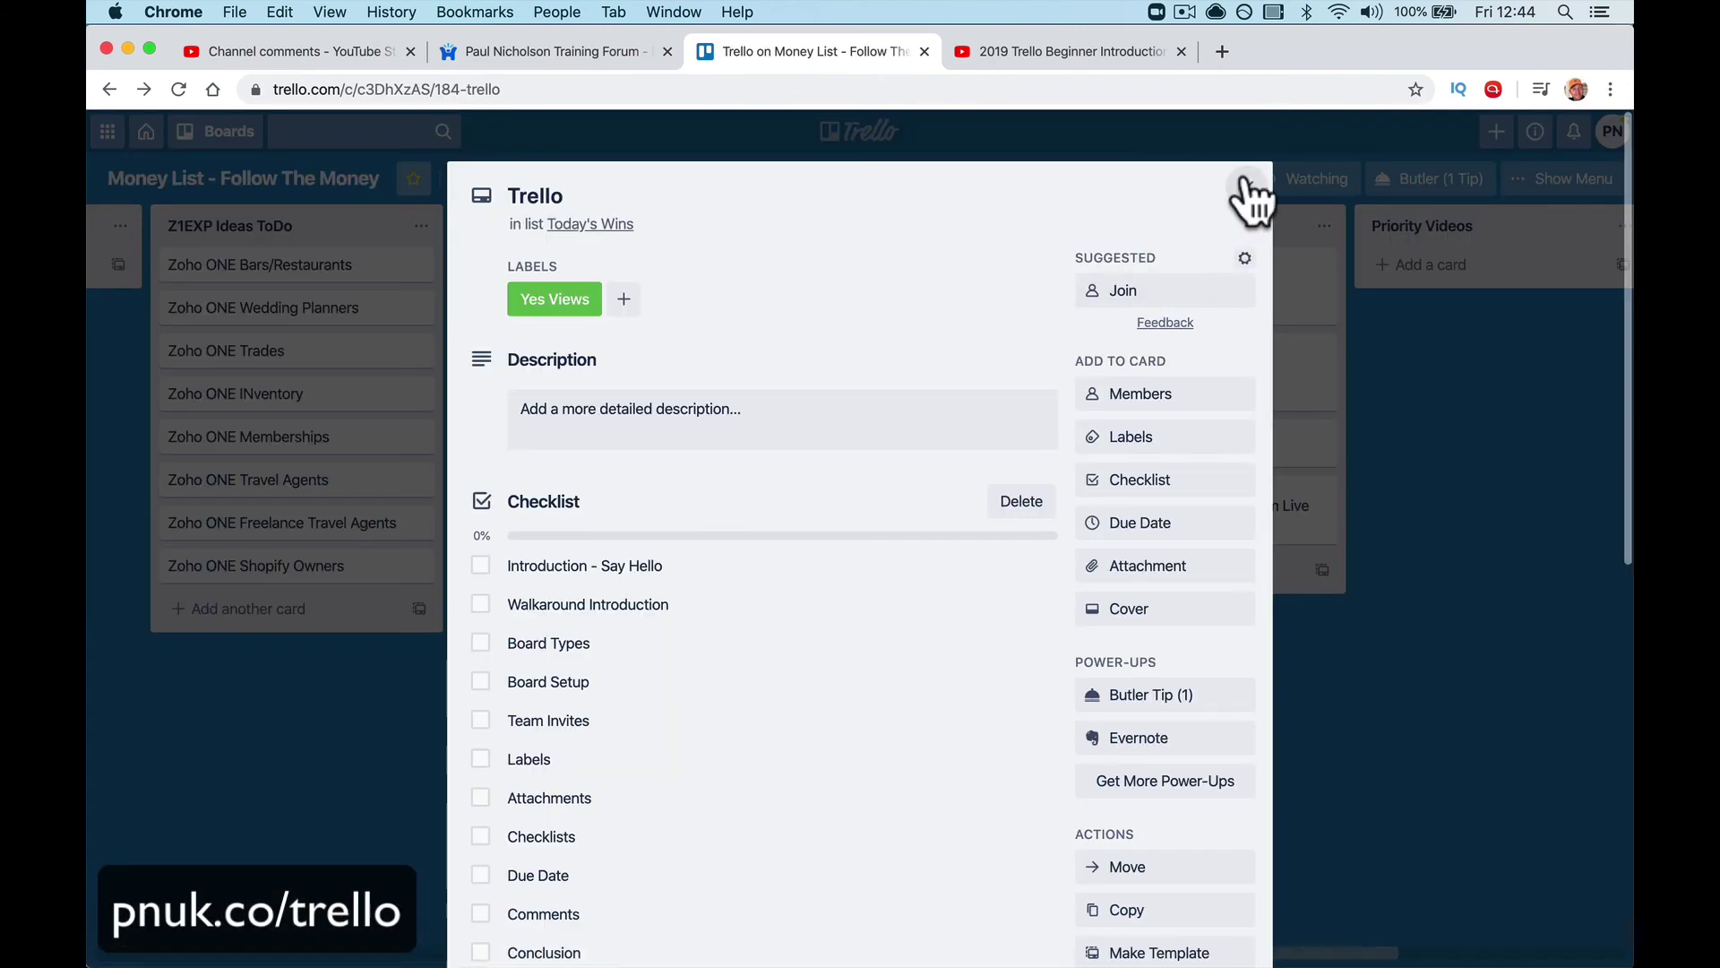
pyautogui.click(1247, 187)
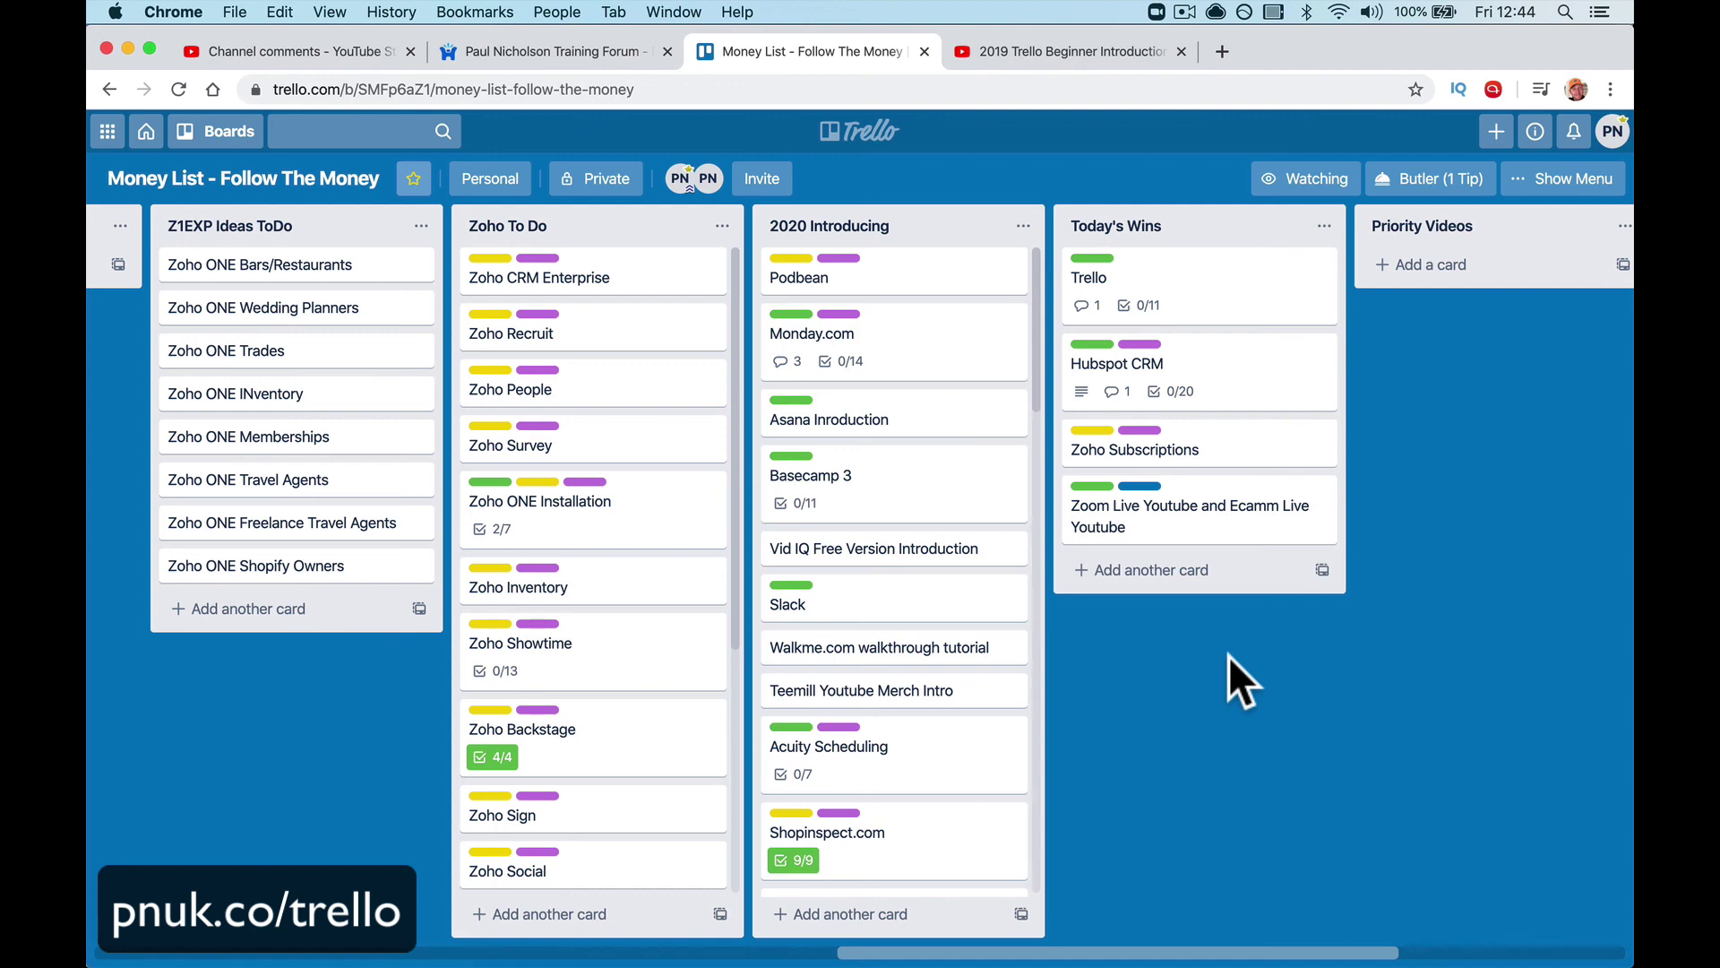
# Step: View the YouTube page of the 2019 Trello tutorial again and return to the Today's Wins list on the board
pyautogui.click(1098, 56)
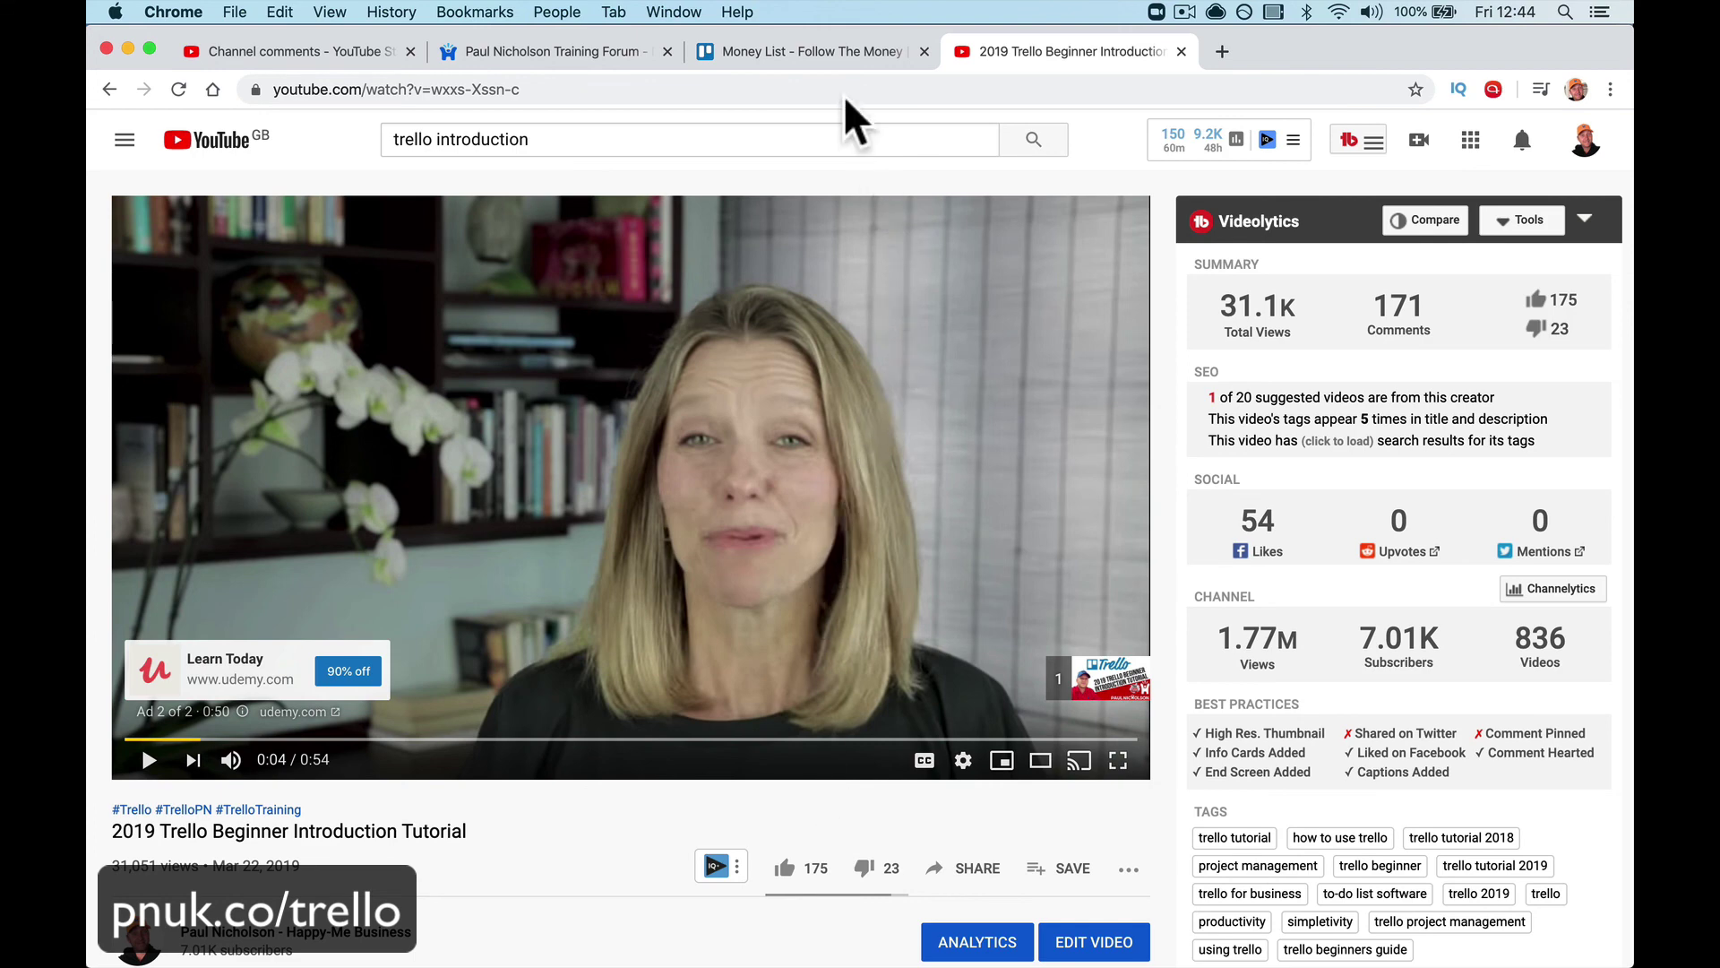
pyautogui.click(837, 61)
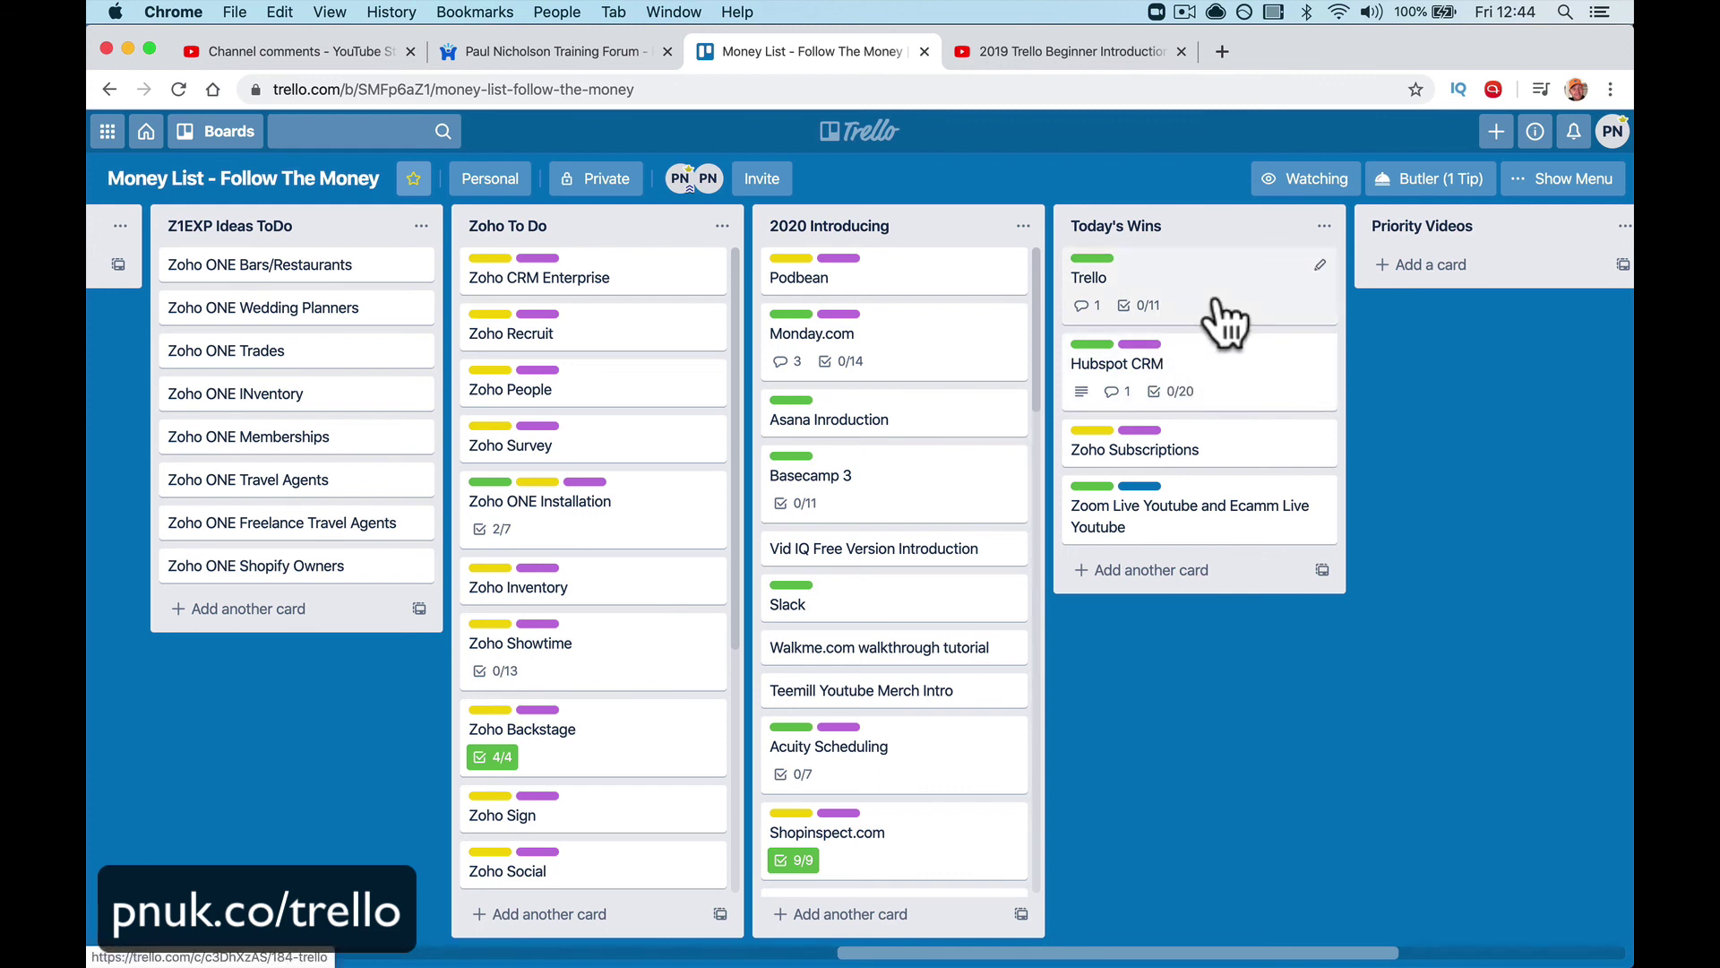
pyautogui.moveTo(1228, 390)
pyautogui.mouseDown()
pyautogui.moveTo(1225, 291)
pyautogui.moveTo(1232, 419)
pyautogui.mouseUp()
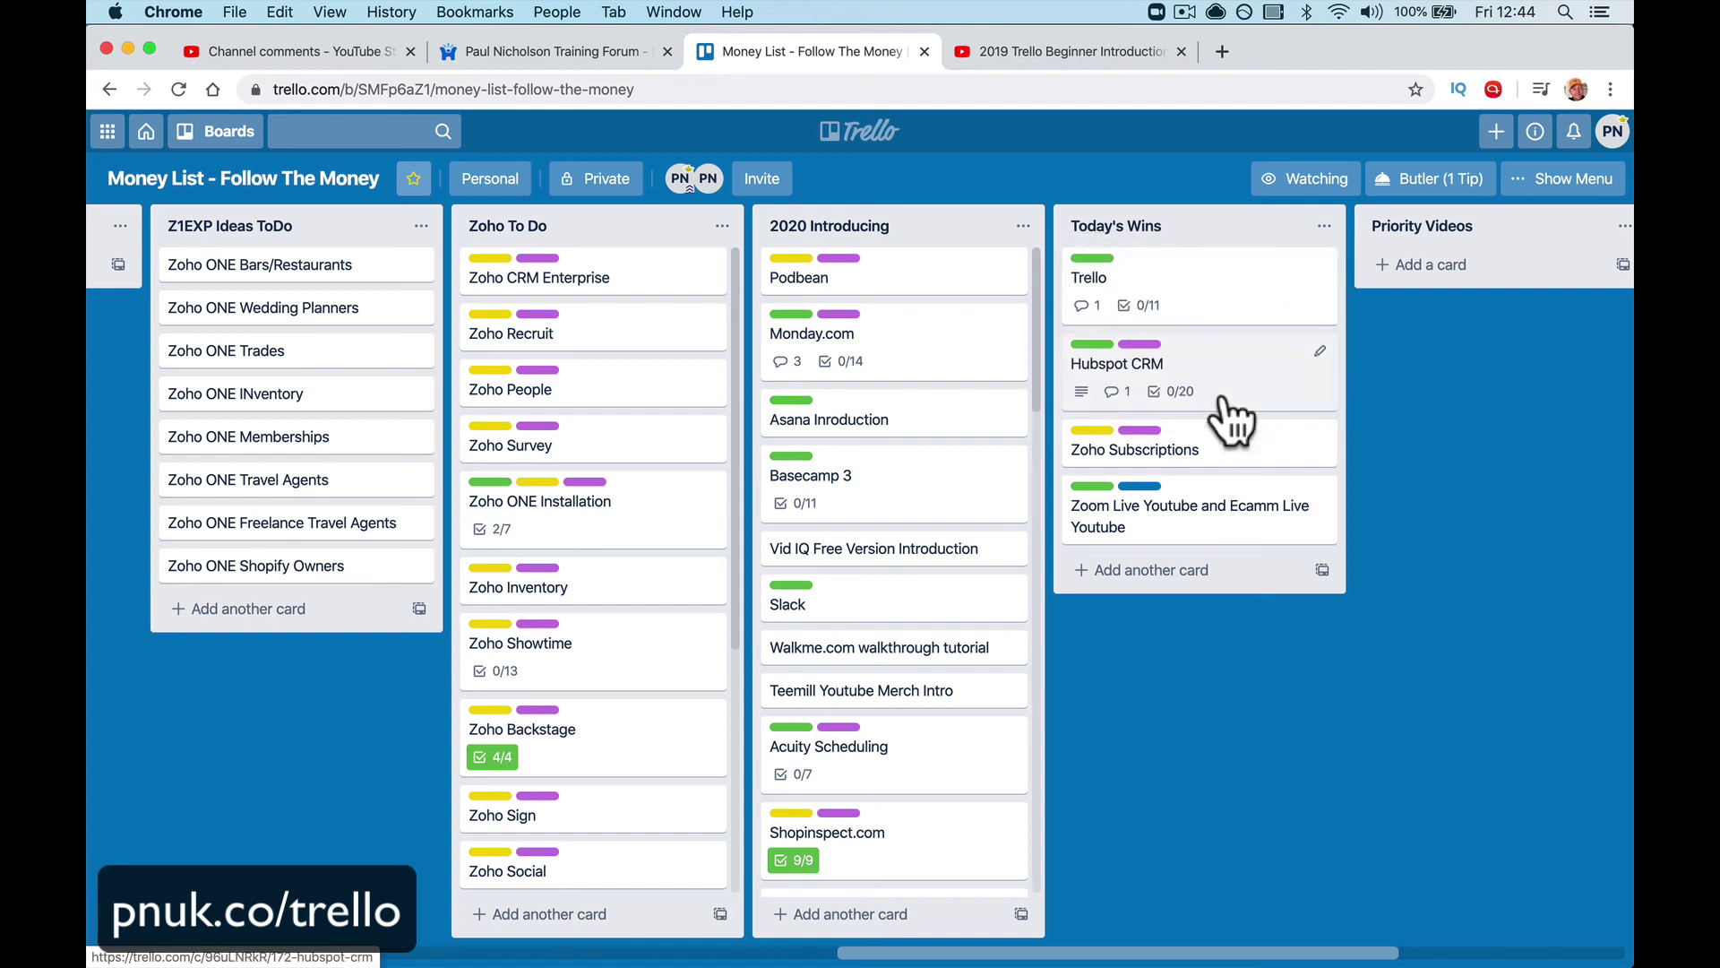